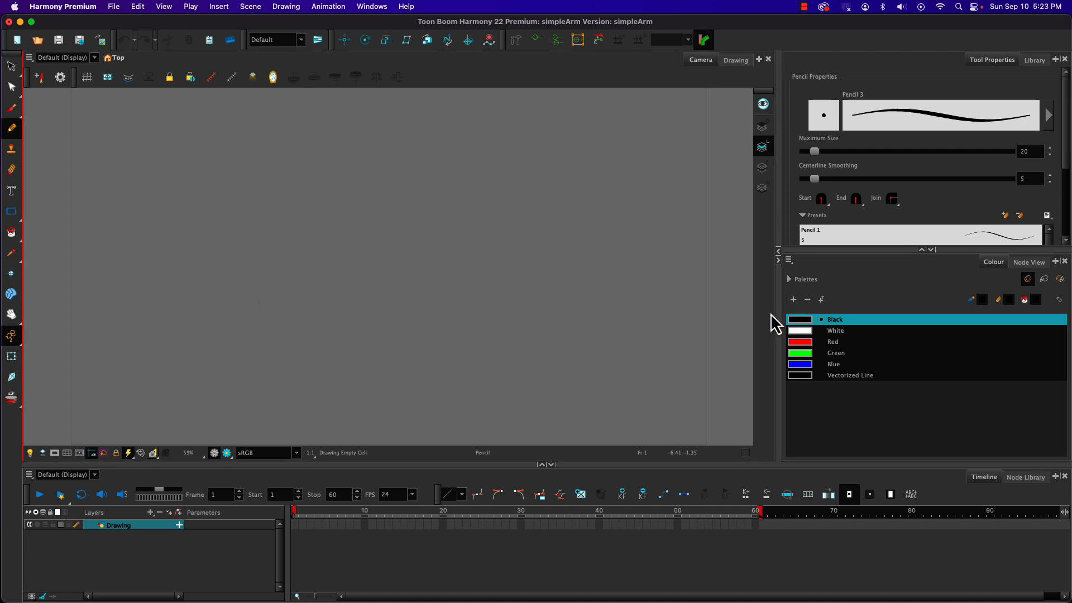
# Add a palette colour named "line" and set it to a dark purple, about hue 275, saturation 100, value 43.
pyautogui.click(794, 300)
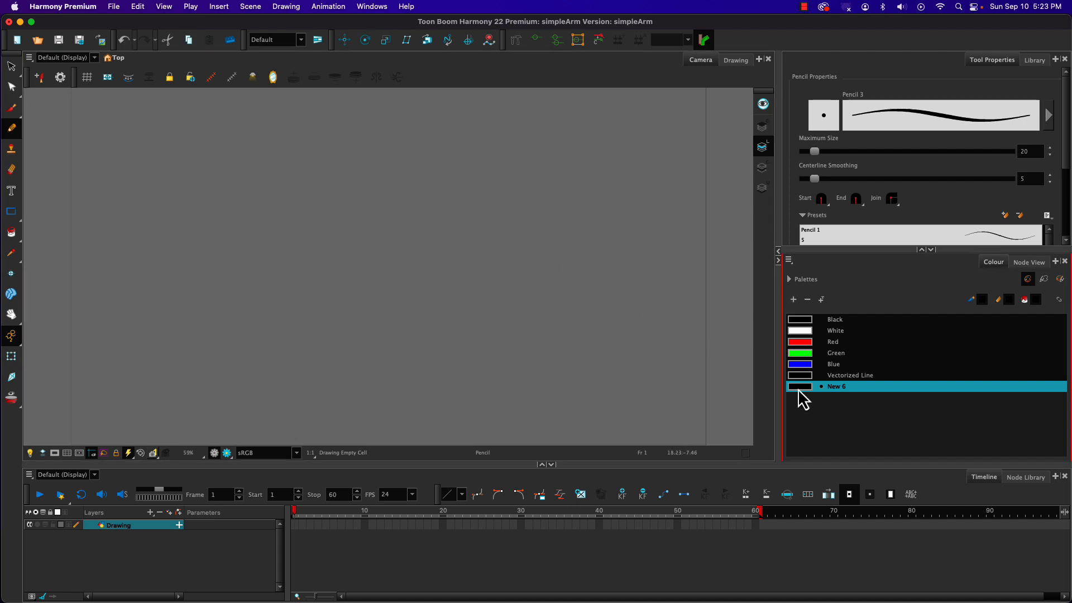
pyautogui.doubleClick(800, 386)
pyautogui.tripleClick(435, 175)
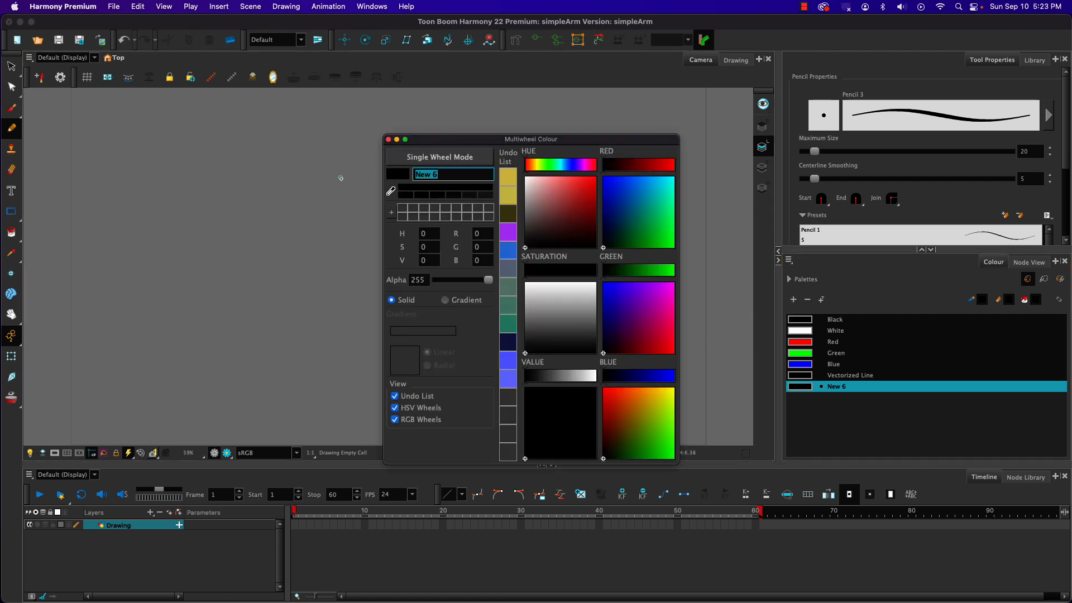
pyautogui.write('line')
pyautogui.click(641, 299)
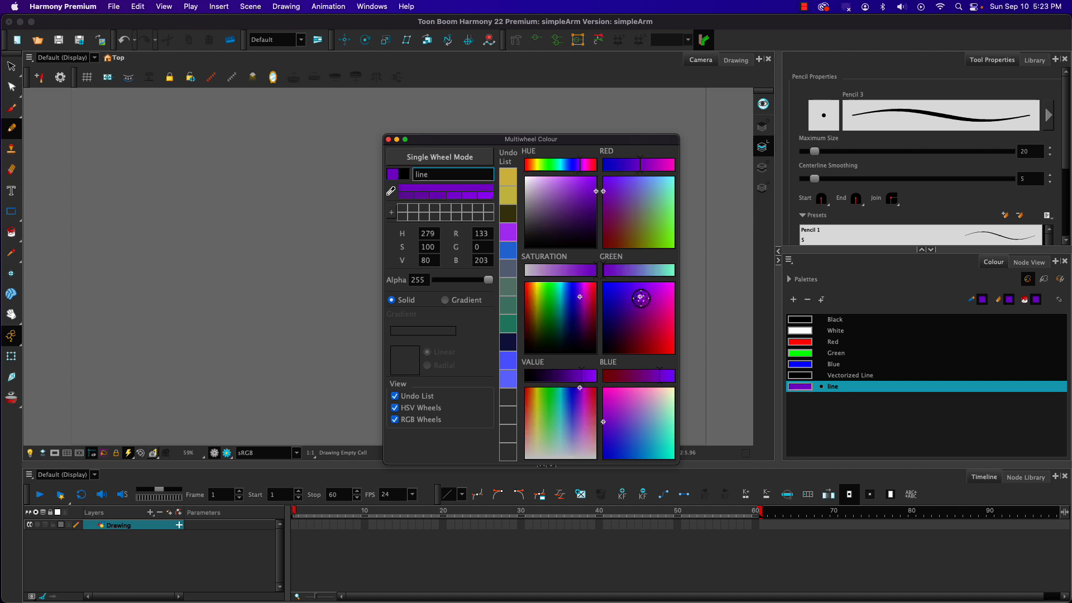
pyautogui.click(566, 378)
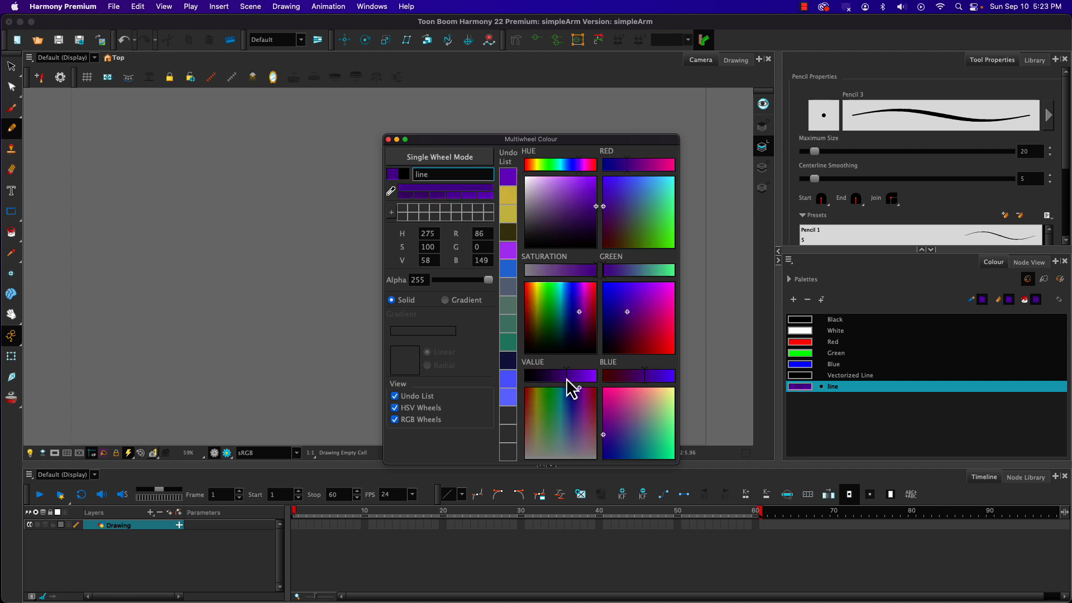
pyautogui.moveTo(567, 377); pyautogui.dragTo(557, 376)
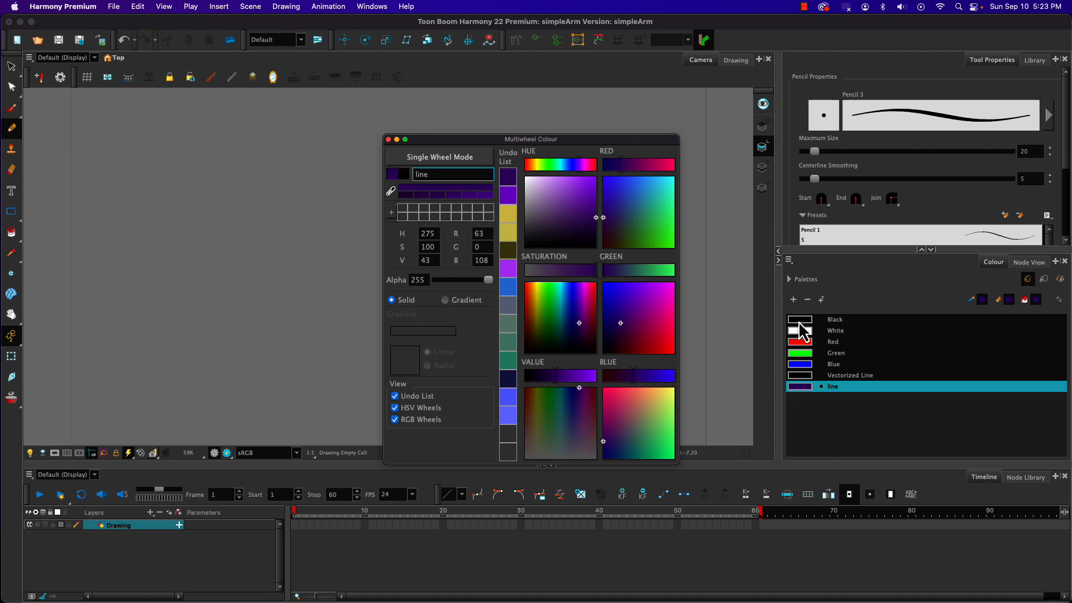
# Add a palette colour named "skin" and set it to a medium blue with hue 210, saturation 54 and value 76.
pyautogui.click(793, 300)
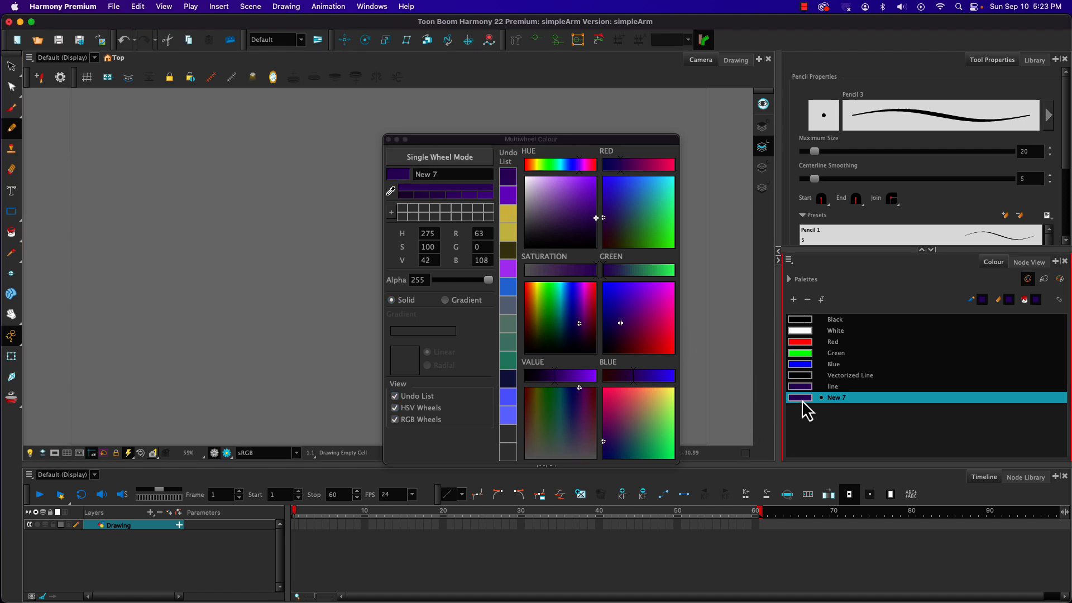
pyautogui.click(448, 175)
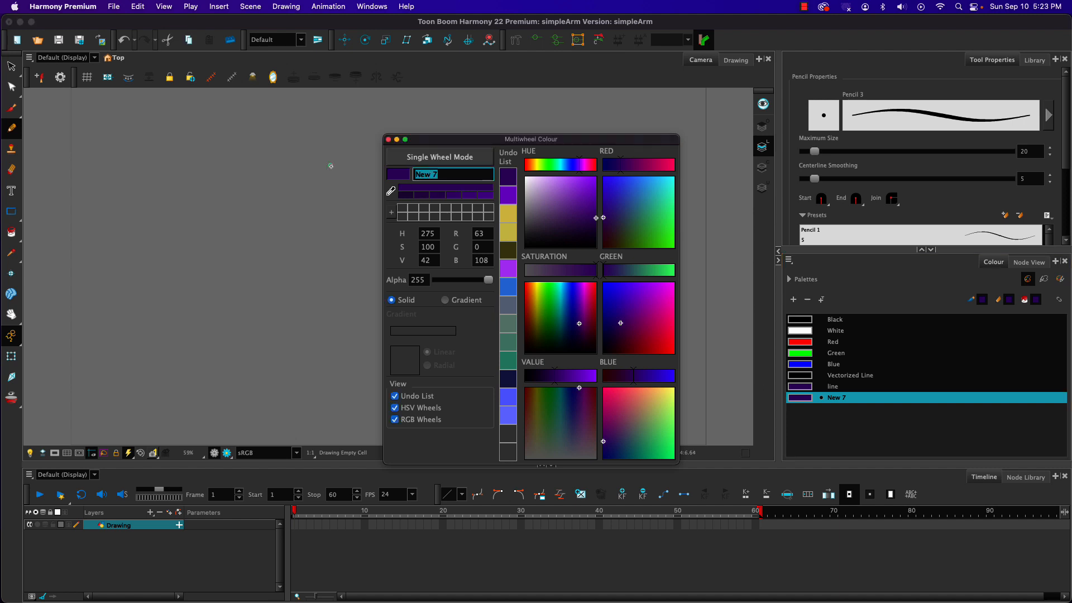
pyautogui.write('skin')
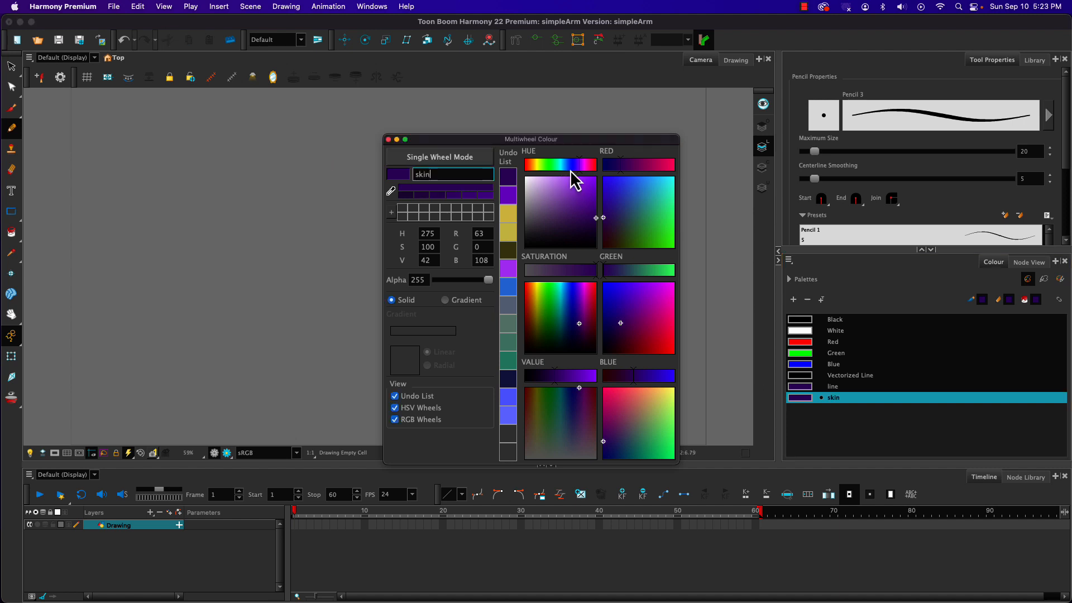
pyautogui.click(581, 166)
pyautogui.click(558, 192)
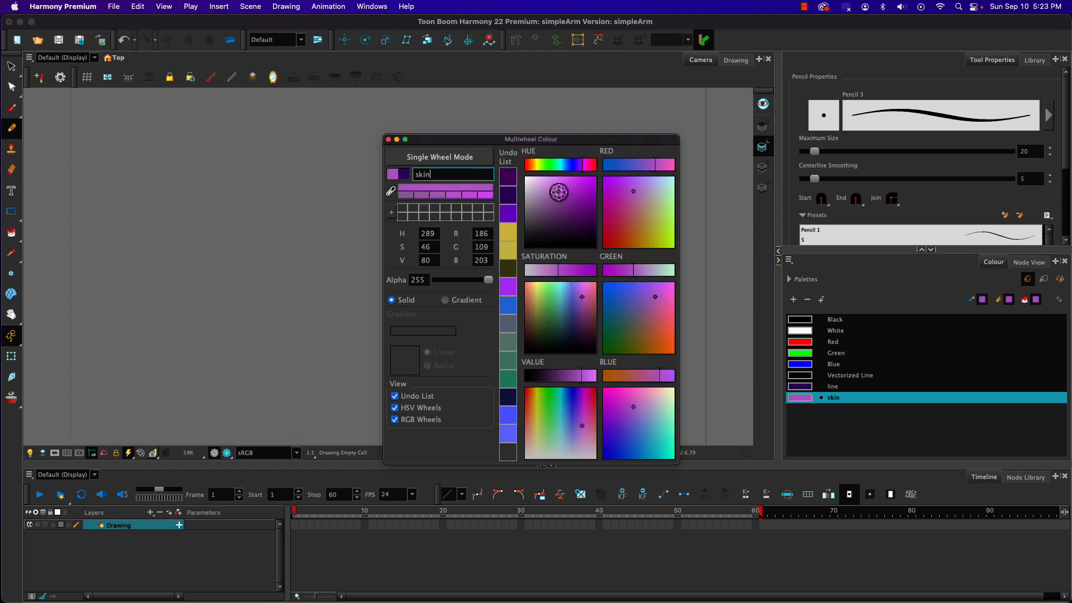
pyautogui.moveTo(558, 192); pyautogui.dragTo(560, 193)
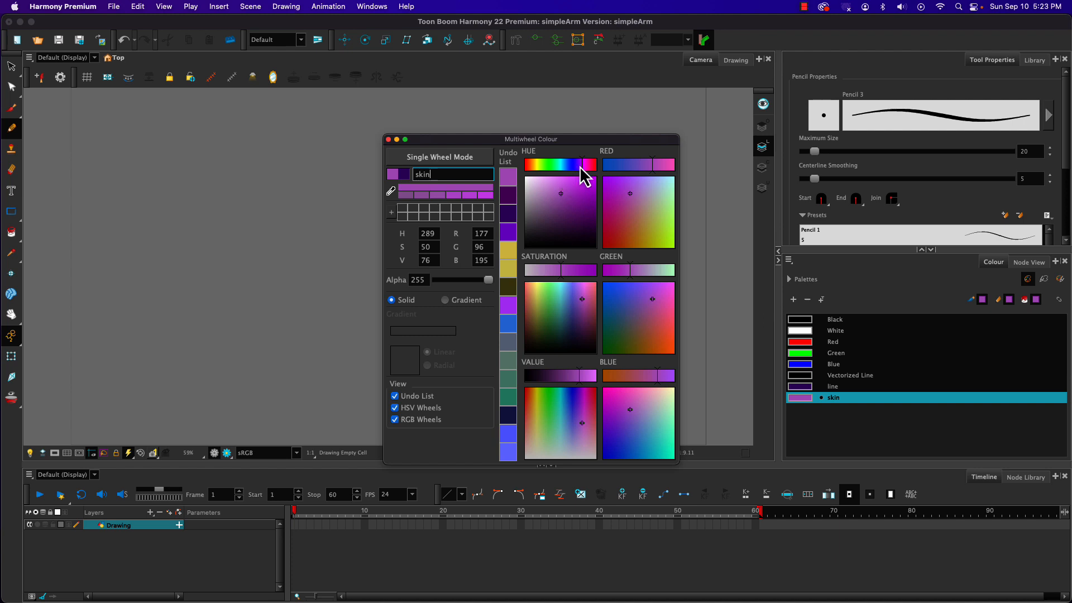
pyautogui.moveTo(580, 167); pyautogui.dragTo(577, 167)
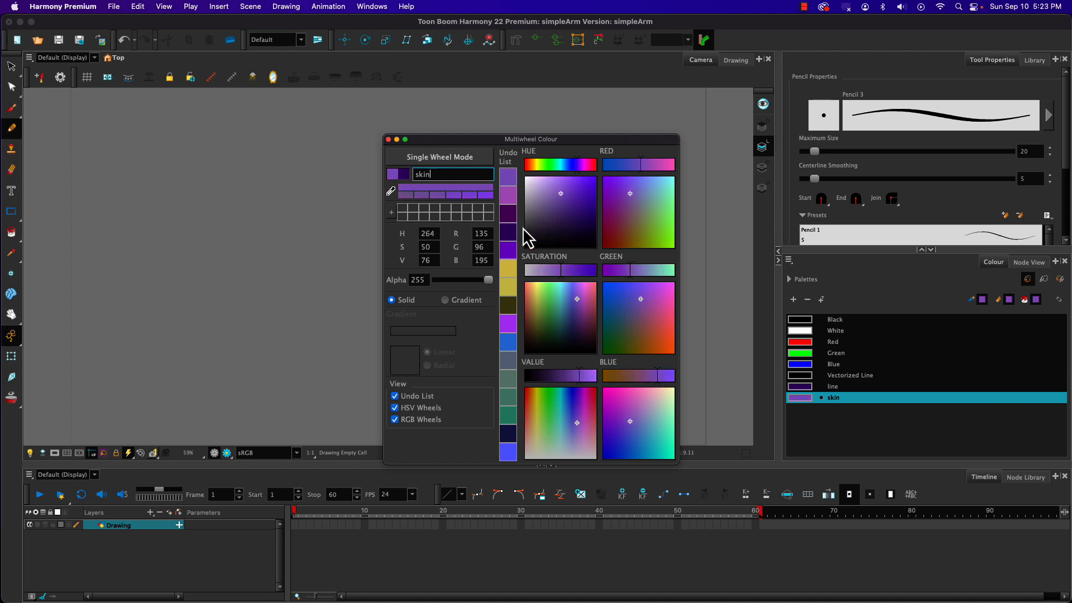
pyautogui.click(571, 165)
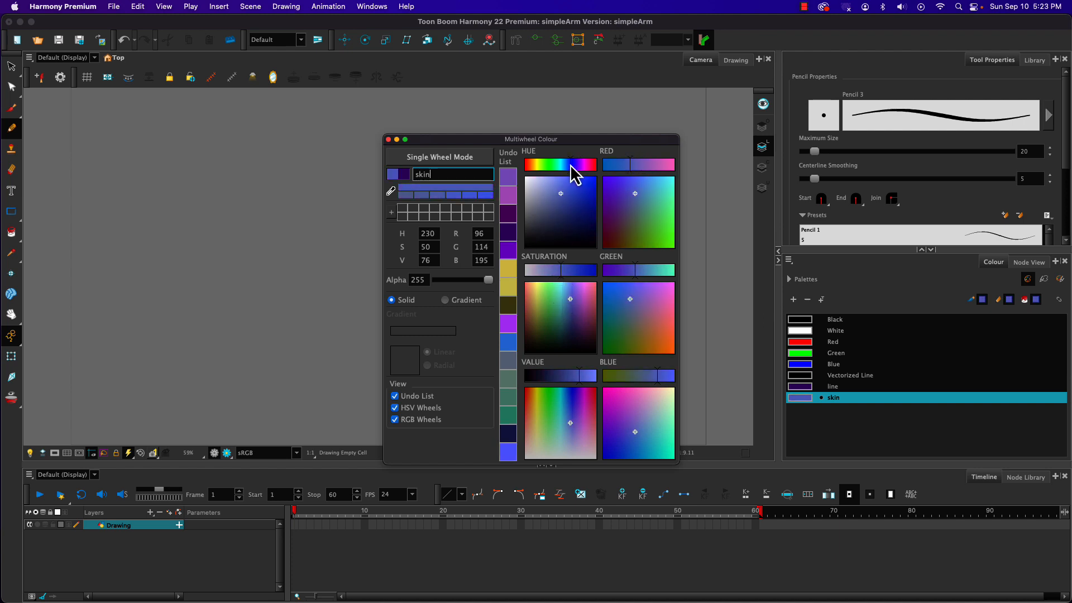
pyautogui.moveTo(571, 166); pyautogui.dragTo(567, 166)
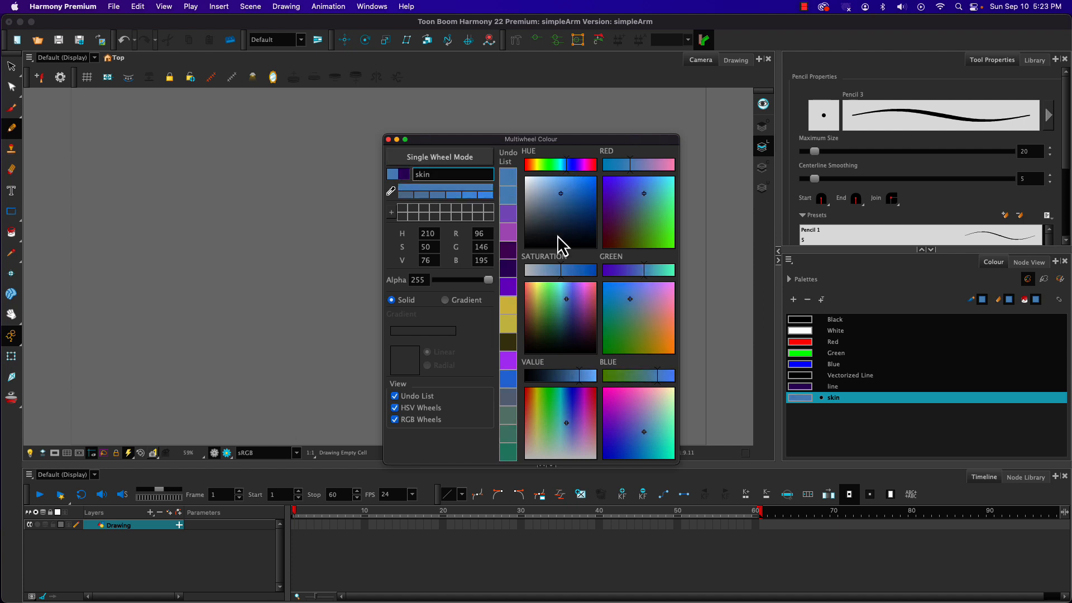
pyautogui.click(564, 271)
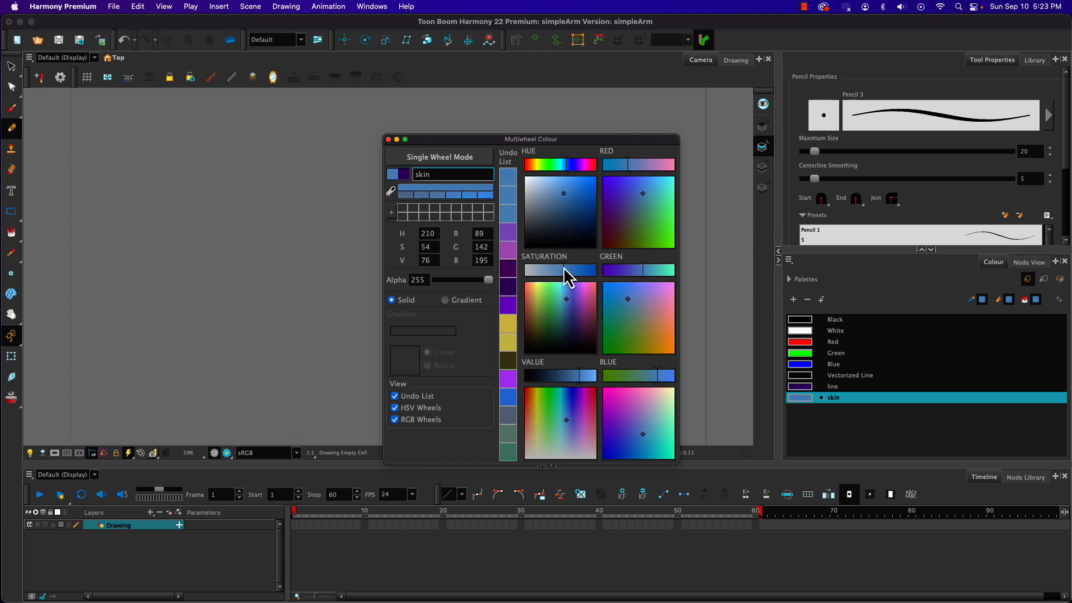
pyautogui.click(389, 140)
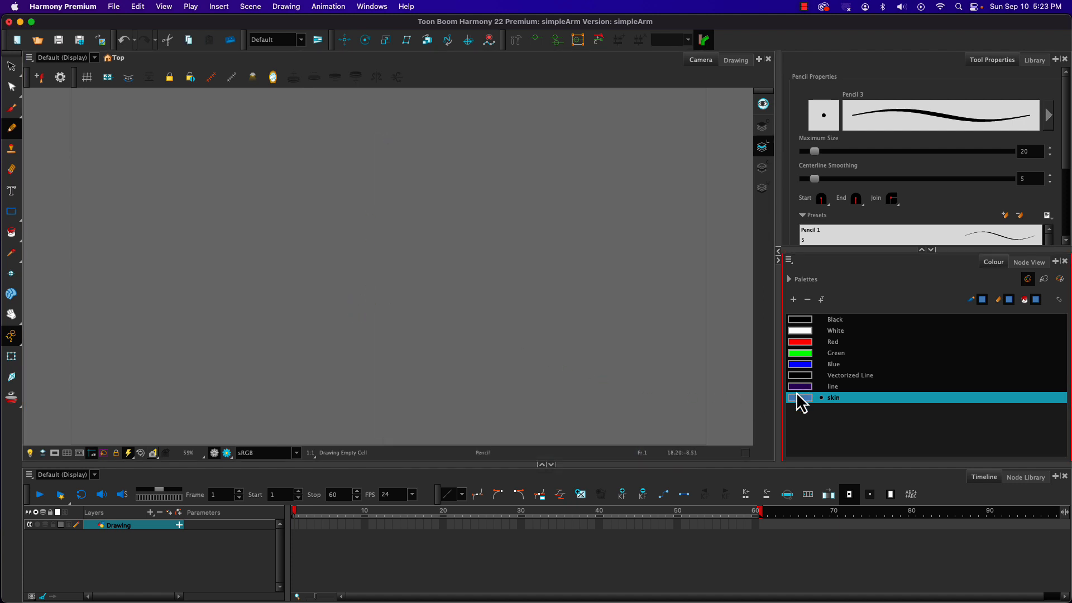
# Using the Brush and the "line" colour, sketch a figure's long oval torso, neck and round head in profile.
pyautogui.click(799, 387)
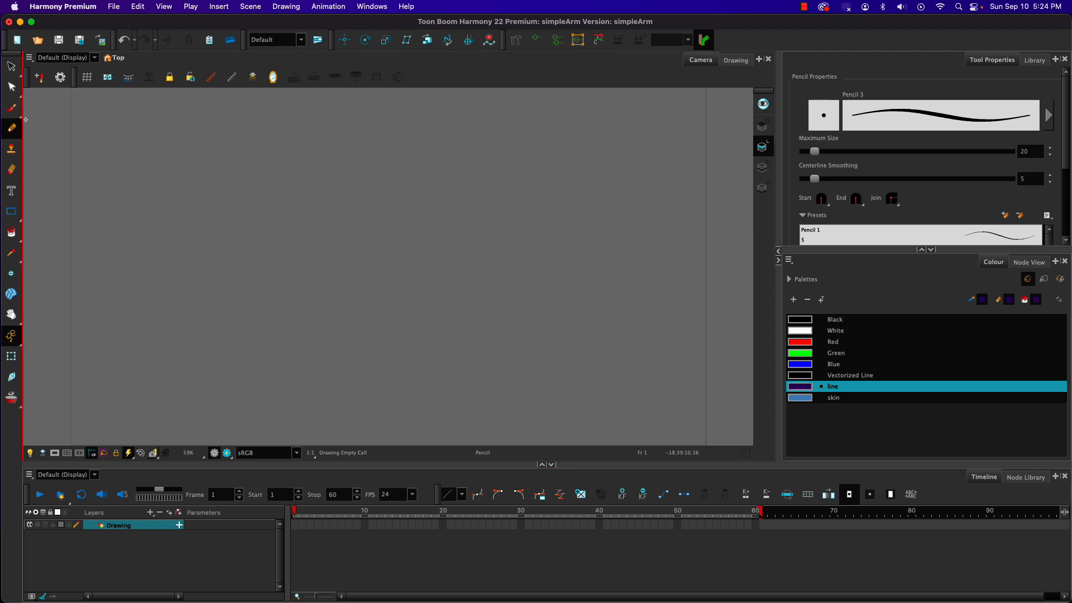
pyautogui.click(11, 108)
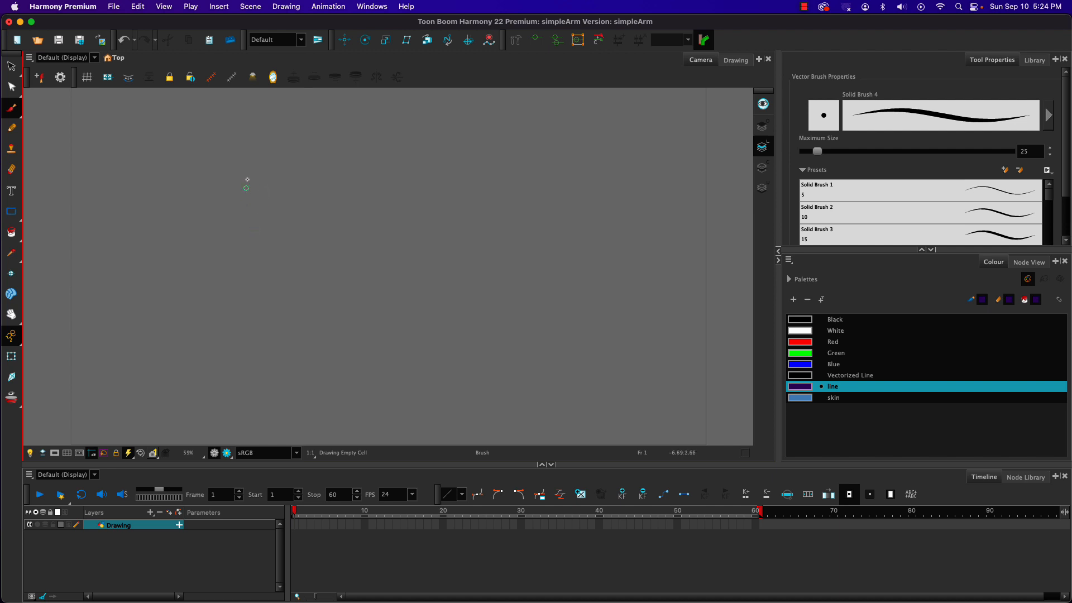
pyautogui.moveTo(282, 166)
pyautogui.mouseDown()
pyautogui.moveTo(258, 323)
pyautogui.moveTo(289, 178)
pyautogui.moveTo(254, 305)
pyautogui.moveTo(311, 204)
pyautogui.moveTo(276, 327)
pyautogui.mouseUp()
pyautogui.moveTo(304, 242)
pyautogui.mouseDown()
pyautogui.moveTo(270, 170)
pyautogui.moveTo(251, 217)
pyautogui.moveTo(268, 162)
pyautogui.mouseUp()
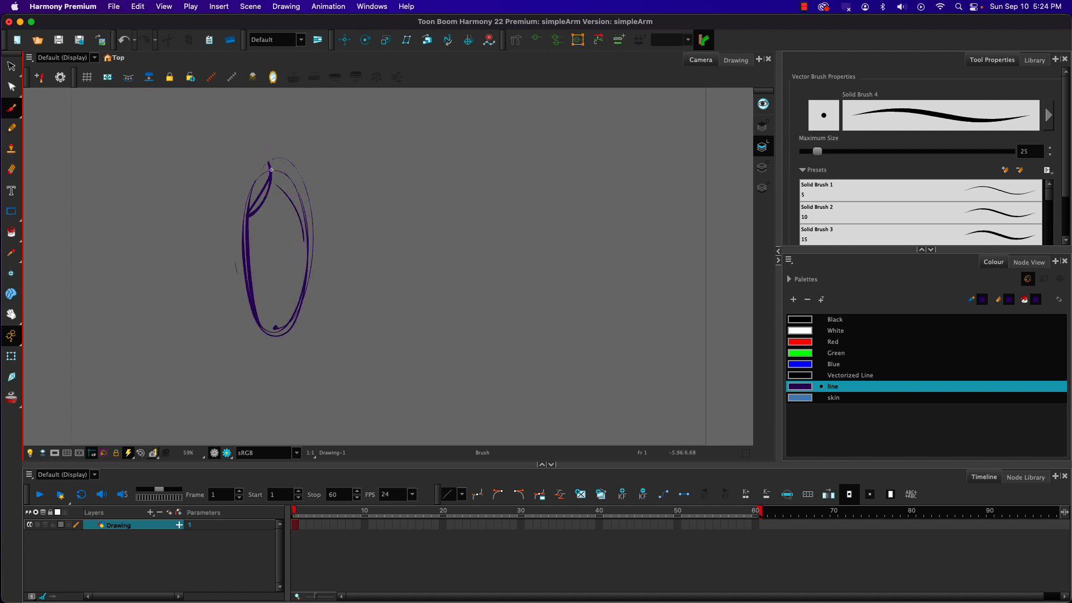
pyautogui.moveTo(309, 206); pyautogui.dragTo(271, 174)
pyautogui.moveTo(312, 141)
pyautogui.mouseDown()
pyautogui.moveTo(291, 173)
pyautogui.moveTo(269, 160)
pyautogui.mouseUp()
pyautogui.moveTo(303, 127); pyautogui.dragTo(268, 156)
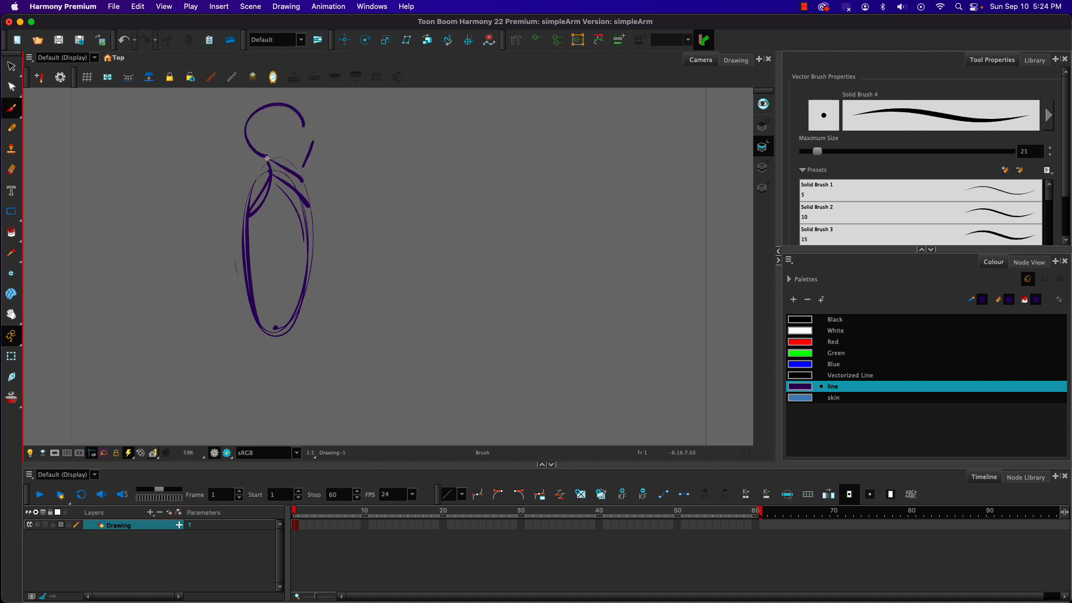
pyautogui.click(305, 134)
pyautogui.moveTo(305, 290); pyautogui.dragTo(298, 313)
# Sketch the shoulder circle and an outstretched arm with elbow, wrist and open hand, plus short facial feature lines on the head.
pyautogui.moveTo(289, 201)
pyautogui.mouseDown()
pyautogui.moveTo(264, 214)
pyautogui.moveTo(273, 228)
pyautogui.moveTo(296, 205)
pyautogui.moveTo(270, 198)
pyautogui.moveTo(296, 213)
pyautogui.moveTo(281, 198)
pyautogui.moveTo(267, 217)
pyautogui.moveTo(290, 213)
pyautogui.mouseUp()
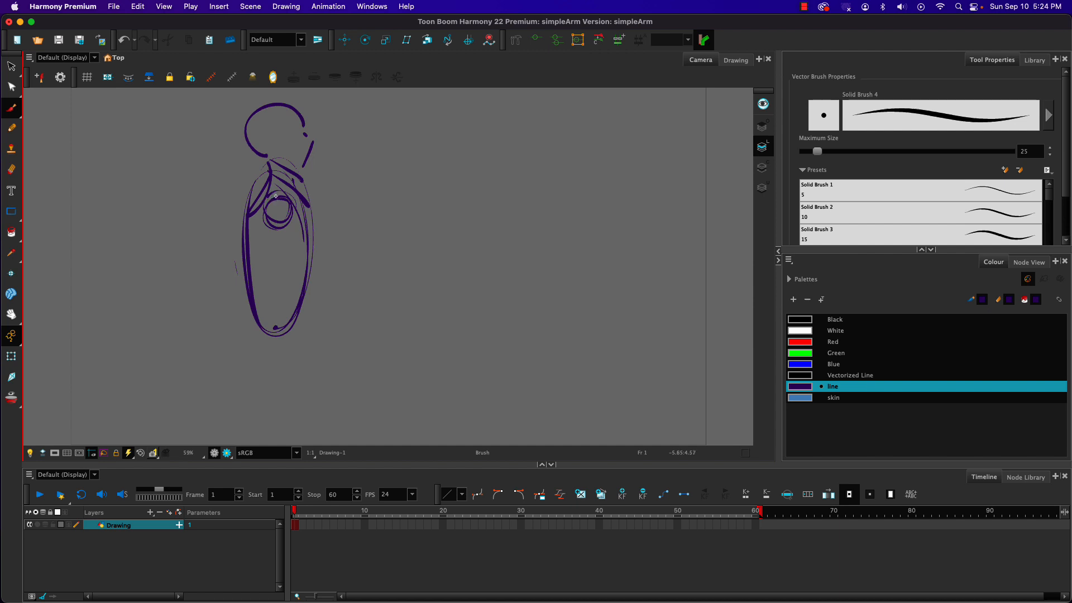
pyautogui.moveTo(270, 197)
pyautogui.mouseDown()
pyautogui.moveTo(309, 210)
pyautogui.moveTo(272, 230)
pyautogui.moveTo(304, 220)
pyautogui.mouseUp()
pyautogui.moveTo(369, 208); pyautogui.dragTo(369, 208)
pyautogui.moveTo(279, 224)
pyautogui.mouseDown()
pyautogui.moveTo(364, 222)
pyautogui.moveTo(370, 206)
pyautogui.moveTo(356, 211)
pyautogui.moveTo(377, 220)
pyautogui.moveTo(359, 213)
pyautogui.moveTo(373, 204)
pyautogui.moveTo(440, 208)
pyautogui.mouseUp()
pyautogui.moveTo(365, 220)
pyautogui.mouseDown()
pyautogui.moveTo(449, 210)
pyautogui.moveTo(410, 203)
pyautogui.moveTo(438, 203)
pyautogui.mouseUp()
pyautogui.moveTo(410, 201)
pyautogui.mouseDown()
pyautogui.moveTo(444, 215)
pyautogui.moveTo(475, 201)
pyautogui.moveTo(466, 224)
pyautogui.moveTo(461, 185)
pyautogui.moveTo(481, 204)
pyautogui.moveTo(470, 172)
pyautogui.moveTo(476, 192)
pyautogui.moveTo(506, 192)
pyautogui.moveTo(489, 199)
pyautogui.moveTo(489, 224)
pyautogui.moveTo(508, 227)
pyautogui.moveTo(481, 204)
pyautogui.mouseUp()
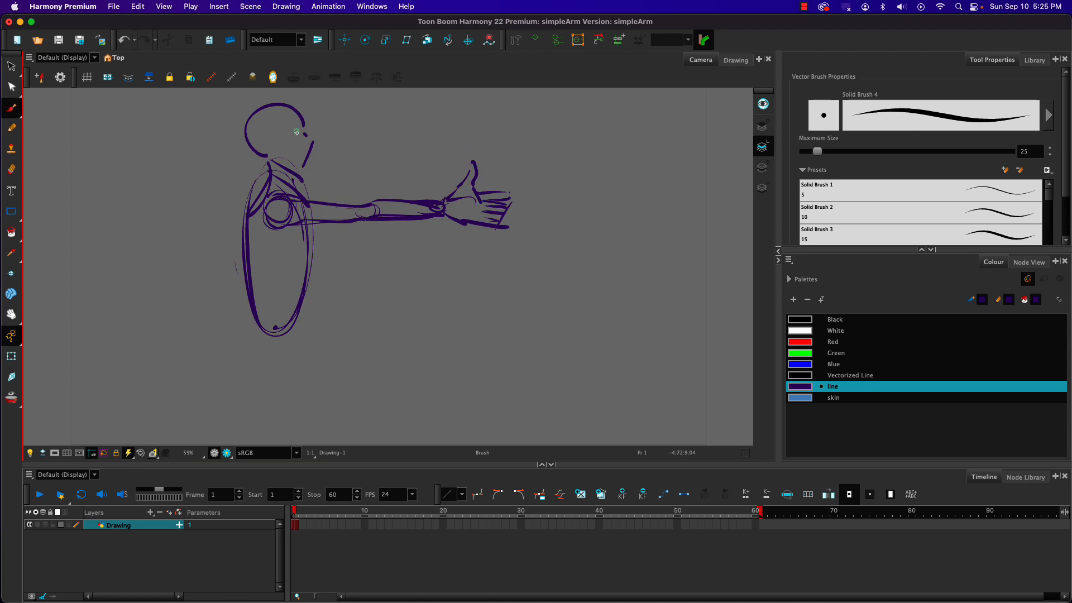
pyautogui.moveTo(297, 127); pyautogui.dragTo(288, 133)
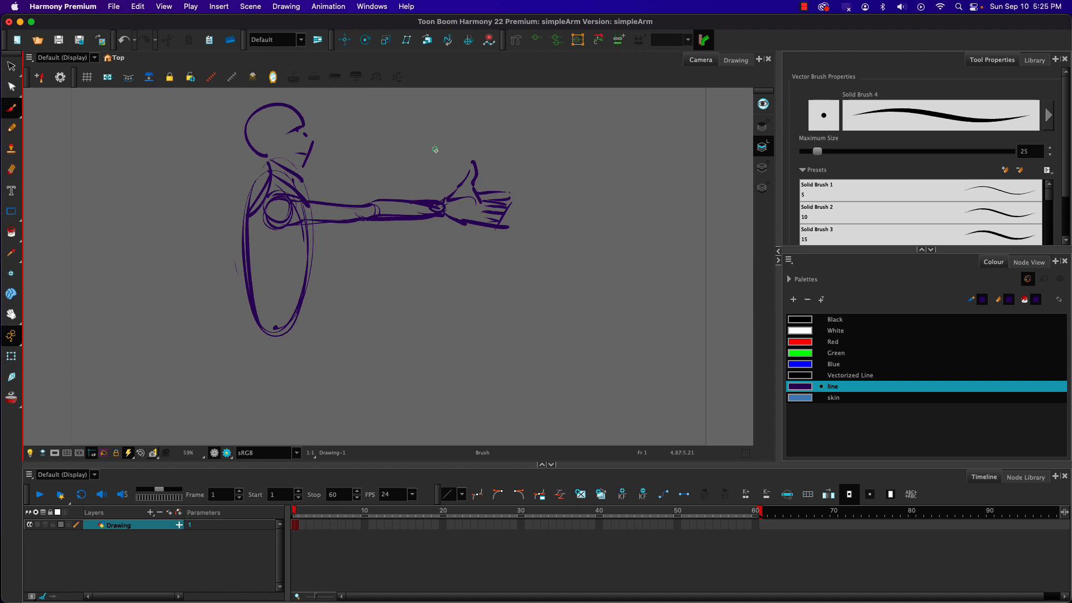
# Add three vector drawing layers named upper_arm, lower_arm and hand.
pyautogui.click(171, 512)
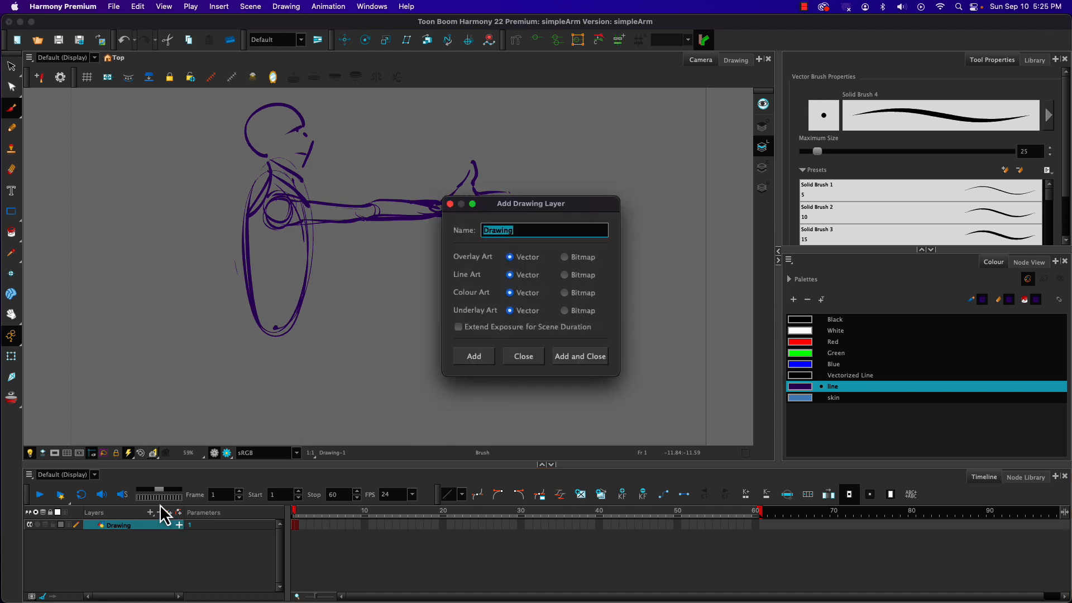
pyautogui.write('upee')
pyautogui.write('e')
pyautogui.write('r_arm')
pyautogui.press('Return')
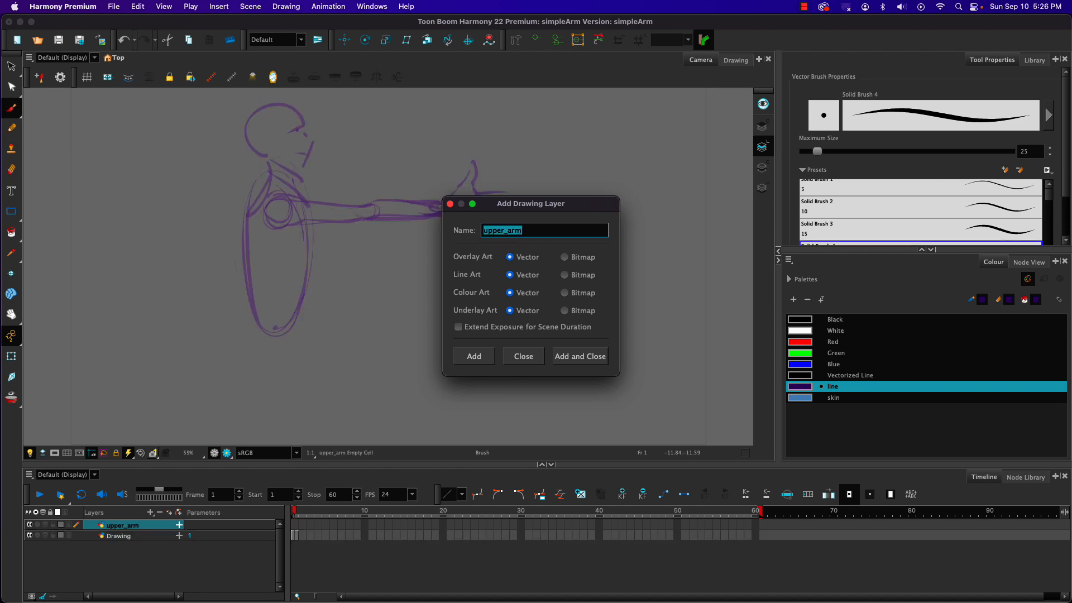
pyautogui.write('lo')
pyautogui.write('er_arm')
pyautogui.press('Return')
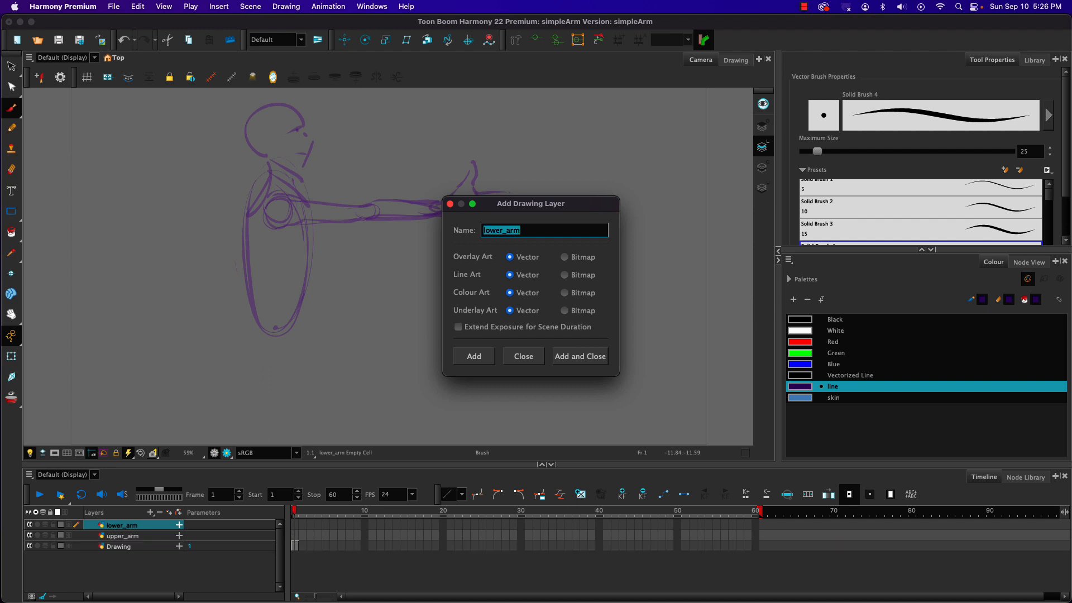
pyautogui.write('hand')
pyautogui.press('Return')
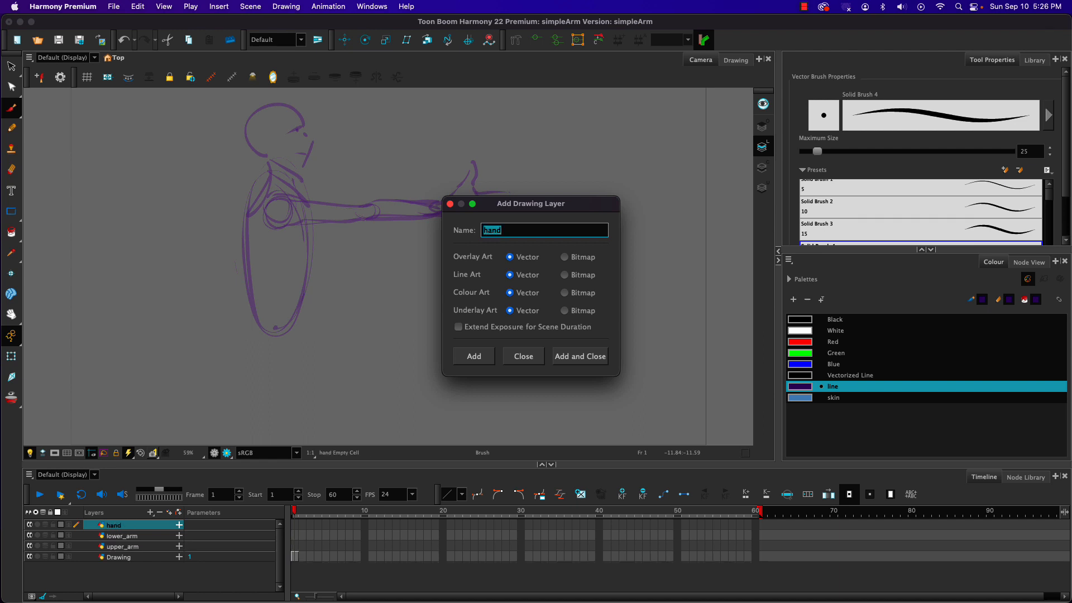
pyautogui.click(525, 360)
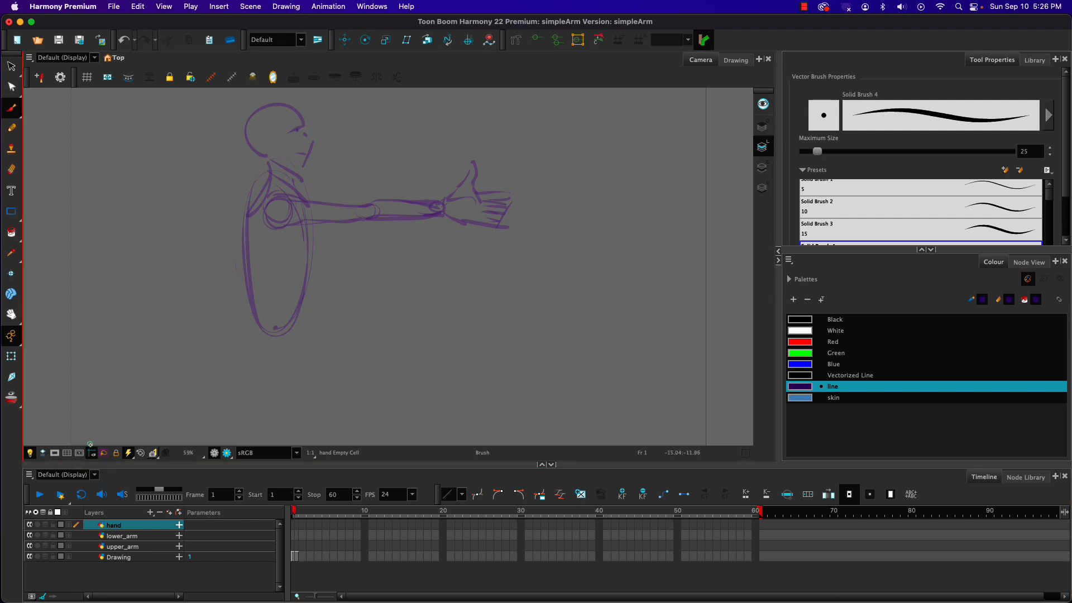
# For frame 1 of the upper_arm layer, configure the Pencil with maximum size 20, minimum size 100% and centerline smoothing 20.
pyautogui.click(296, 545)
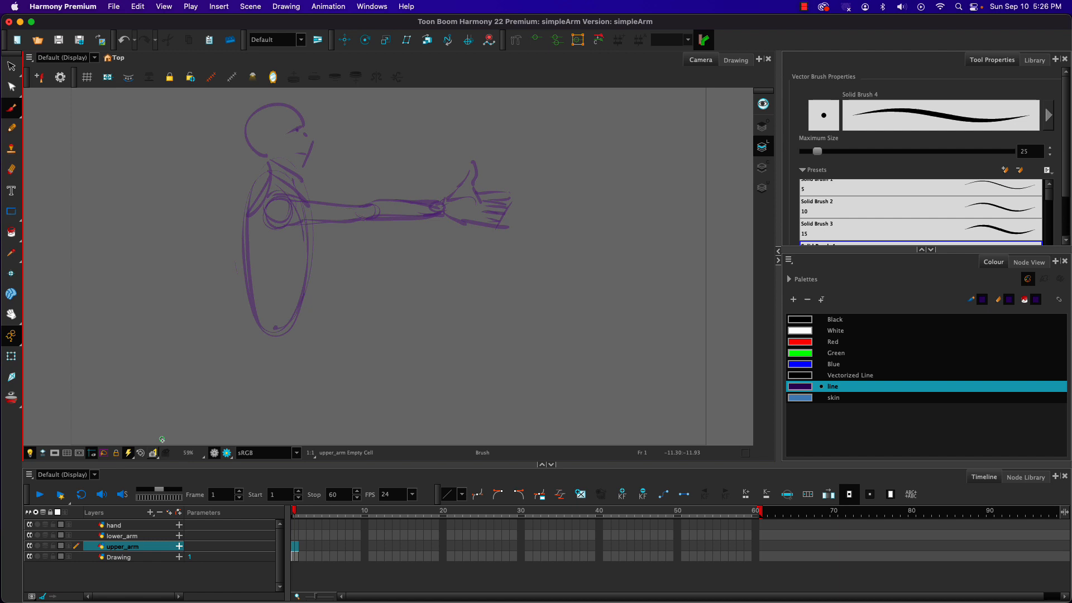
pyautogui.click(13, 128)
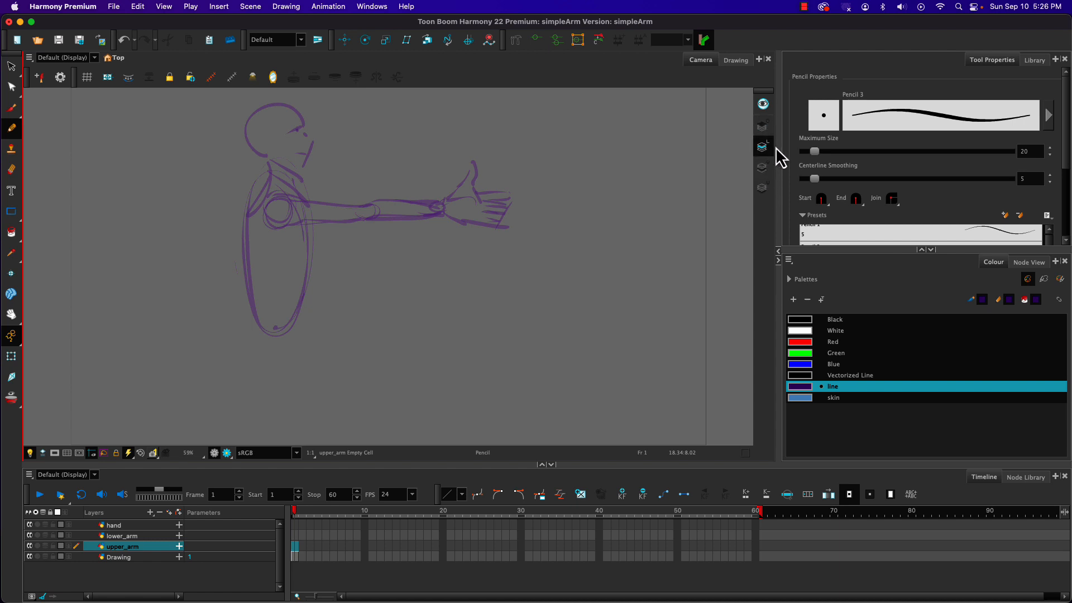
pyautogui.click(815, 124)
pyautogui.moveTo(571, 310)
pyautogui.mouseDown()
pyautogui.moveTo(601, 249)
pyautogui.moveTo(601, 184)
pyautogui.mouseUp()
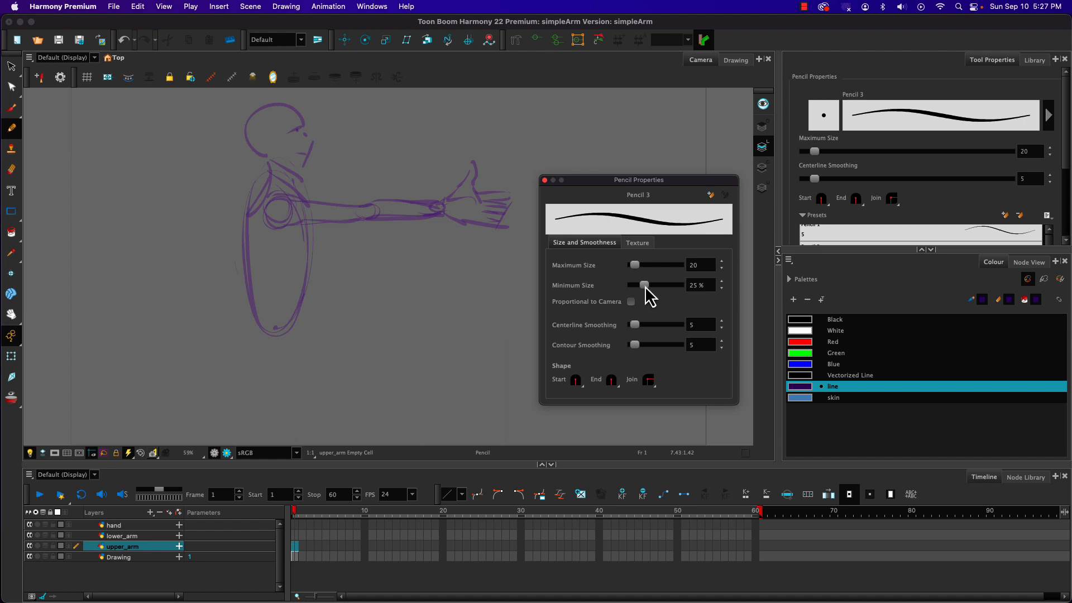
pyautogui.moveTo(644, 285); pyautogui.dragTo(693, 271)
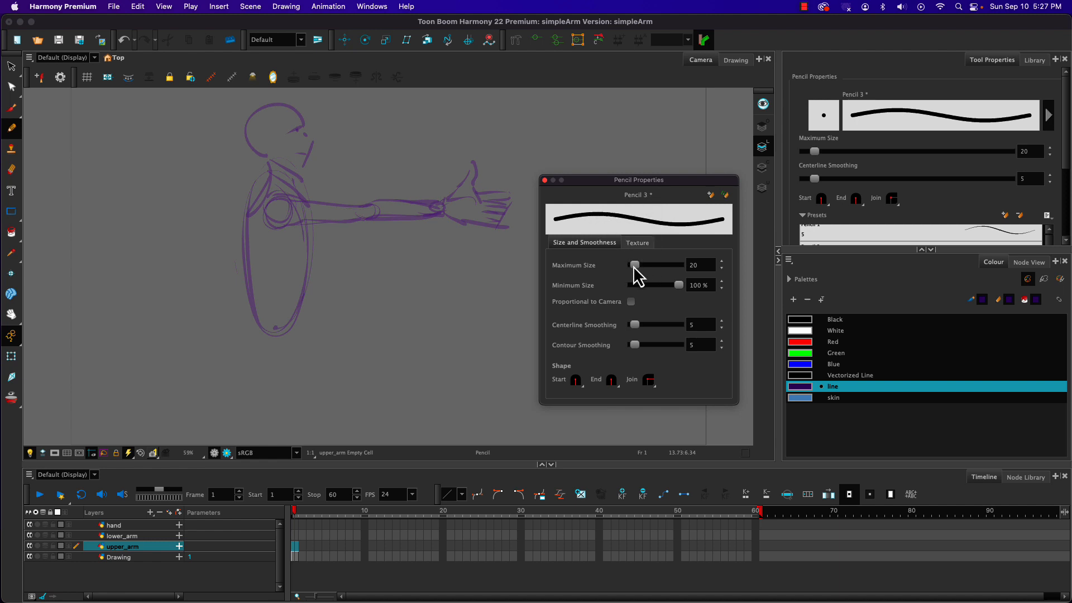
pyautogui.doubleClick(696, 265)
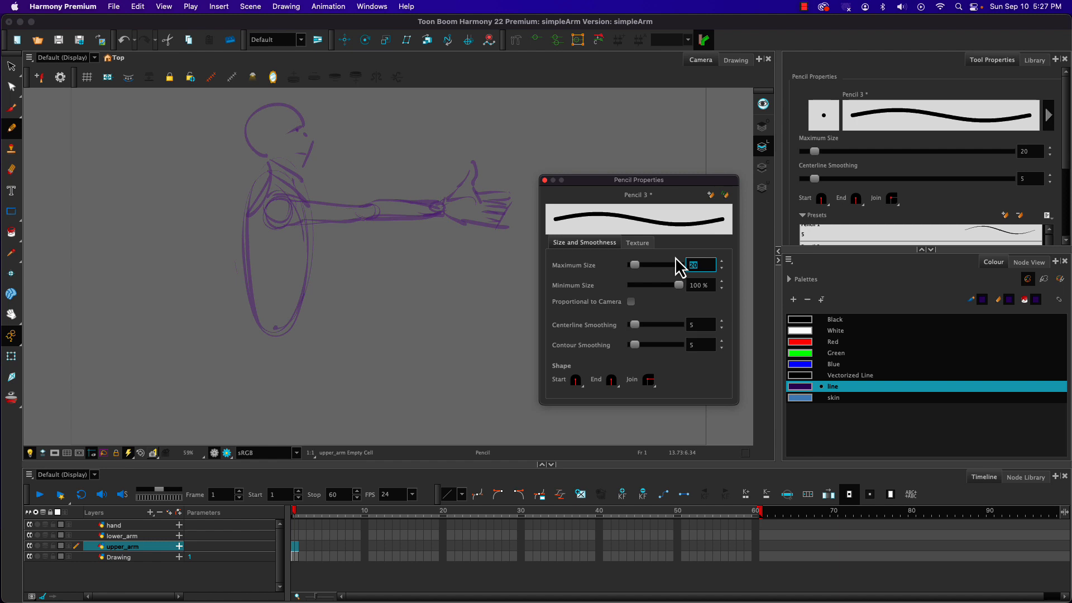
pyautogui.write('4')
pyautogui.moveTo(635, 325); pyautogui.dragTo(640, 325)
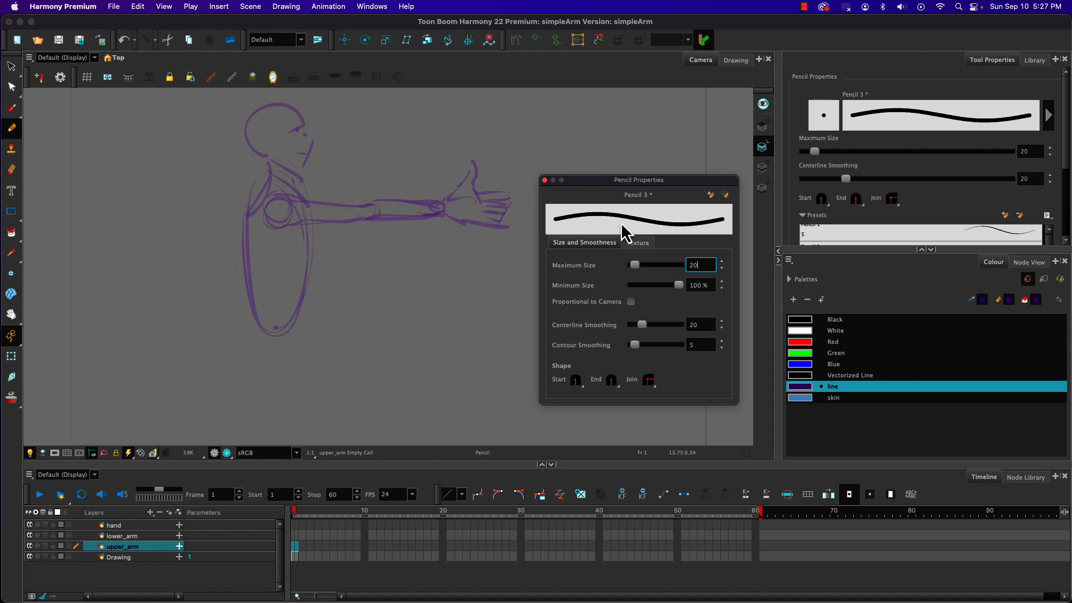
pyautogui.click(545, 180)
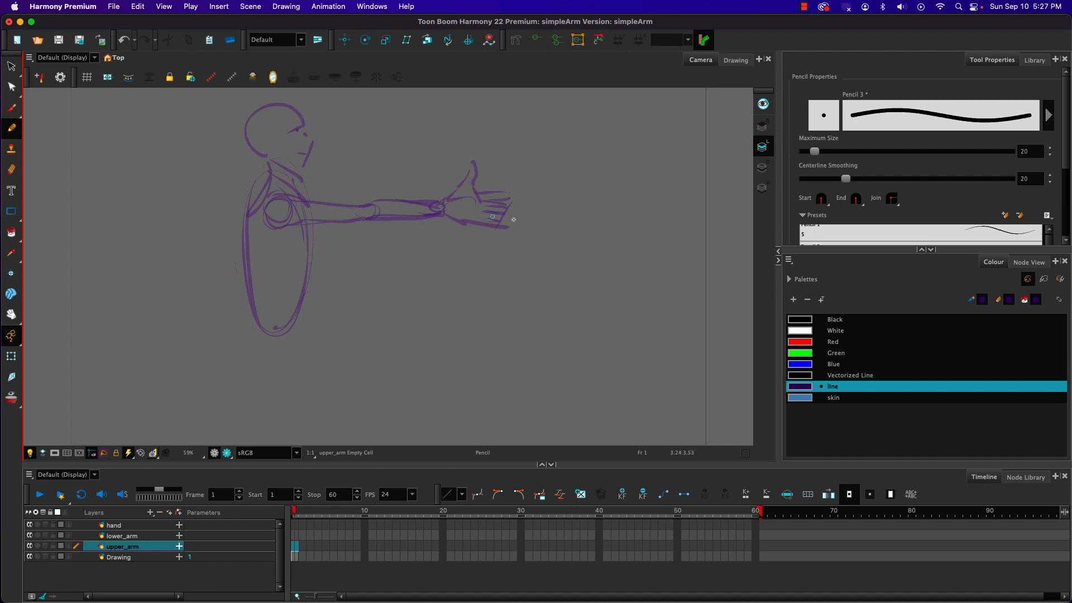
# Draw two long horizontal Pencil test strokes across the bottom of the sketched torso on the upper_arm layer.
pyautogui.moveTo(555, 330); pyautogui.dragTo(223, 331)
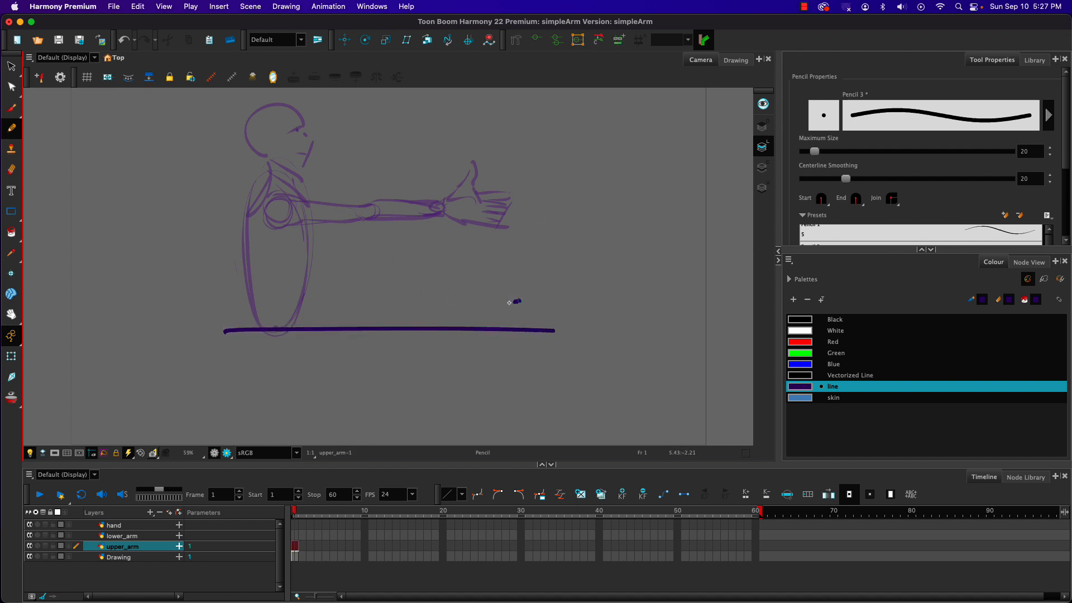
pyautogui.moveTo(521, 300); pyautogui.dragTo(190, 301)
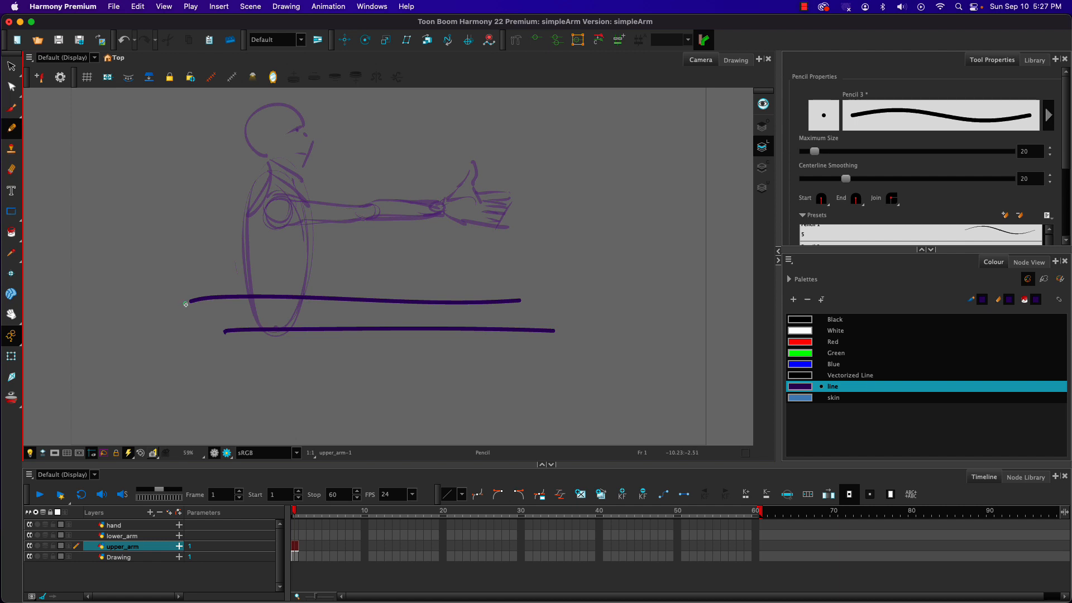
# Set the Pencil's maximum size to 4 and draw a horizontal test stroke below the figure.
pyautogui.click(824, 126)
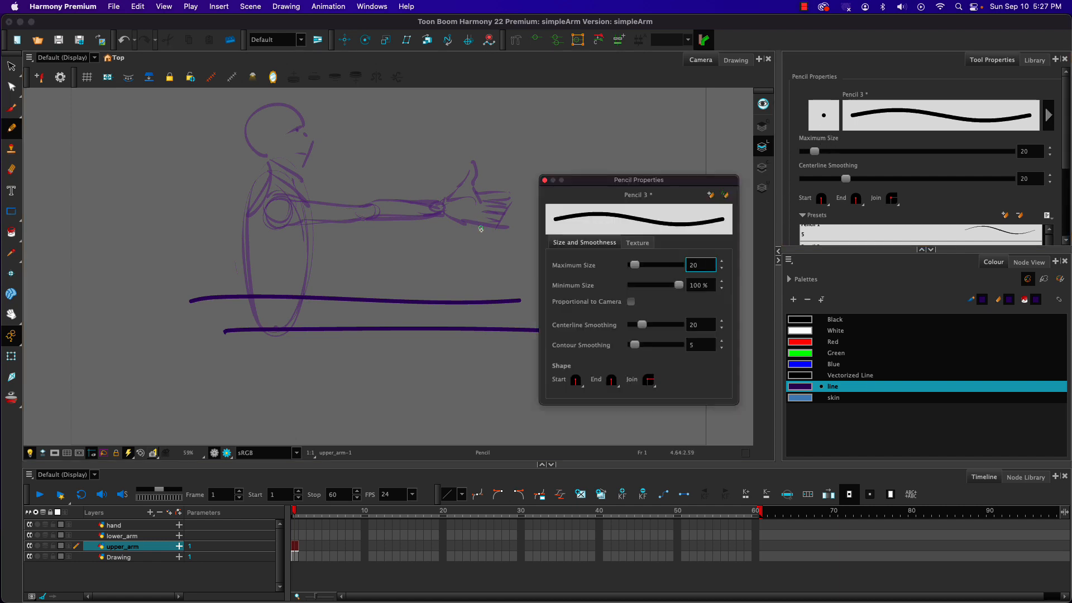
pyautogui.moveTo(698, 267); pyautogui.dragTo(637, 260)
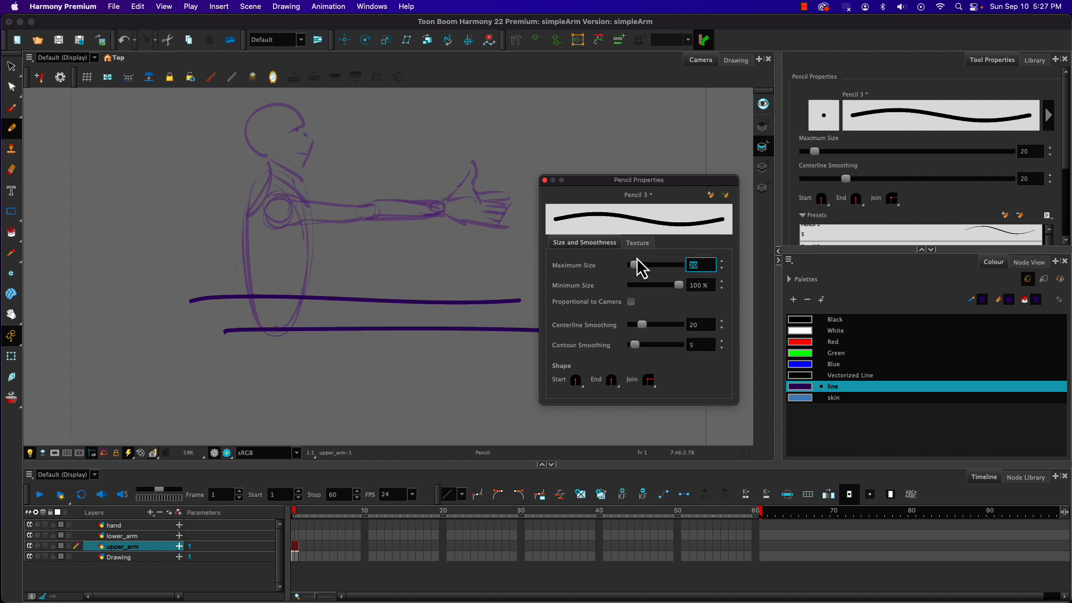
pyautogui.write('4')
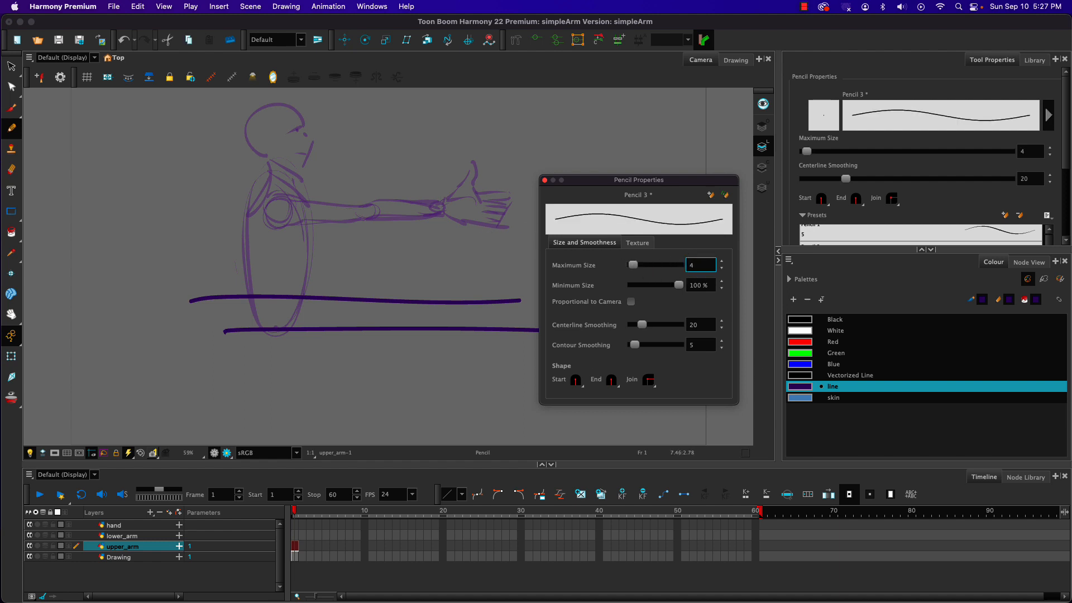
pyautogui.moveTo(447, 367); pyautogui.dragTo(238, 373)
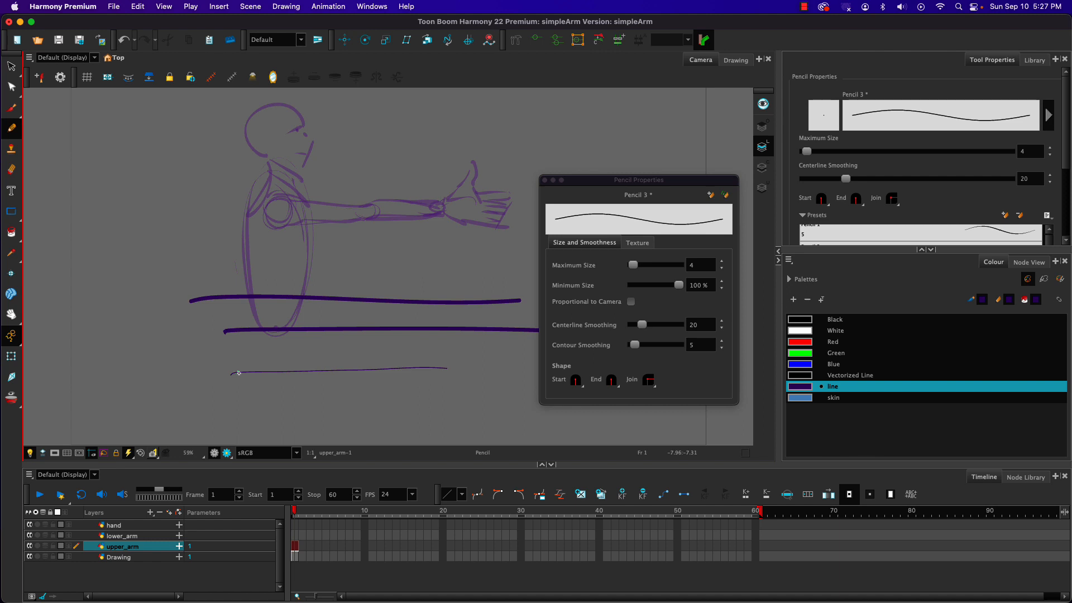
pyautogui.click(545, 180)
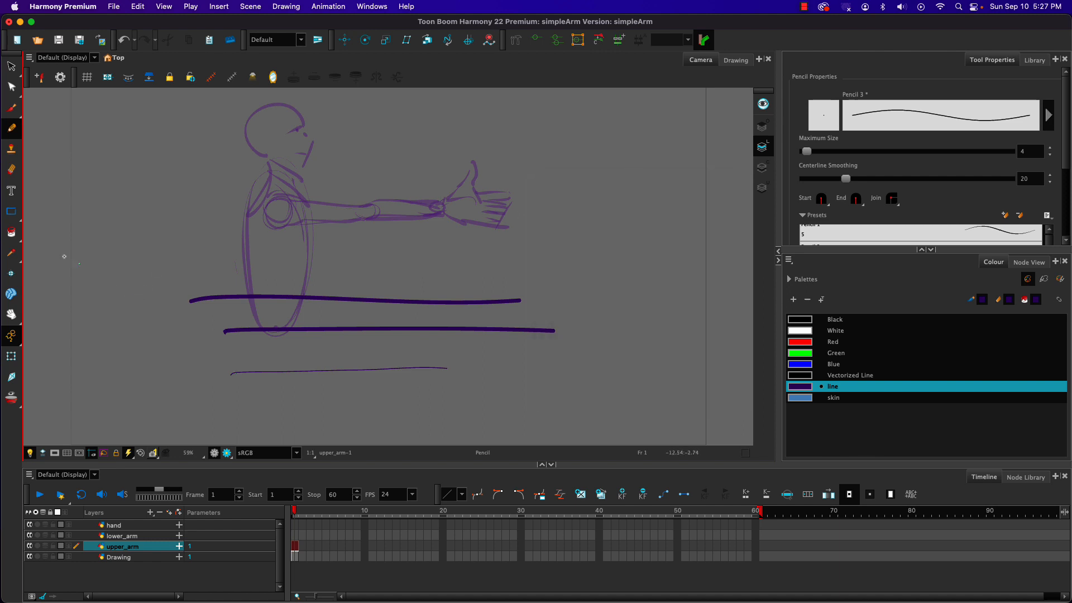
# Delete all the horizontal test strokes around the base of the torso from the upper_arm drawing.
pyautogui.click(11, 66)
pyautogui.moveTo(325, 269)
pyautogui.mouseDown()
pyautogui.moveTo(350, 400)
pyautogui.moveTo(354, 383)
pyautogui.mouseUp()
pyautogui.press('Delete')
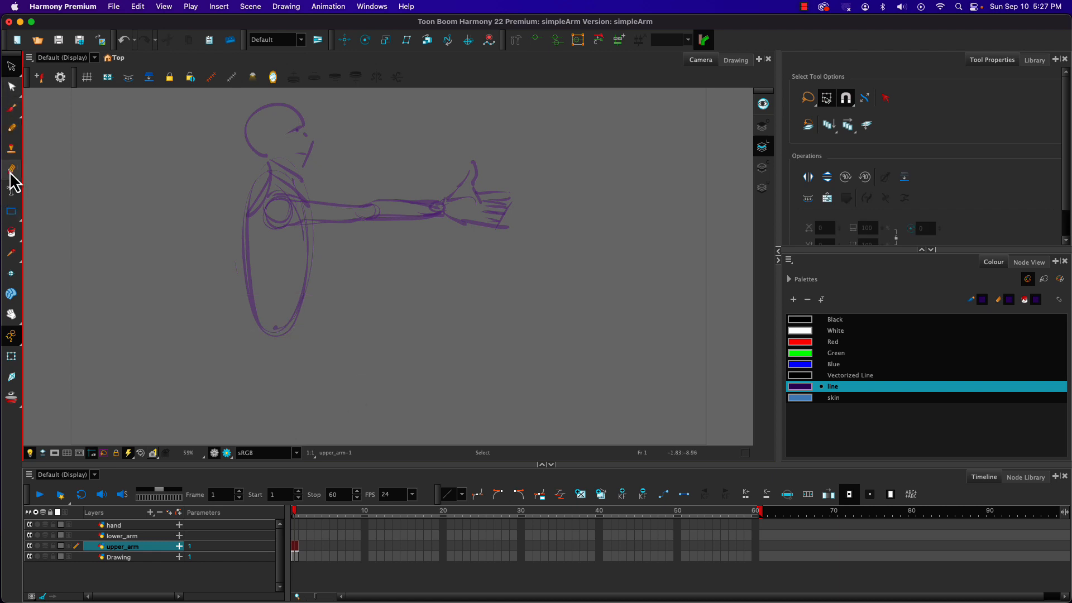
# Draw a group of horizontal, vertical and crossing diagonal Pencil test strokes in the empty area below the arm.
pyautogui.click(11, 128)
pyautogui.moveTo(613, 307); pyautogui.dragTo(347, 302)
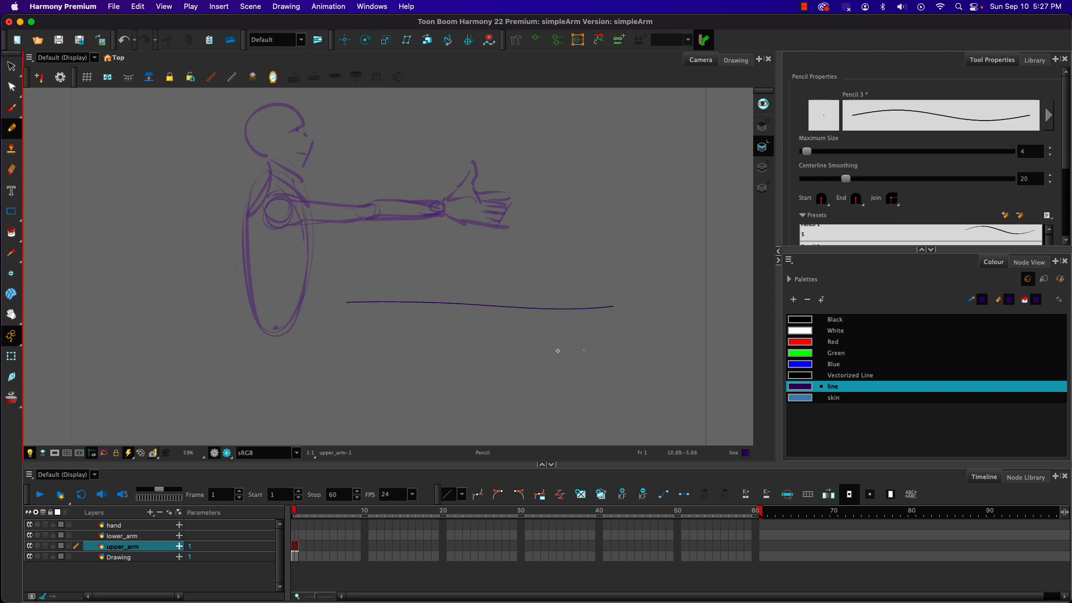
pyautogui.moveTo(559, 349); pyautogui.dragTo(477, 343)
pyautogui.moveTo(363, 266)
pyautogui.mouseDown()
pyautogui.moveTo(365, 385)
pyautogui.moveTo(382, 359)
pyautogui.mouseUp()
pyautogui.moveTo(357, 293); pyautogui.dragTo(357, 397)
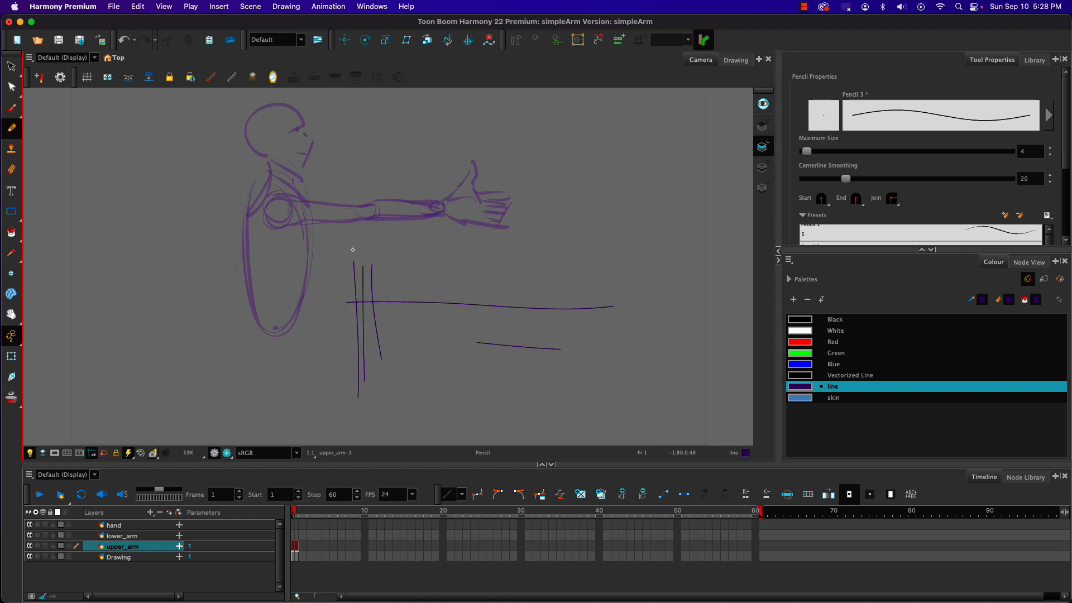
pyautogui.moveTo(350, 251); pyautogui.dragTo(355, 407)
pyautogui.moveTo(400, 263)
pyautogui.mouseDown()
pyautogui.moveTo(404, 382)
pyautogui.moveTo(416, 408)
pyautogui.moveTo(425, 398)
pyautogui.mouseUp()
pyautogui.moveTo(406, 349); pyautogui.dragTo(409, 393)
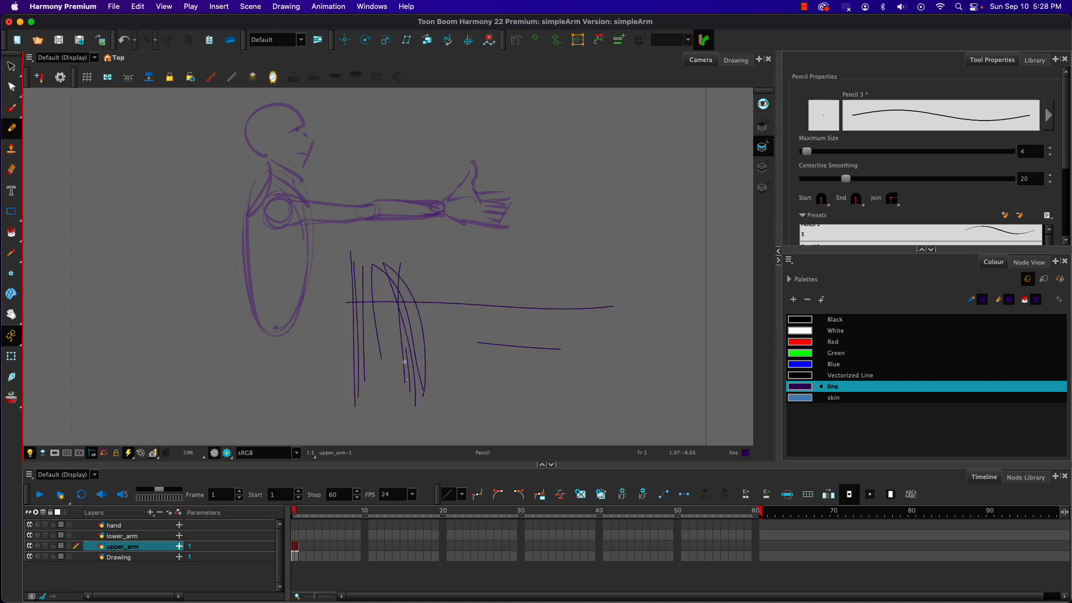
pyautogui.moveTo(391, 259)
pyautogui.mouseDown()
pyautogui.moveTo(432, 383)
pyautogui.moveTo(459, 387)
pyautogui.mouseUp()
pyautogui.moveTo(483, 274)
pyautogui.mouseDown()
pyautogui.moveTo(392, 390)
pyautogui.moveTo(393, 407)
pyautogui.mouseUp()
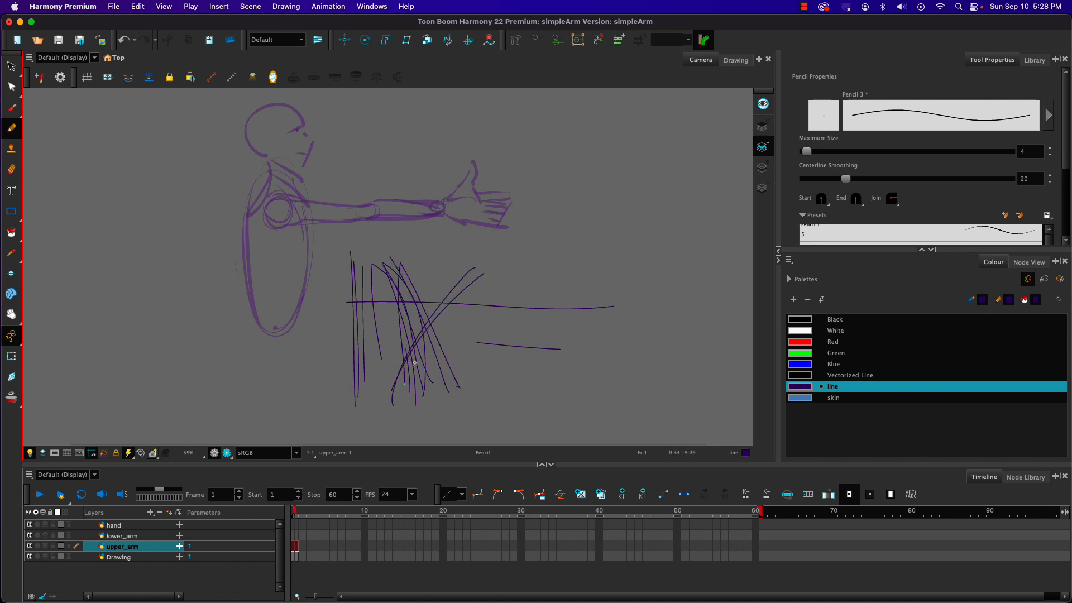
pyautogui.moveTo(459, 257)
pyautogui.mouseDown()
pyautogui.moveTo(412, 406)
pyautogui.moveTo(442, 253)
pyautogui.moveTo(400, 413)
pyautogui.mouseUp()
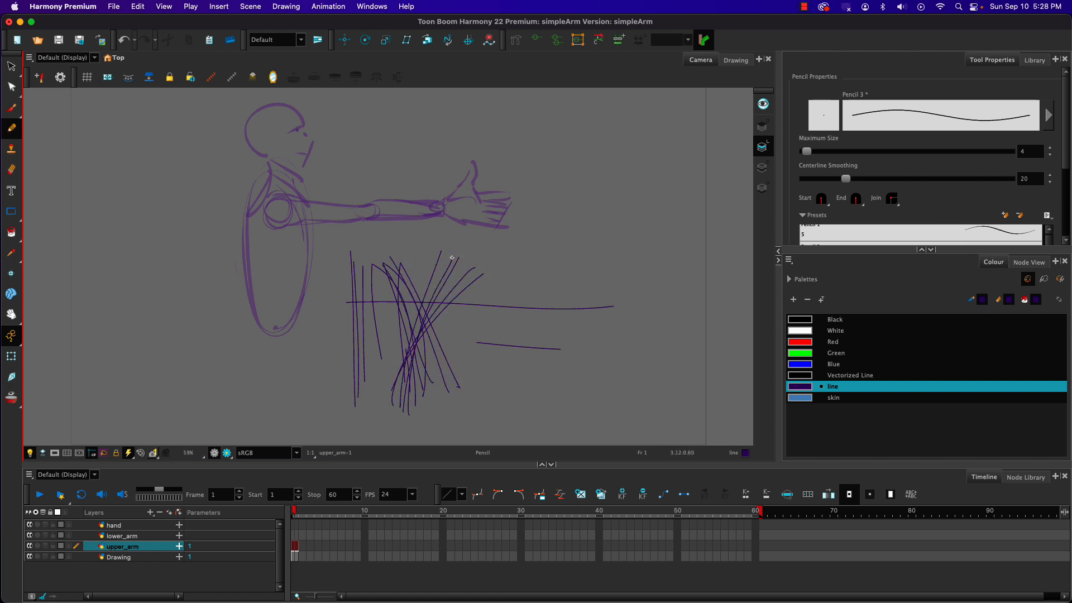
pyautogui.moveTo(456, 255); pyautogui.dragTo(388, 391)
pyautogui.moveTo(339, 314); pyautogui.dragTo(592, 311)
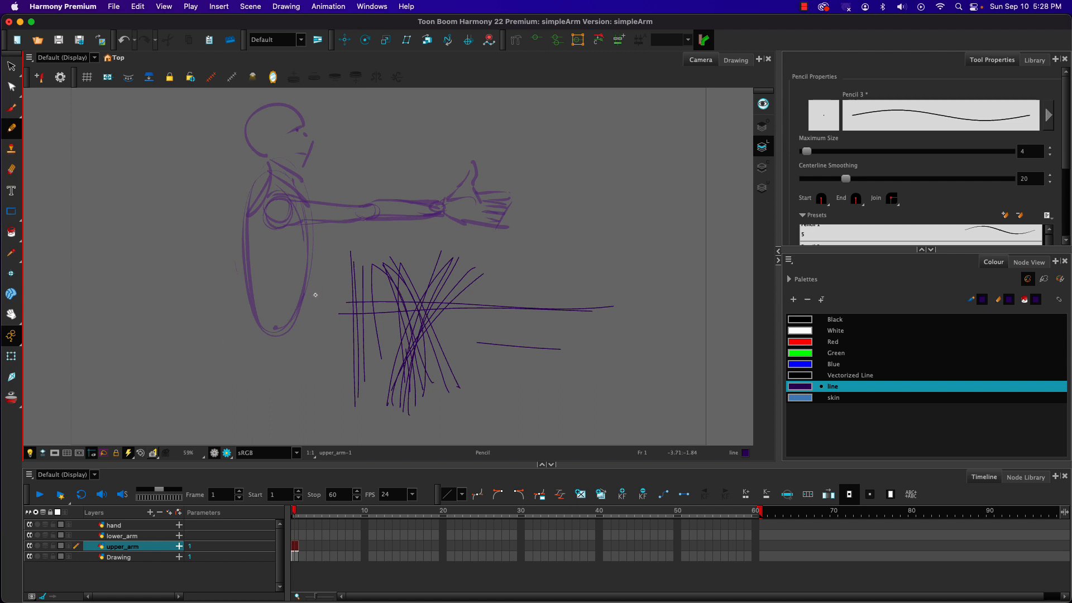
# With the canvas rotated so the arm points down, trace the upper arm's closed outline with the Pencil, rounding the shoulder and elbow ends.
pyautogui.moveTo(283, 304)
pyautogui.mouseDown()
pyautogui.moveTo(282, 246)
pyautogui.moveTo(315, 217)
pyautogui.moveTo(355, 208)
pyautogui.mouseUp()
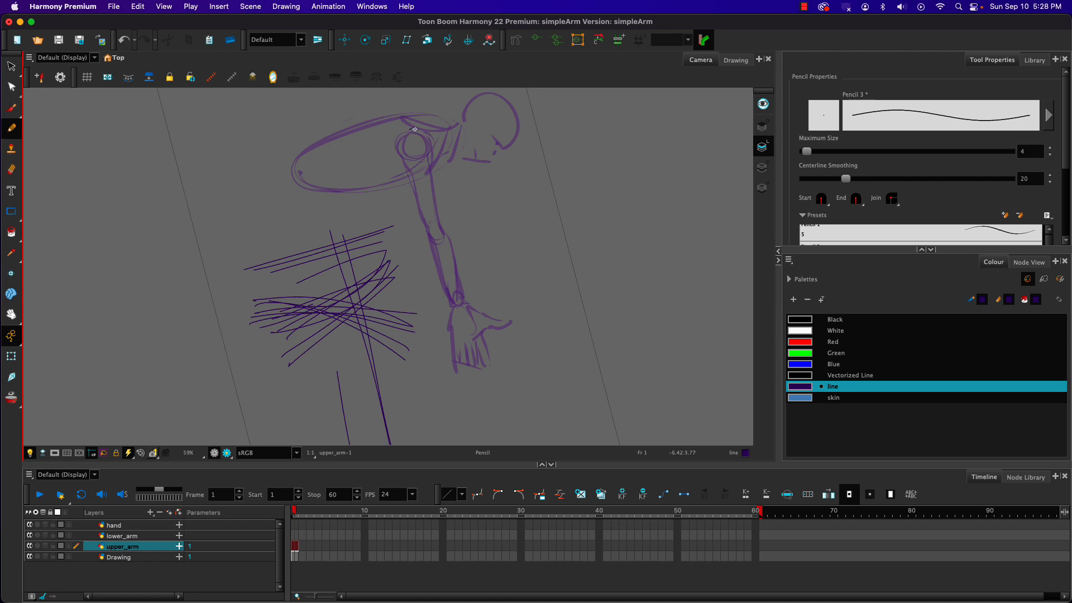
pyautogui.moveTo(414, 129)
pyautogui.mouseDown()
pyautogui.moveTo(431, 141)
pyautogui.moveTo(433, 168)
pyautogui.mouseUp()
pyautogui.moveTo(402, 159); pyautogui.dragTo(426, 229)
pyautogui.moveTo(433, 158); pyautogui.dragTo(442, 226)
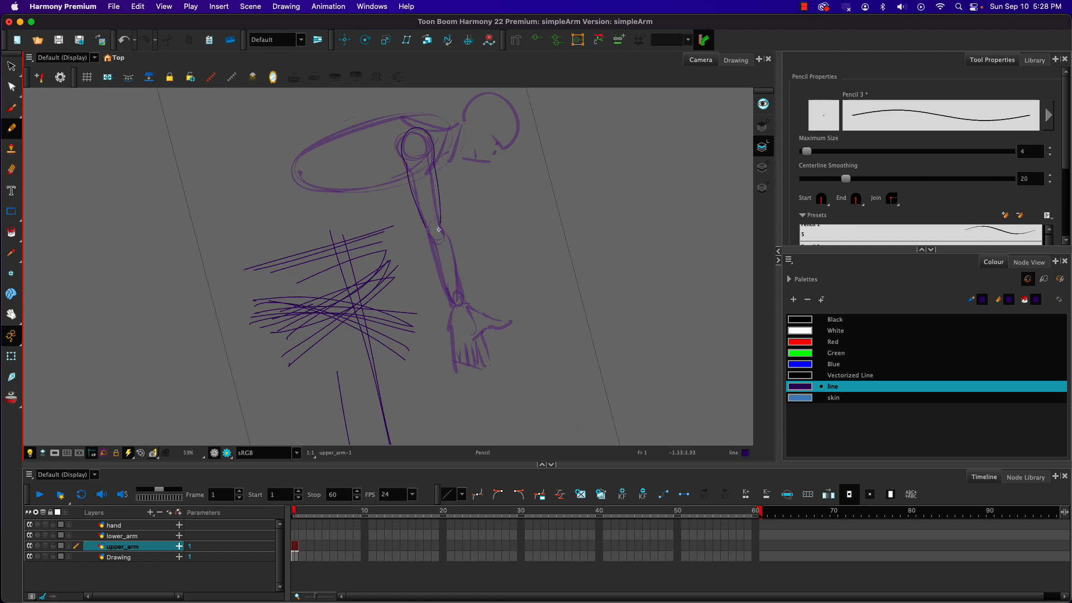
pyautogui.moveTo(441, 222)
pyautogui.mouseDown()
pyautogui.moveTo(432, 242)
pyautogui.moveTo(424, 226)
pyautogui.mouseUp()
# Test the Pencil's Line Building Mode by drawing a curve in short joined increments beside the upper arm.
pyautogui.scroll(-5, 1066, 179)
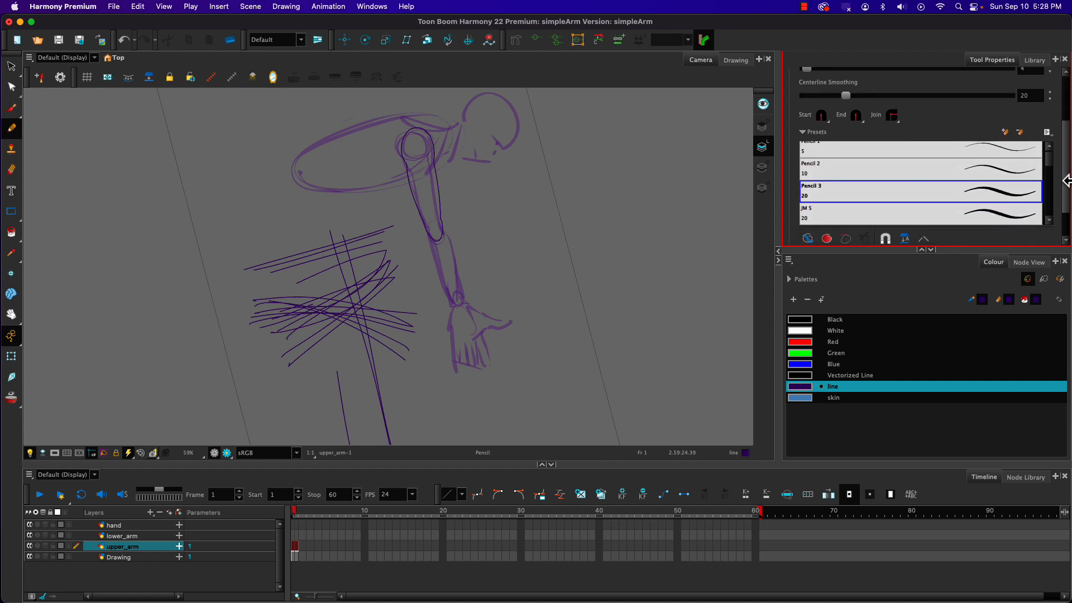
pyautogui.moveTo(1067, 200); pyautogui.dragTo(1067, 202)
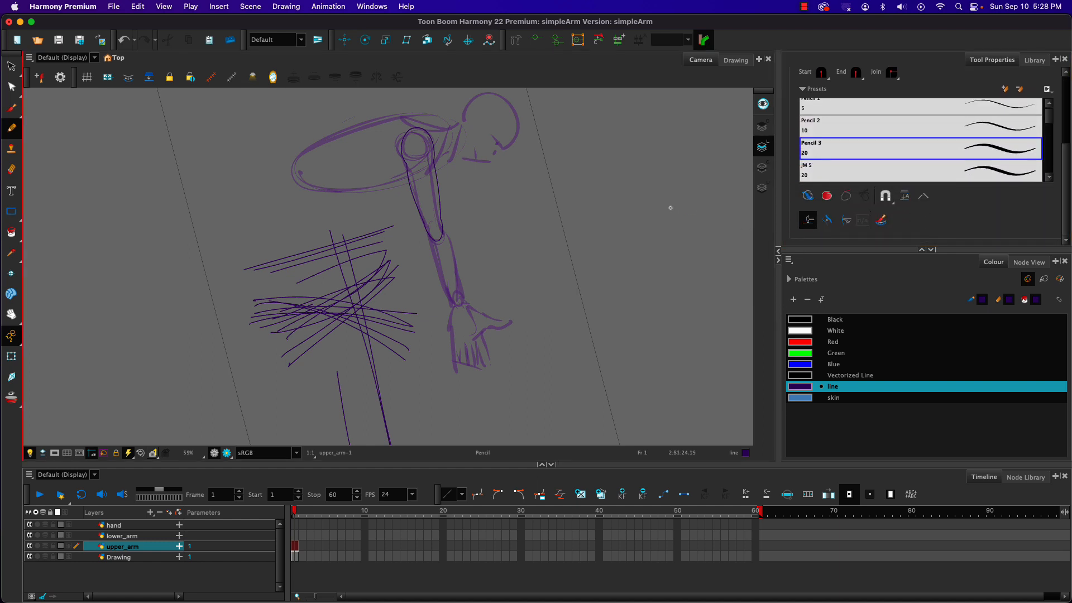
pyautogui.moveTo(501, 210)
pyautogui.mouseDown()
pyautogui.moveTo(507, 287)
pyautogui.moveTo(500, 259)
pyautogui.mouseUp()
pyautogui.moveTo(501, 213); pyautogui.dragTo(470, 175)
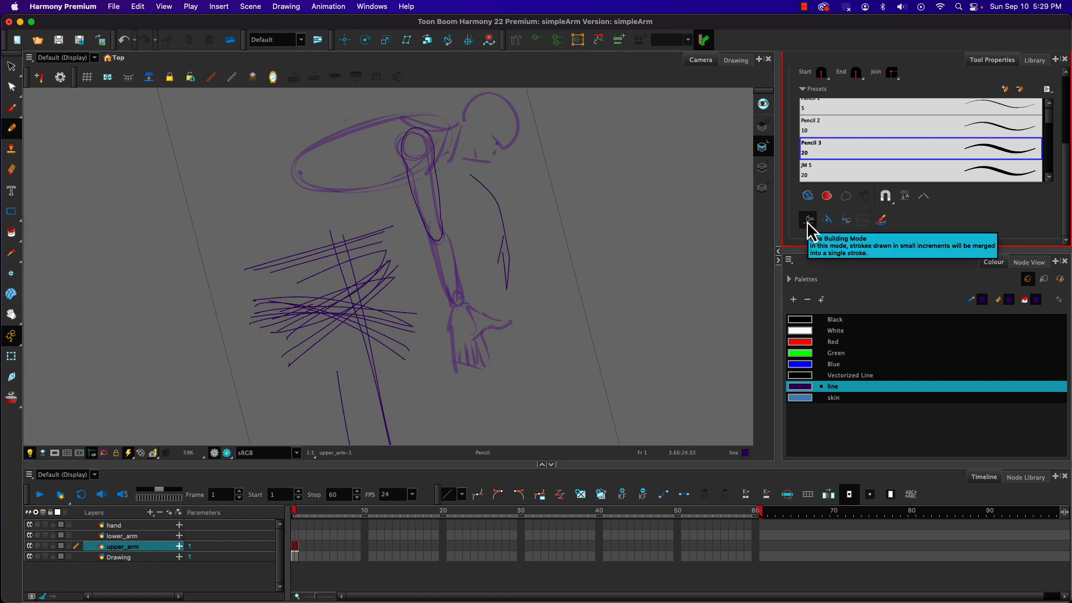
# Delete the test curve beside the arm and the cluster of test strokes, keeping only the upper arm outline.
pyautogui.click(11, 67)
pyautogui.moveTo(491, 169)
pyautogui.mouseDown()
pyautogui.moveTo(531, 246)
pyautogui.moveTo(498, 235)
pyautogui.mouseUp()
pyautogui.press('Delete')
pyautogui.moveTo(253, 234)
pyautogui.mouseDown()
pyautogui.moveTo(323, 215)
pyautogui.moveTo(249, 354)
pyautogui.mouseUp()
pyautogui.press('Delete')
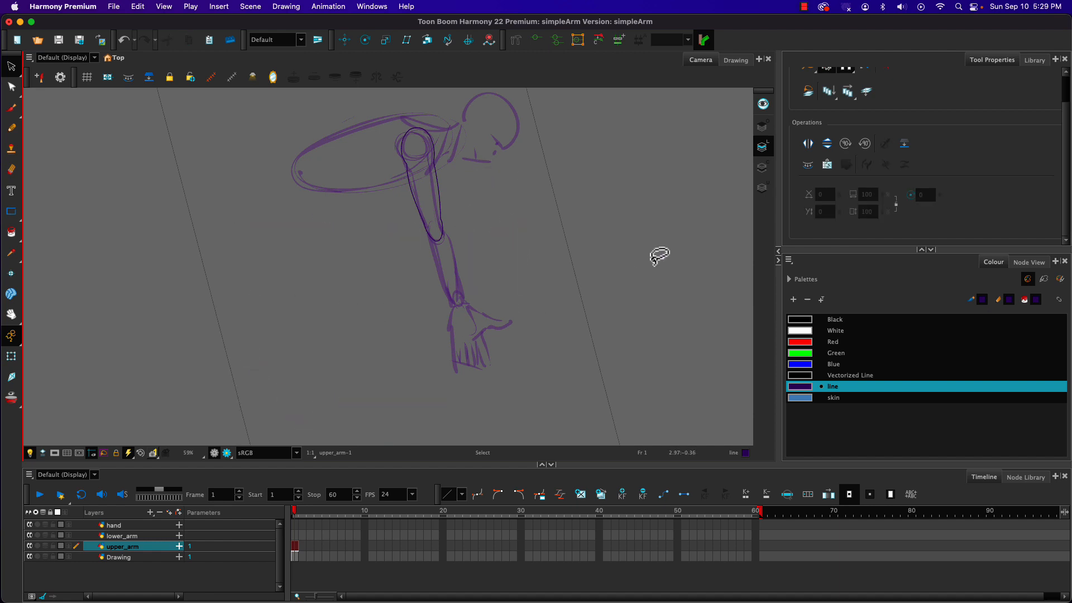
# With Line Building Mode off, draw short detail lines inside the shoulder and upper arm outline, then turn the mode back on.
pyautogui.click(11, 127)
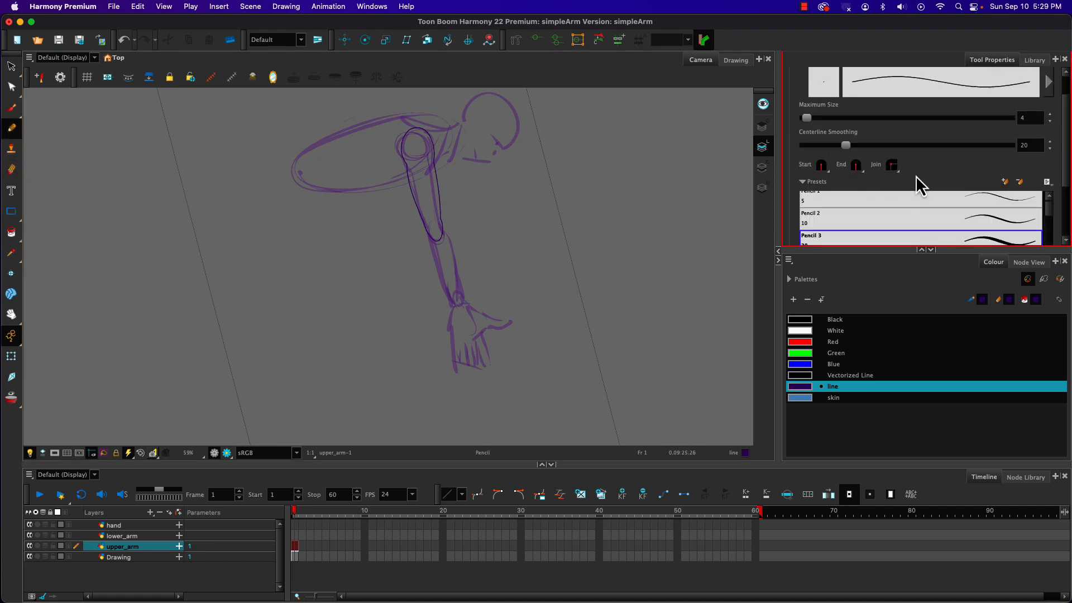
pyautogui.scroll(-3, 848, 170)
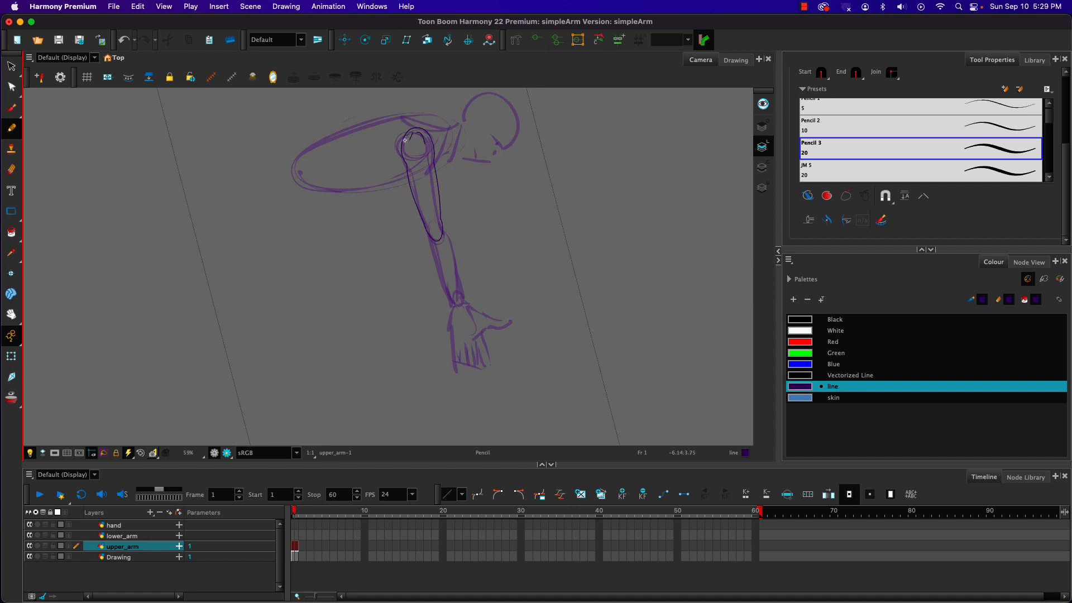
pyautogui.press('super+z')
pyautogui.moveTo(427, 168); pyautogui.dragTo(430, 164)
pyautogui.moveTo(415, 186); pyautogui.dragTo(438, 217)
pyautogui.click(808, 220)
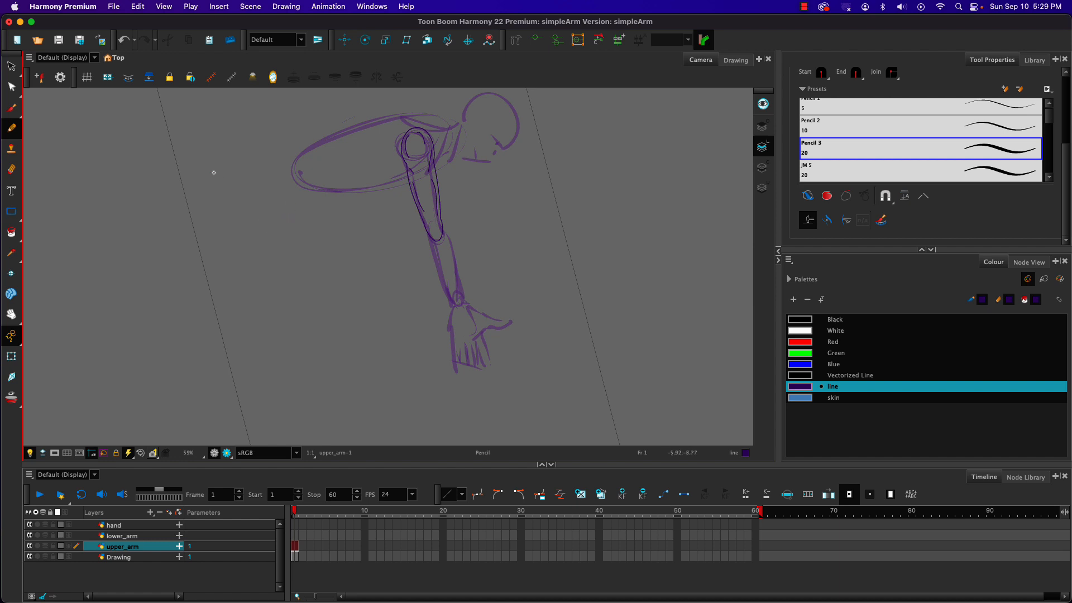
# Recolour all the rough sketch strokes on the Drawing layer Red and compare them with the upper_arm and lower_arm layers.
pyautogui.click(119, 536)
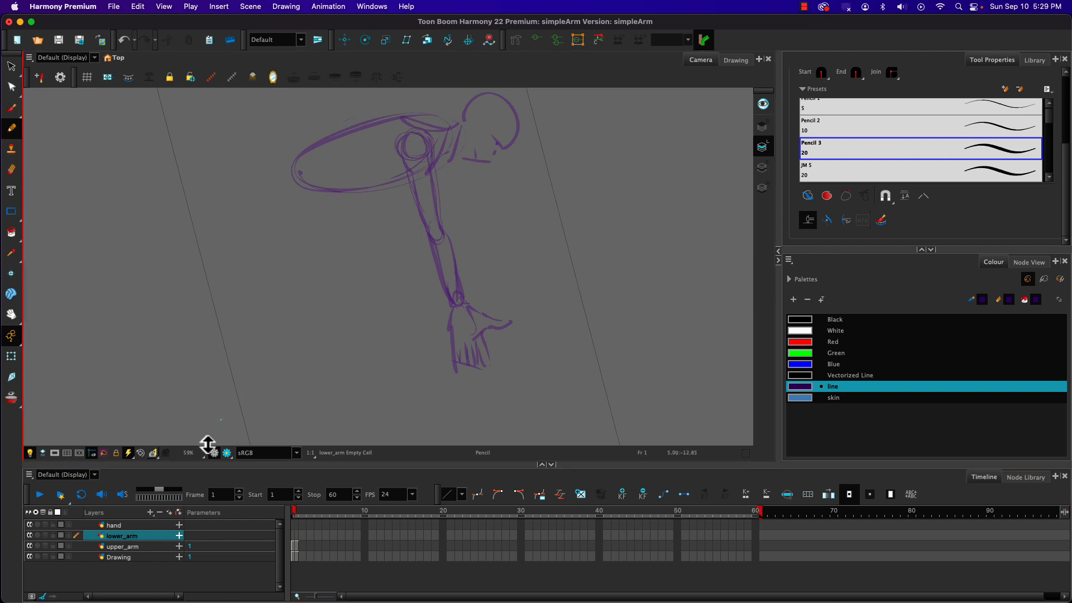
pyautogui.click(115, 557)
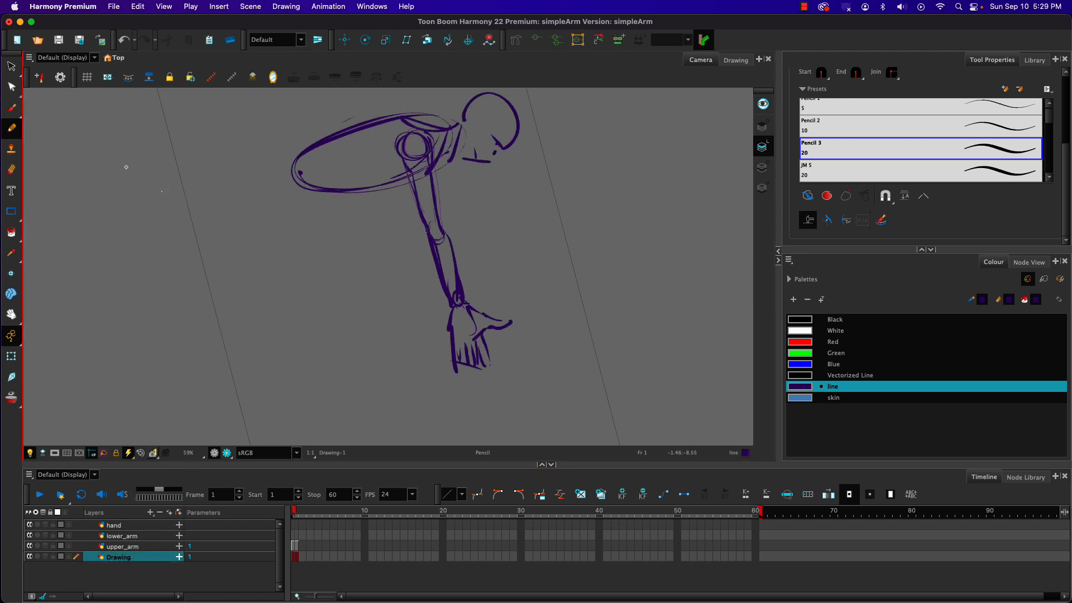
pyautogui.click(11, 66)
pyautogui.moveTo(290, 126)
pyautogui.mouseDown()
pyautogui.moveTo(518, 82)
pyautogui.moveTo(575, 324)
pyautogui.moveTo(291, 349)
pyautogui.mouseUp()
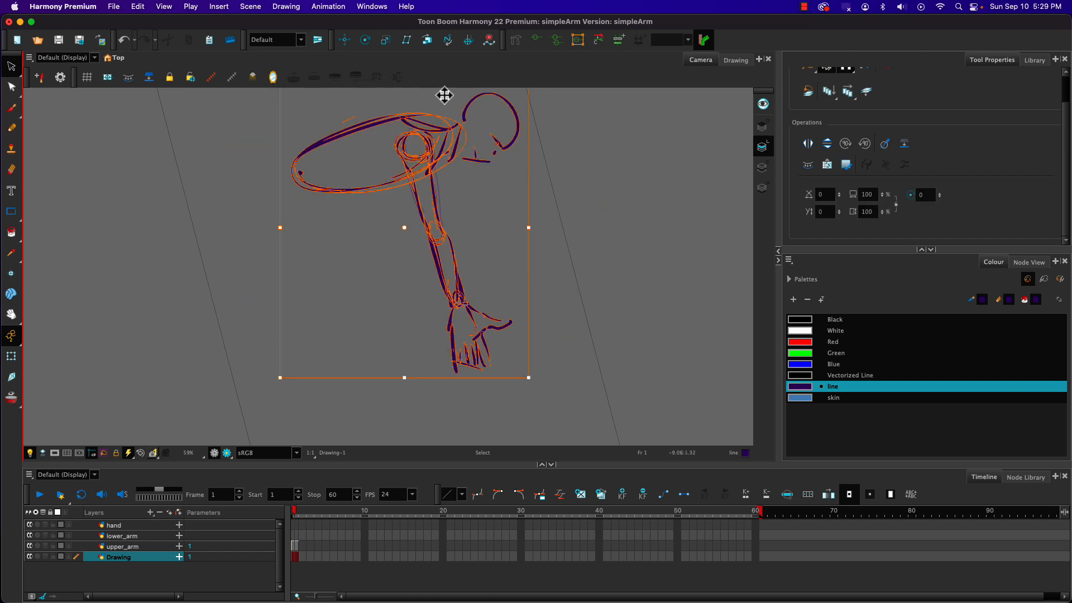
pyautogui.click(790, 342)
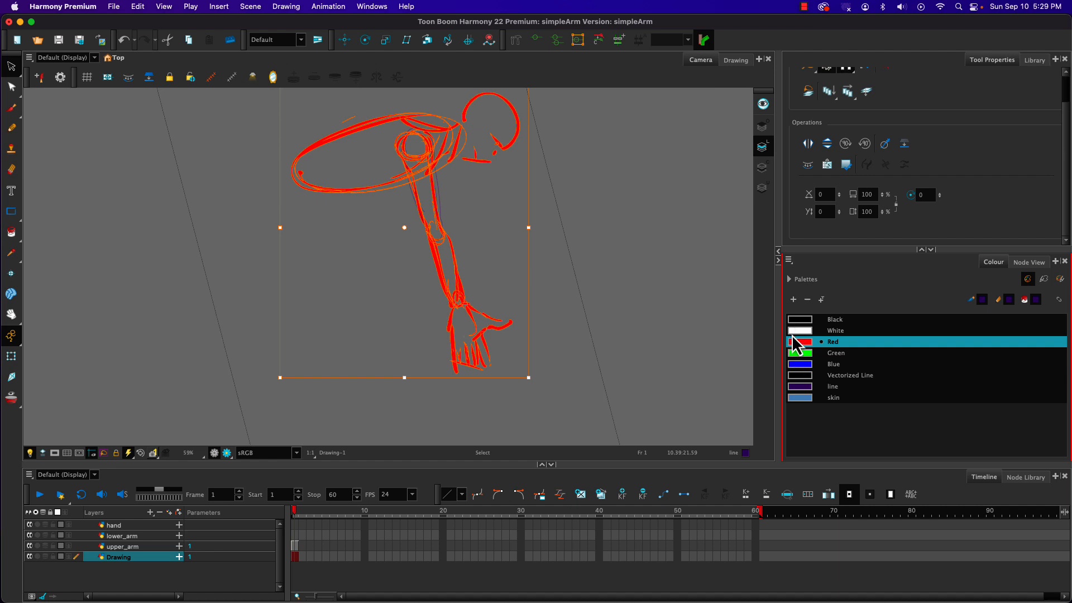
pyautogui.click(119, 547)
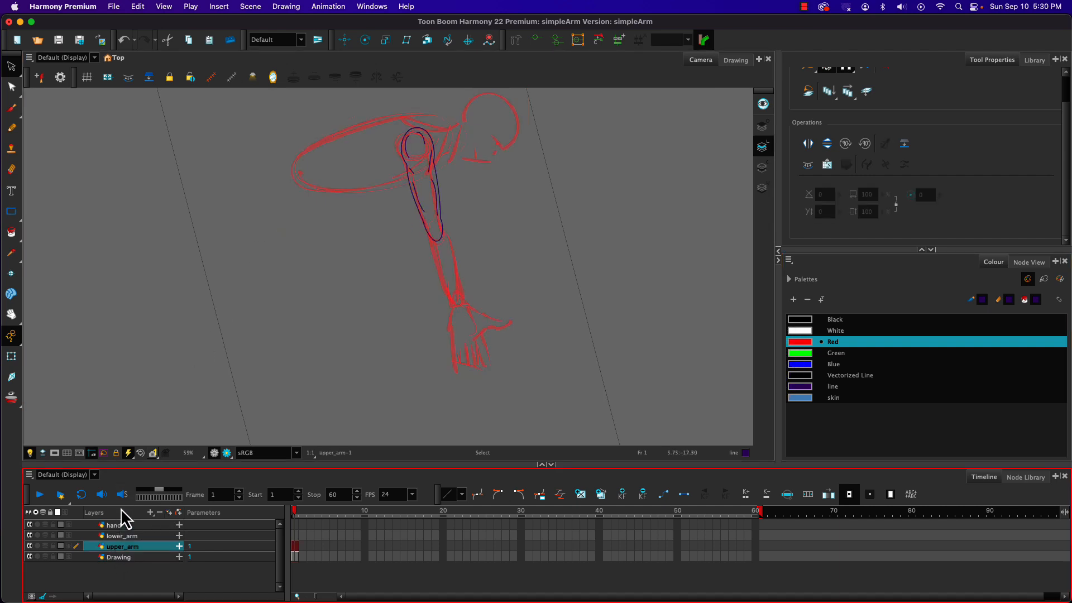
pyautogui.click(117, 535)
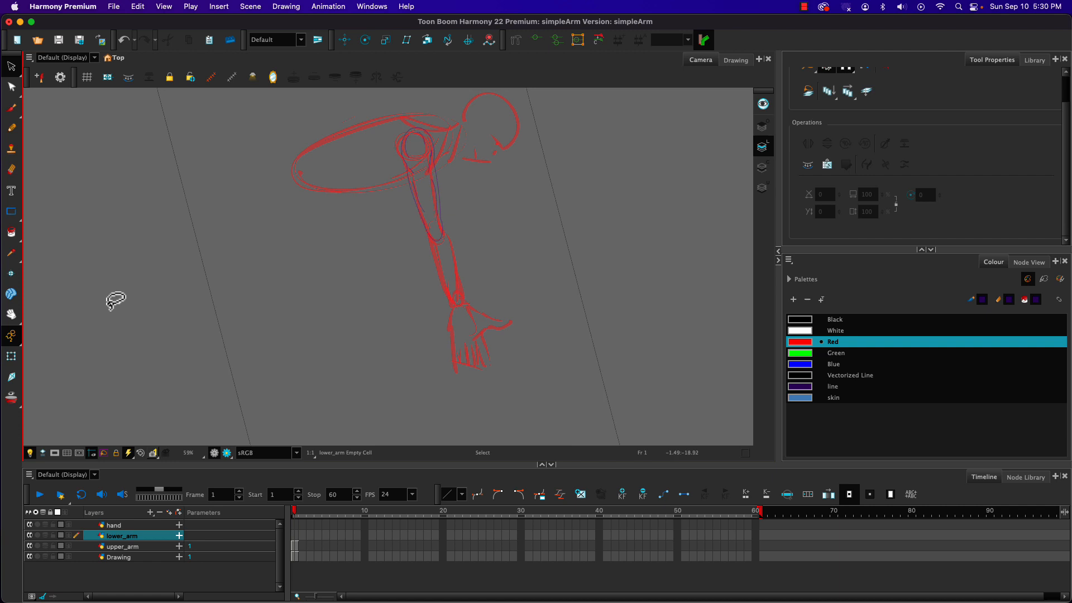
# Examine the Drawing layer's parameters and its layer properties.
pyautogui.click(179, 556)
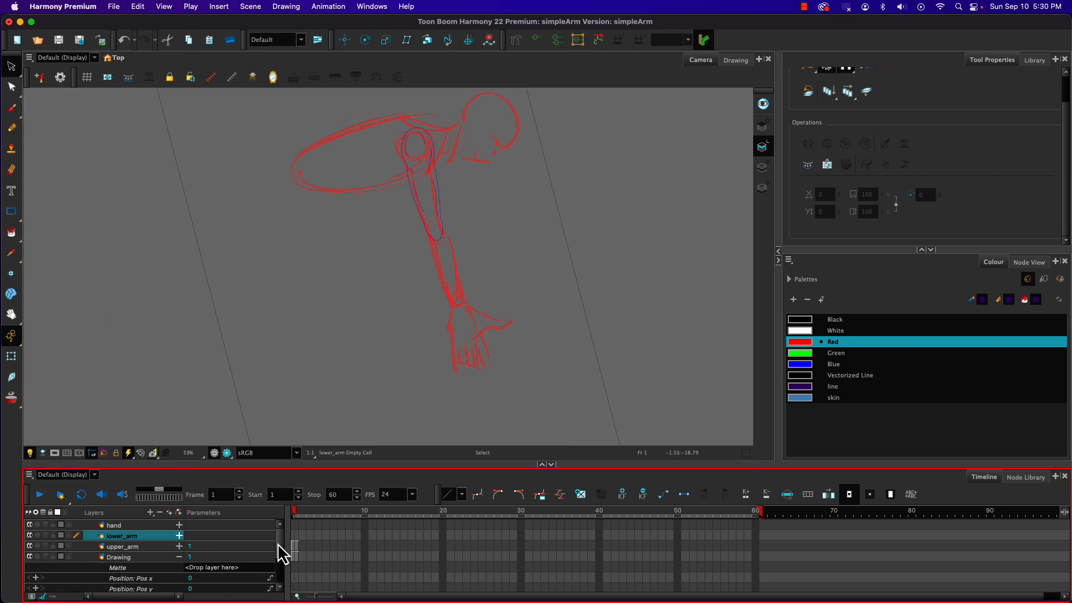
pyautogui.scroll(-5, 273, 553)
pyautogui.scroll(5, 280, 561)
pyautogui.click(179, 556)
pyautogui.doubleClick(101, 558)
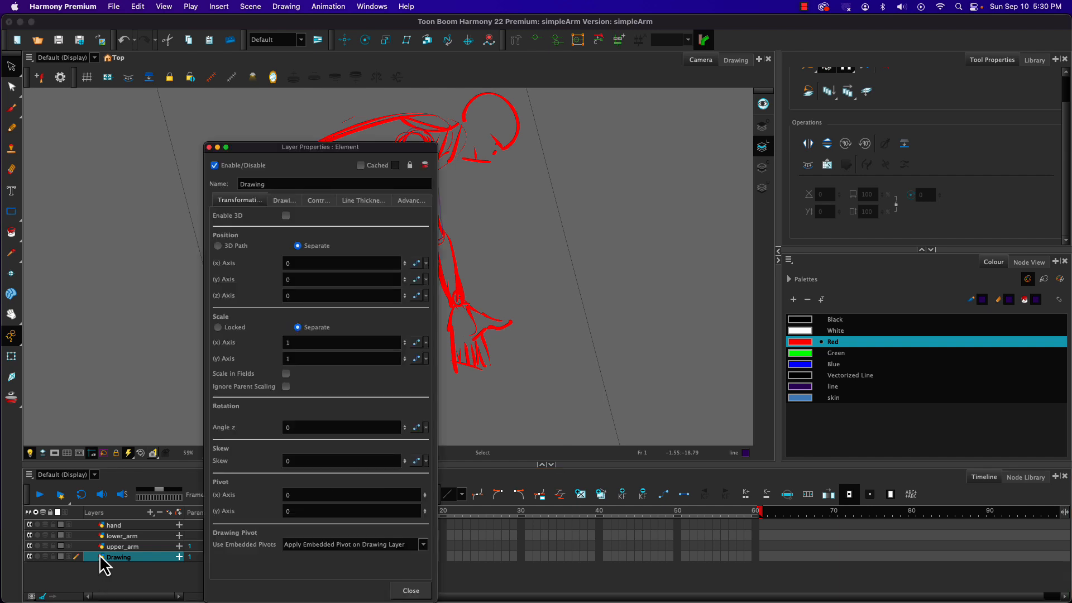
pyautogui.press('Escape')
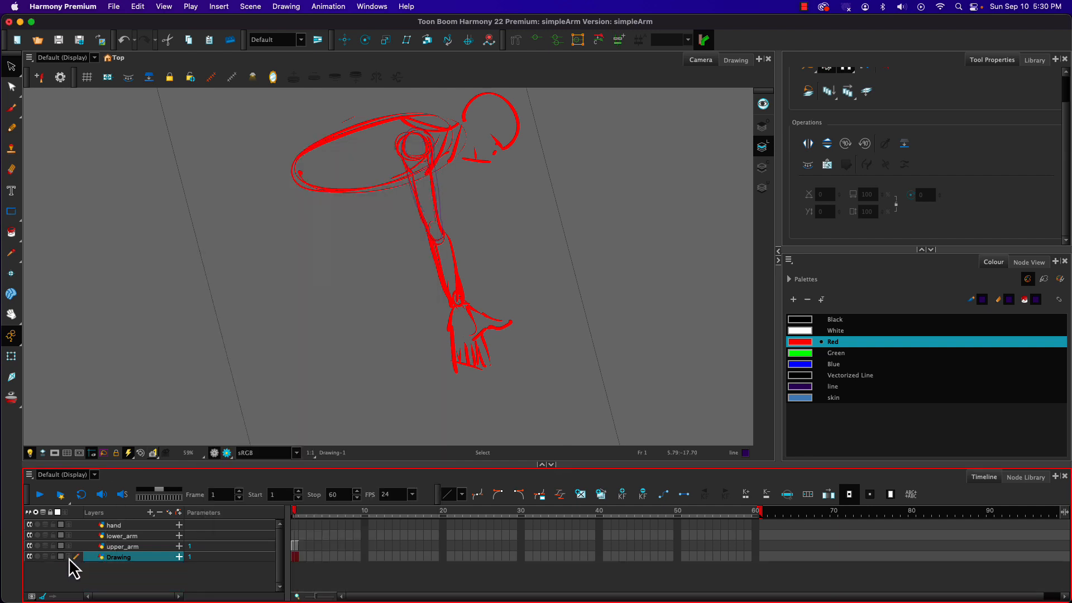
# Lower the Drawing layer's opacity to 23 in its expanded timeline entry and collapse the entry.
pyautogui.click(69, 557)
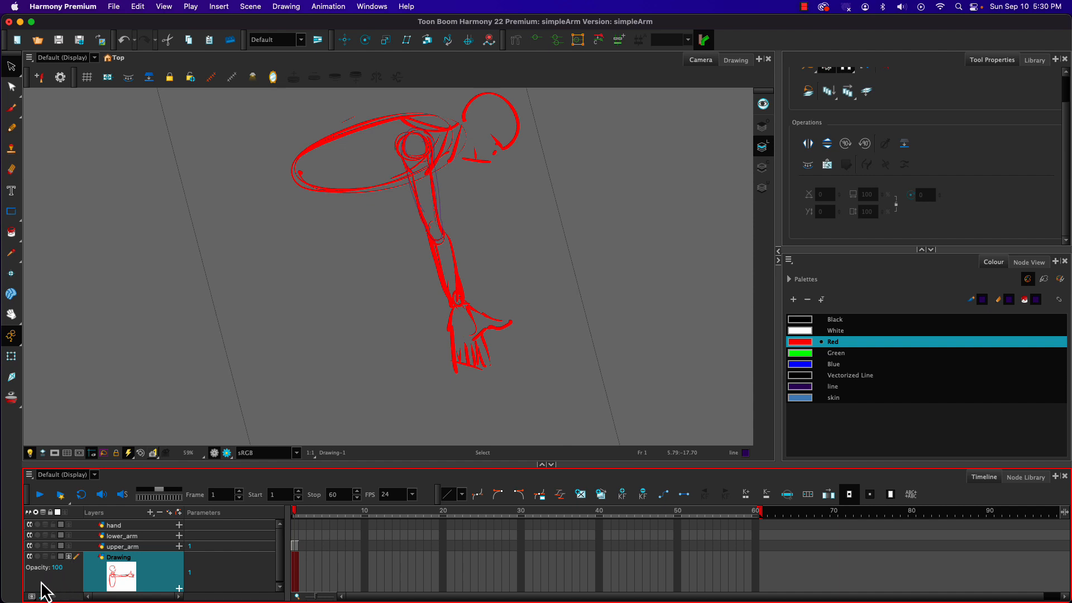
pyautogui.moveTo(57, 567)
pyautogui.mouseDown()
pyautogui.moveTo(23, 567)
pyautogui.moveTo(54, 572)
pyautogui.mouseUp()
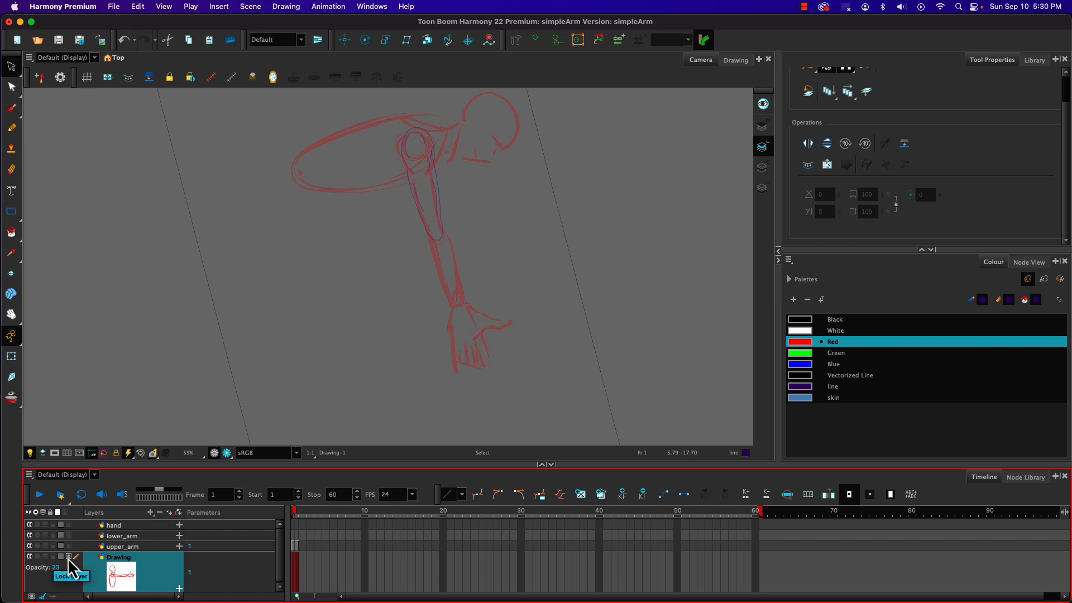
pyautogui.click(68, 558)
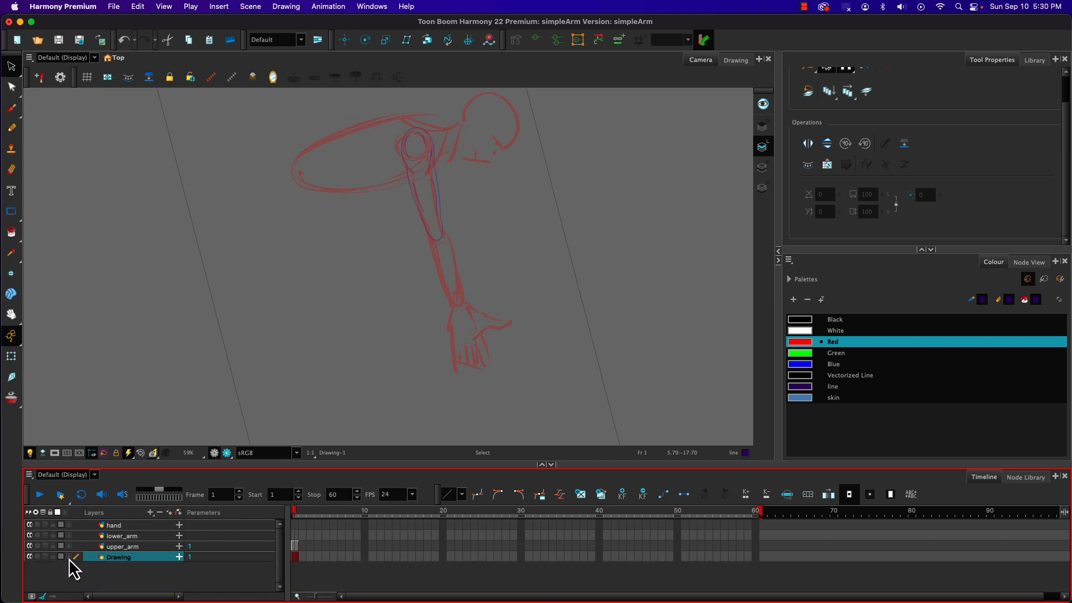
# Check the Drawing layer's opacity in its expanded timeline entry and compare the rough sketch with the upper_arm layer.
pyautogui.click(69, 559)
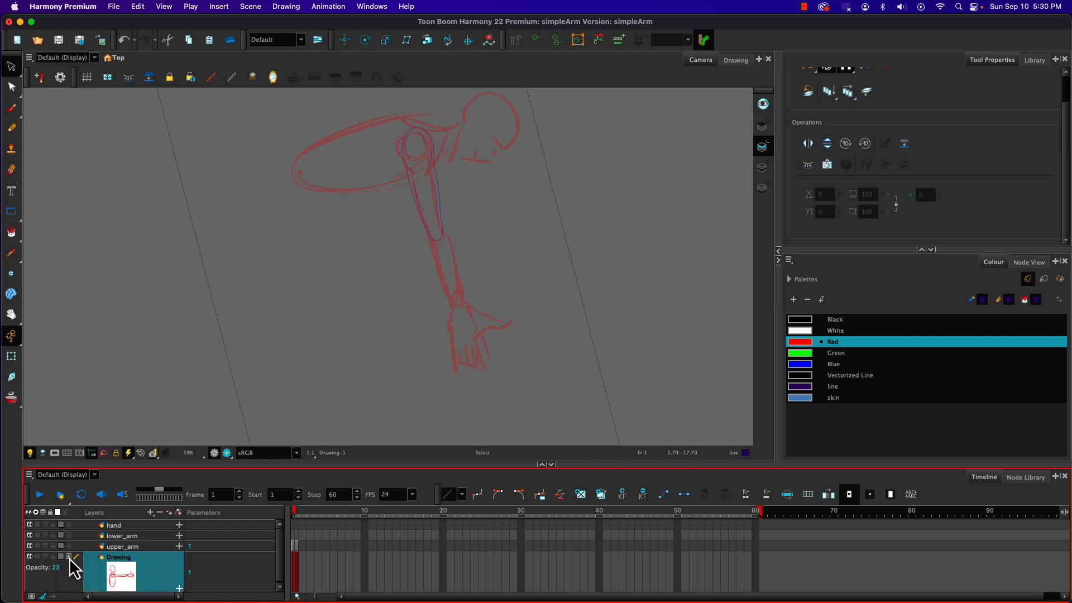
pyautogui.click(69, 558)
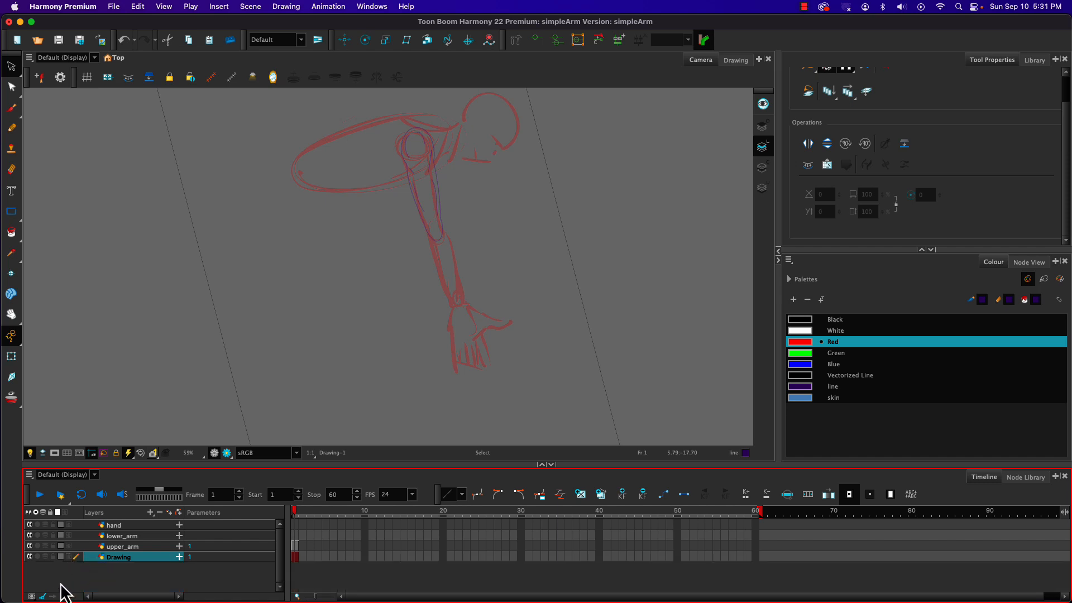
pyautogui.click(100, 546)
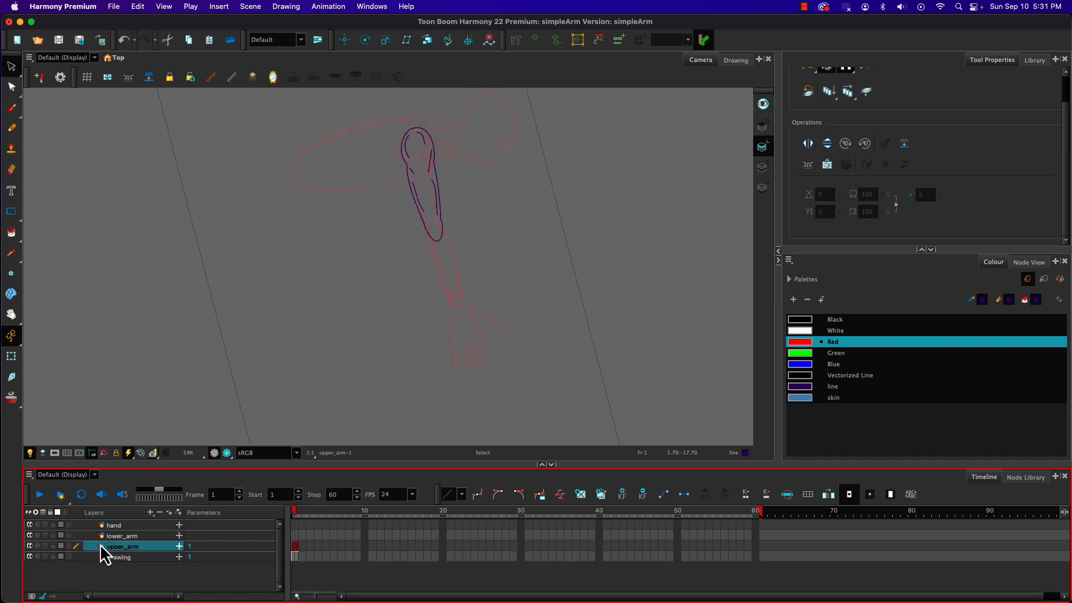
pyautogui.click(69, 557)
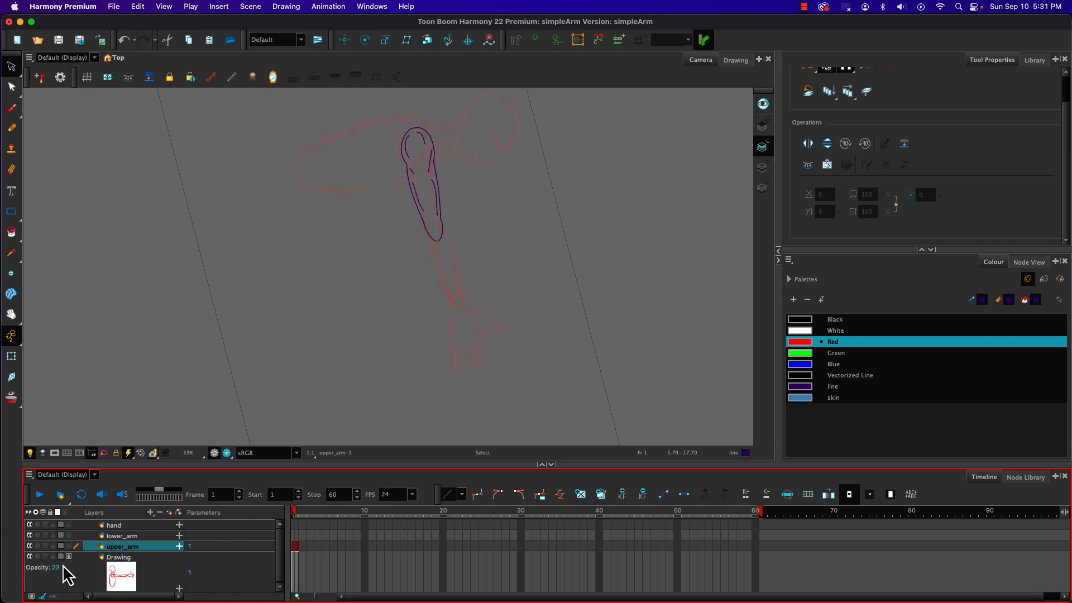
pyautogui.click(68, 558)
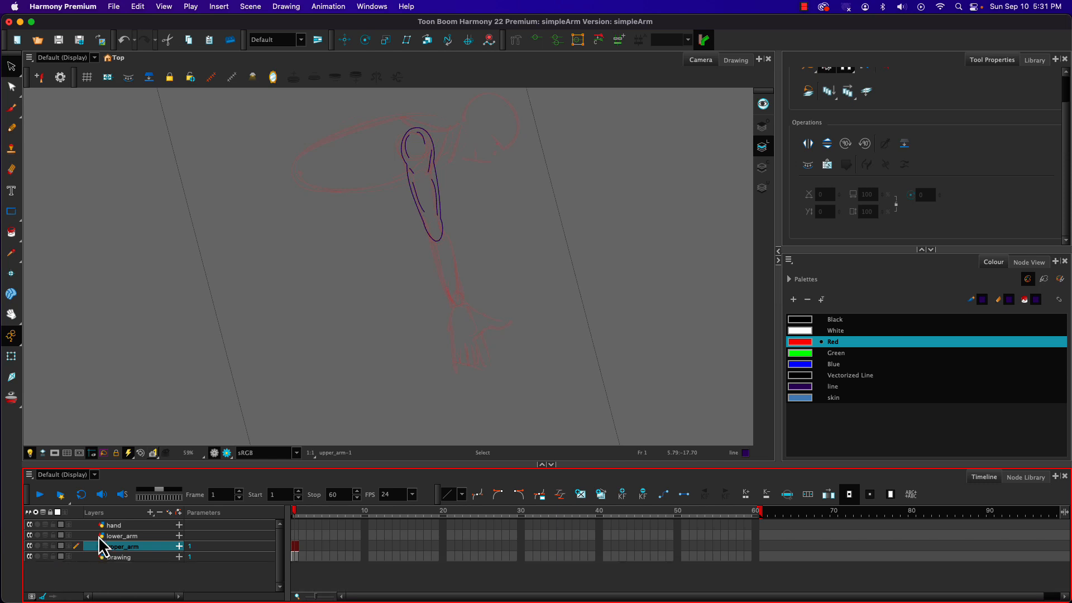
# Trace the lower arm outline on the lower_arm layer with the Pencil tool in the line colour, rounding it at the elbow and wrist.
pyautogui.click(113, 536)
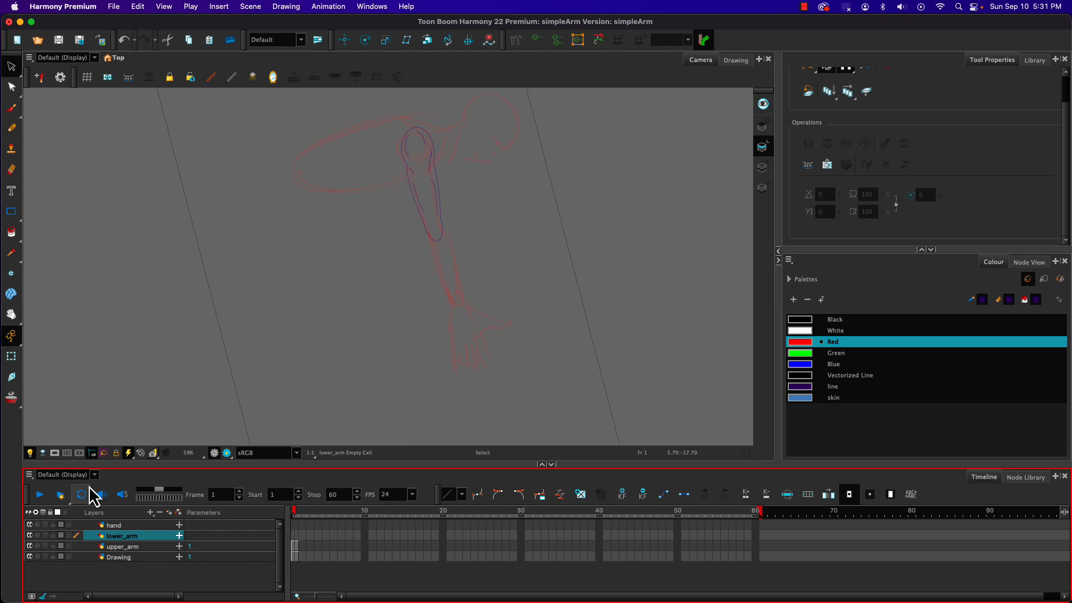
pyautogui.moveTo(389, 273)
pyautogui.mouseDown()
pyautogui.moveTo(383, 266)
pyautogui.moveTo(378, 285)
pyautogui.moveTo(385, 273)
pyautogui.mouseUp()
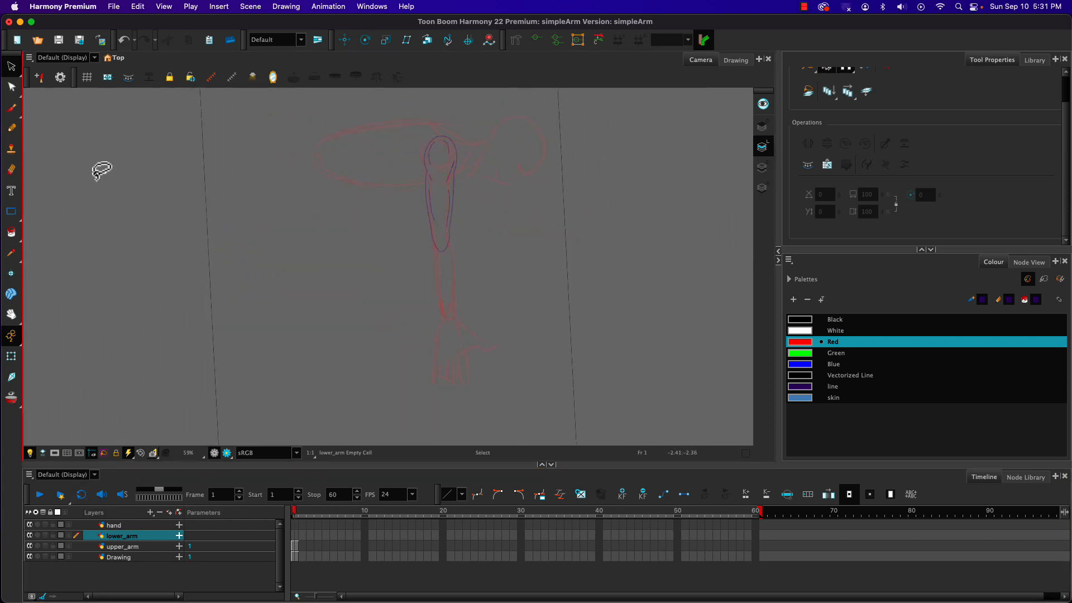
pyautogui.click(11, 128)
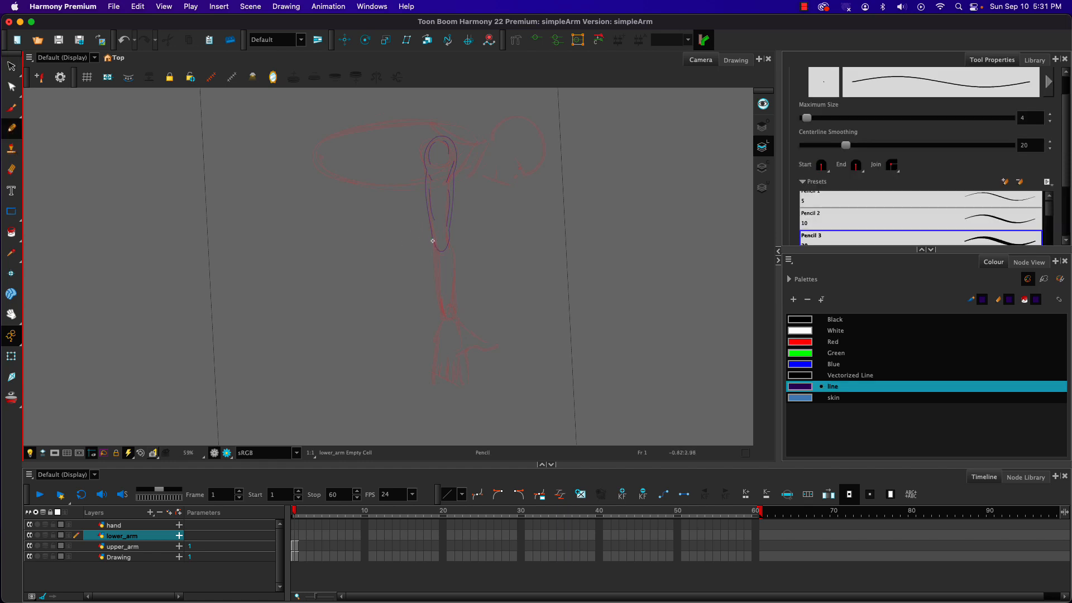
pyautogui.moveTo(433, 237)
pyautogui.mouseDown()
pyautogui.moveTo(447, 324)
pyautogui.moveTo(455, 305)
pyautogui.mouseUp()
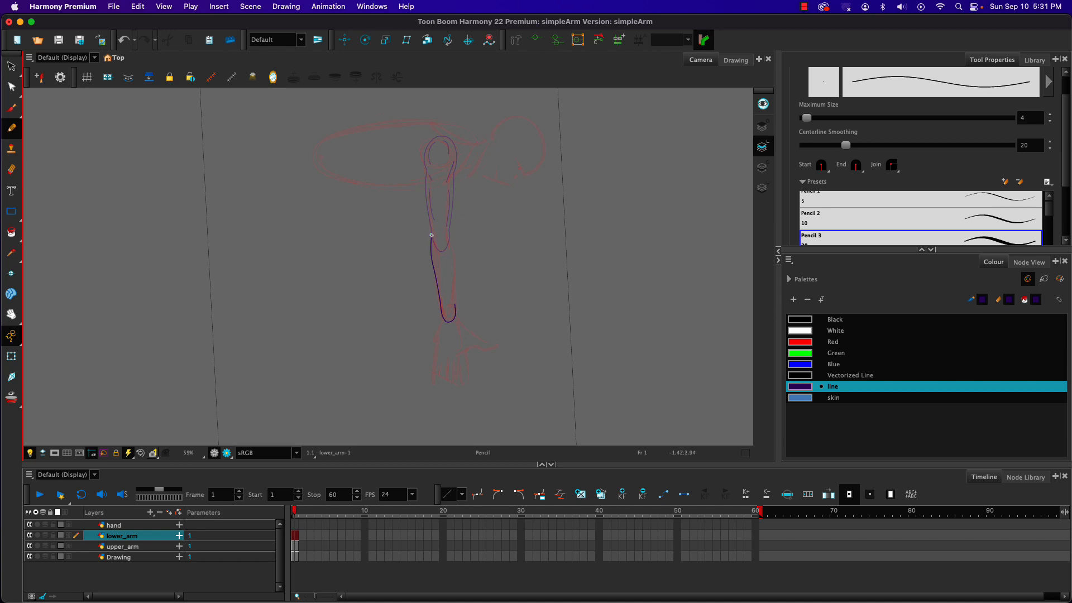
pyautogui.moveTo(431, 236)
pyautogui.mouseDown()
pyautogui.moveTo(450, 234)
pyautogui.moveTo(455, 317)
pyautogui.mouseUp()
# Trace the wrist, the outer edge of the palm and the thumb on the hand layer.
pyautogui.click(298, 526)
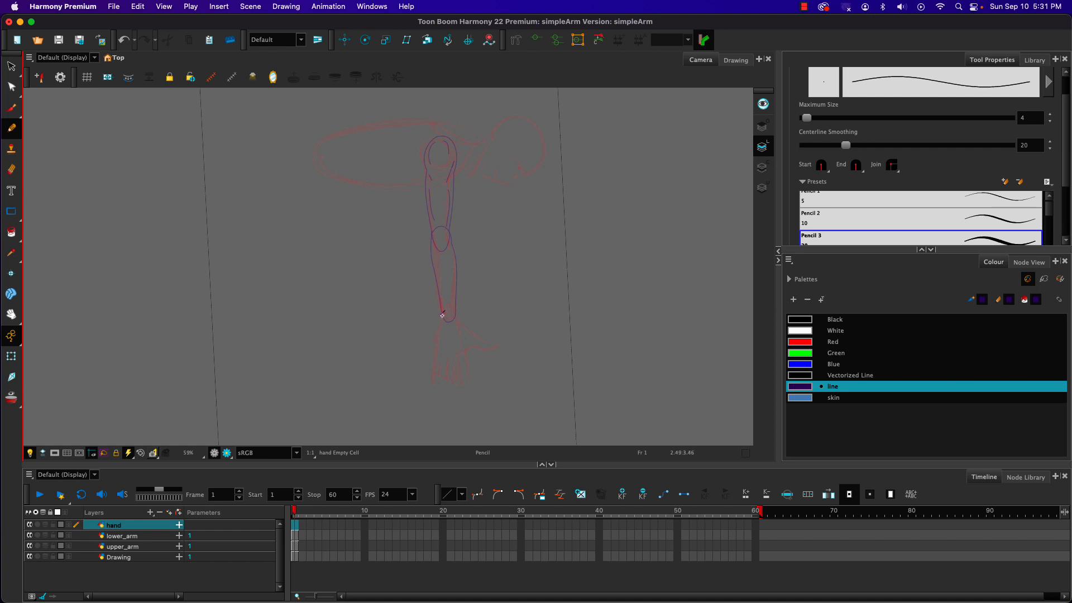
pyautogui.moveTo(437, 329)
pyautogui.mouseDown()
pyautogui.moveTo(454, 312)
pyautogui.moveTo(489, 343)
pyautogui.moveTo(437, 327)
pyautogui.moveTo(434, 368)
pyautogui.mouseUp()
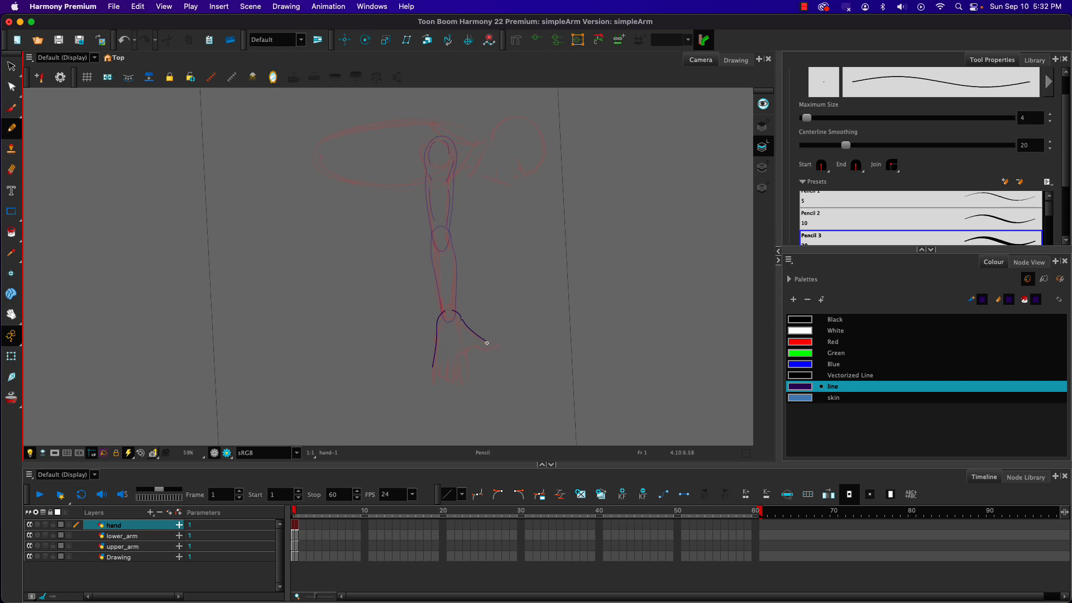
pyautogui.moveTo(487, 343); pyautogui.dragTo(472, 346)
pyautogui.press('super+z')
pyautogui.moveTo(451, 342)
pyautogui.mouseDown()
pyautogui.moveTo(454, 358)
pyautogui.moveTo(498, 306)
pyautogui.moveTo(459, 230)
pyautogui.moveTo(371, 176)
pyautogui.mouseUp()
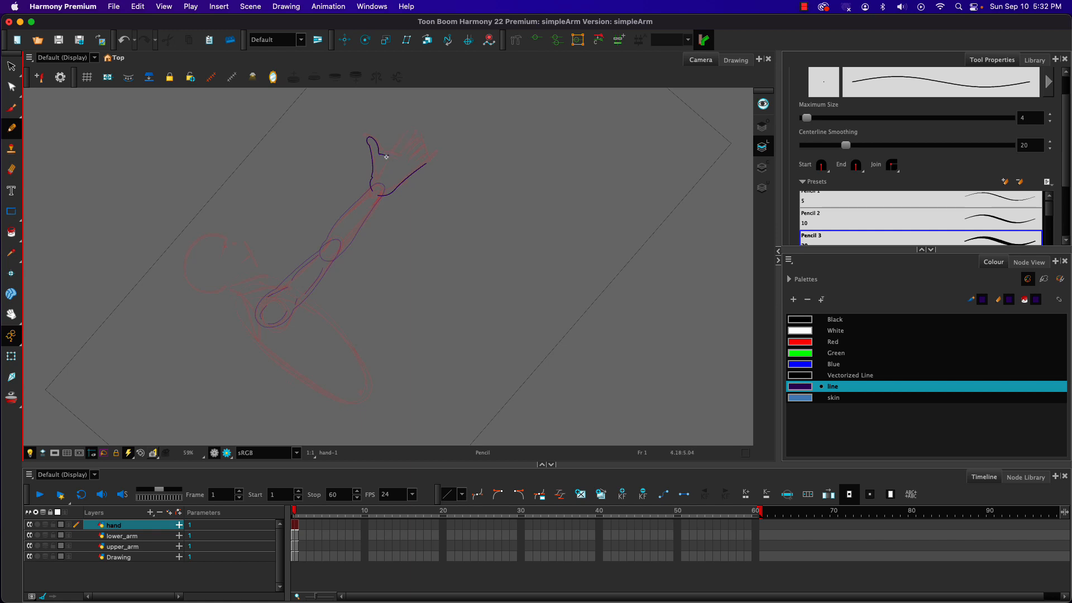
# Trace the first edge of the index finger and set the pencil's centerline smoothing to 16.5.
pyautogui.moveTo(387, 157); pyautogui.dragTo(416, 120)
pyautogui.press('super+z')
pyautogui.scroll(-4, 1039, 163)
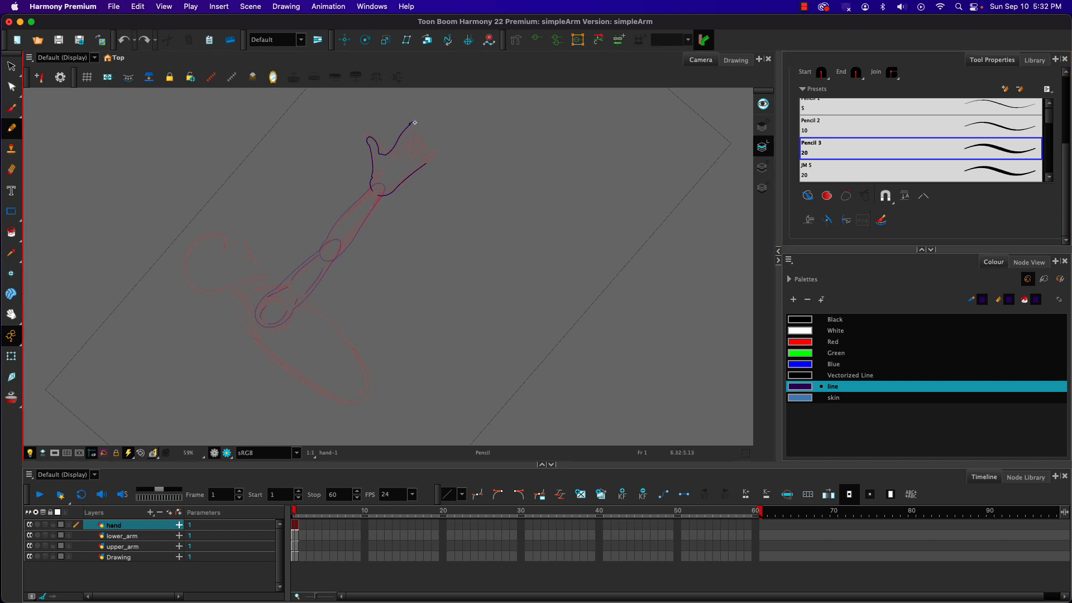
pyautogui.moveTo(408, 137); pyautogui.dragTo(408, 138)
pyautogui.scroll(5, 812, 152)
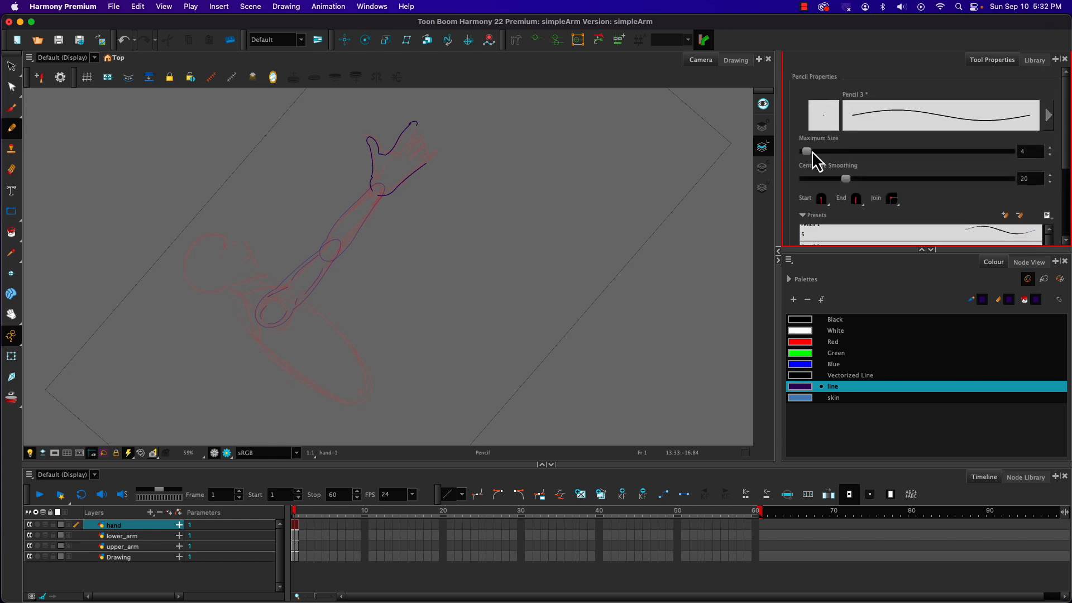
pyautogui.moveTo(845, 179); pyautogui.dragTo(838, 180)
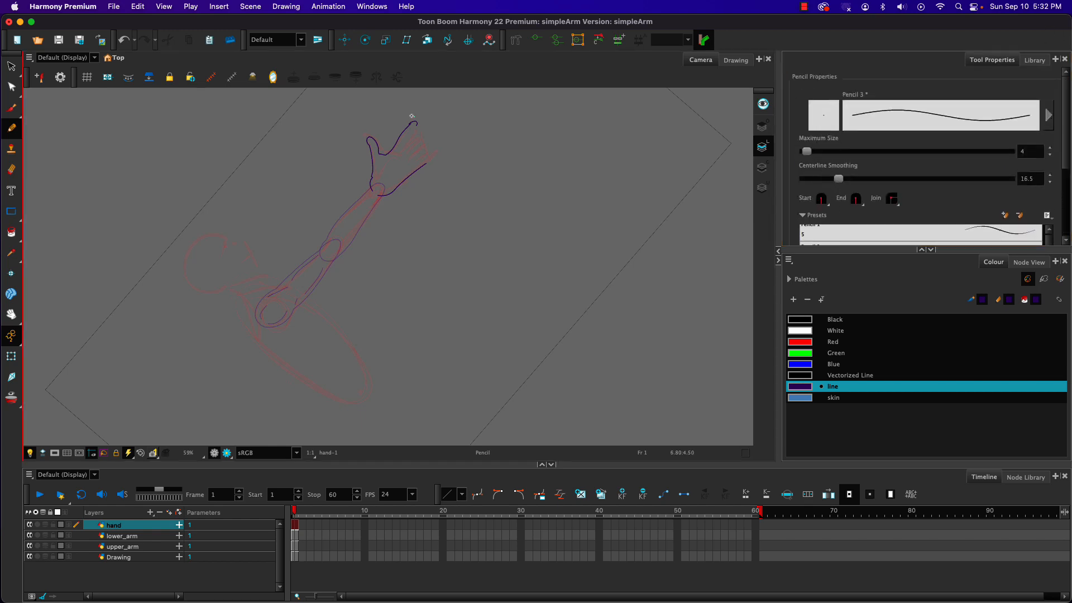
# Redraw the index fingertip and trace the remaining fingers to complete the hand outline.
pyautogui.scroll(5, 406, 139)
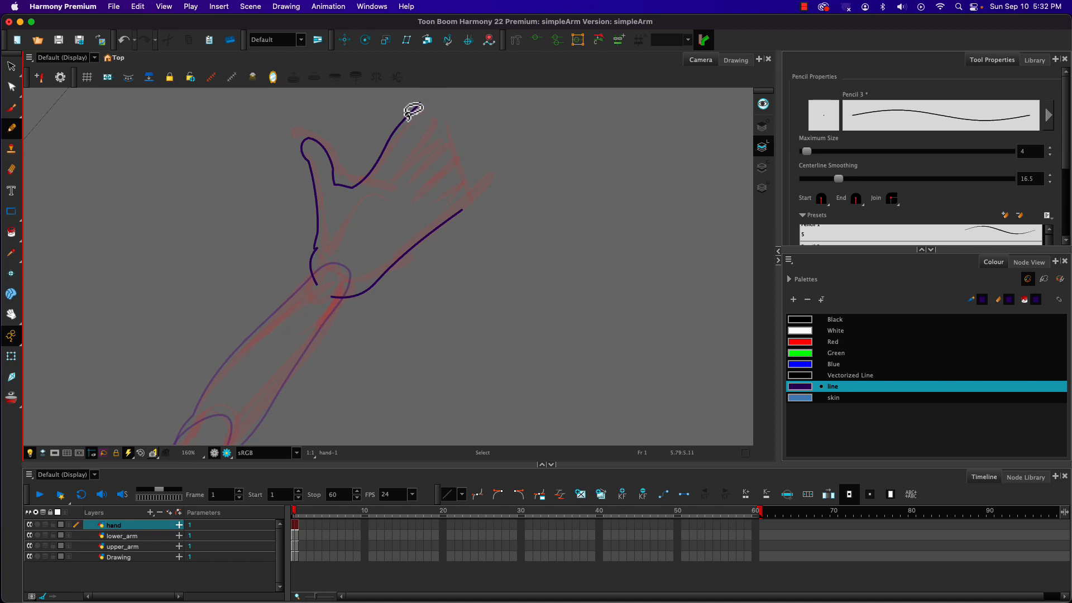
pyautogui.press('super+z')
pyautogui.moveTo(420, 105)
pyautogui.mouseDown()
pyautogui.moveTo(433, 103)
pyautogui.moveTo(435, 114)
pyautogui.moveTo(398, 171)
pyautogui.moveTo(405, 177)
pyautogui.mouseUp()
pyautogui.press('super+z')
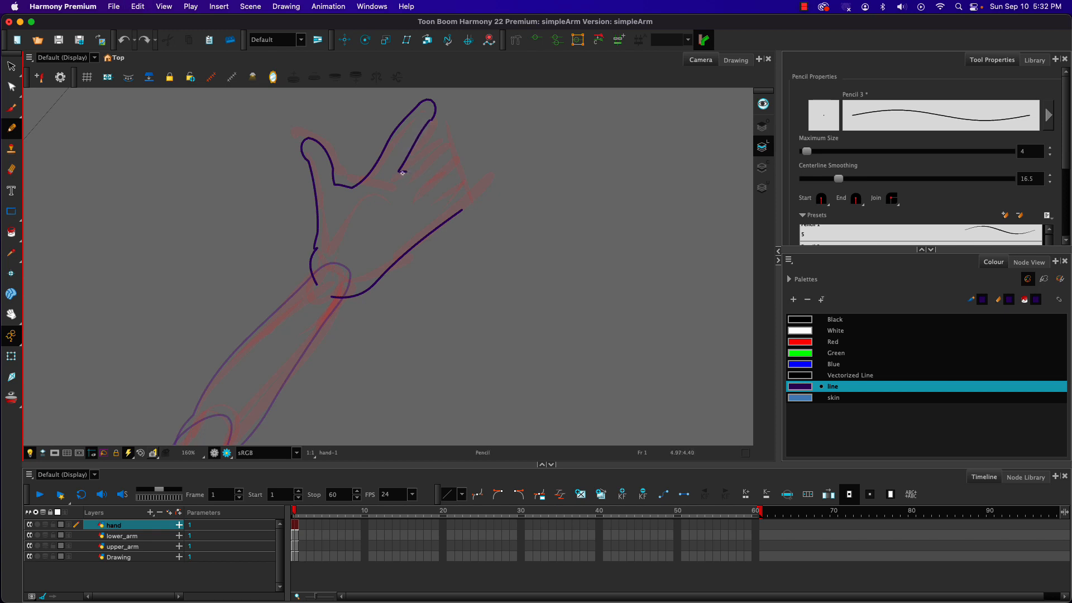
pyautogui.moveTo(403, 169)
pyautogui.mouseDown()
pyautogui.moveTo(457, 116)
pyautogui.moveTo(463, 131)
pyautogui.moveTo(417, 191)
pyautogui.moveTo(484, 140)
pyautogui.moveTo(428, 211)
pyautogui.mouseUp()
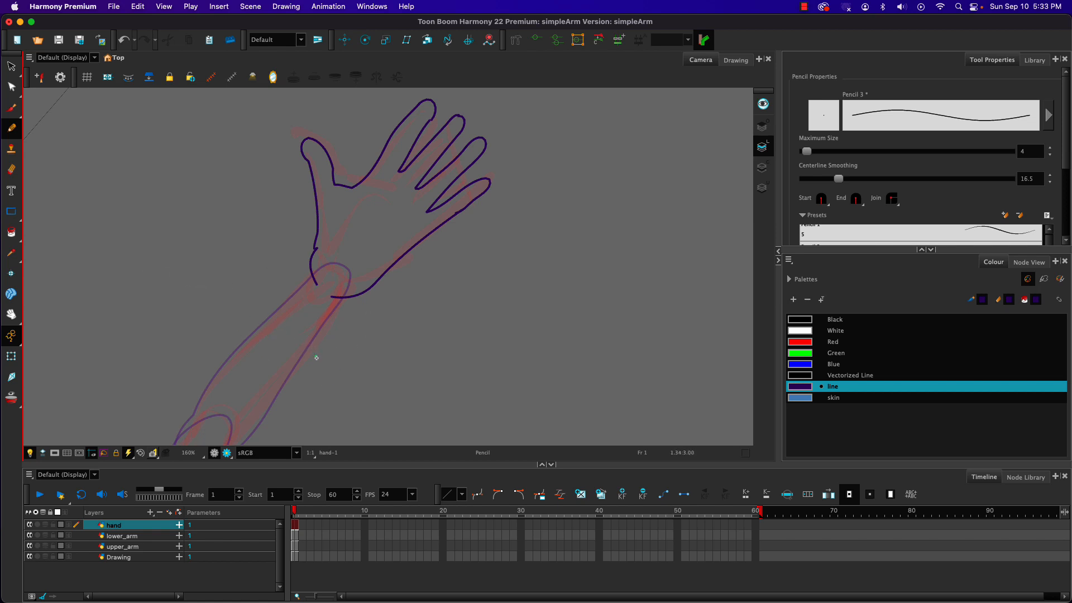
# Select the entire hand outline and scale it down at the wrist end of the lower arm.
pyautogui.hotkey('shift', 'm')
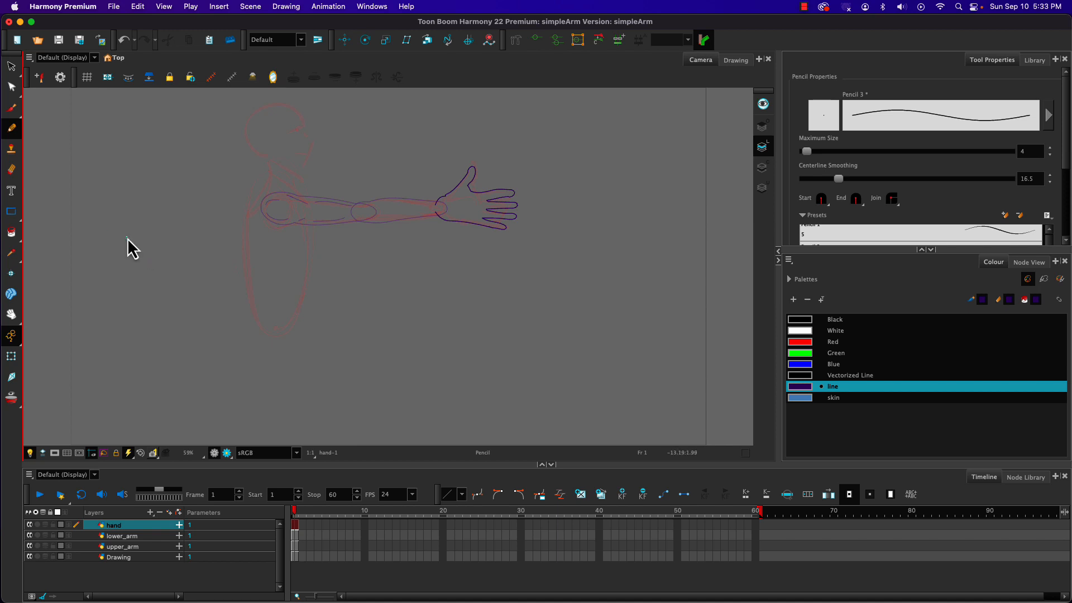
pyautogui.click(11, 66)
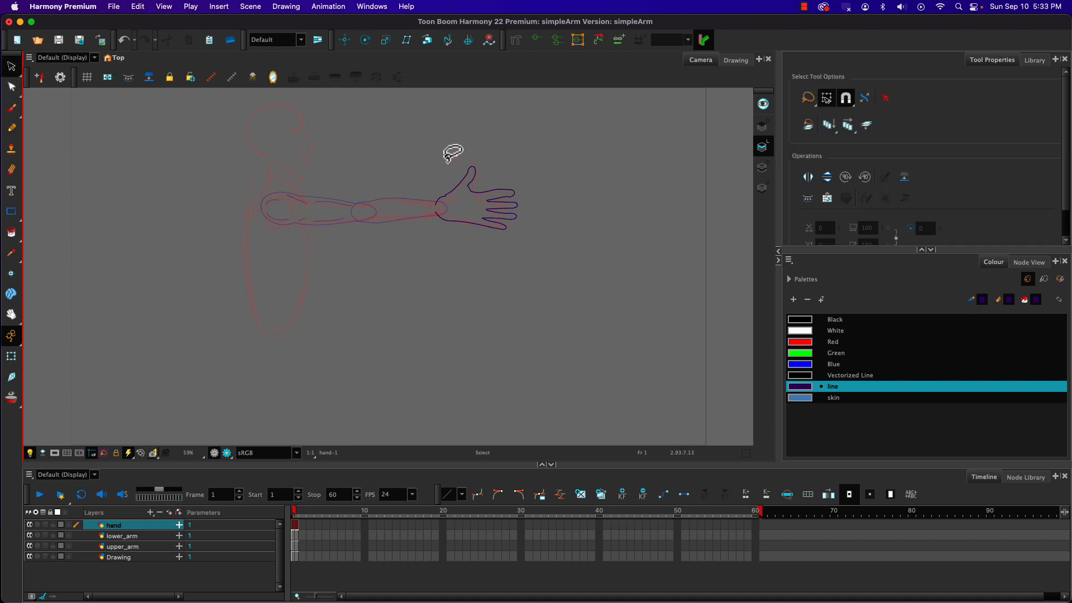
pyautogui.moveTo(454, 155)
pyautogui.mouseDown()
pyautogui.moveTo(445, 267)
pyautogui.moveTo(501, 135)
pyautogui.mouseUp()
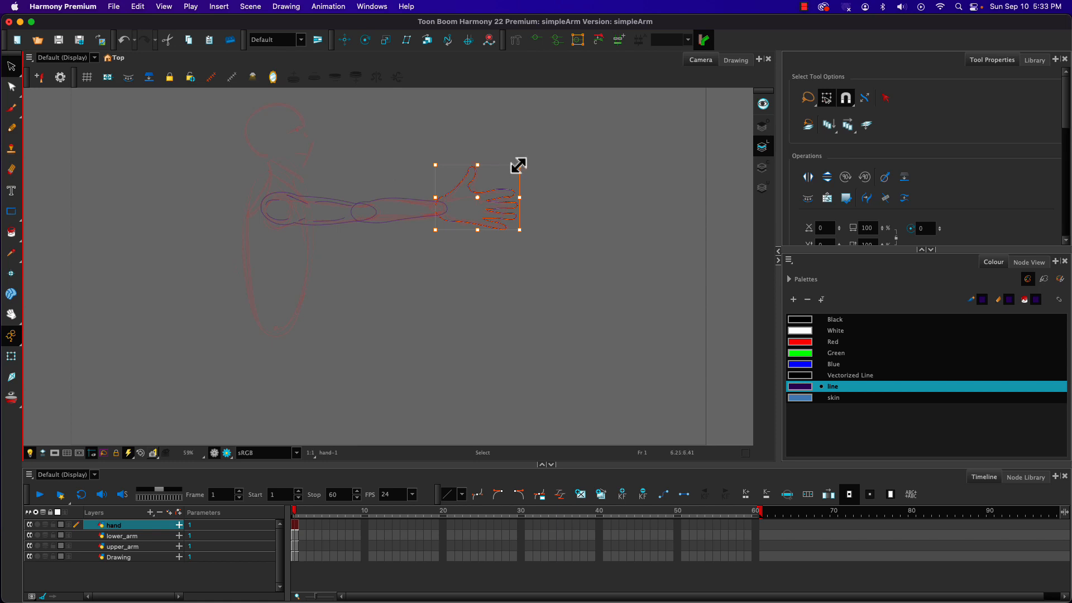
pyautogui.press('Escape')
pyautogui.moveTo(513, 168); pyautogui.dragTo(501, 170)
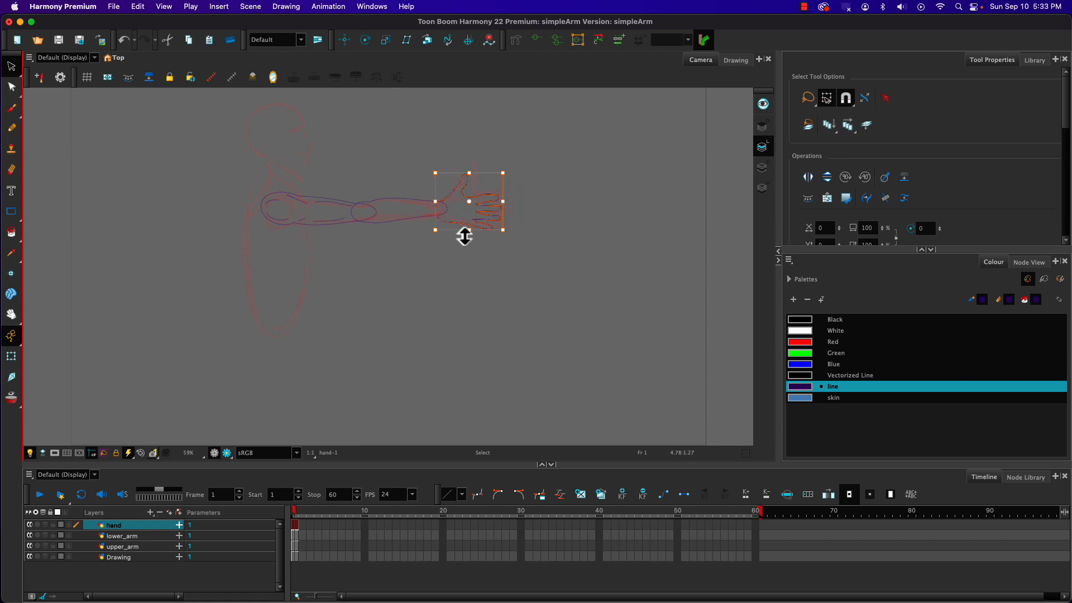
pyautogui.moveTo(469, 229)
pyautogui.mouseDown()
pyautogui.moveTo(504, 188)
pyautogui.moveTo(495, 199)
pyautogui.mouseUp()
pyautogui.click(340, 193)
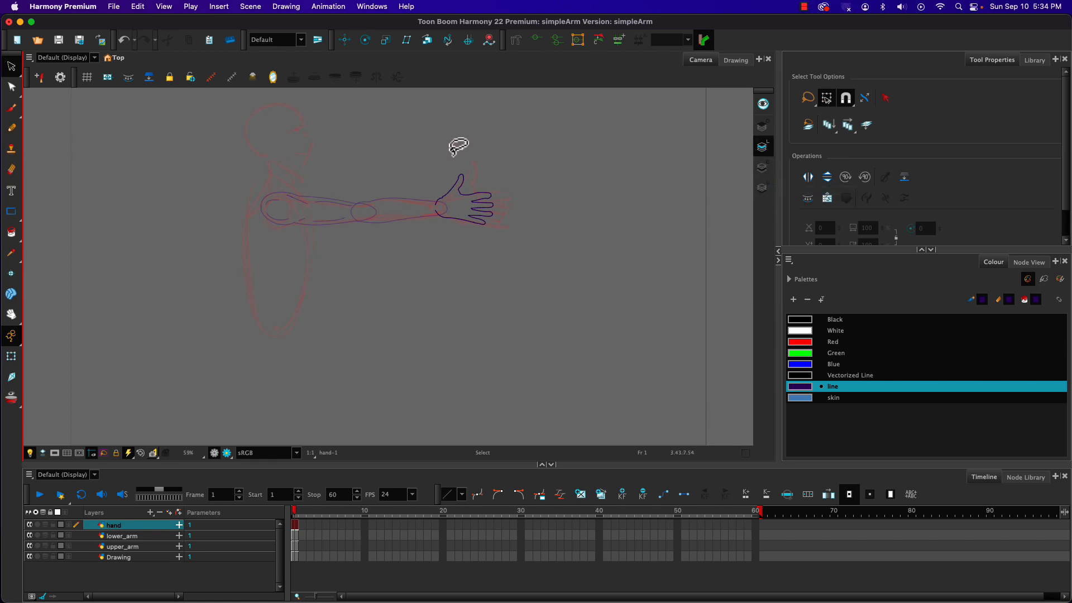
# Compare the hand's Colour Art and Line Art in the Drawing view.
pyautogui.moveTo(452, 152)
pyautogui.mouseDown()
pyautogui.moveTo(424, 191)
pyautogui.moveTo(522, 248)
pyautogui.mouseUp()
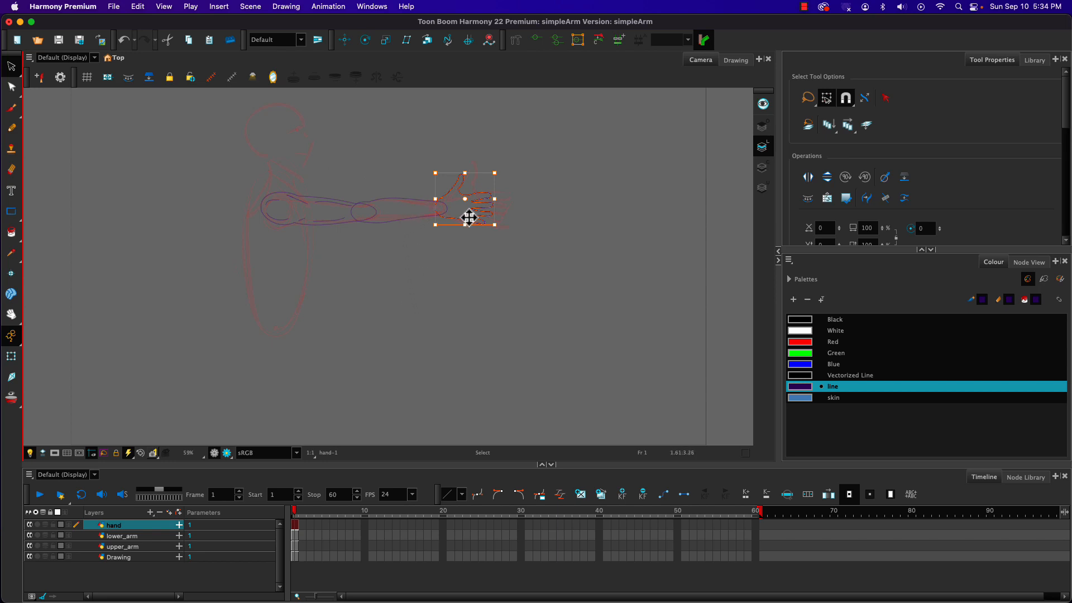
pyautogui.click(761, 176)
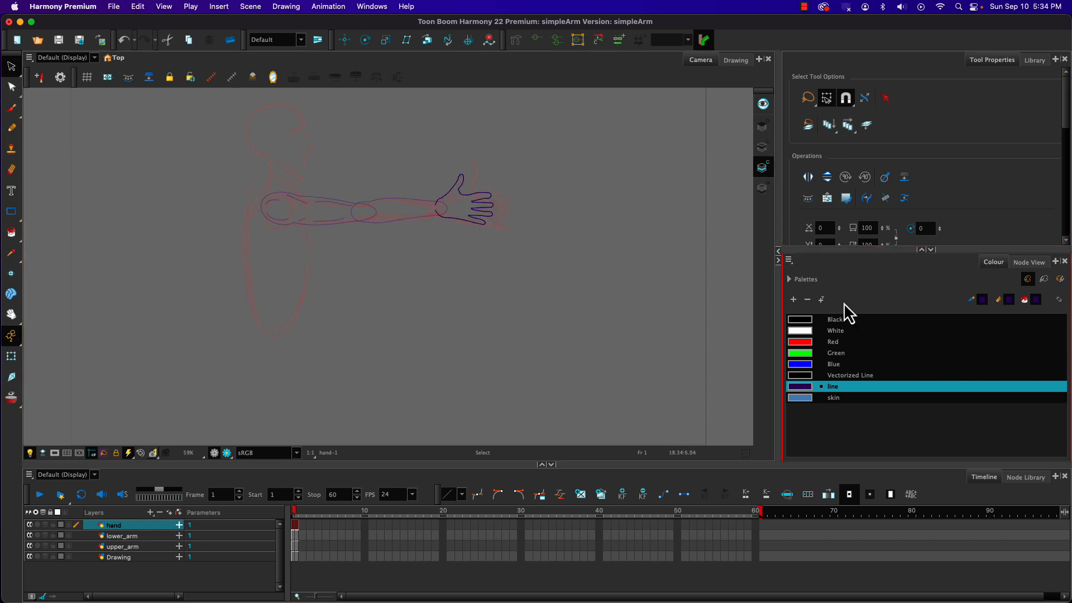
pyautogui.click(735, 60)
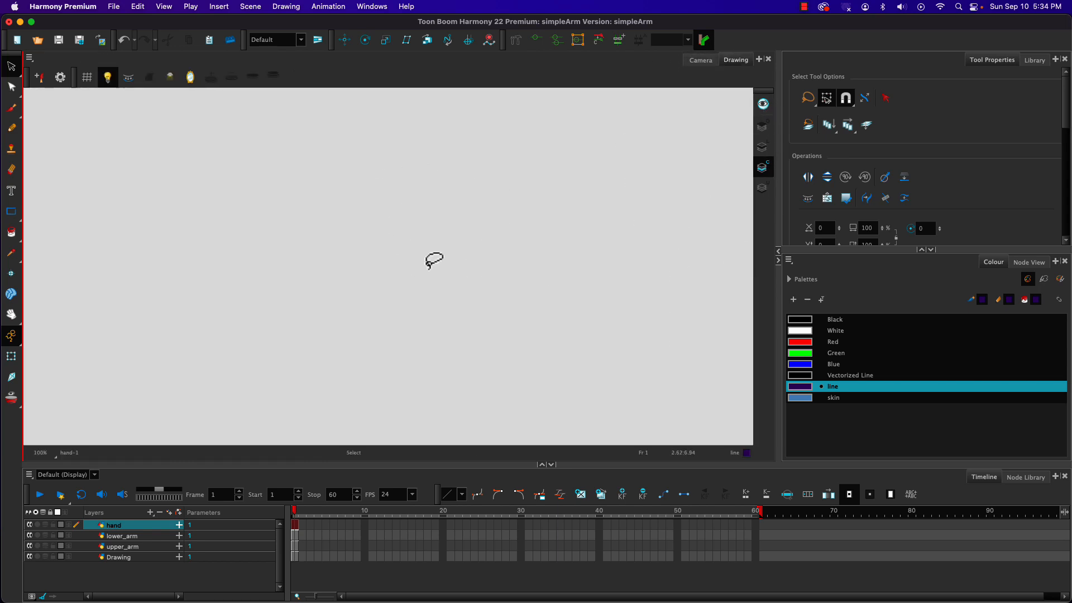
pyautogui.click(762, 149)
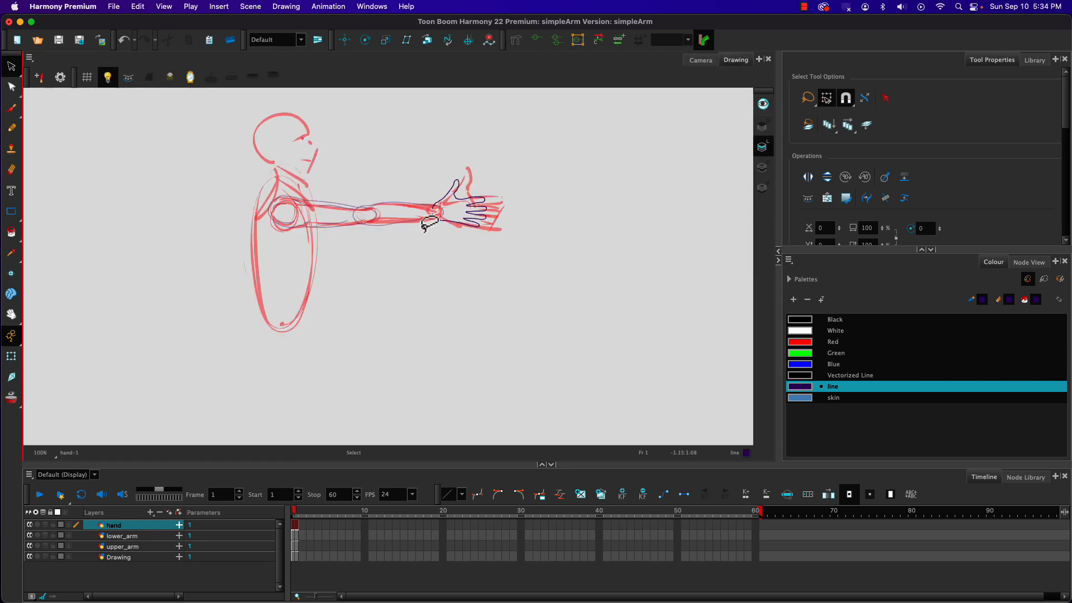
# Compare the hand with the light table on and off, leave it off, and return to the Camera view.
pyautogui.click(109, 80)
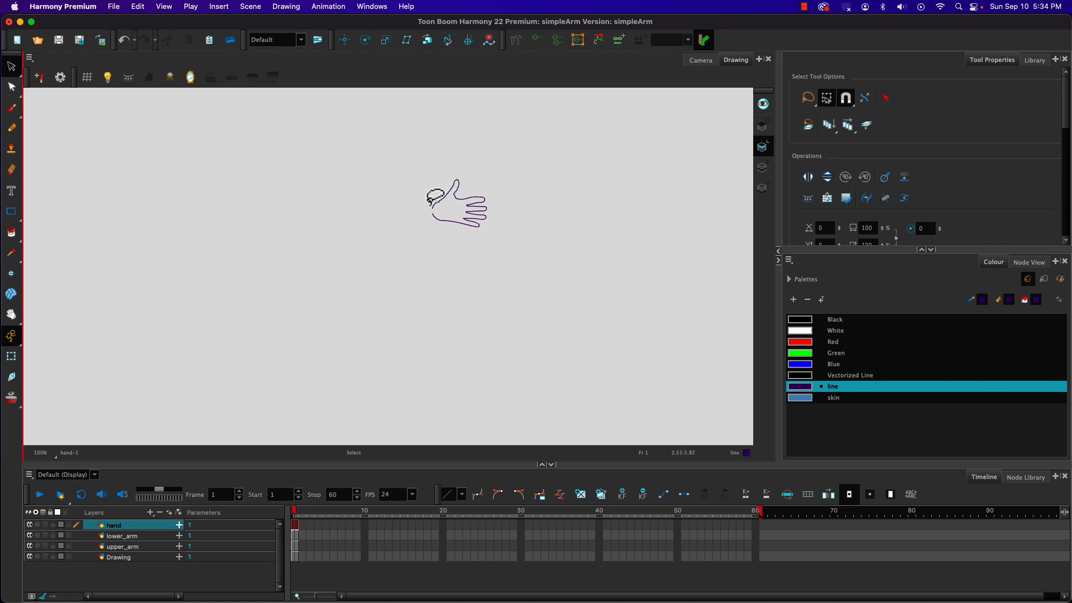
pyautogui.click(109, 82)
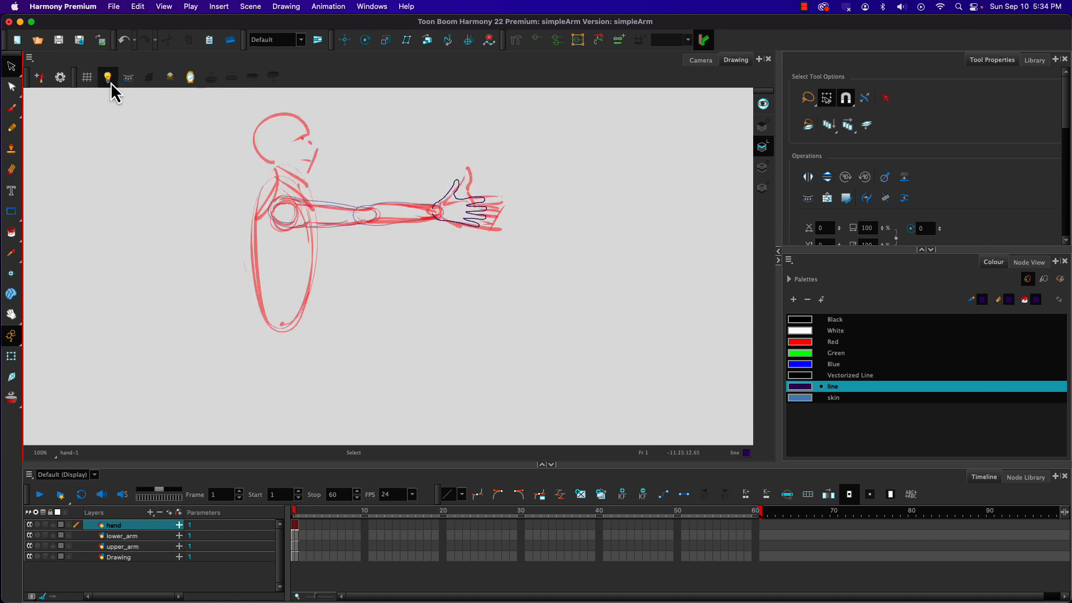
pyautogui.click(111, 79)
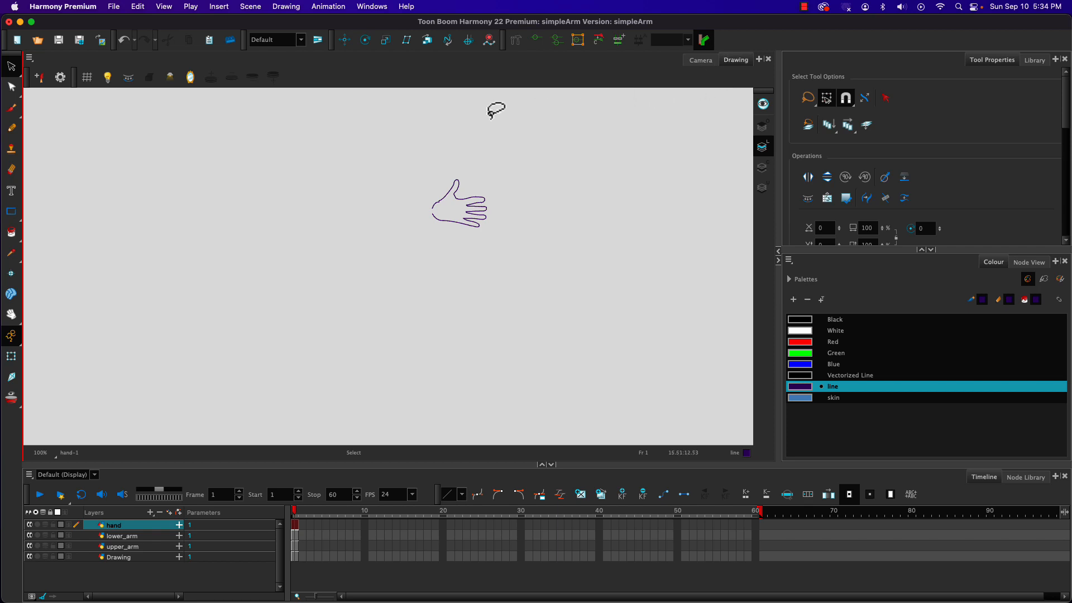
pyautogui.click(701, 58)
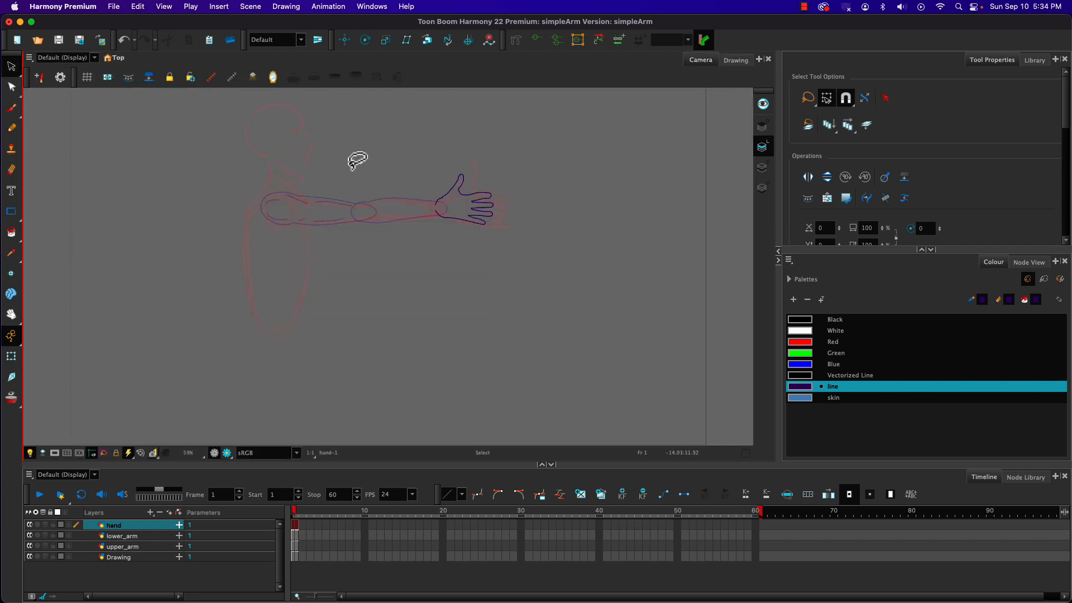
# Select the hand strokes and examine the Pencil tool's options, including Automatically Create Colour Art.
pyautogui.moveTo(452, 153)
pyautogui.mouseDown()
pyautogui.moveTo(512, 253)
pyautogui.moveTo(508, 168)
pyautogui.mouseUp()
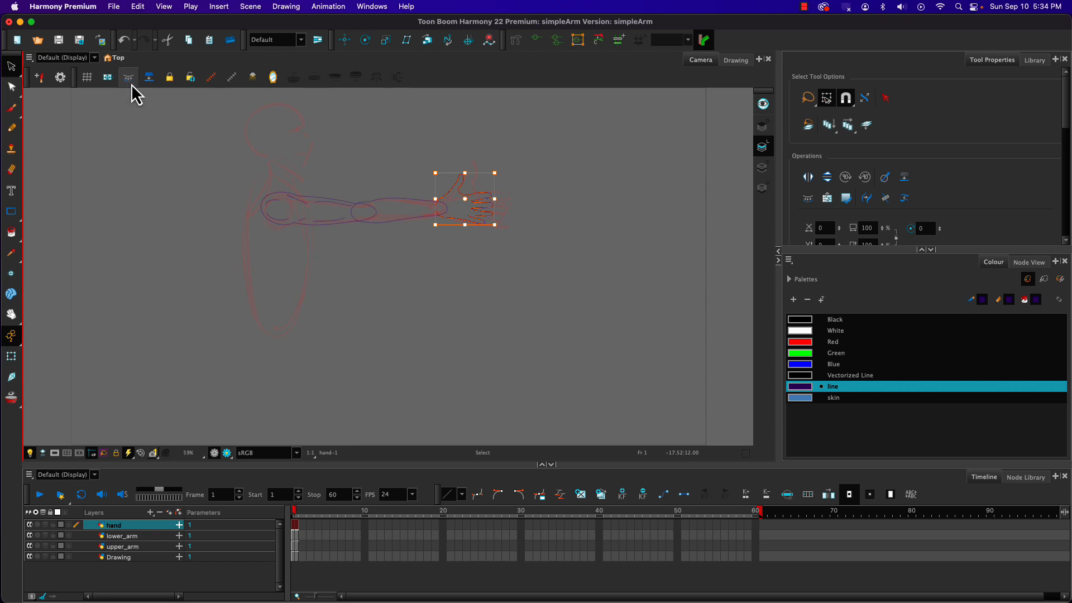
pyautogui.click(17, 130)
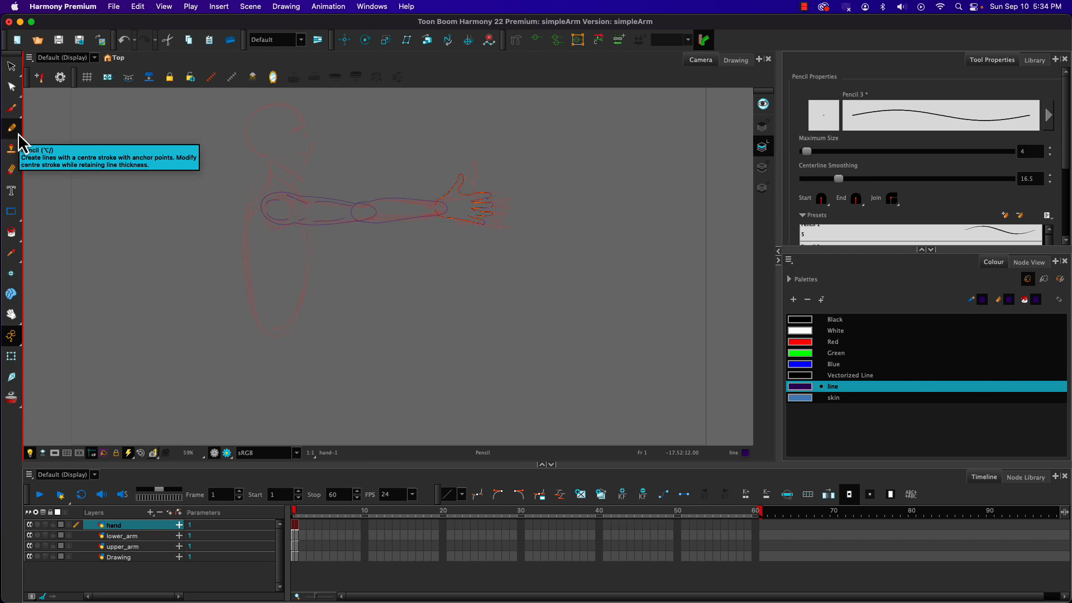
pyautogui.moveTo(1066, 128); pyautogui.dragTo(1068, 244)
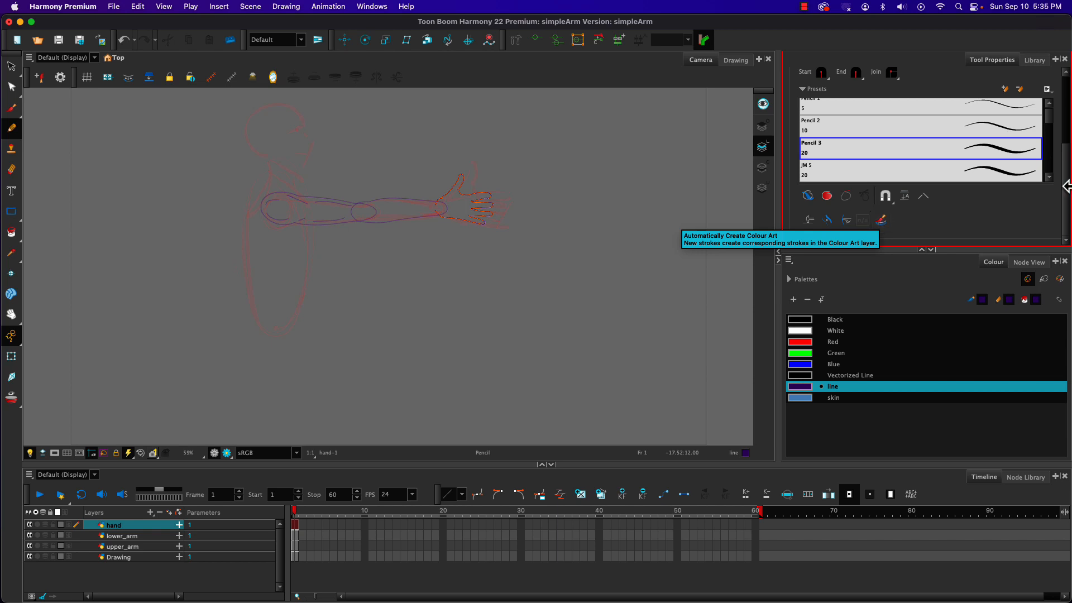
pyautogui.moveTo(1066, 178); pyautogui.dragTo(1066, 85)
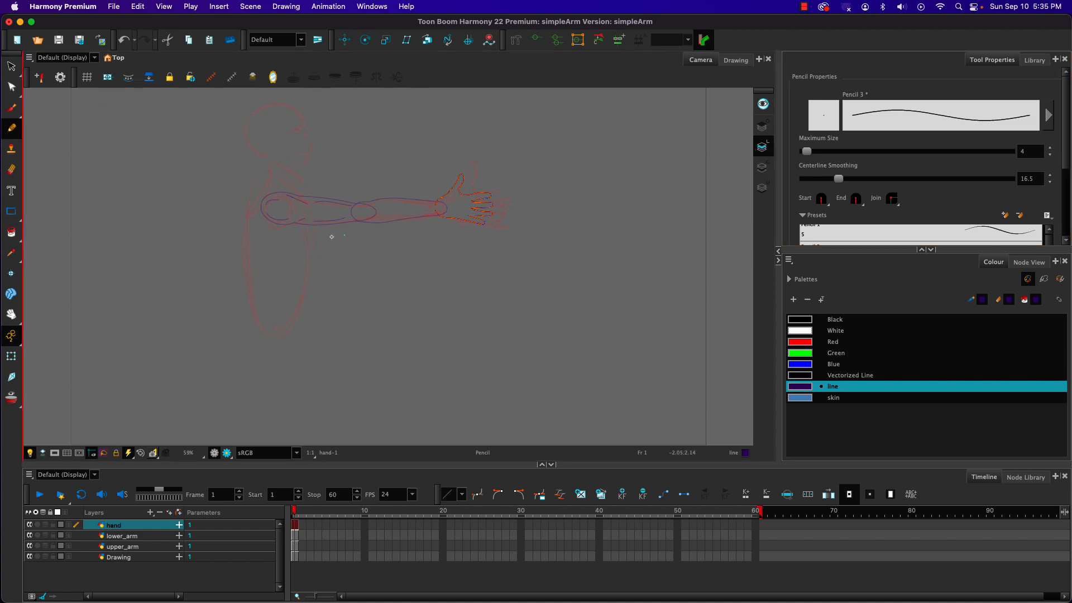
# Show the hand's Colour Art in the Drawing view and set up the Paint tool with the skin colour.
pyautogui.click(732, 62)
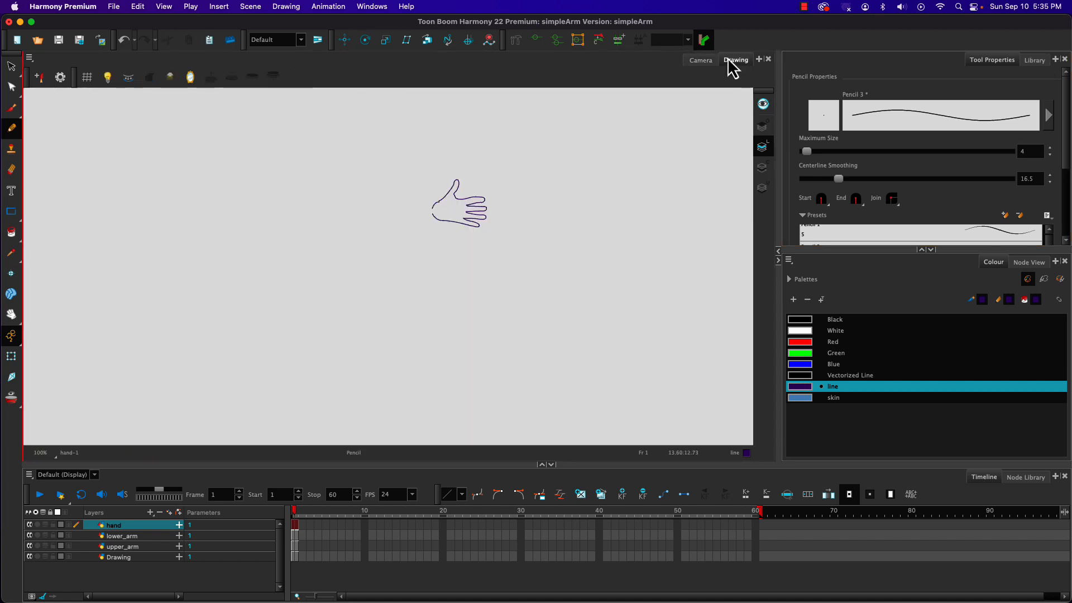
pyautogui.click(761, 169)
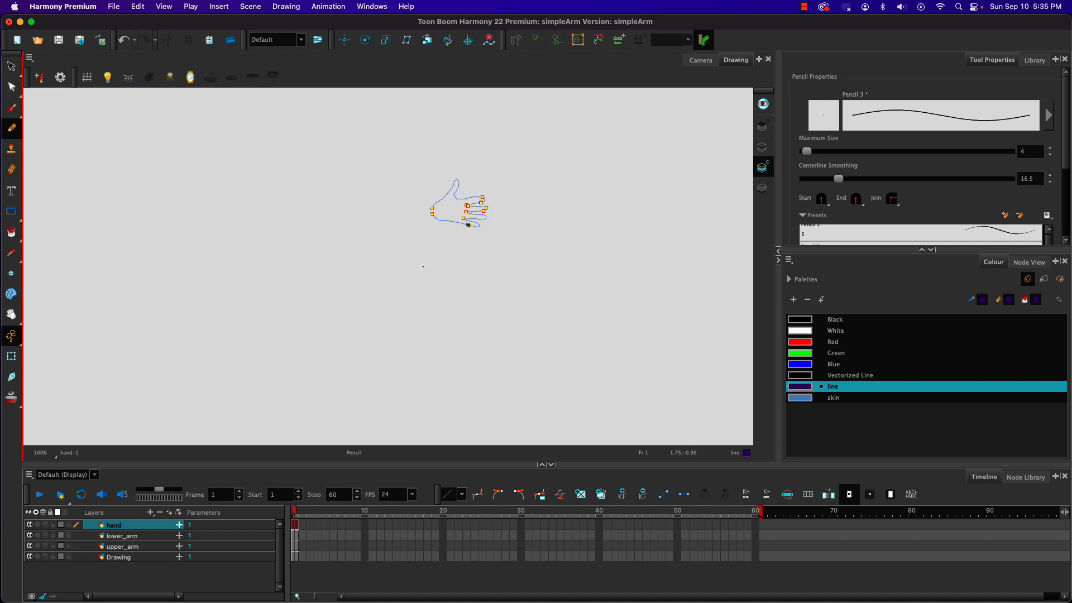
pyautogui.click(11, 66)
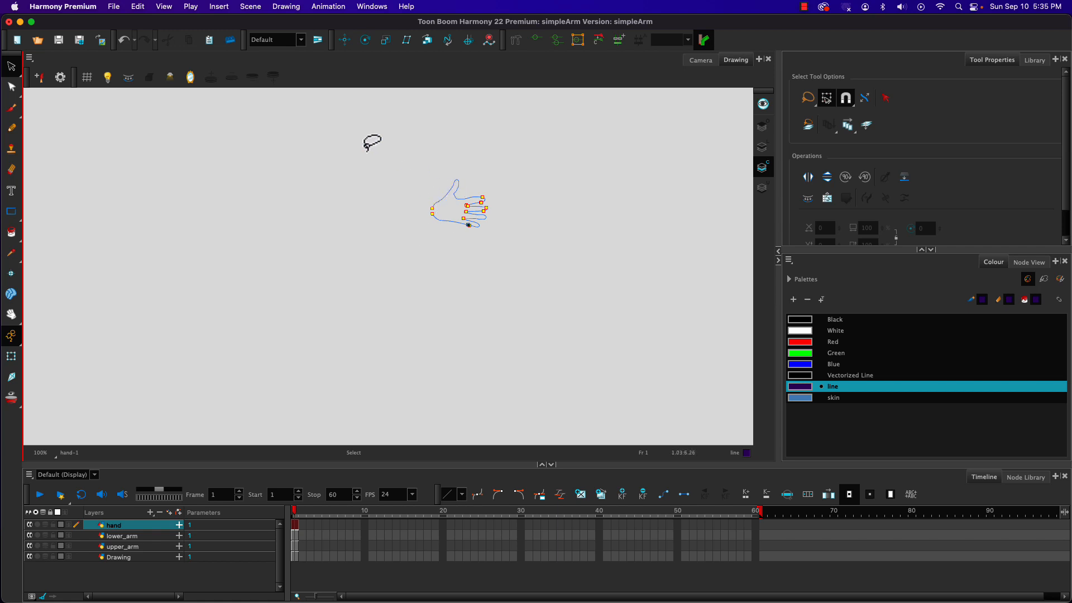
pyautogui.click(13, 233)
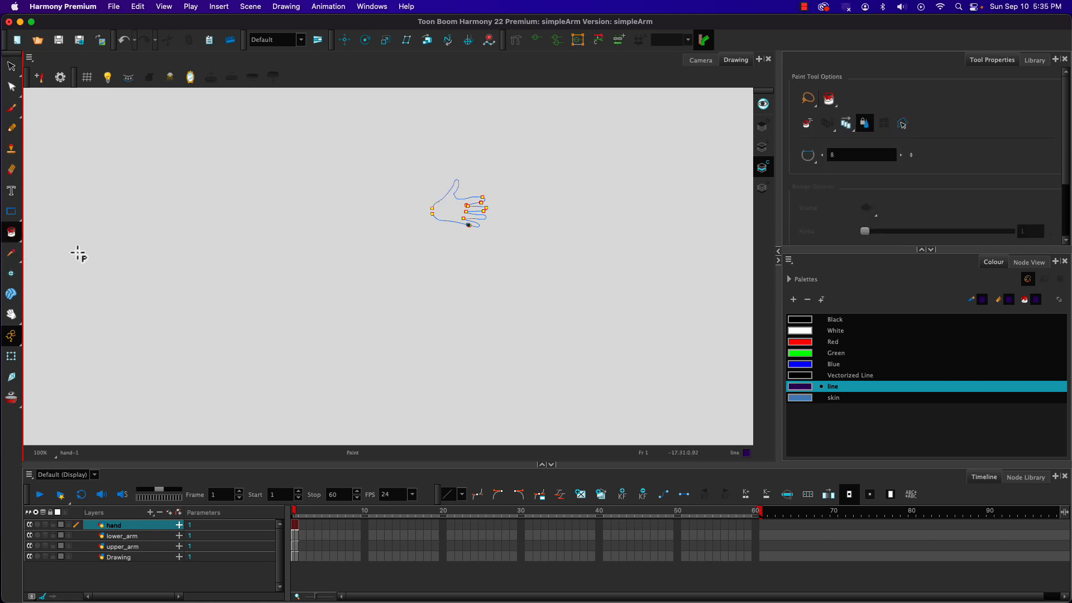
pyautogui.click(795, 397)
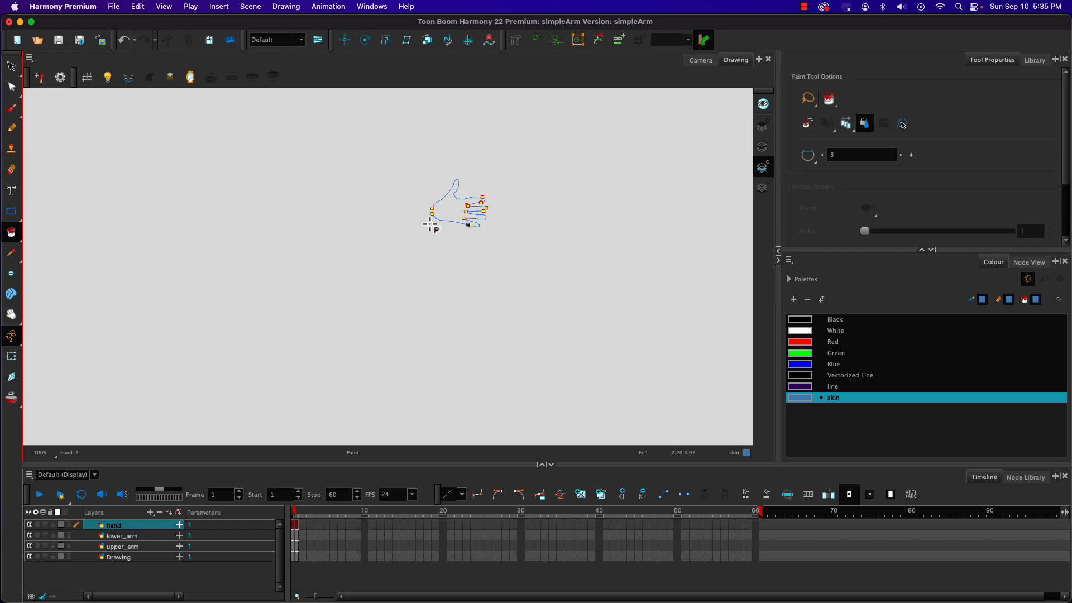
# Close the gap in the hand's Colour Art outline at the wrist with the Stroke tool.
pyautogui.scroll(3, 437, 226)
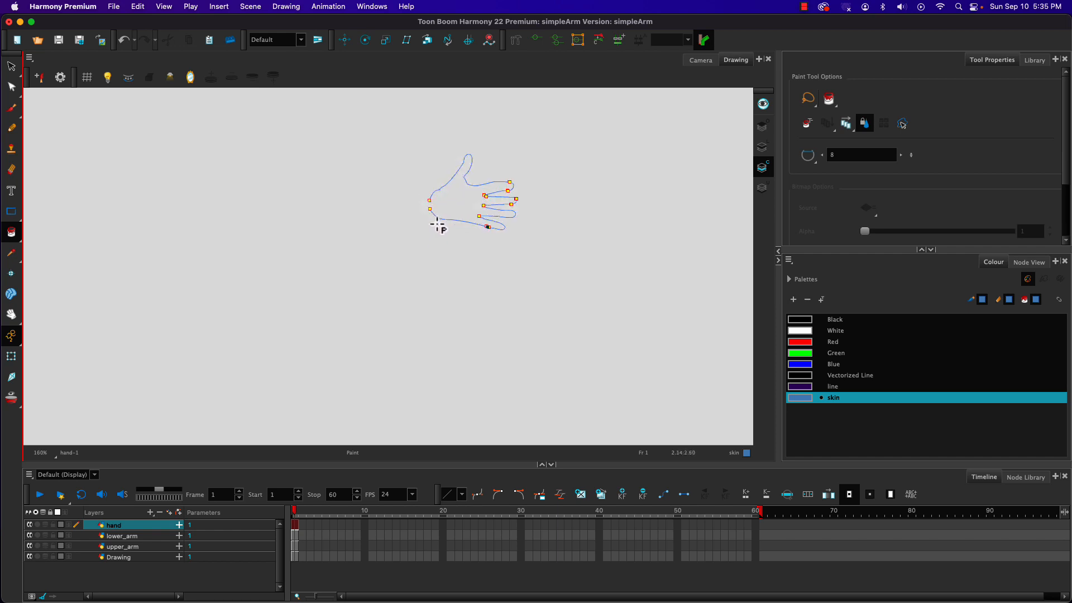
pyautogui.scroll(10, 437, 227)
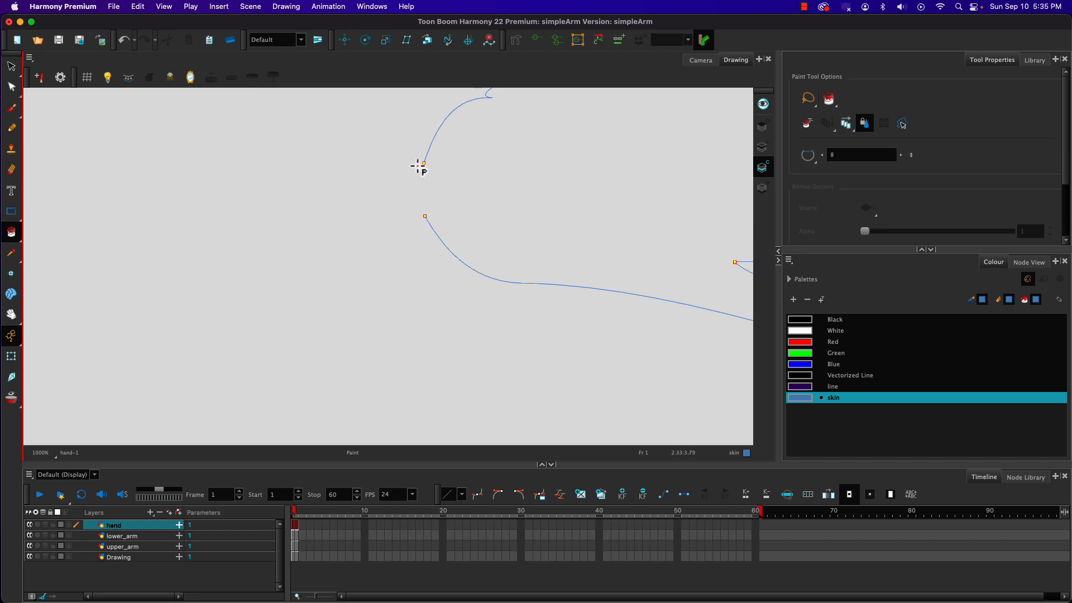
pyautogui.click(12, 232)
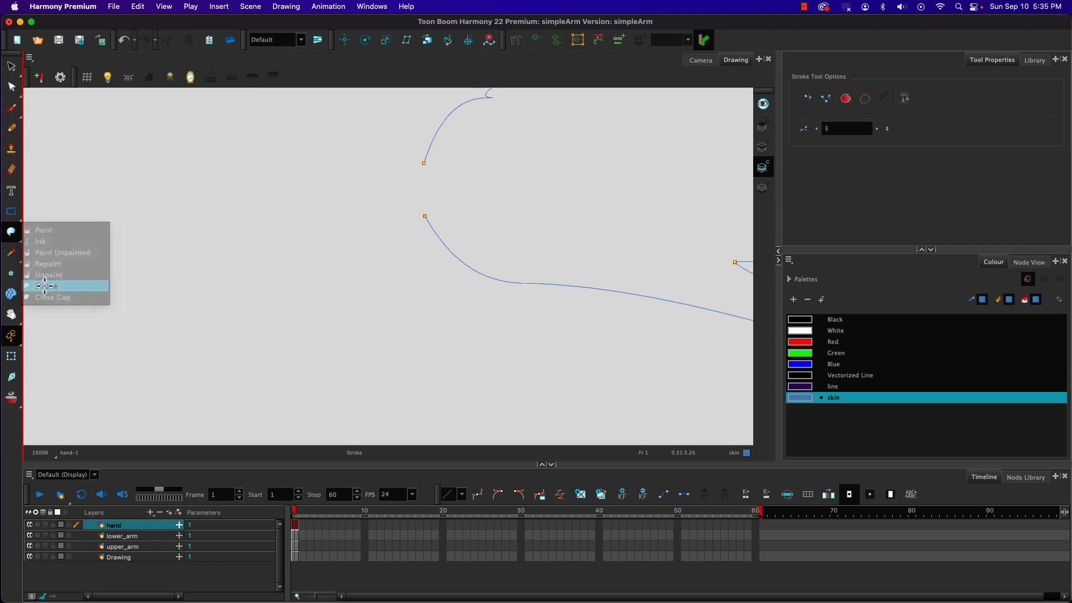
pyautogui.click(38, 287)
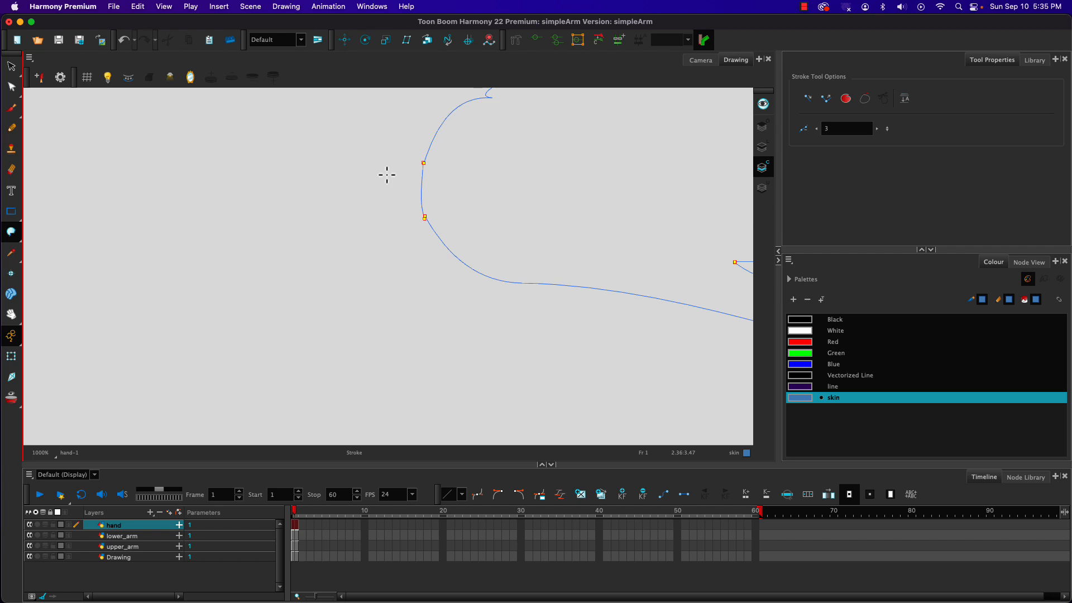
# Fill the closed hand shape with the skin colour on Colour Art and return to the Camera view.
pyautogui.moveTo(11, 232); pyautogui.dragTo(36, 230)
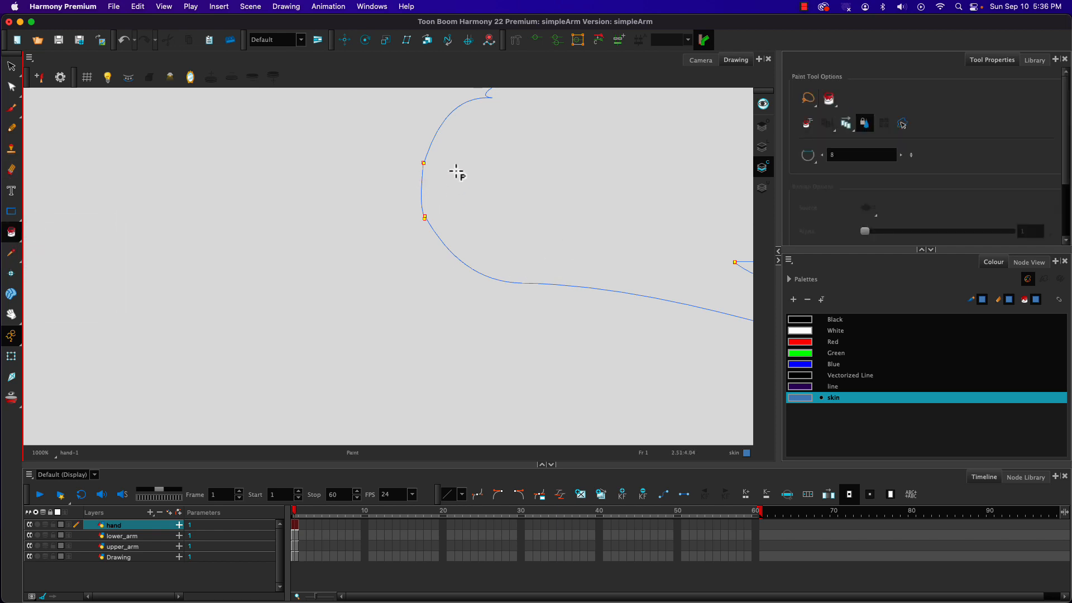
pyautogui.press('space')
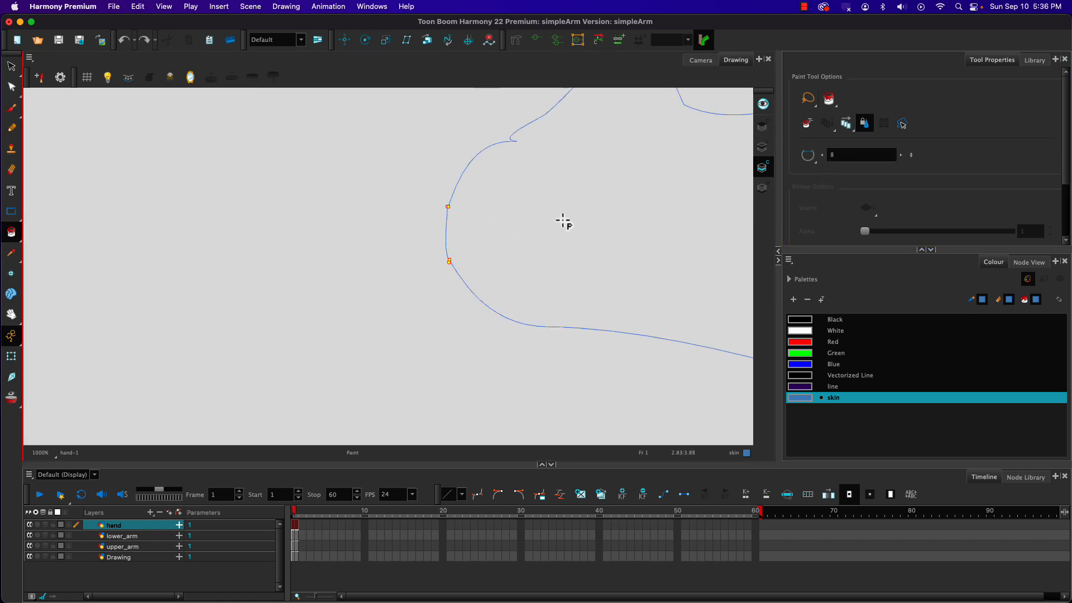
pyautogui.press('space')
pyautogui.moveTo(522, 230); pyautogui.dragTo(236, 278)
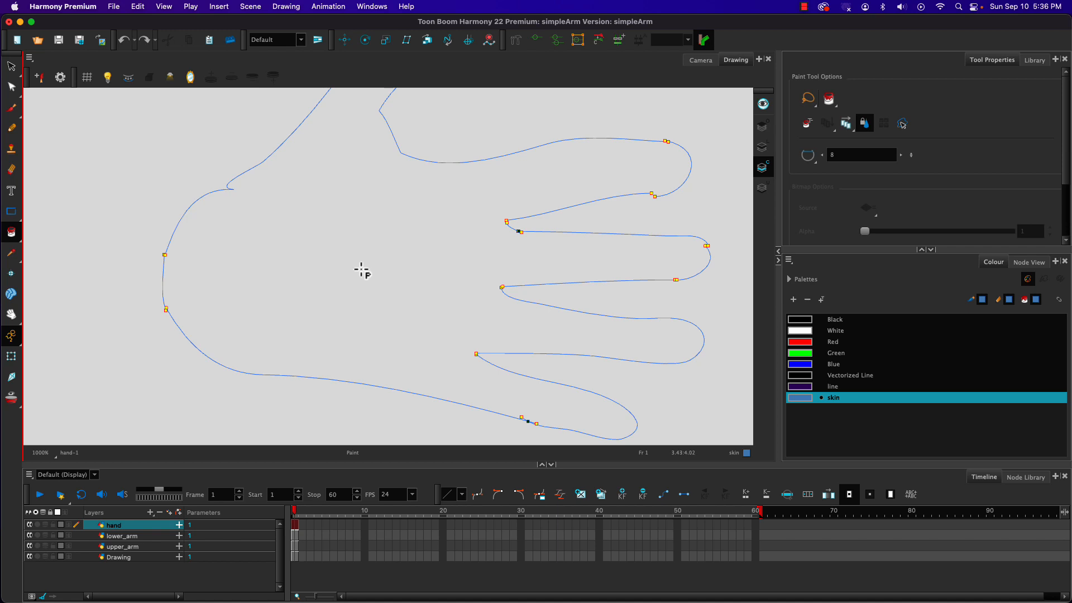
pyautogui.press('space')
pyautogui.moveTo(332, 268)
pyautogui.mouseDown()
pyautogui.moveTo(351, 303)
pyautogui.moveTo(353, 407)
pyautogui.moveTo(369, 292)
pyautogui.mouseUp()
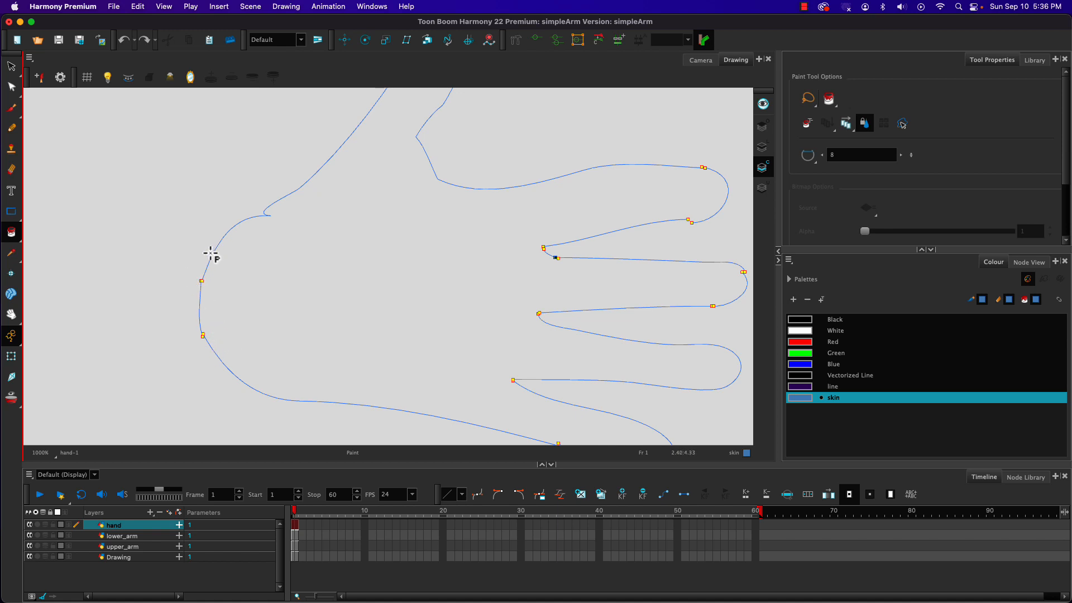
pyautogui.scroll(-8, 234, 300)
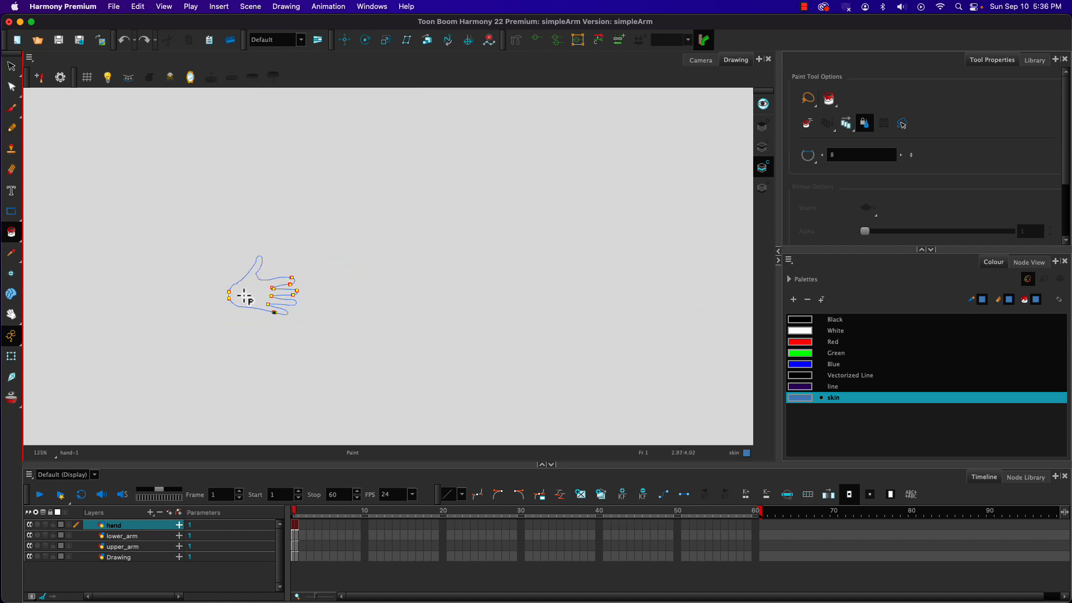
pyautogui.click(251, 294)
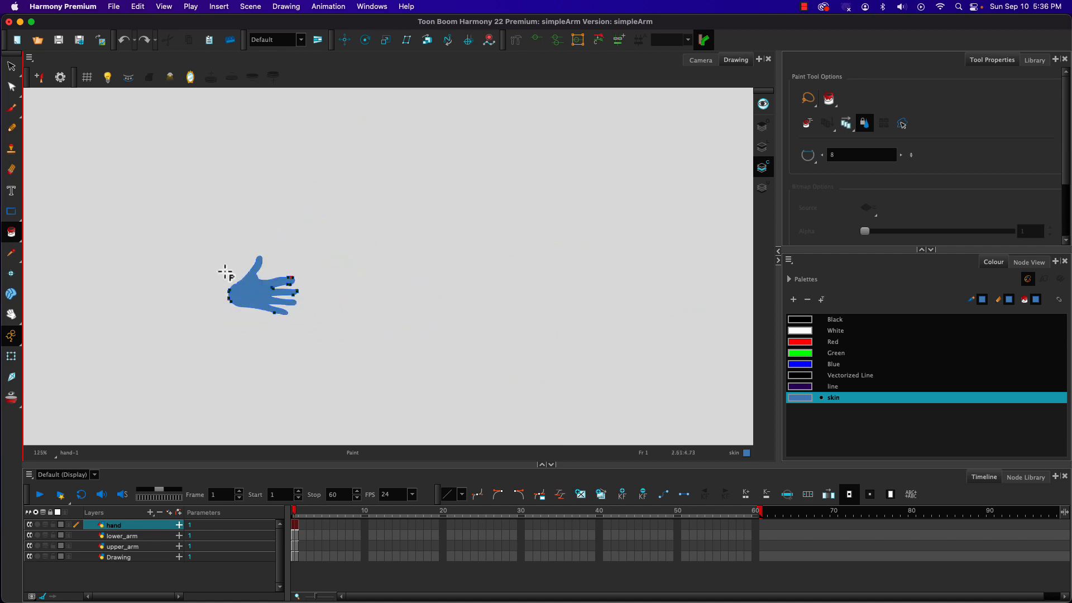
pyautogui.click(702, 61)
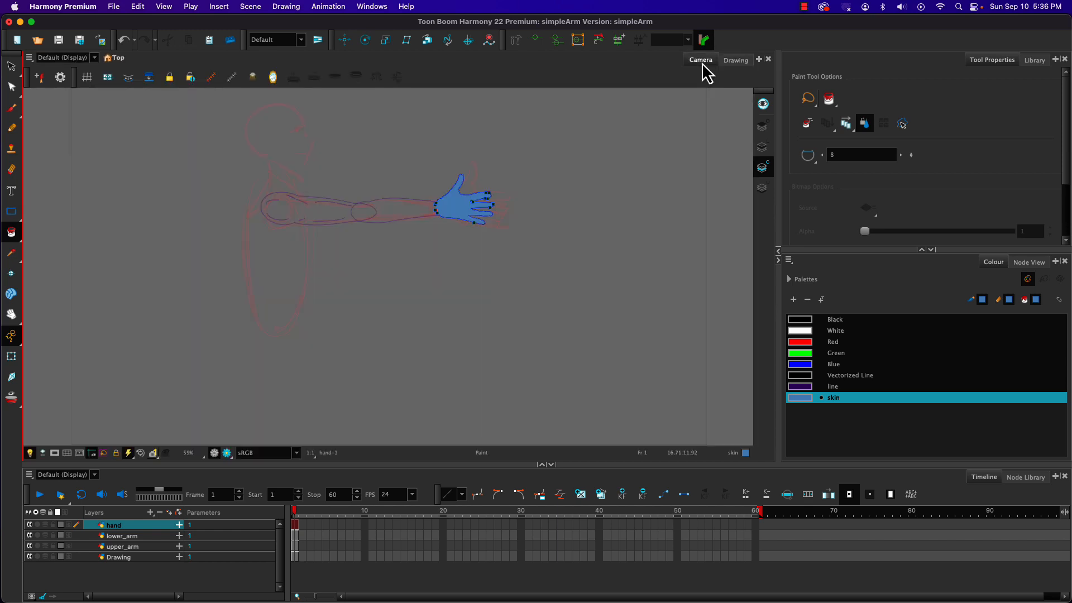
# Select the lower_arm outline in Line Art, create Colour Art strokes from it, and make Colour Art active.
pyautogui.click(295, 536)
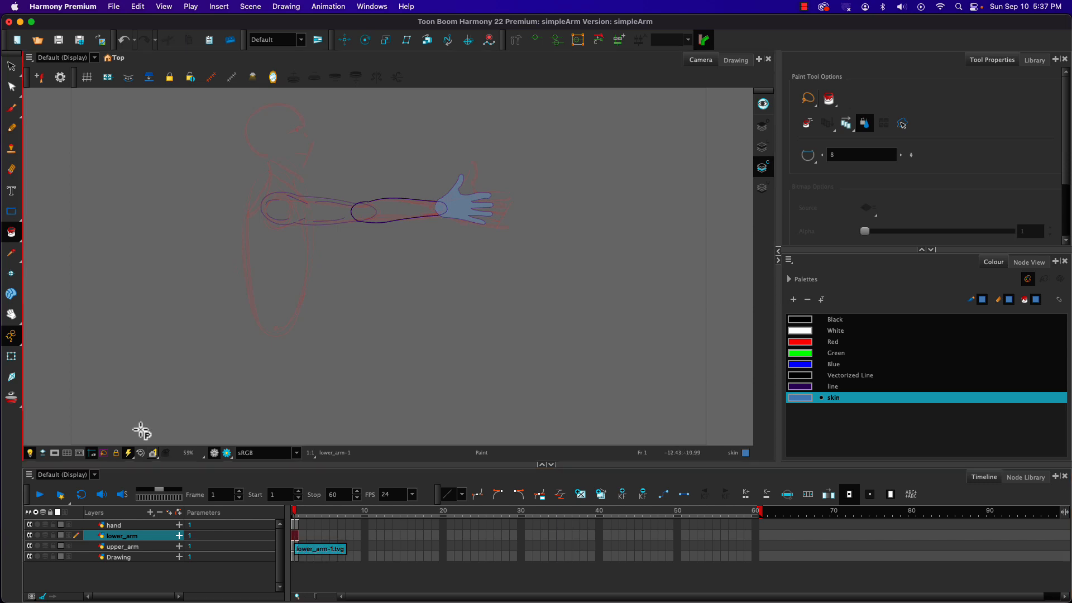
pyautogui.hotkey('alt', 's')
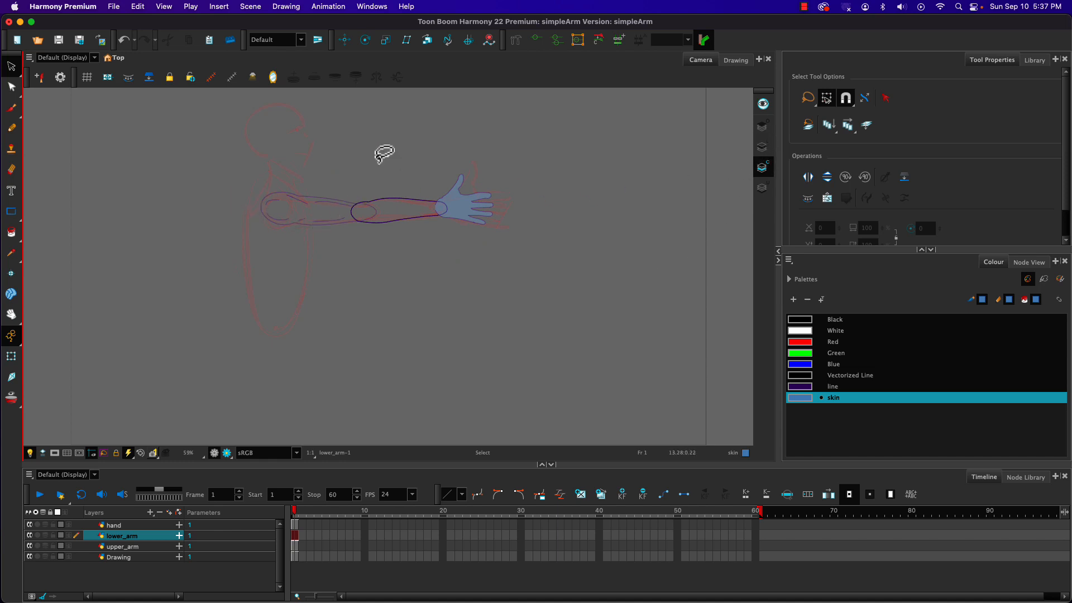
pyautogui.moveTo(402, 160); pyautogui.dragTo(376, 201)
pyautogui.click(763, 148)
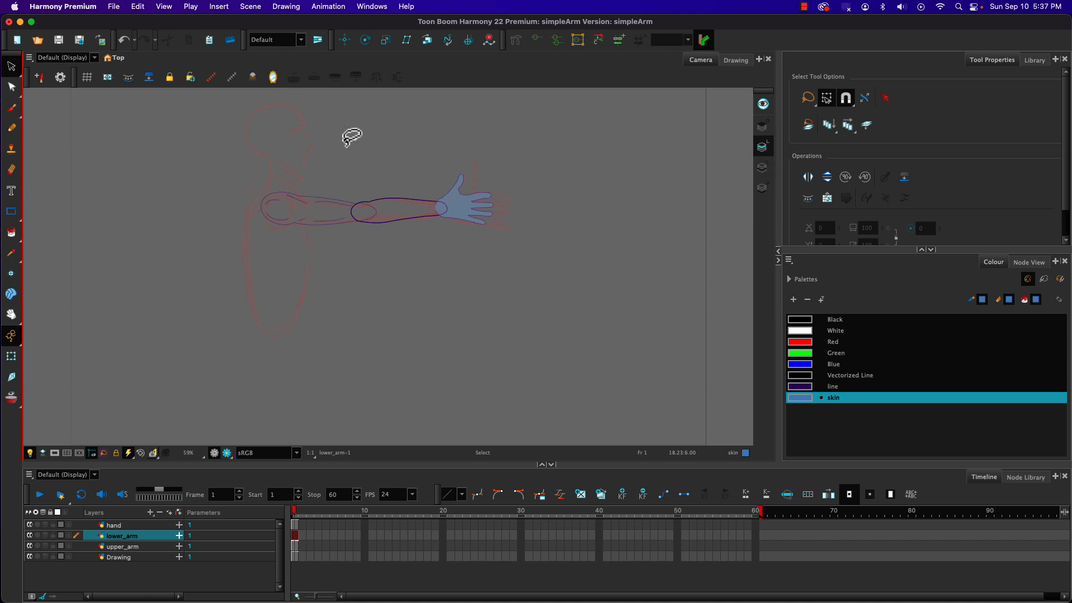
pyautogui.moveTo(360, 143)
pyautogui.mouseDown()
pyautogui.moveTo(443, 294)
pyautogui.moveTo(268, 167)
pyautogui.mouseUp()
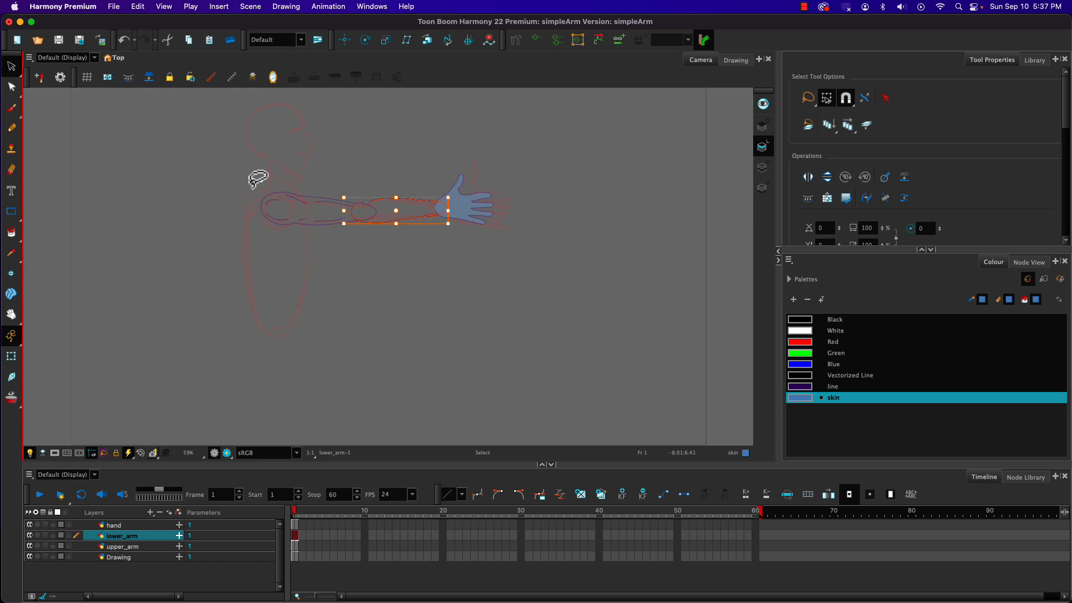
pyautogui.click(763, 167)
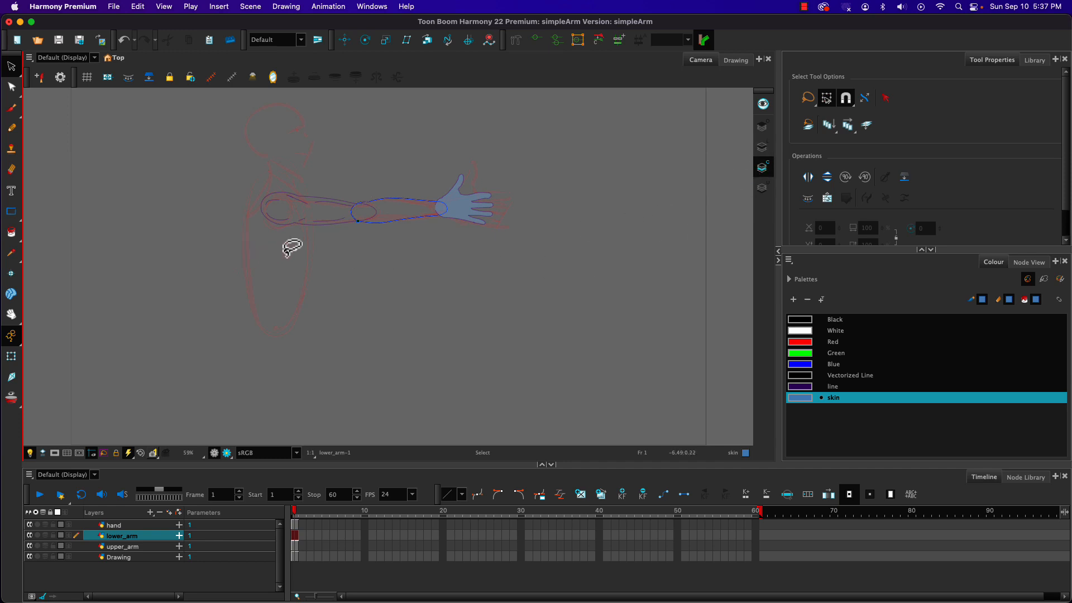
# Fill the lower arm's Colour Art with the skin colour in the Drawing view and return to the Camera view.
pyautogui.click(724, 61)
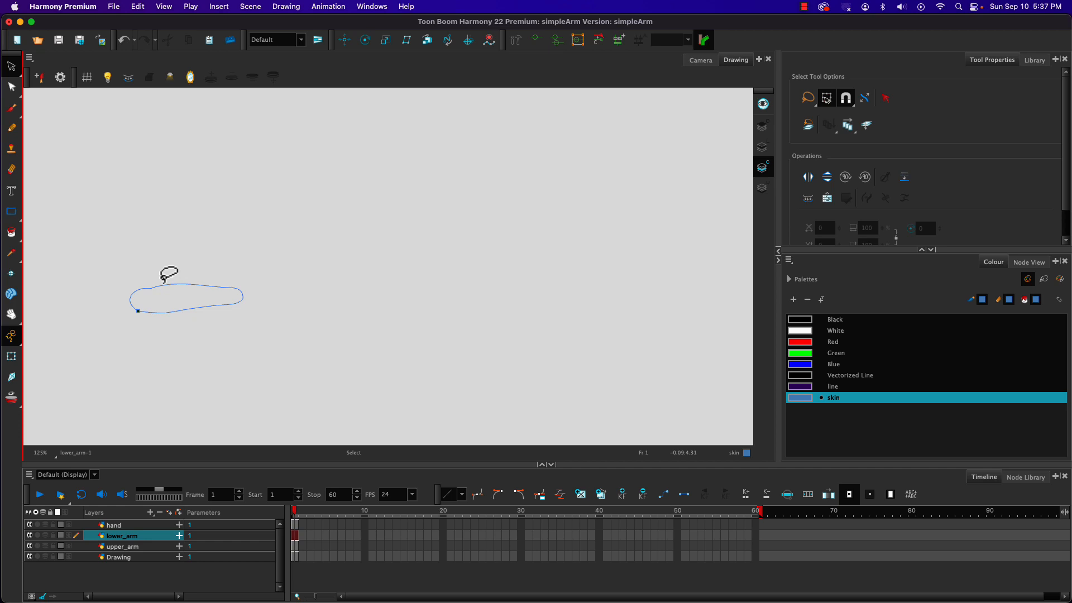
pyautogui.click(11, 232)
pyautogui.click(173, 291)
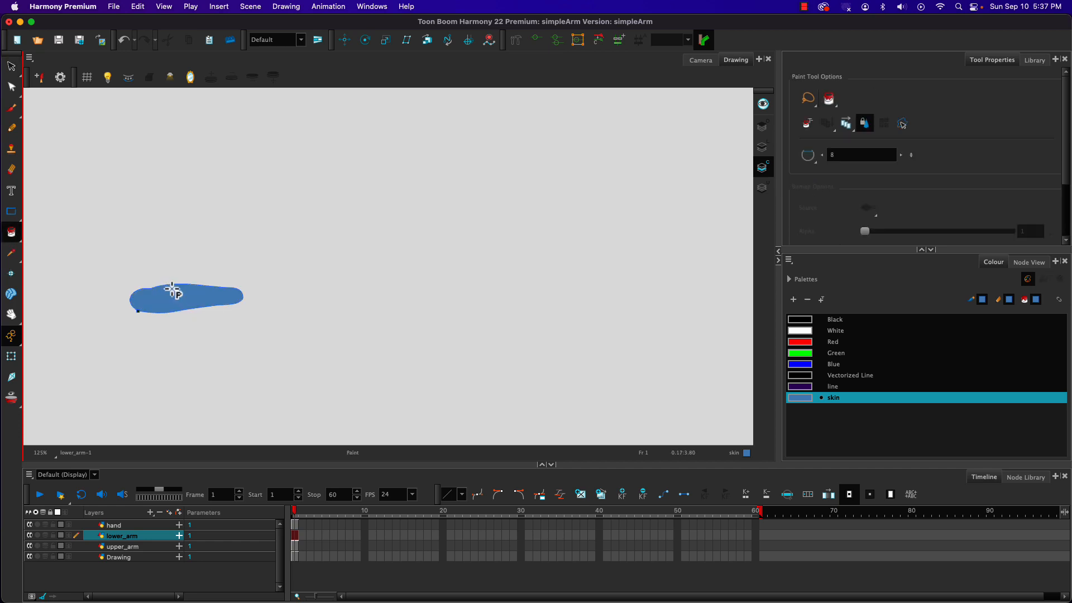
pyautogui.click(705, 61)
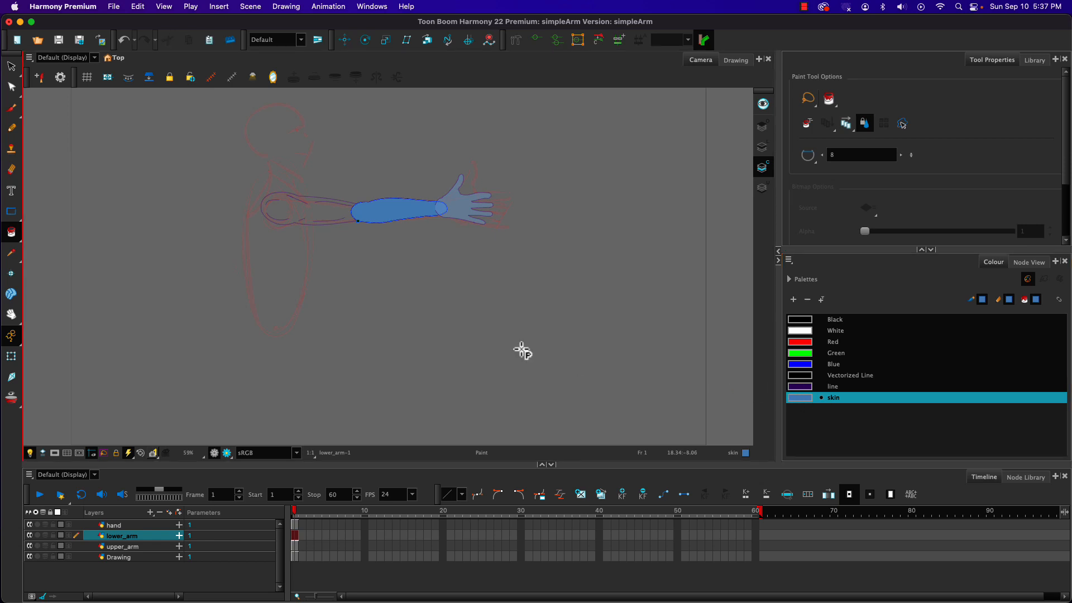
# Select the upper_arm's outer outline in Line Art, create Colour Art strokes from it, and make Colour Art active.
pyautogui.click(295, 545)
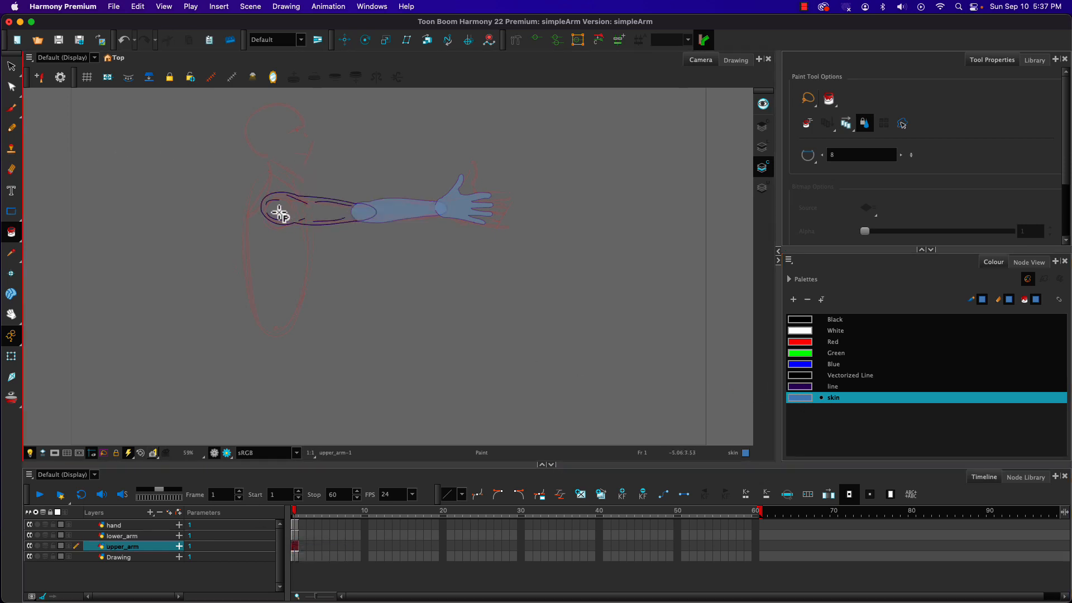
pyautogui.click(11, 66)
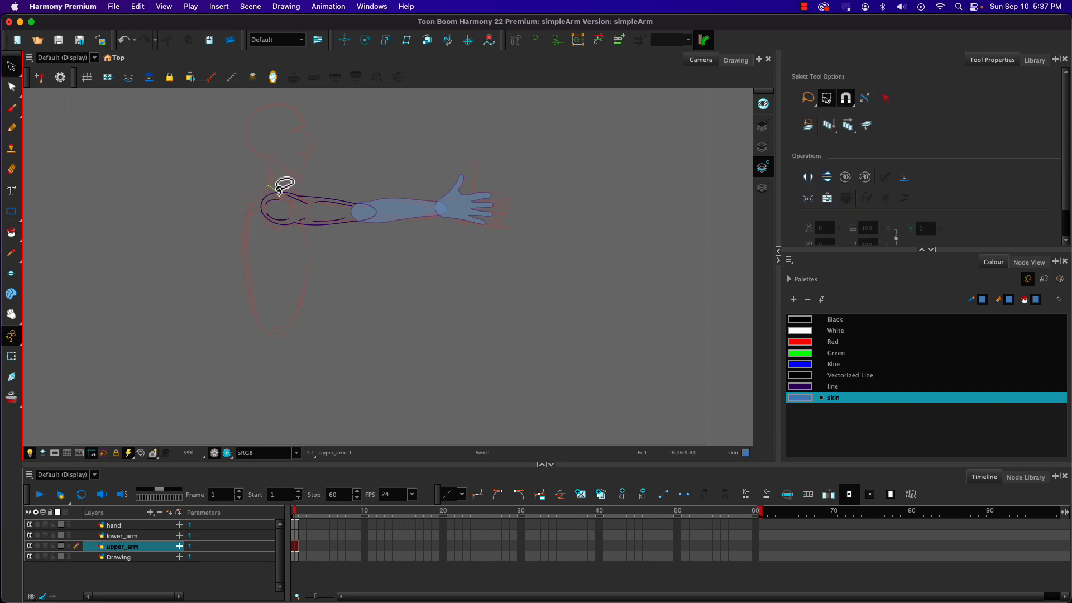
pyautogui.click(765, 146)
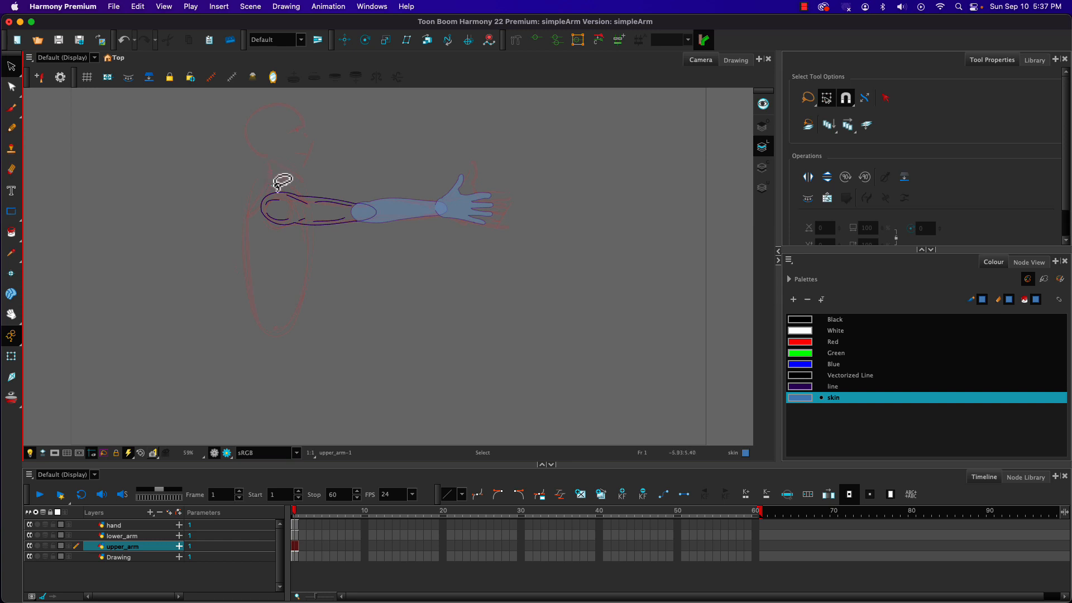
pyautogui.click(283, 197)
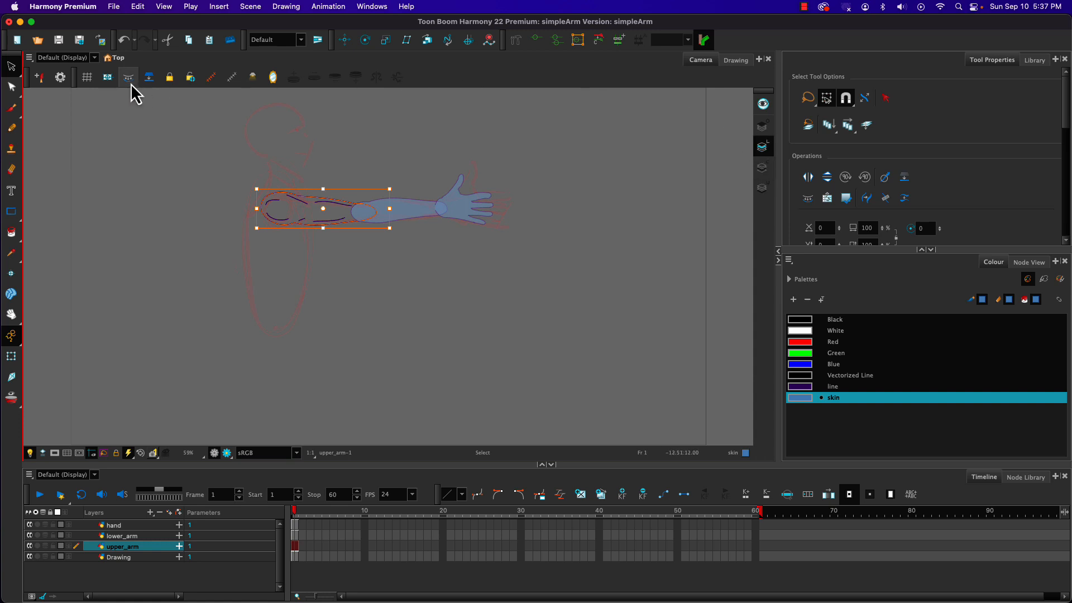
pyautogui.click(762, 168)
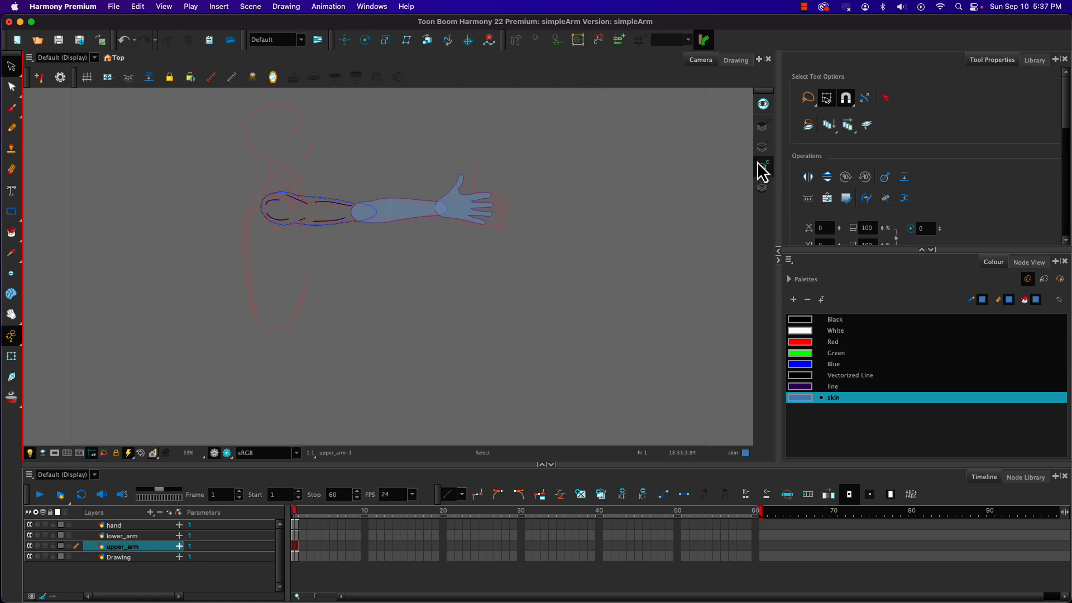
# Fill the upper arm's Colour Art with the skin colour using the Paint tool.
pyautogui.click(11, 232)
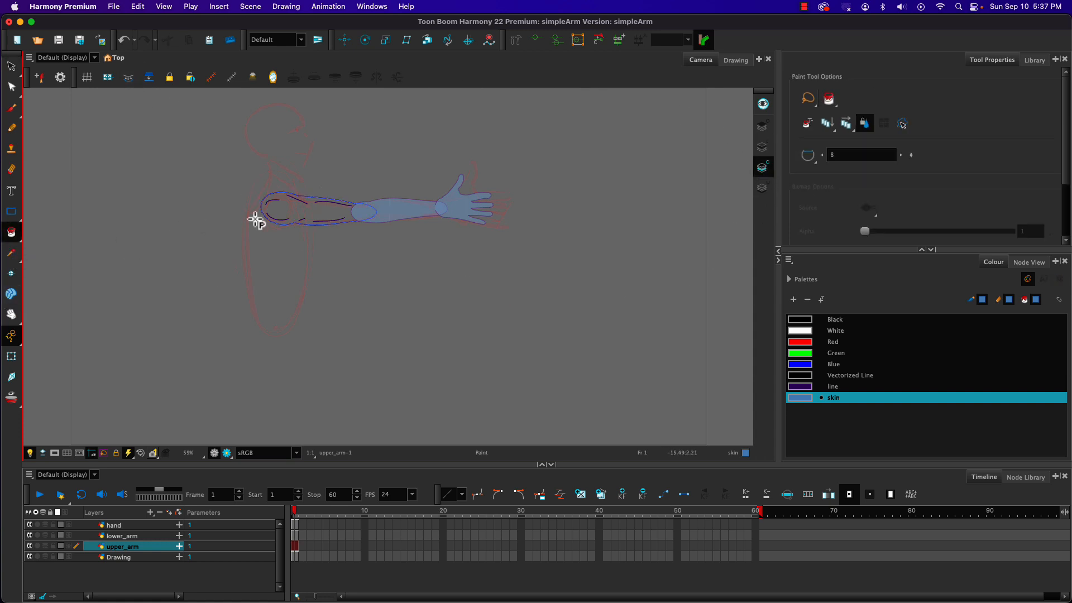
pyautogui.click(286, 202)
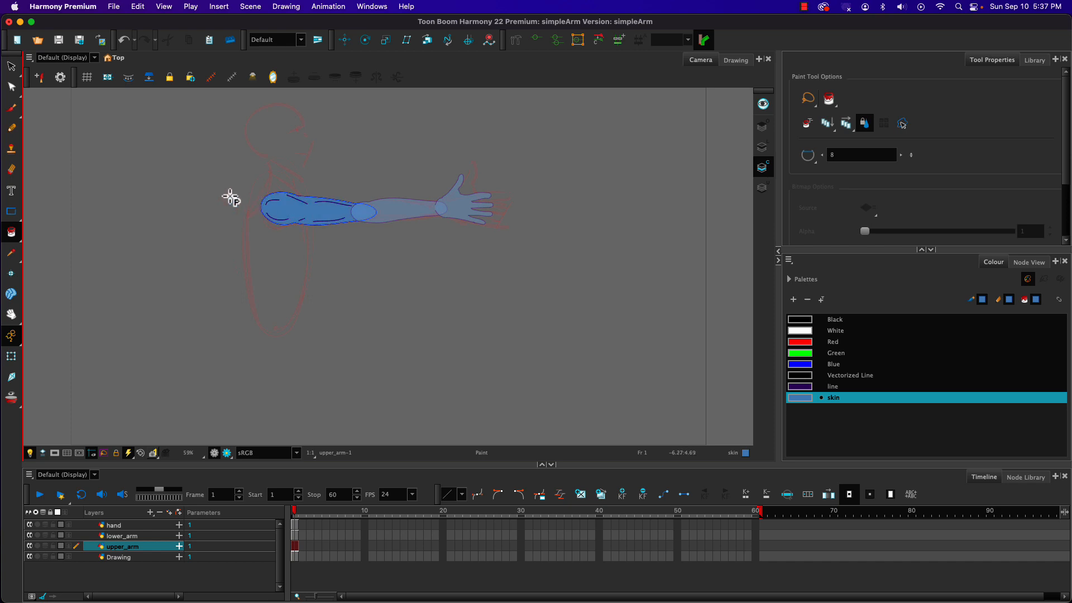
pyautogui.click(11, 66)
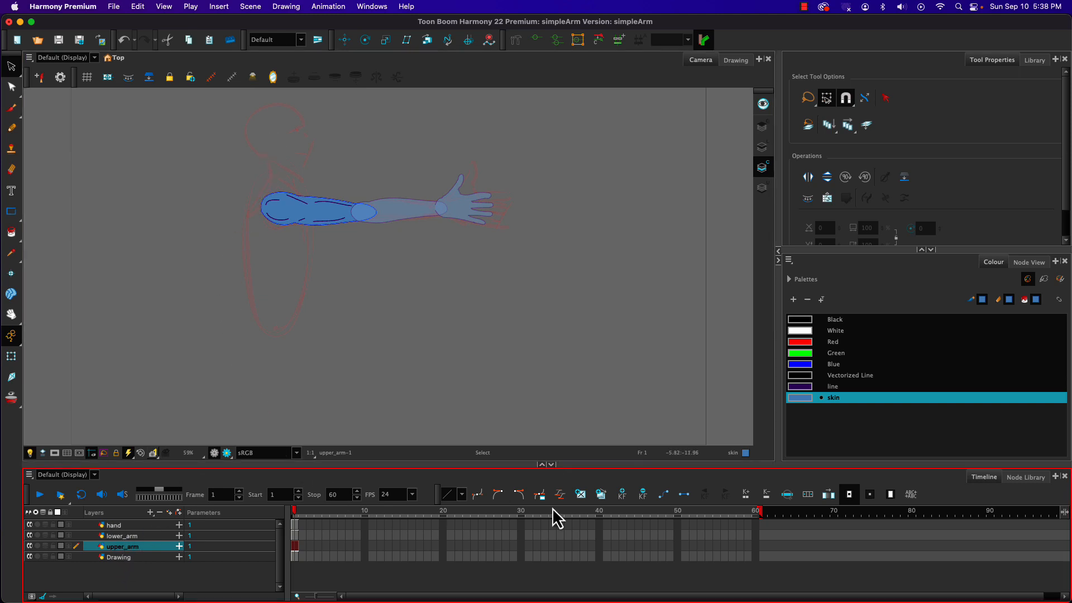
# Choose the line colour for the Pencil, add a vector drawing layer named torso, and place it below upper_arm.
pyautogui.click(805, 387)
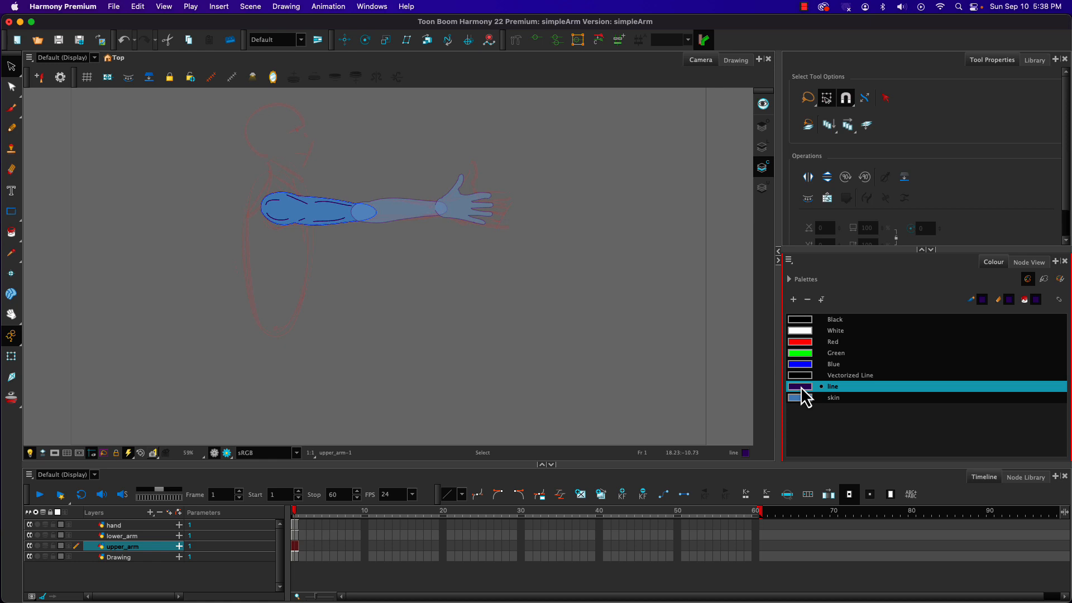
pyautogui.click(12, 128)
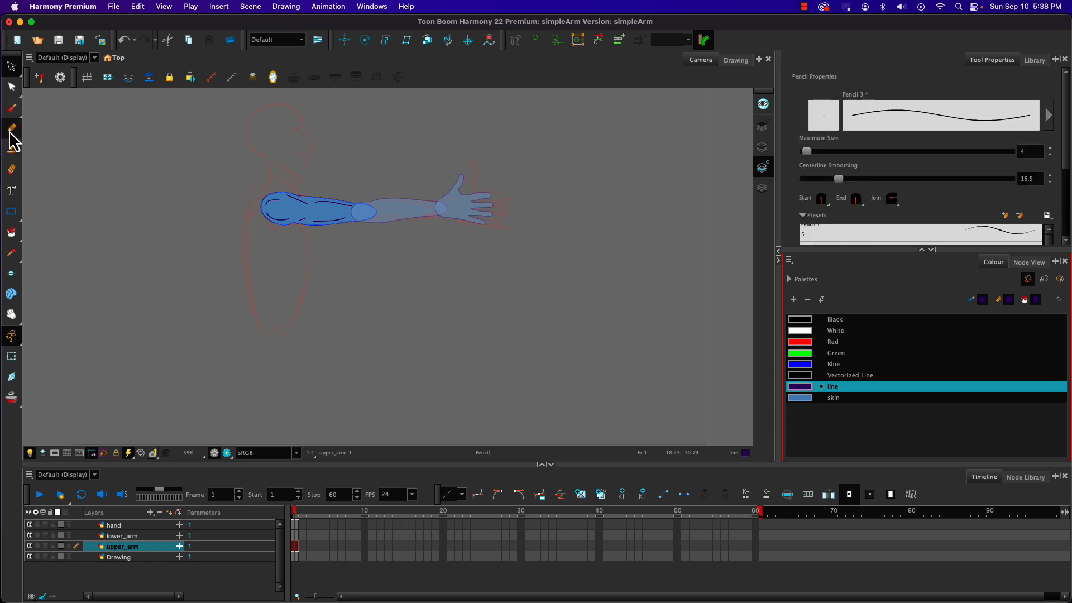
pyautogui.click(169, 514)
pyautogui.write('torso')
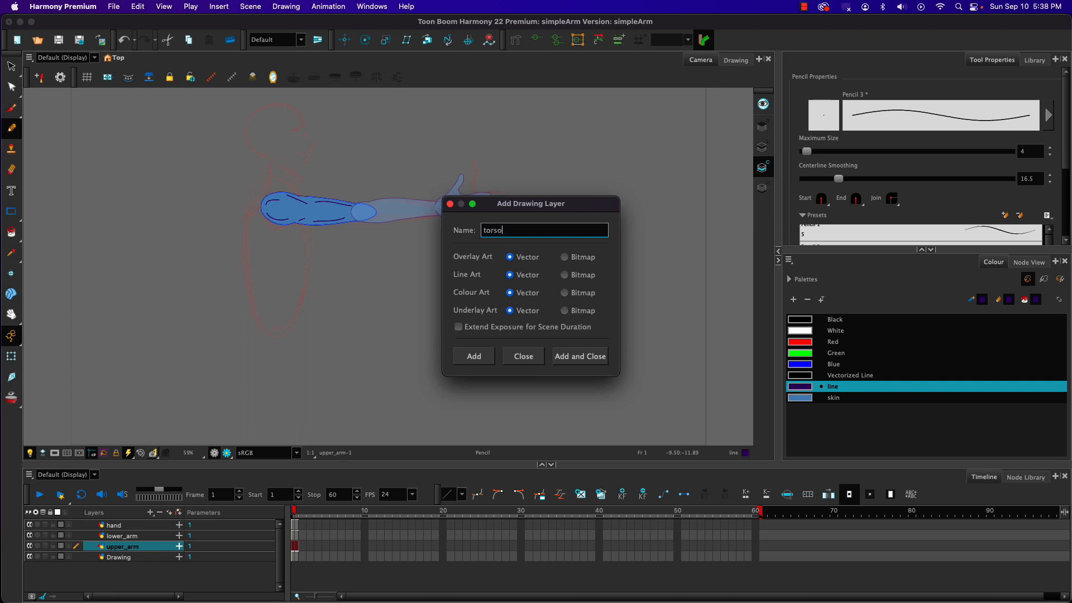
pyautogui.press('Return')
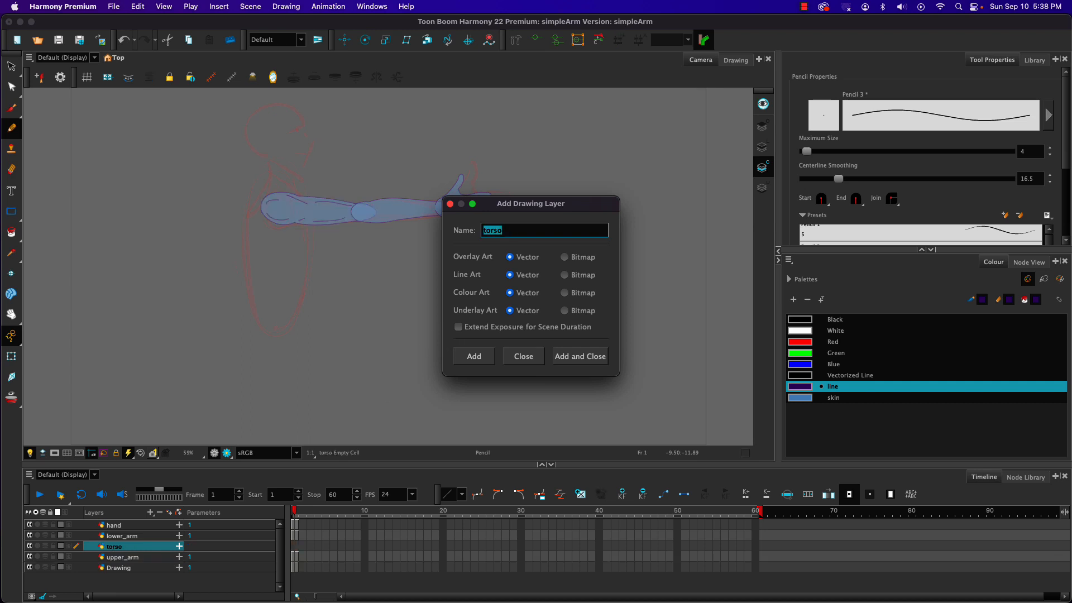
pyautogui.click(522, 360)
pyautogui.moveTo(112, 548); pyautogui.dragTo(111, 562)
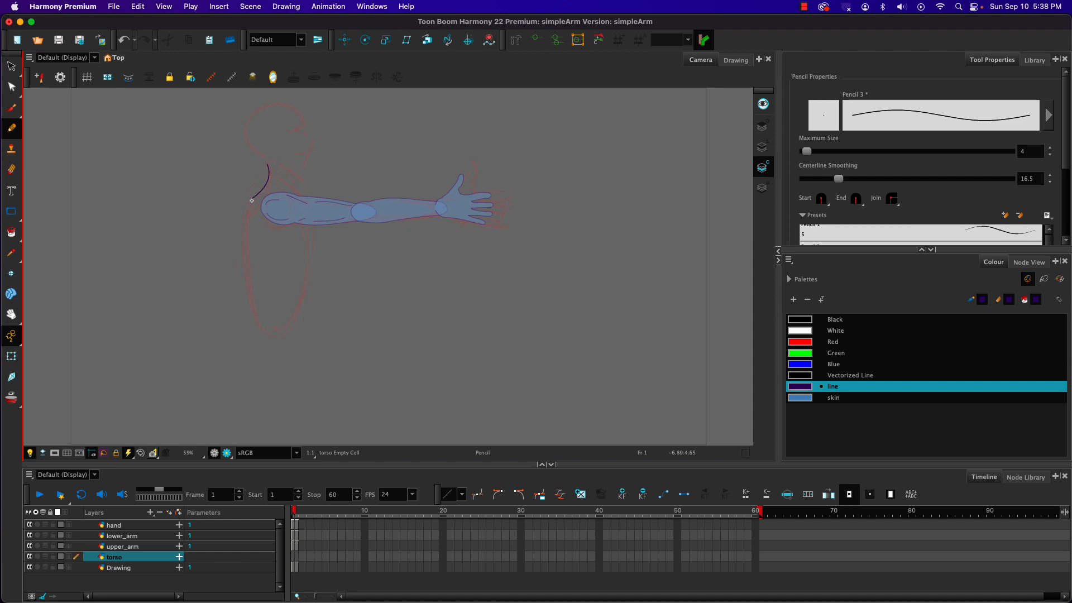
# In Line Art on the torso layer, draw the back and front outlines of the neck and torso over the sketch.
pyautogui.moveTo(252, 200); pyautogui.dragTo(252, 200)
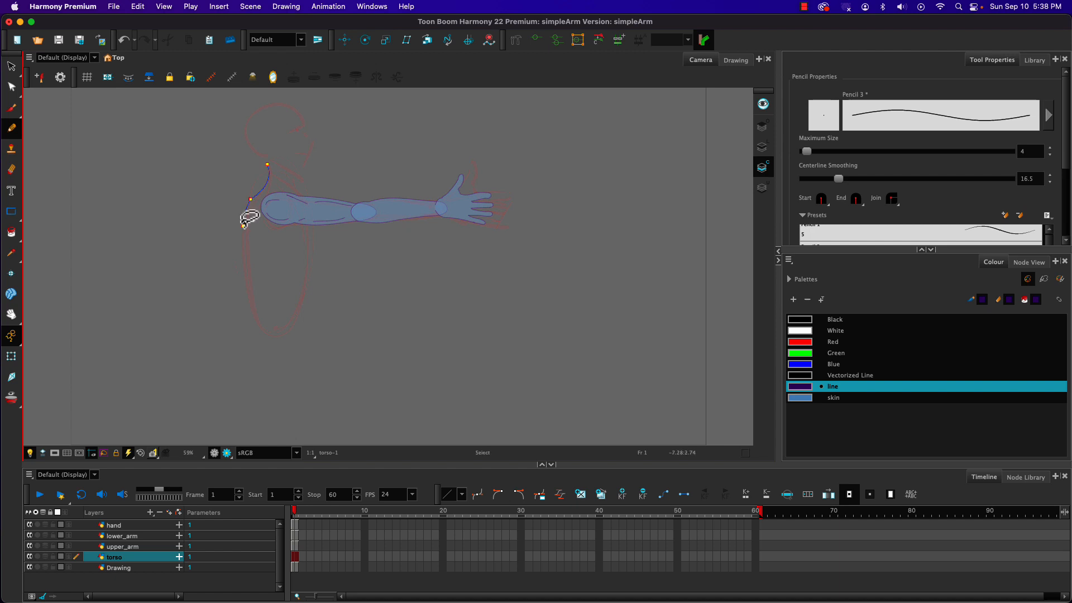
pyautogui.press('super+z')
pyautogui.click(762, 146)
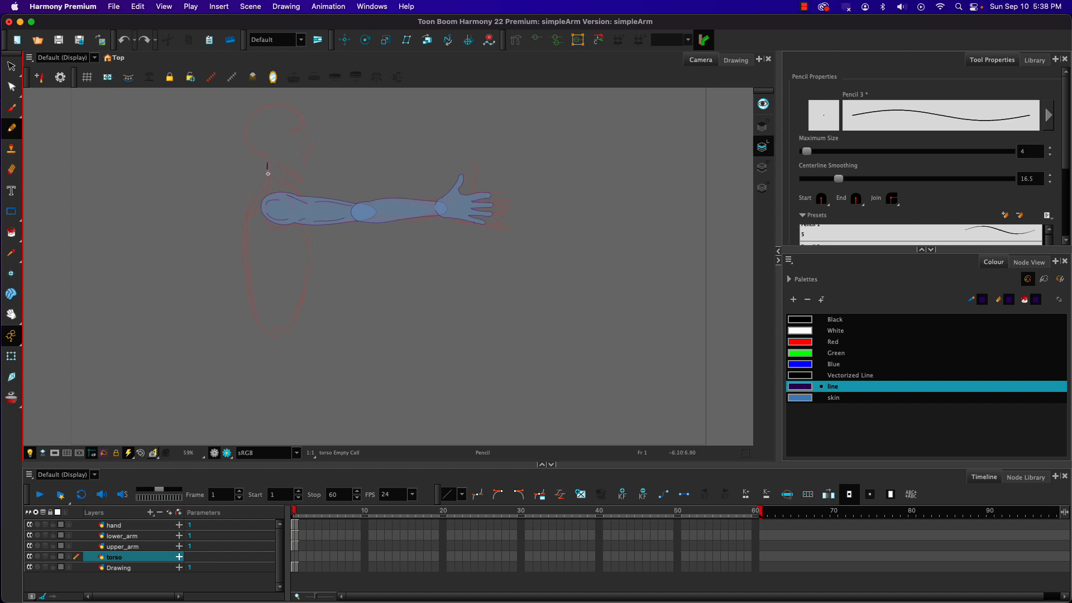
pyautogui.moveTo(268, 173); pyautogui.dragTo(268, 177)
pyautogui.moveTo(252, 203)
pyautogui.mouseDown()
pyautogui.moveTo(244, 244)
pyautogui.moveTo(254, 317)
pyautogui.mouseUp()
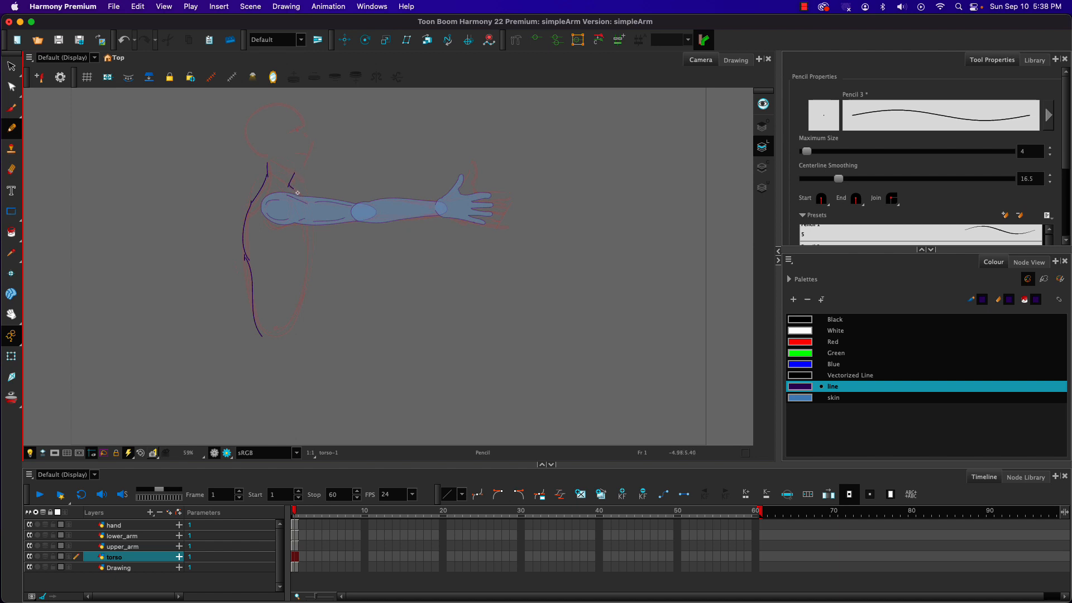
pyautogui.moveTo(297, 193)
pyautogui.mouseDown()
pyautogui.moveTo(314, 255)
pyautogui.moveTo(307, 332)
pyautogui.mouseUp()
# Draw the head profile with jaw, face details and a rounded skull over the sketch on the torso layer.
pyautogui.moveTo(276, 165); pyautogui.dragTo(299, 177)
pyautogui.moveTo(303, 119); pyautogui.dragTo(253, 103)
pyautogui.moveTo(249, 152); pyautogui.dragTo(267, 161)
pyautogui.press('super+z')
pyautogui.press('super+z')
pyautogui.moveTo(304, 119)
pyautogui.mouseDown()
pyautogui.moveTo(285, 107)
pyautogui.moveTo(260, 111)
pyautogui.moveTo(253, 154)
pyautogui.mouseUp()
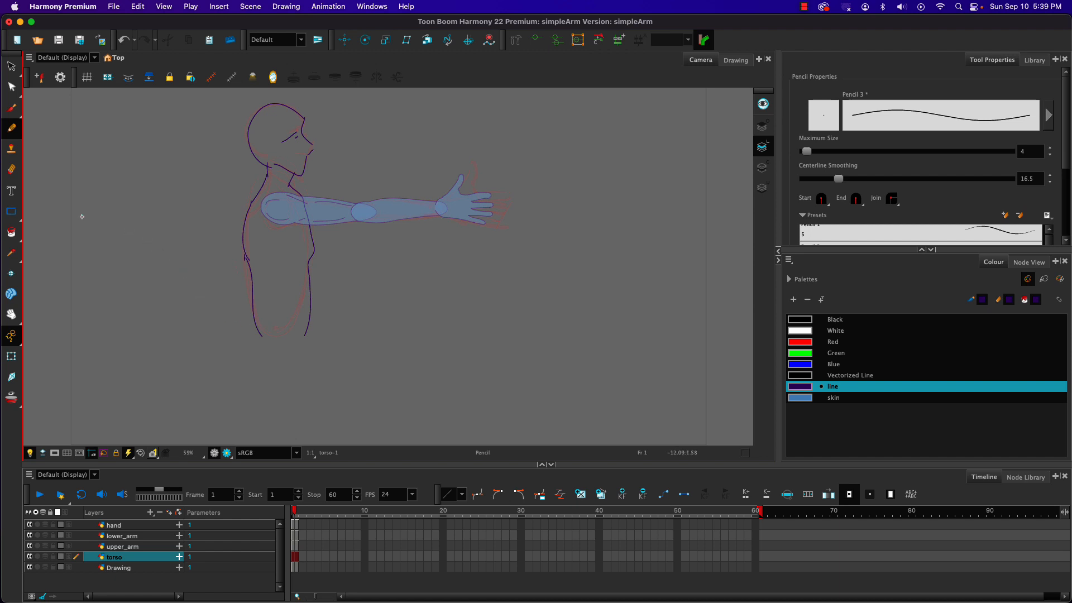
# Select all the torso layer's Line Art, create Colour Art strokes from it, and make Colour Art active.
pyautogui.click(18, 239)
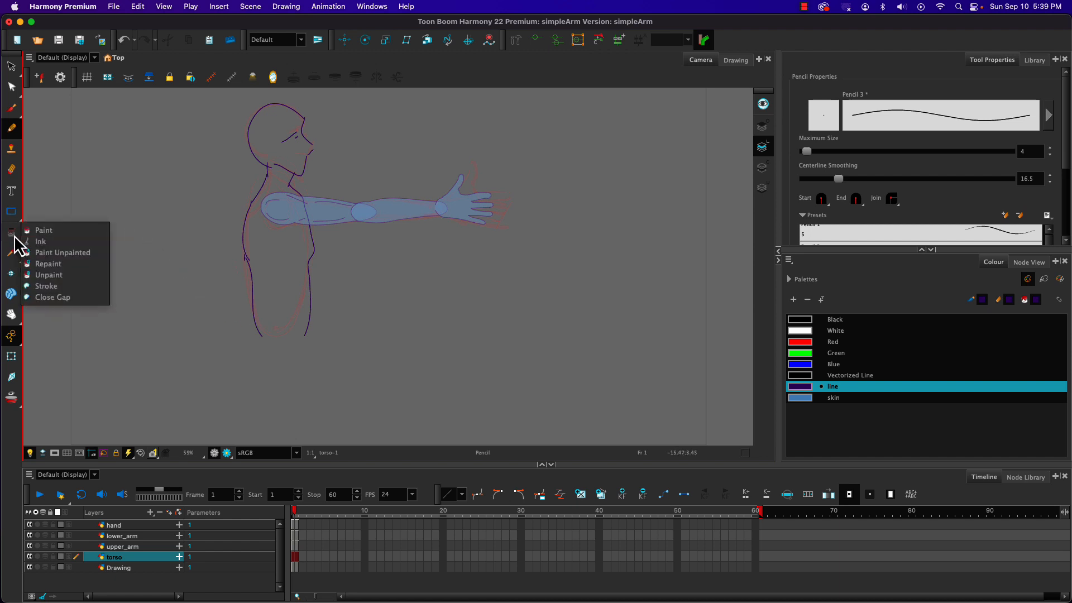
pyautogui.click(12, 71)
pyautogui.moveTo(211, 136)
pyautogui.mouseDown()
pyautogui.moveTo(251, 103)
pyautogui.moveTo(178, 212)
pyautogui.moveTo(173, 189)
pyautogui.mouseUp()
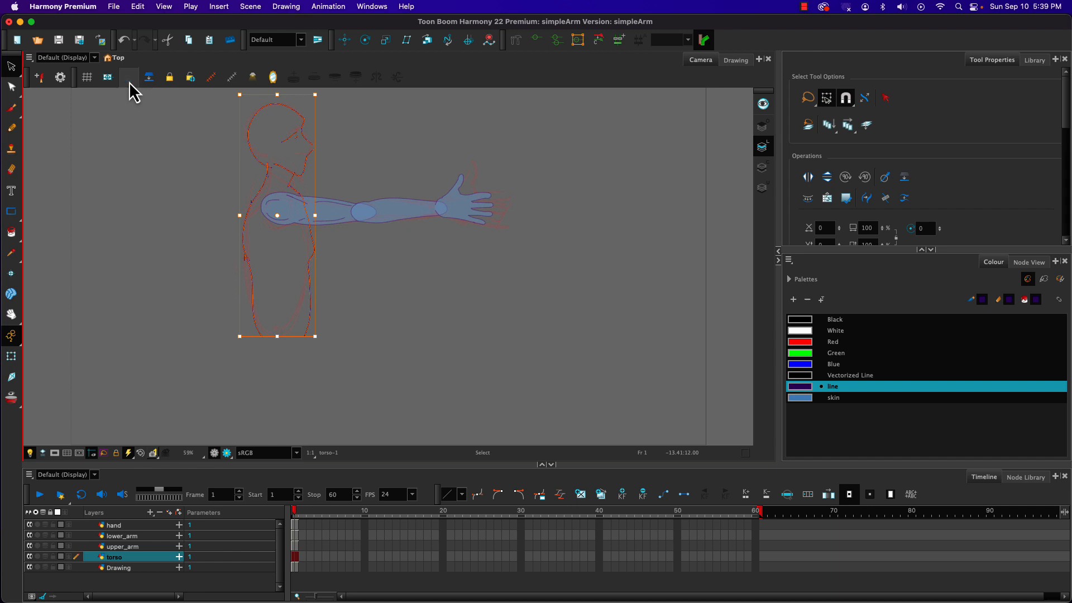
pyautogui.click(763, 167)
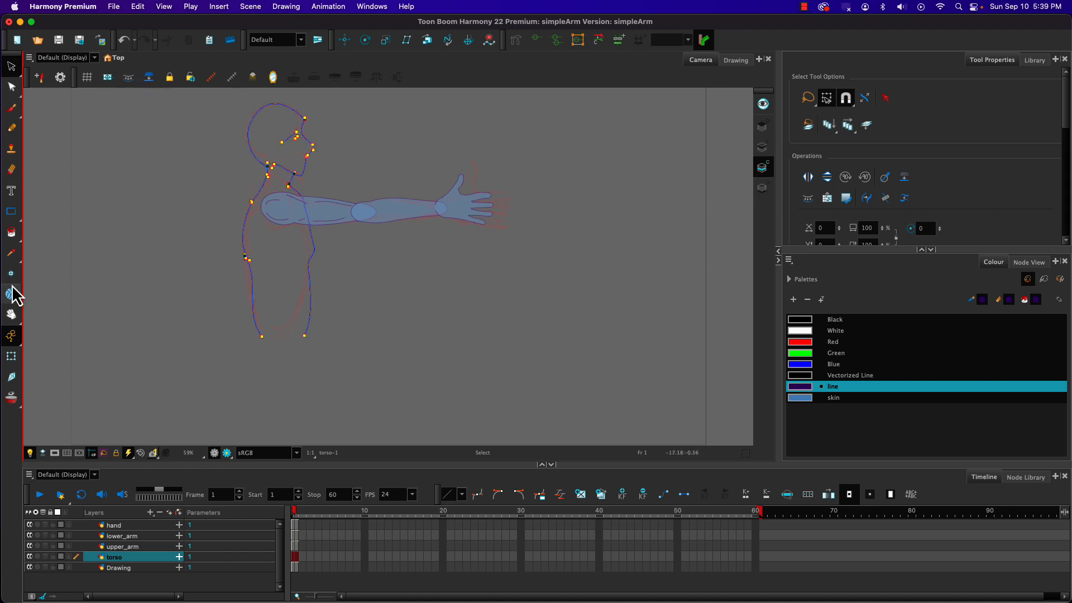
# Close the open lower end of the torso in Colour Art with an invisible line using the Stroke tool.
pyautogui.click(20, 239)
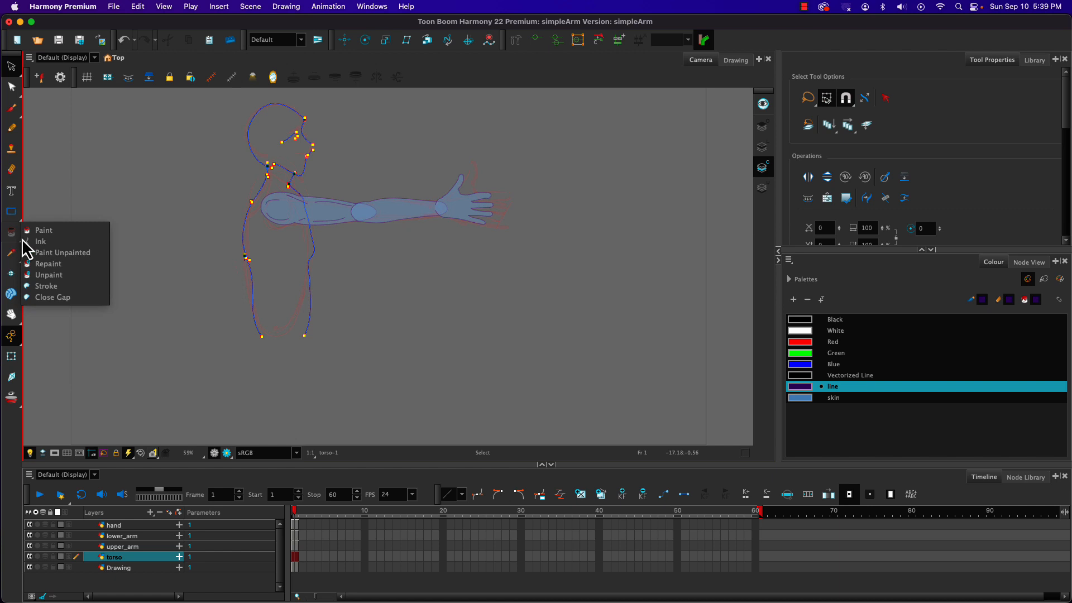
pyautogui.click(38, 288)
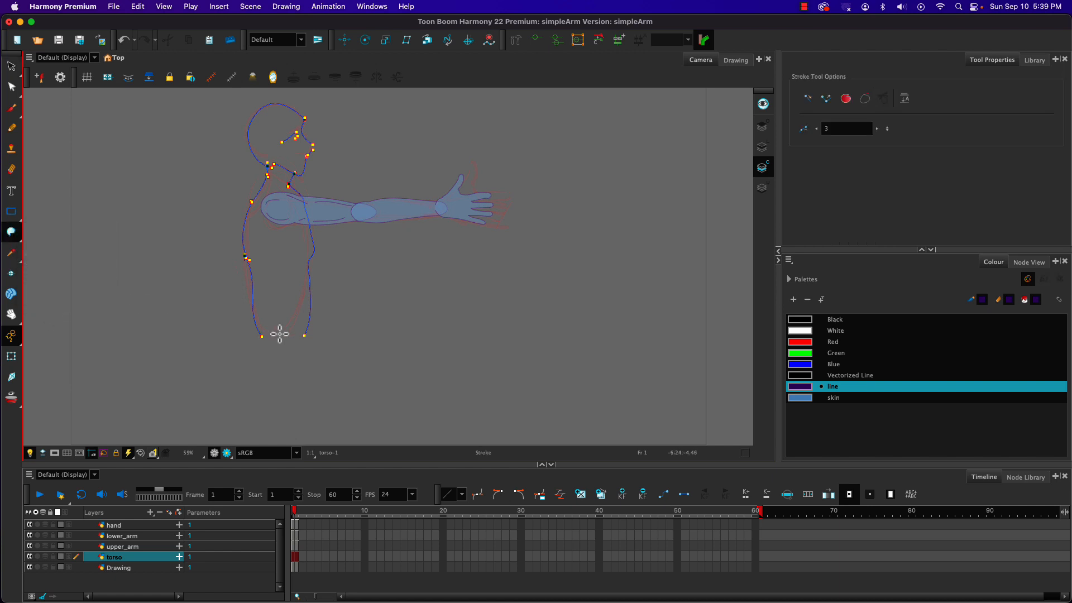
pyautogui.moveTo(255, 334)
pyautogui.mouseDown()
pyautogui.moveTo(294, 342)
pyautogui.moveTo(305, 333)
pyautogui.mouseUp()
# Fill the torso, neck and head in Colour Art with the skin colour using the Paint tool.
pyautogui.click(11, 232)
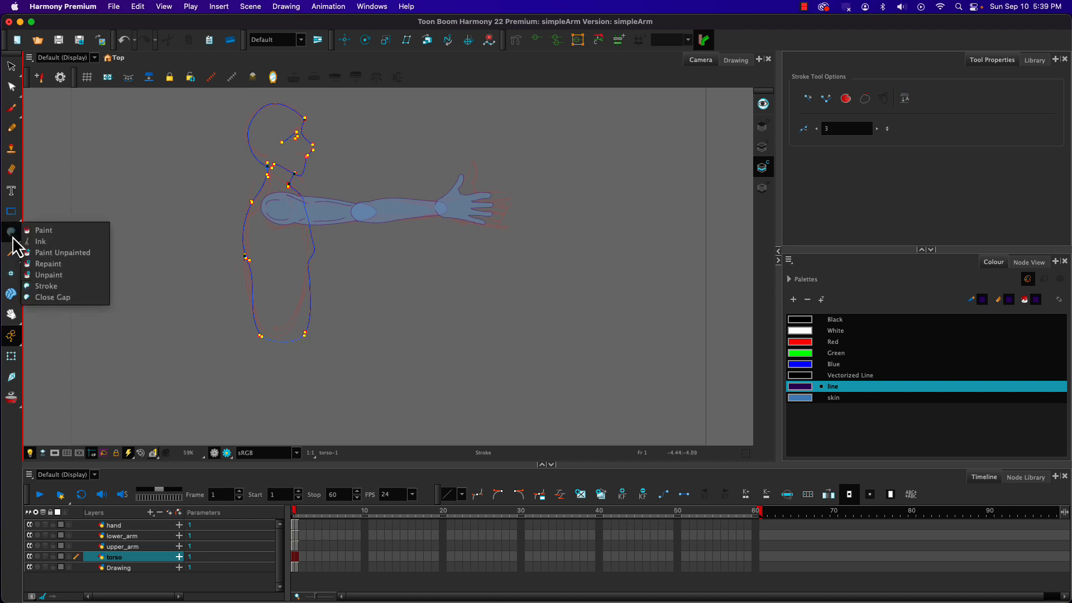
pyautogui.click(41, 228)
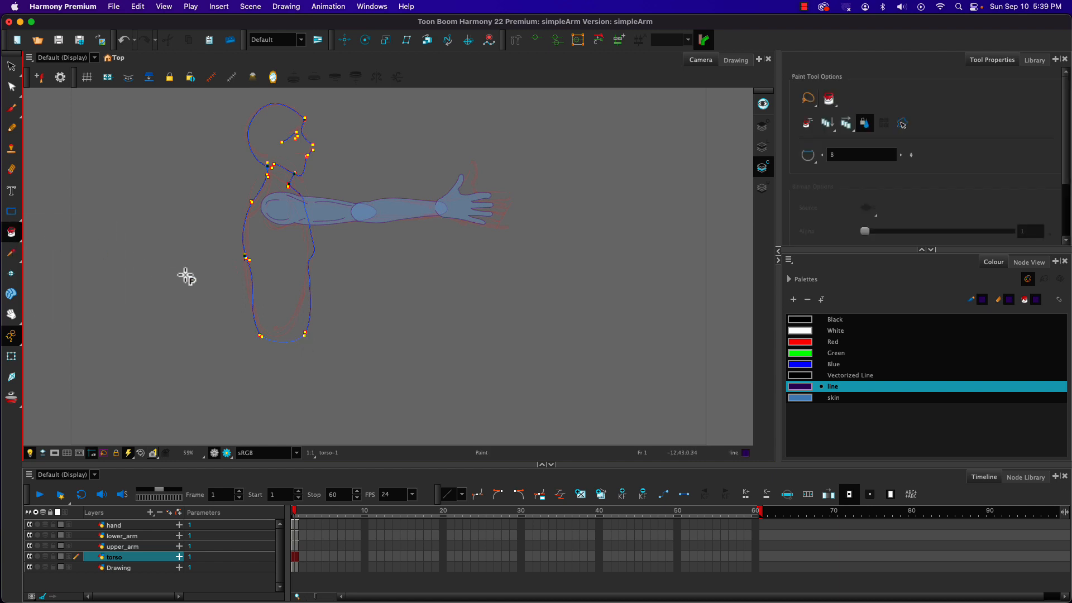
pyautogui.click(805, 397)
pyautogui.click(265, 266)
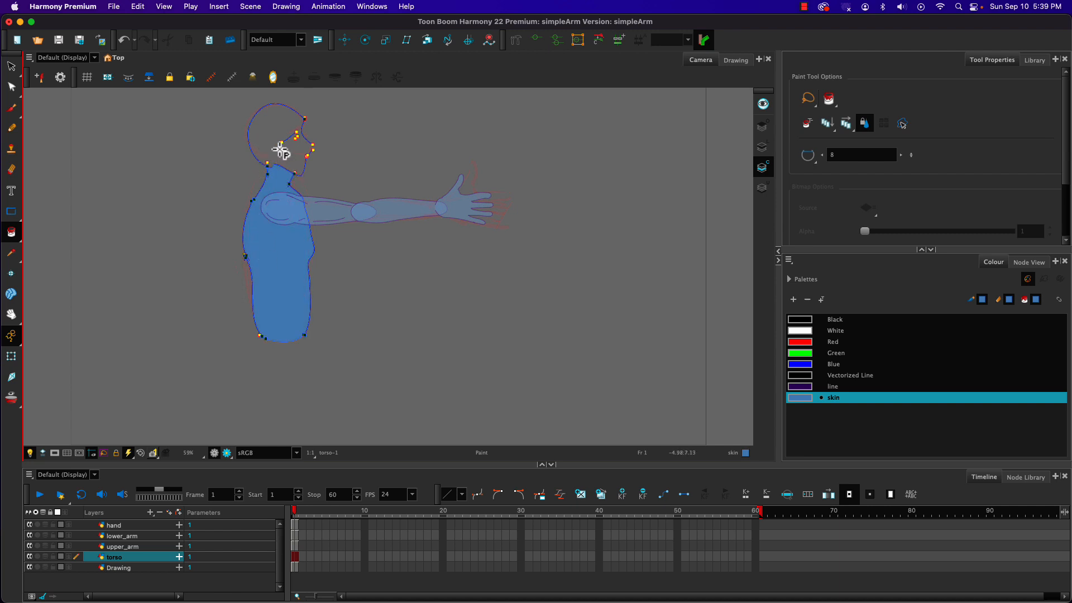
pyautogui.scroll(-3, 268, 138)
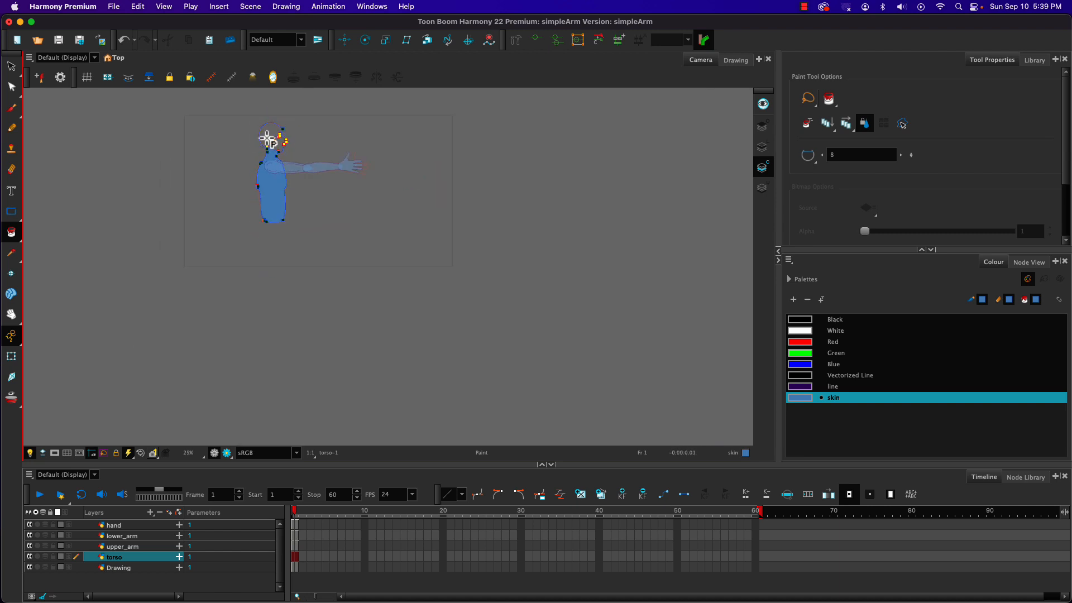
pyautogui.scroll(-1, 269, 138)
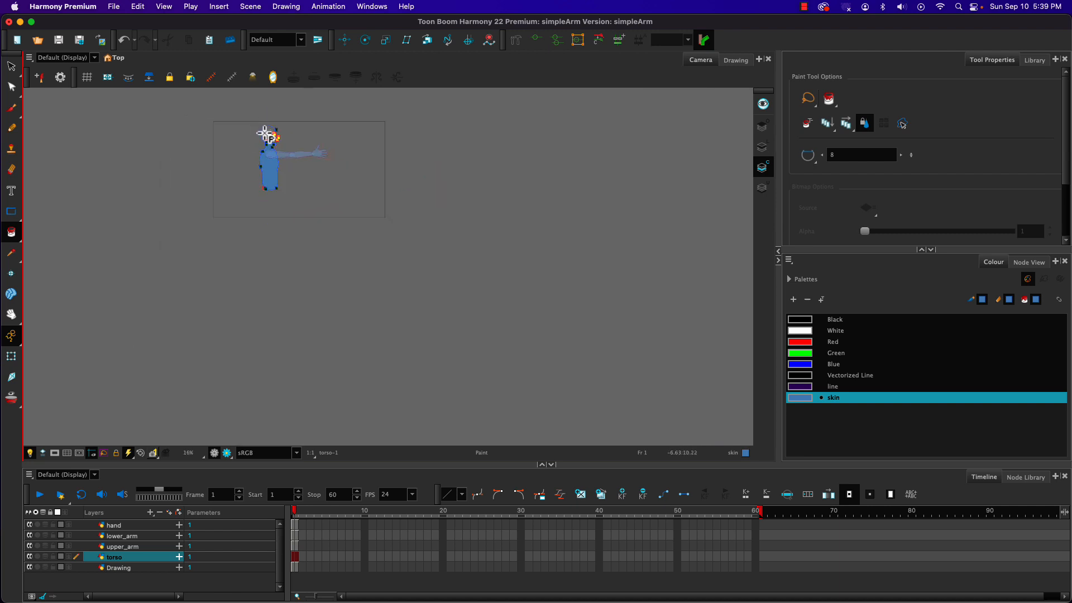
pyautogui.click(268, 136)
# Switch to the Transform tool and clear the torso selection so the whole figure can be viewed.
pyautogui.scroll(3, 261, 145)
pyautogui.scroll(3, 261, 145)
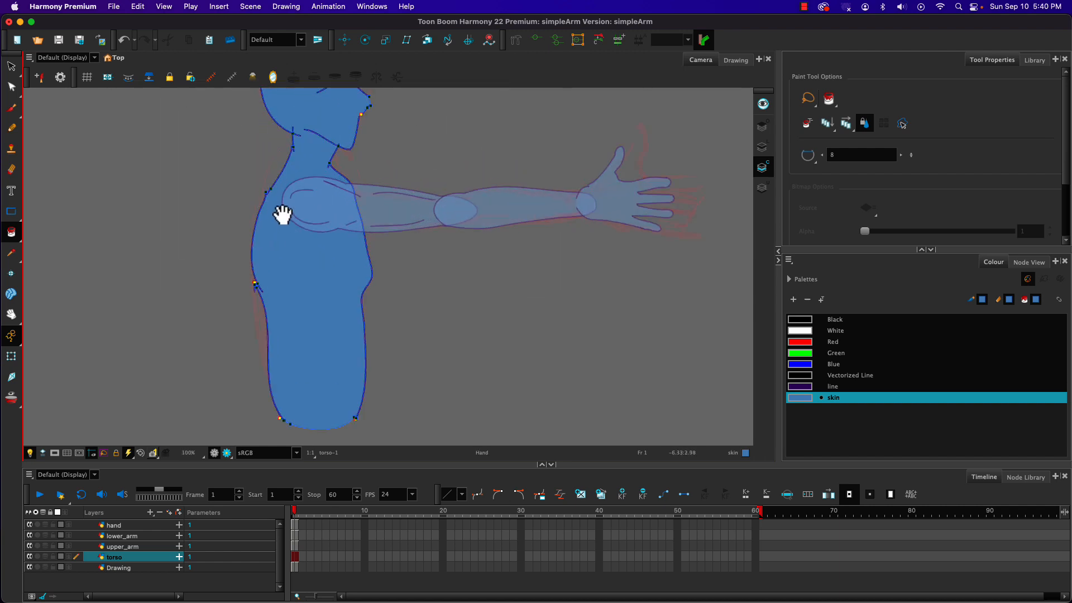
pyautogui.moveTo(282, 214); pyautogui.dragTo(298, 254)
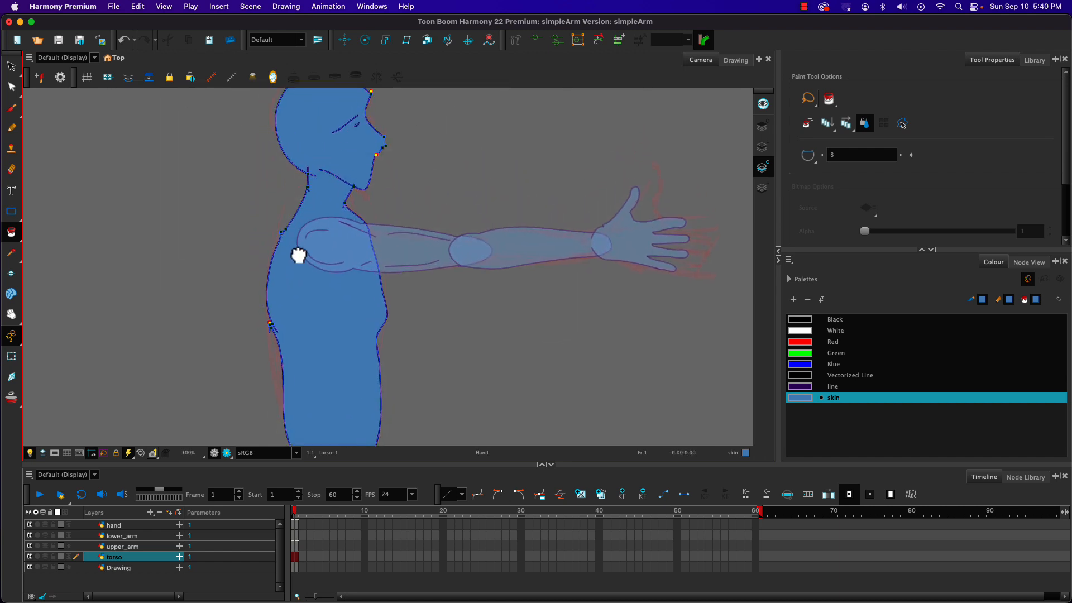
pyautogui.scroll(-3, 292, 242)
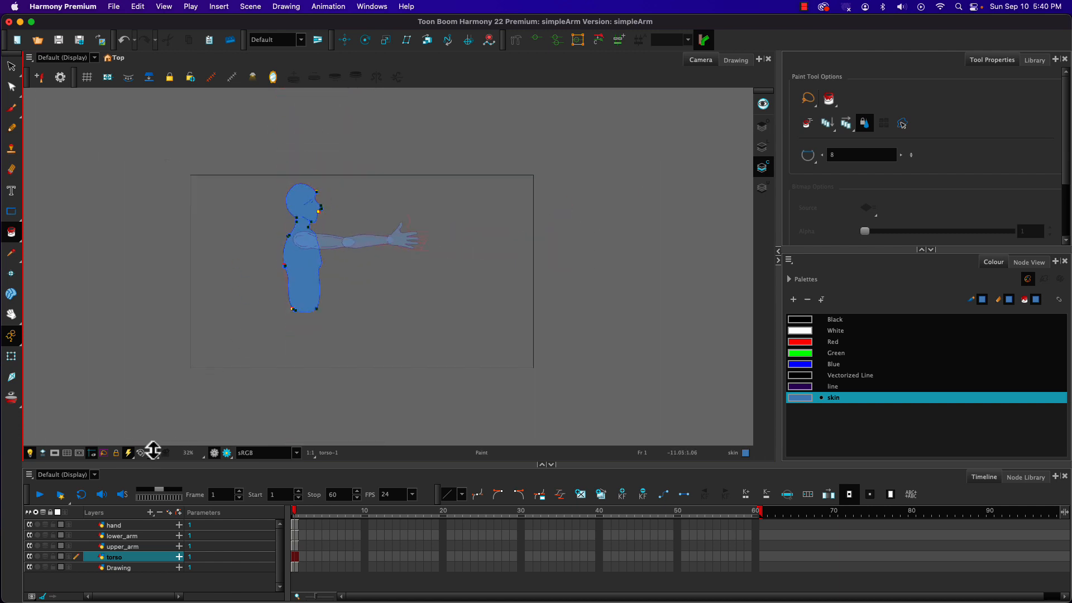
pyautogui.click(12, 359)
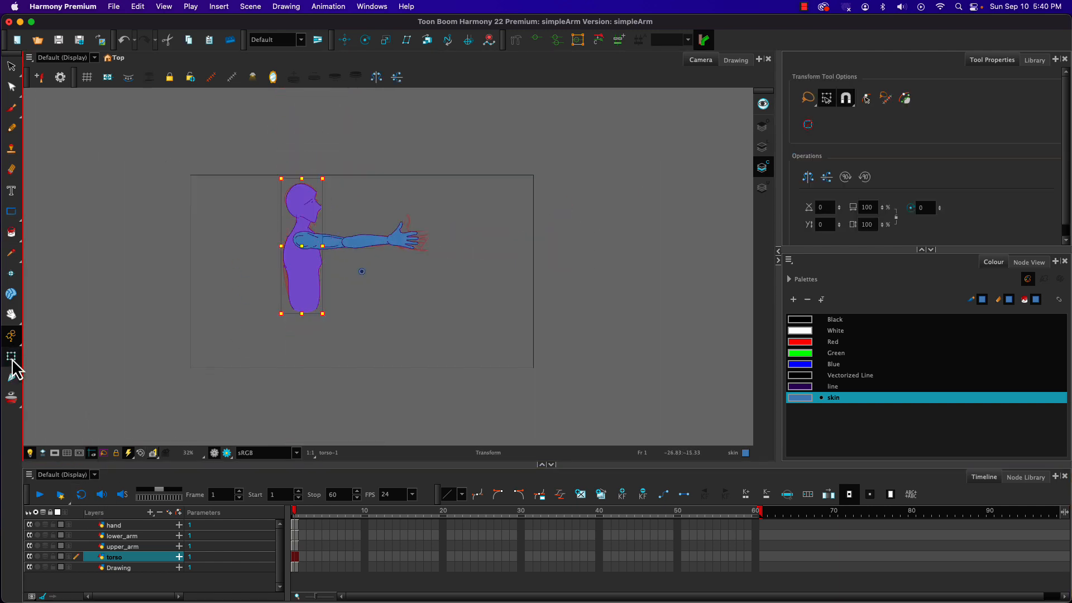
pyautogui.click(75, 387)
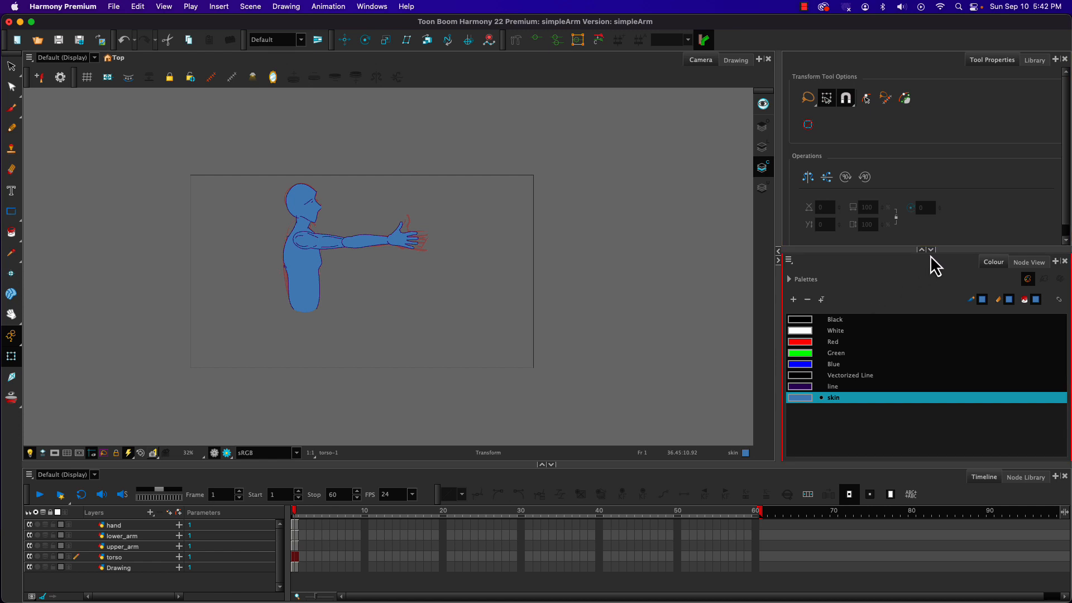
# In the Node View, order the network above the Display node with 25% X overlap, layer spacing 60 and vertical spacing 5.
pyautogui.click(1017, 266)
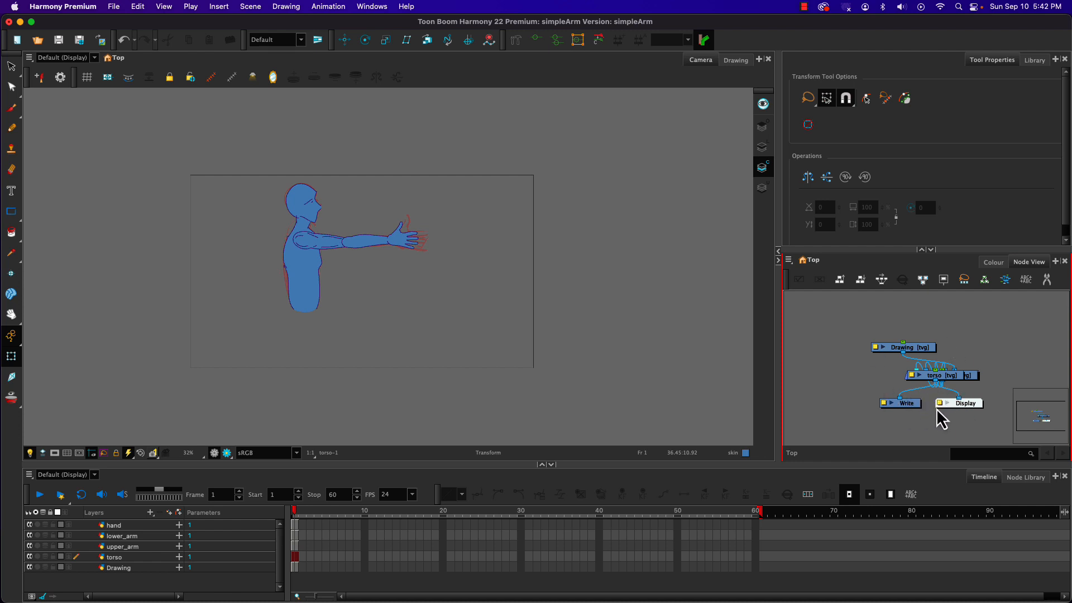
pyautogui.click(972, 407)
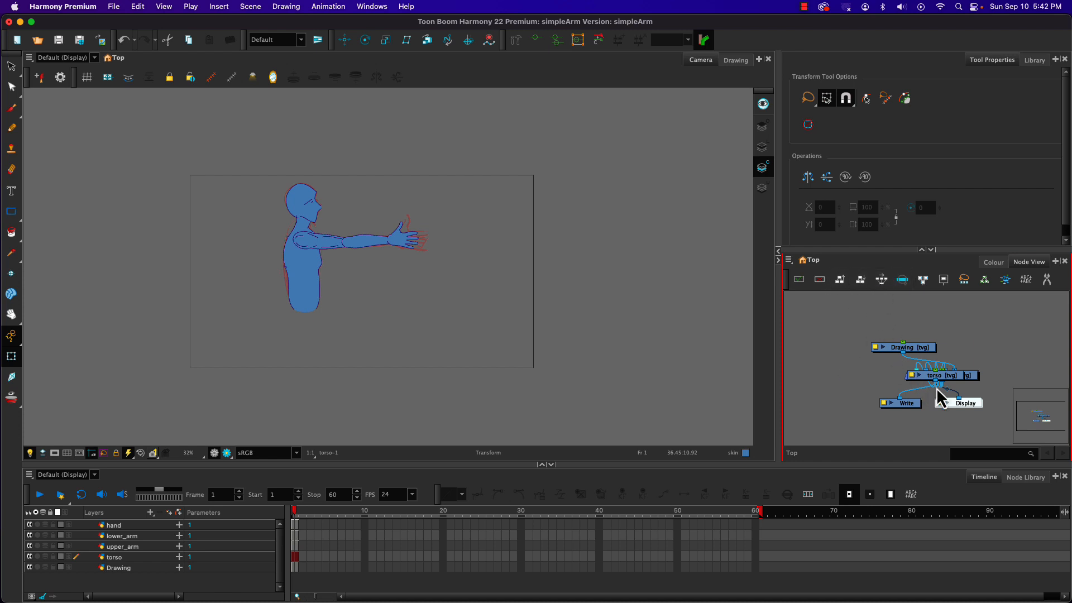
pyautogui.click(840, 284)
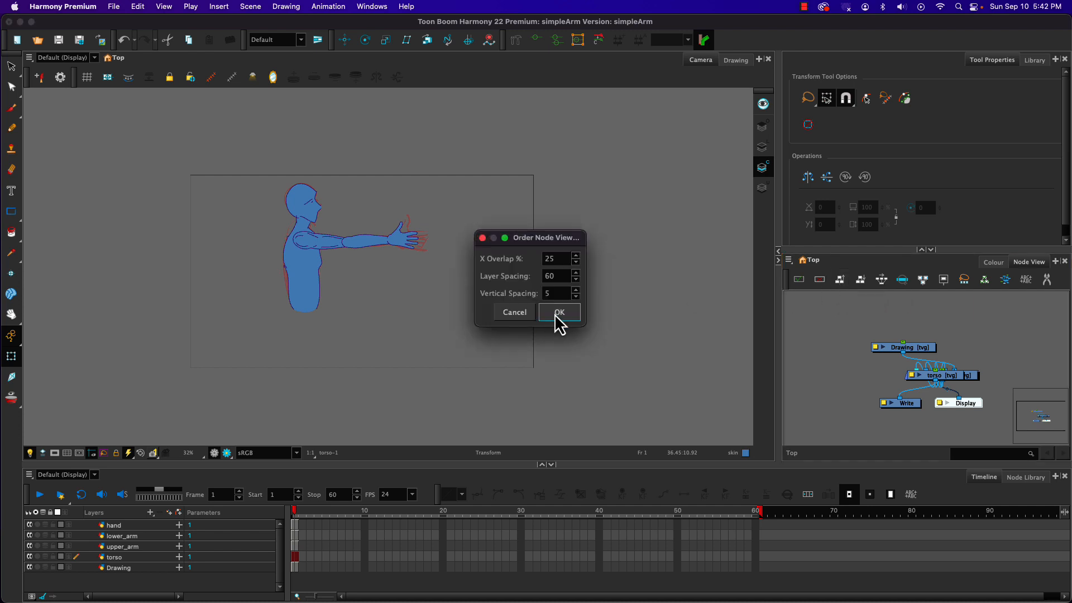
pyautogui.click(556, 316)
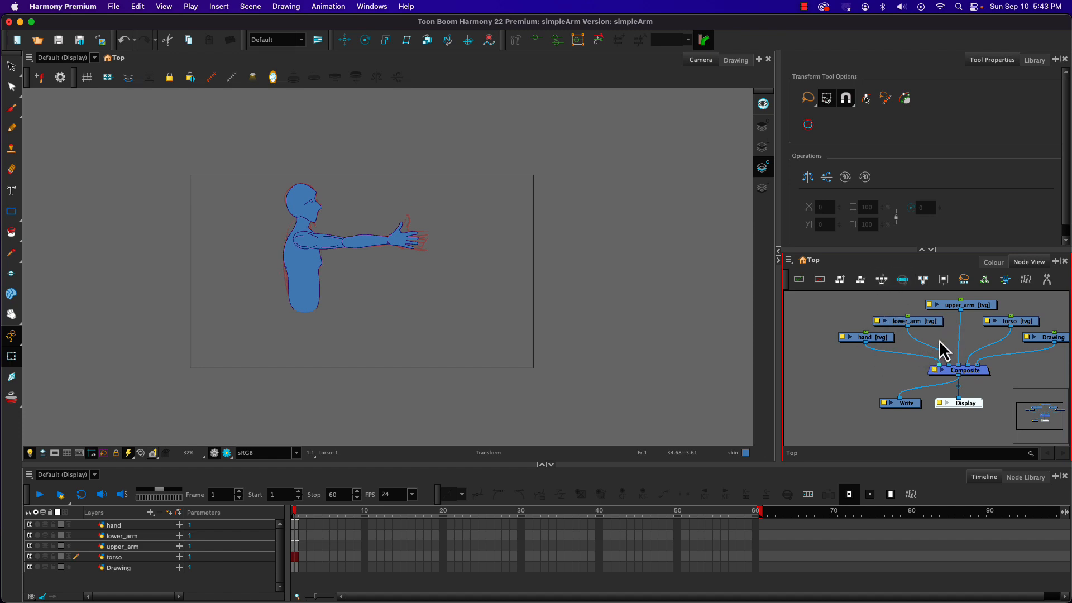
# Enlarge the Node View to fill the screen and move the Drawing node down beside the Display node.
pyautogui.press('ctrl+super+f')
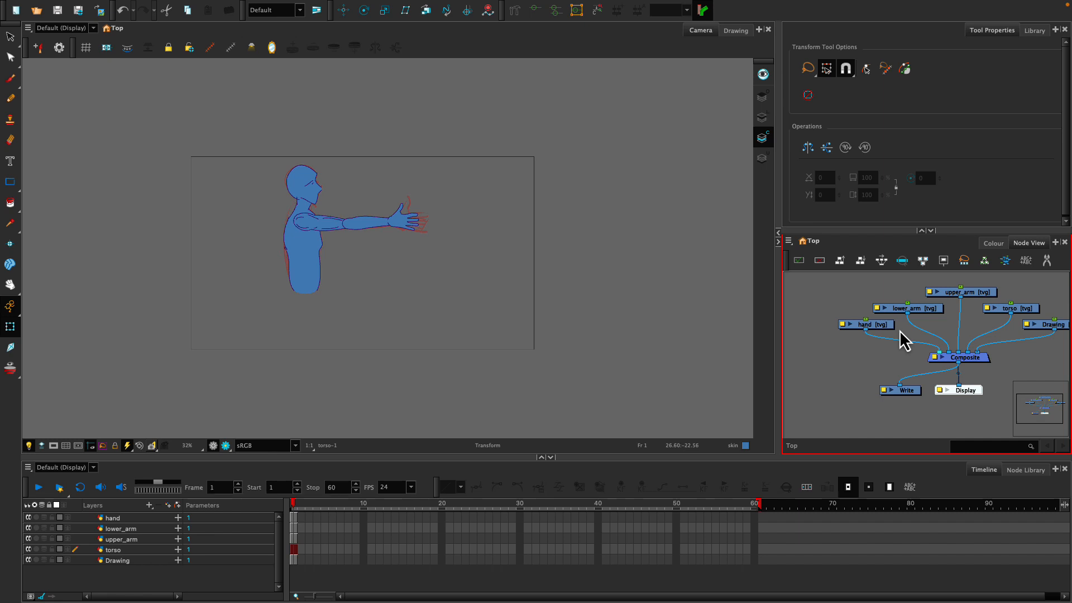
pyautogui.press('`')
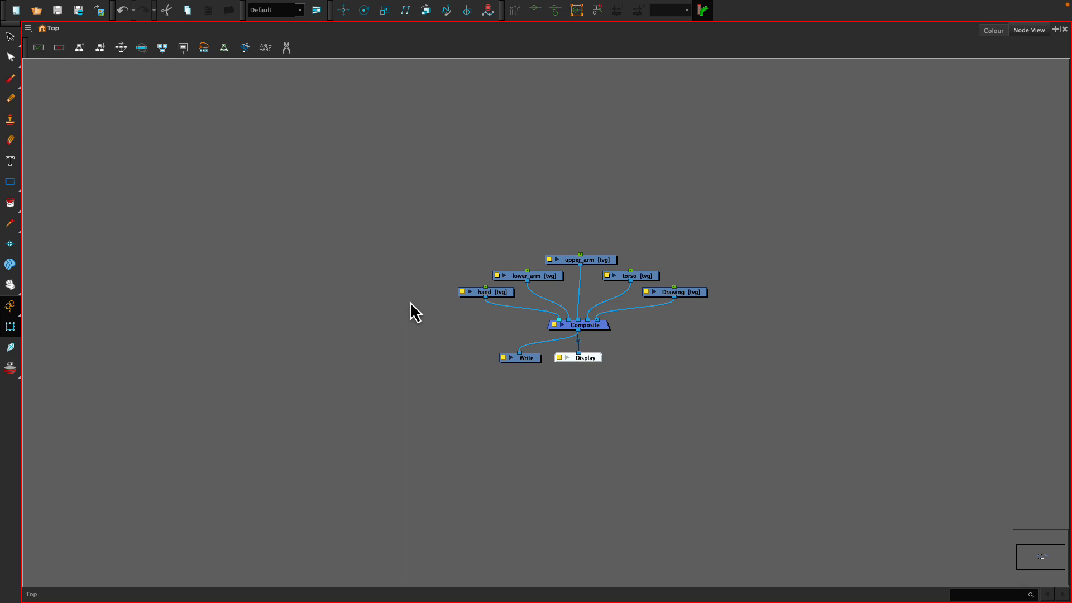
pyautogui.click(665, 292)
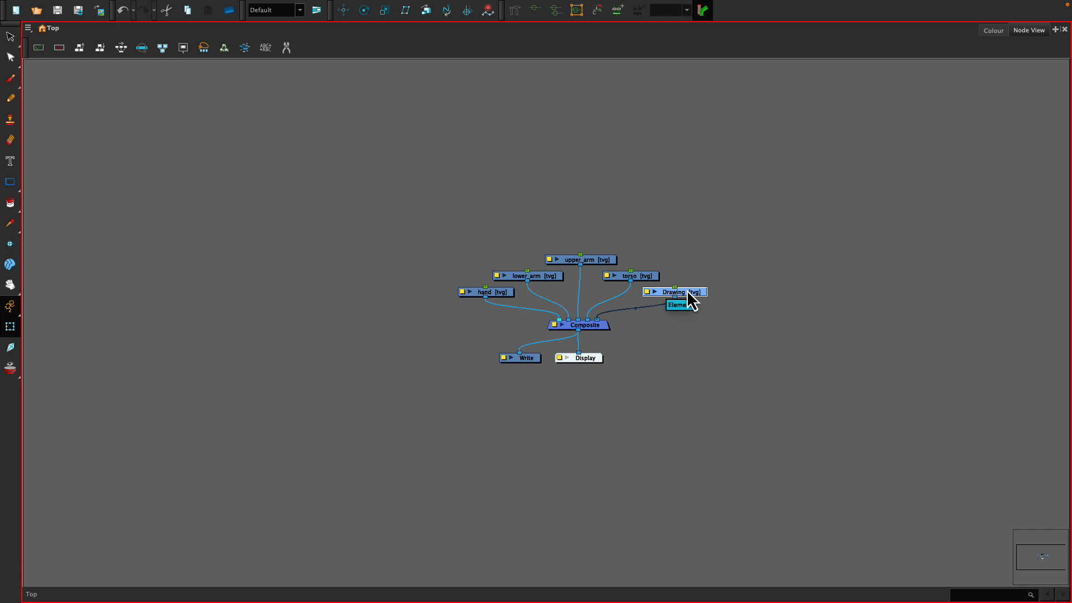
pyautogui.moveTo(692, 295); pyautogui.dragTo(705, 371)
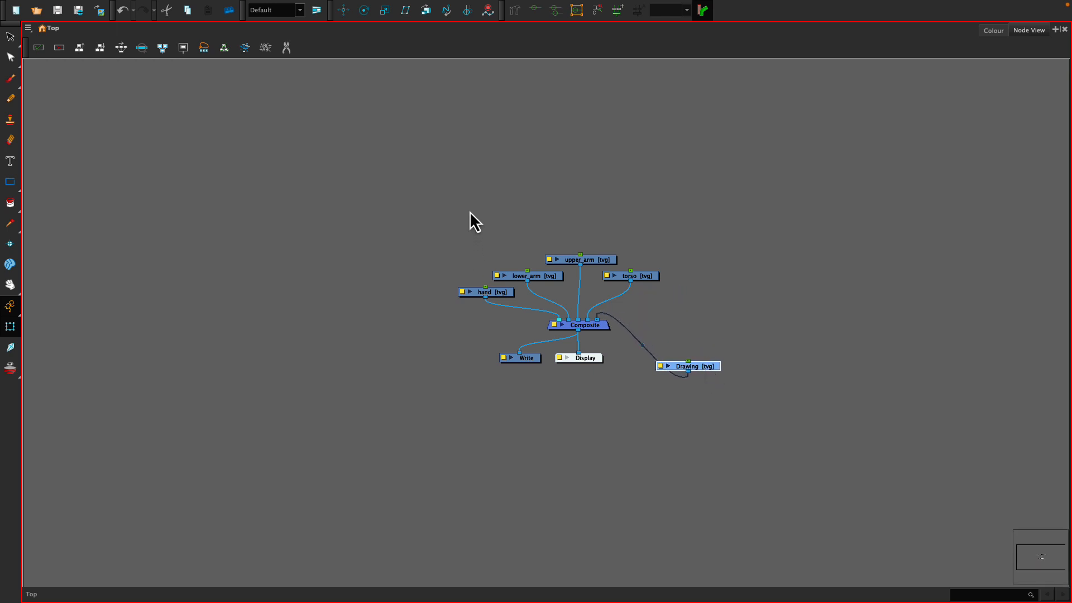
# Select the hand, lower_arm, upper_arm and torso nodes together and order them in one row above the Composite node.
pyautogui.moveTo(470, 212)
pyautogui.mouseDown()
pyautogui.moveTo(471, 235)
pyautogui.moveTo(655, 307)
pyautogui.mouseUp()
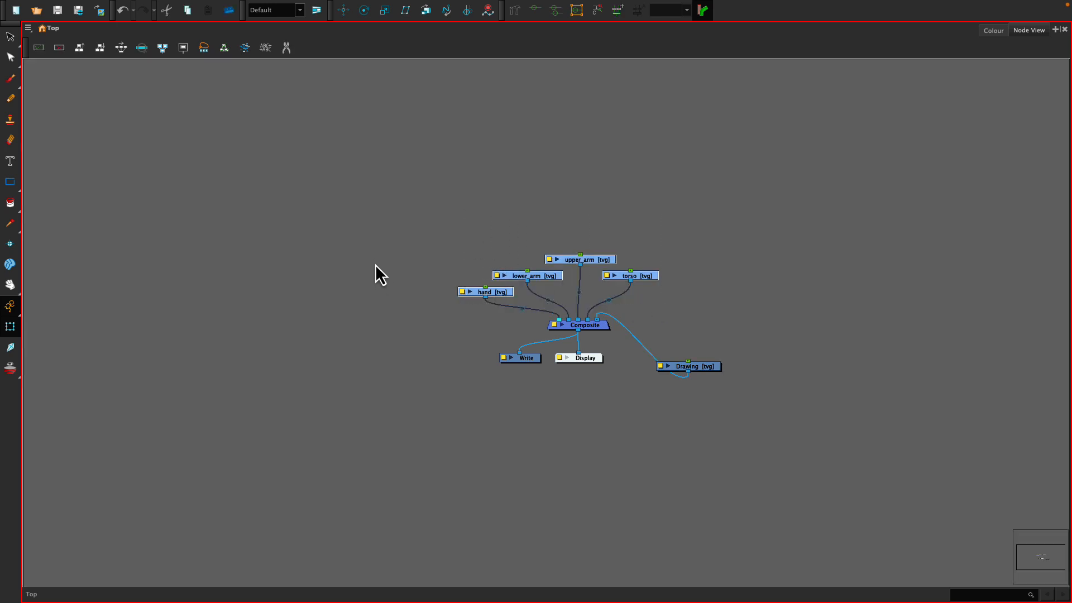
pyautogui.click(121, 52)
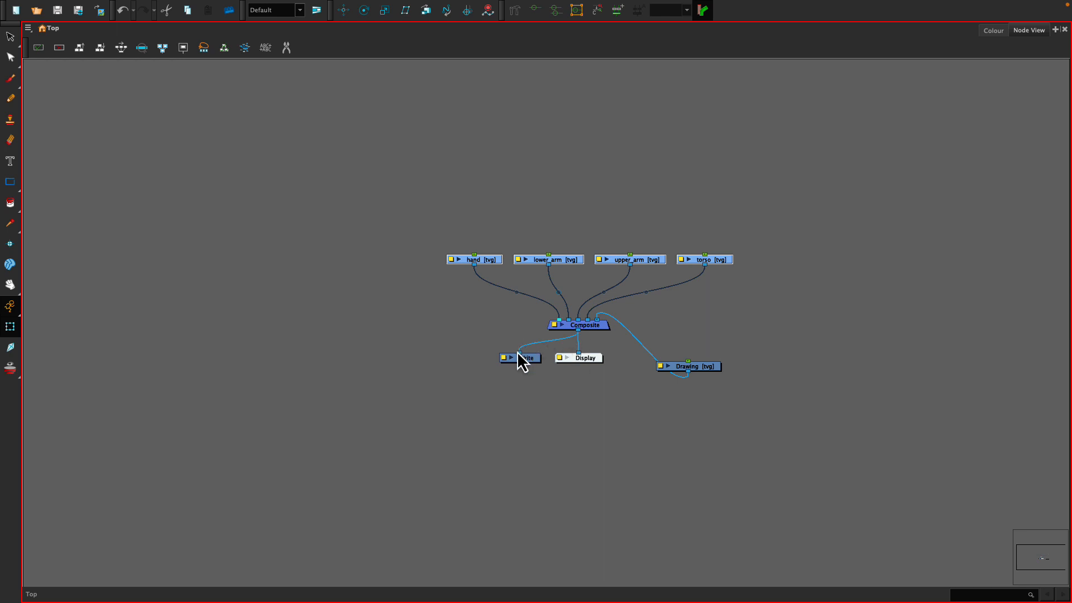
# In the Write node's properties, enable movie output and set its format to H.264/MPEG-4 (*.mov).
pyautogui.doubleClick(504, 358)
pyautogui.click(503, 359)
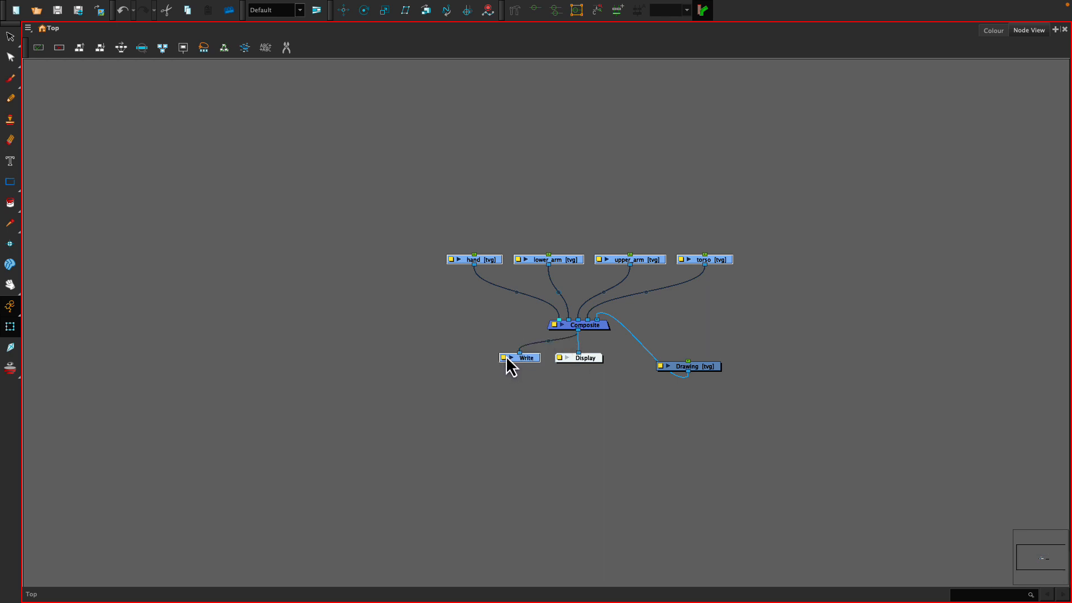
pyautogui.click(504, 359)
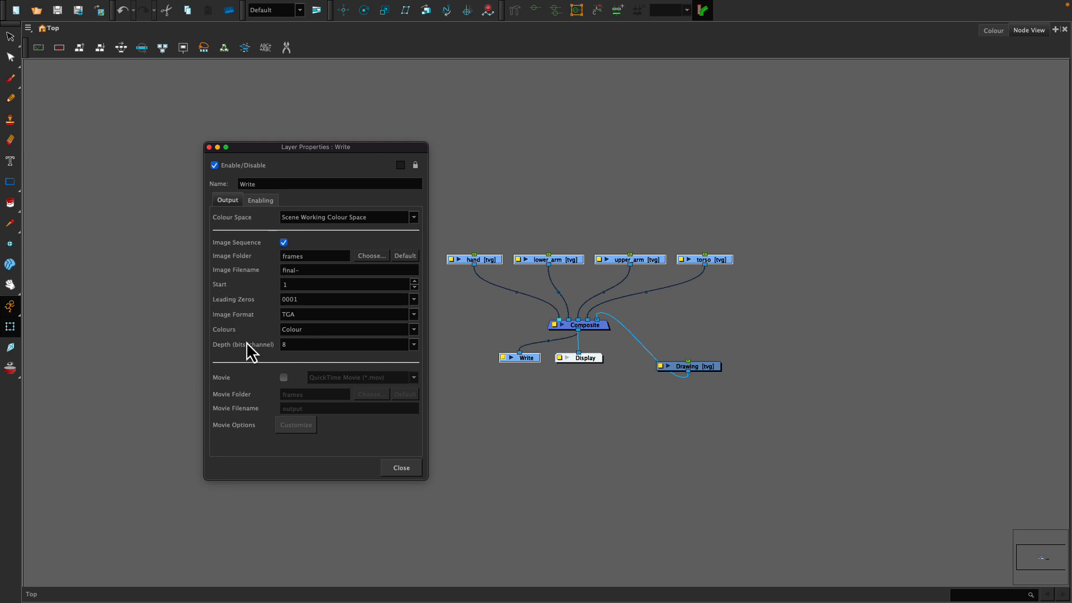
pyautogui.click(283, 377)
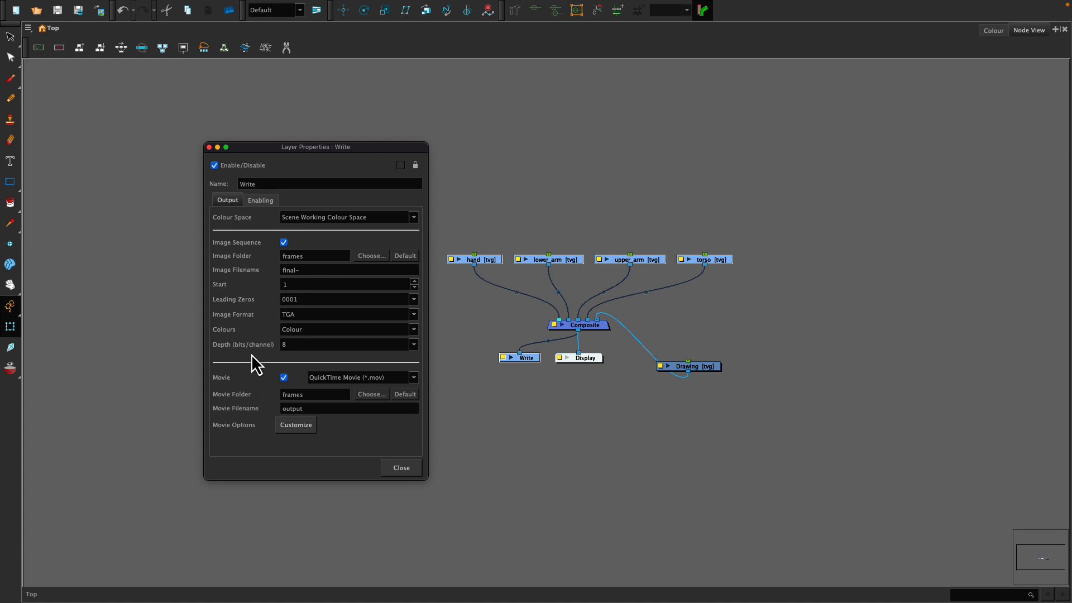
pyautogui.click(413, 378)
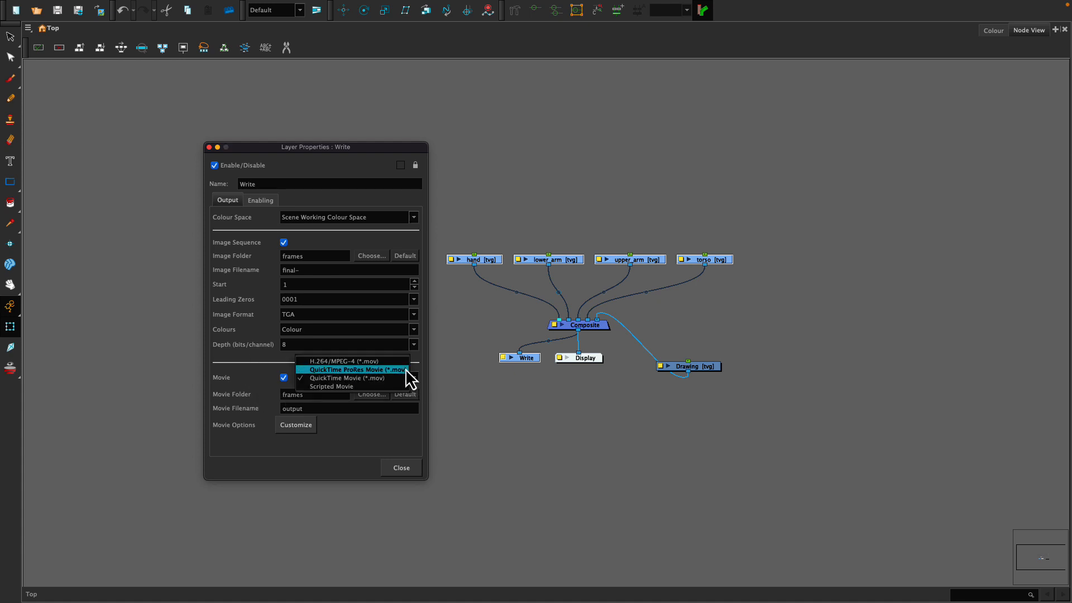
pyautogui.click(310, 362)
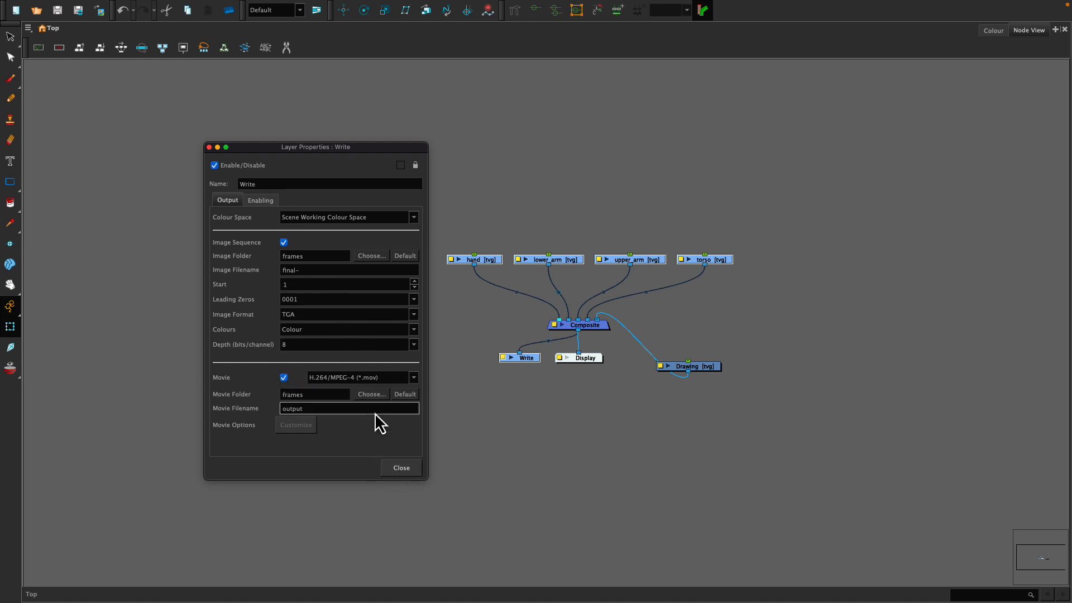
pyautogui.click(401, 467)
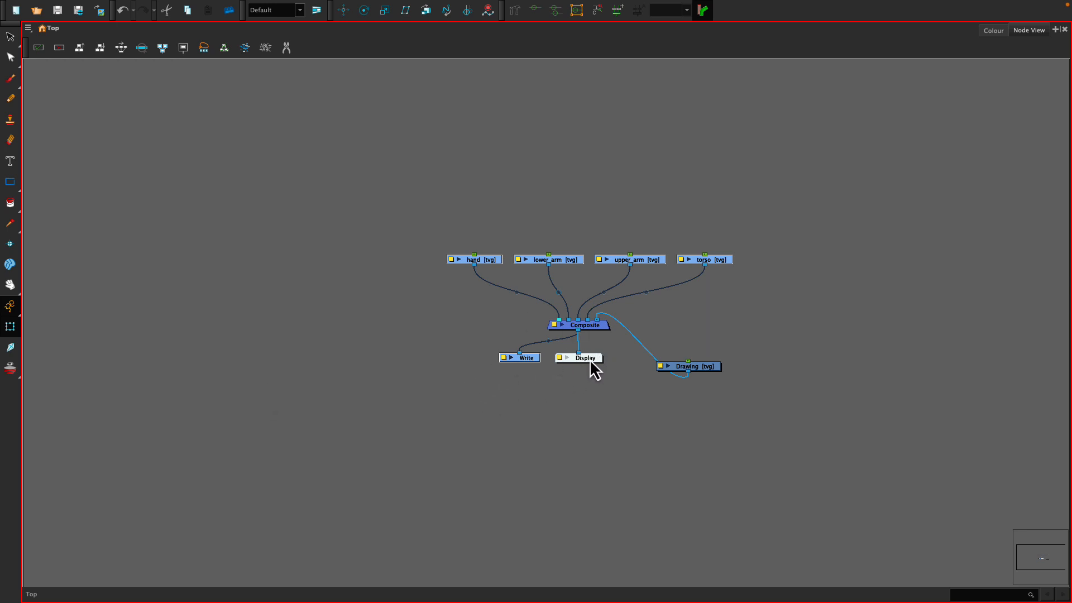
# Try adding an individual parent peg to each of the four drawing nodes, and undo it.
pyautogui.moveTo(597, 307); pyautogui.dragTo(593, 330)
pyautogui.hotkey('ctrl', 'p')
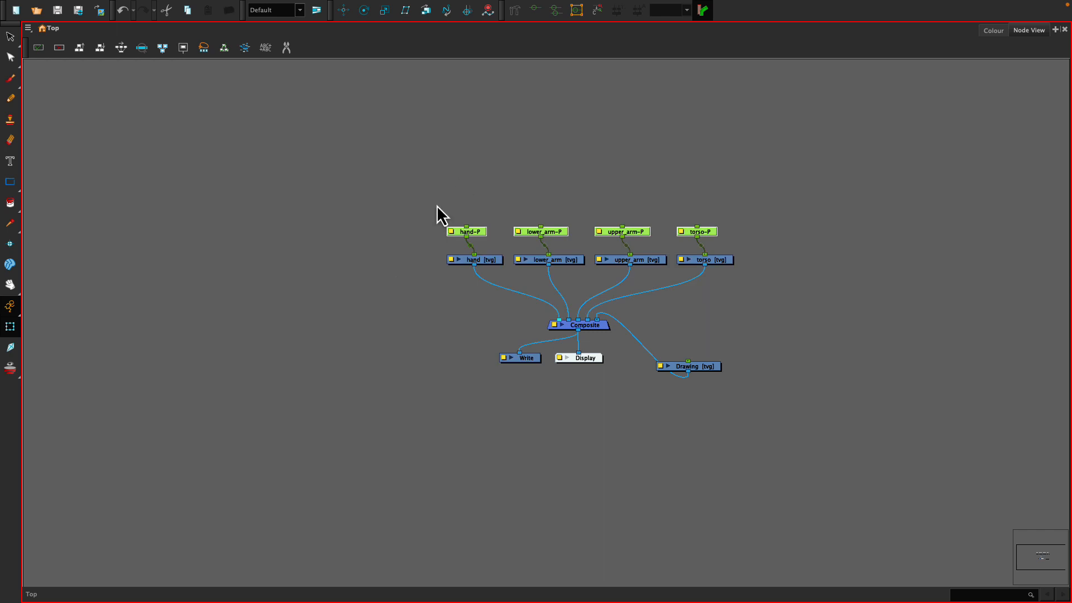
pyautogui.hotkey('ctrl', 'z')
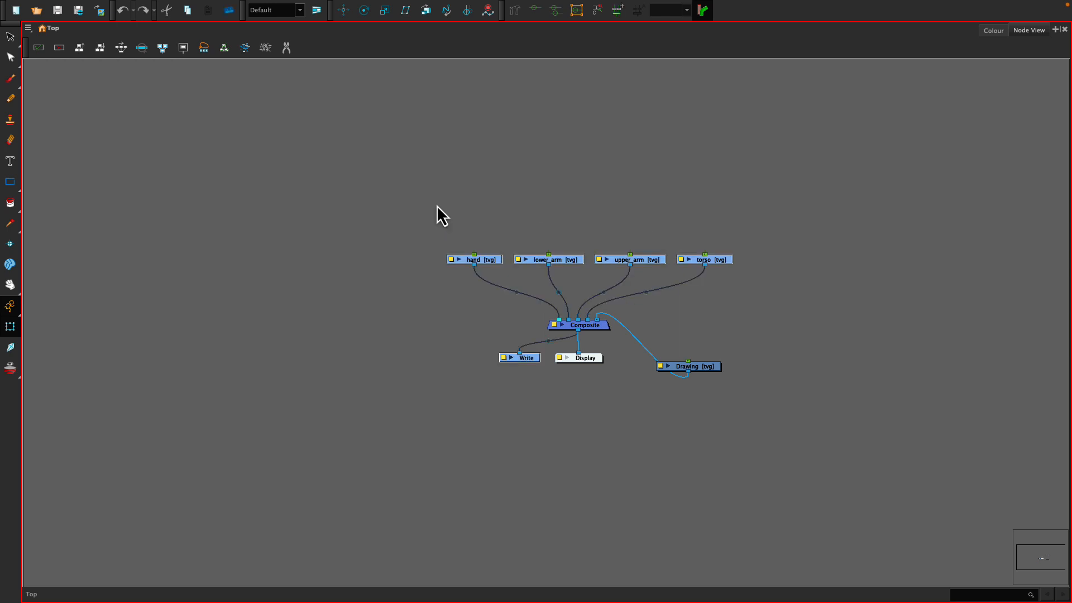
# Add one shared peg above the four body-part drawing nodes and view its transformation and pivot properties.
pyautogui.moveTo(416, 196)
pyautogui.mouseDown()
pyautogui.moveTo(419, 207)
pyautogui.moveTo(551, 263)
pyautogui.moveTo(771, 273)
pyautogui.mouseUp()
pyautogui.hotkey('ctrl', 'p')
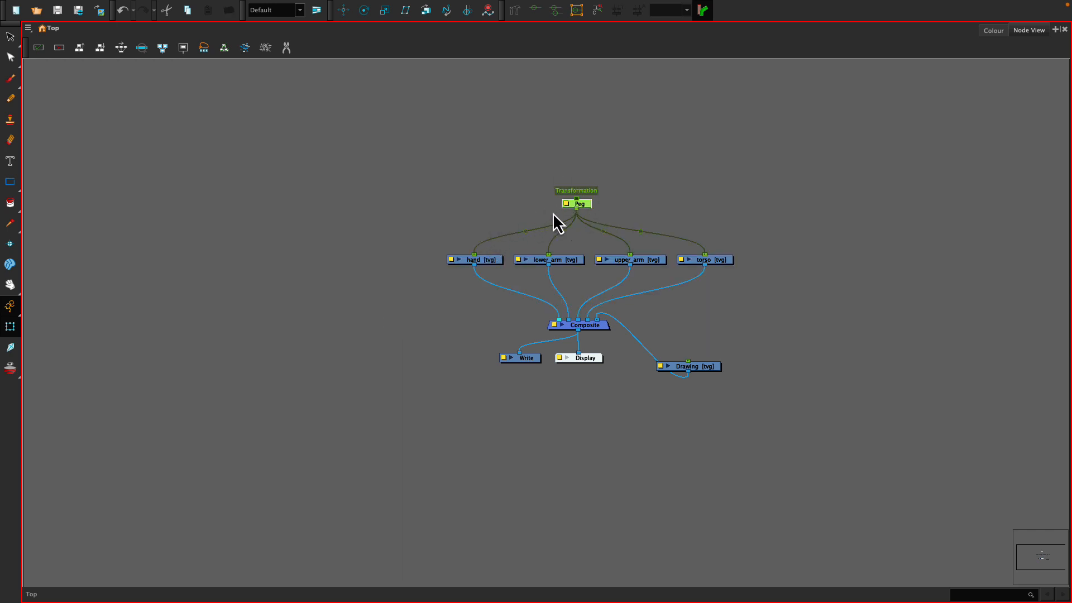
pyautogui.doubleClick(567, 205)
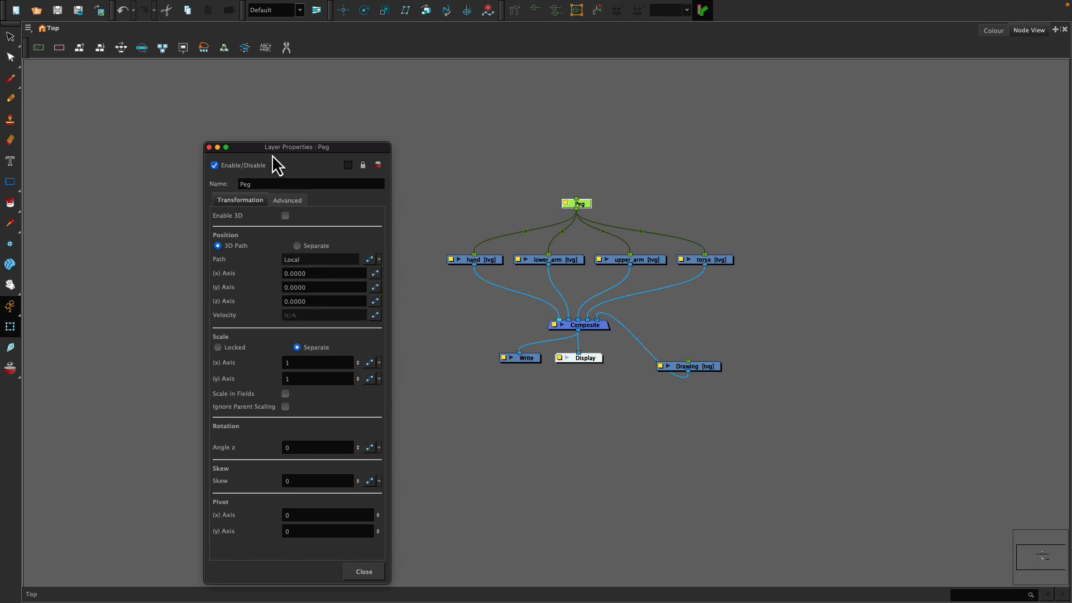
pyautogui.moveTo(274, 147); pyautogui.dragTo(337, 110)
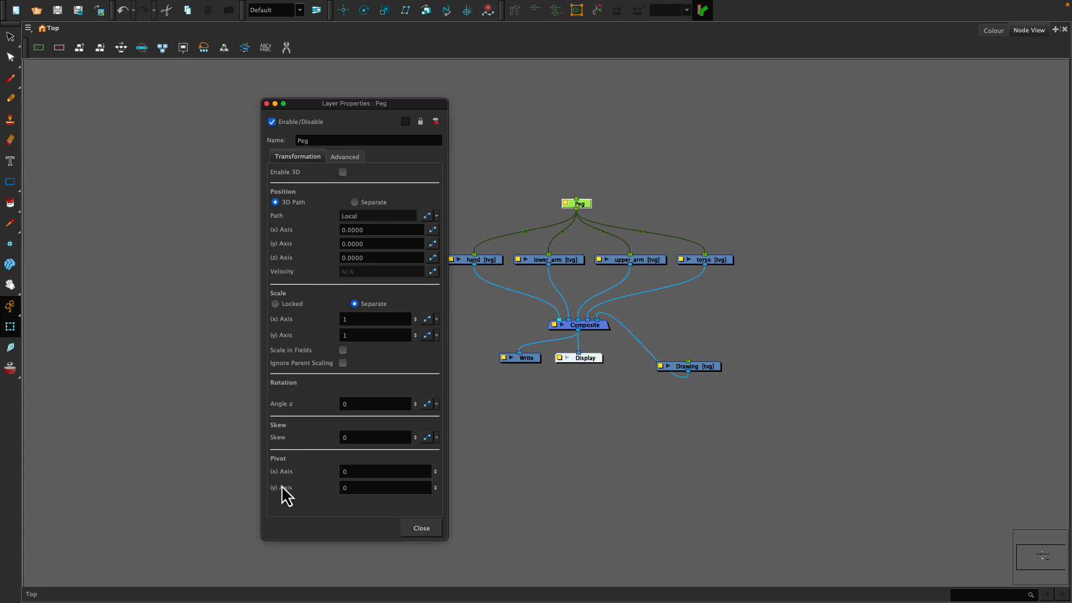
pyautogui.click(343, 493)
pyautogui.click(413, 529)
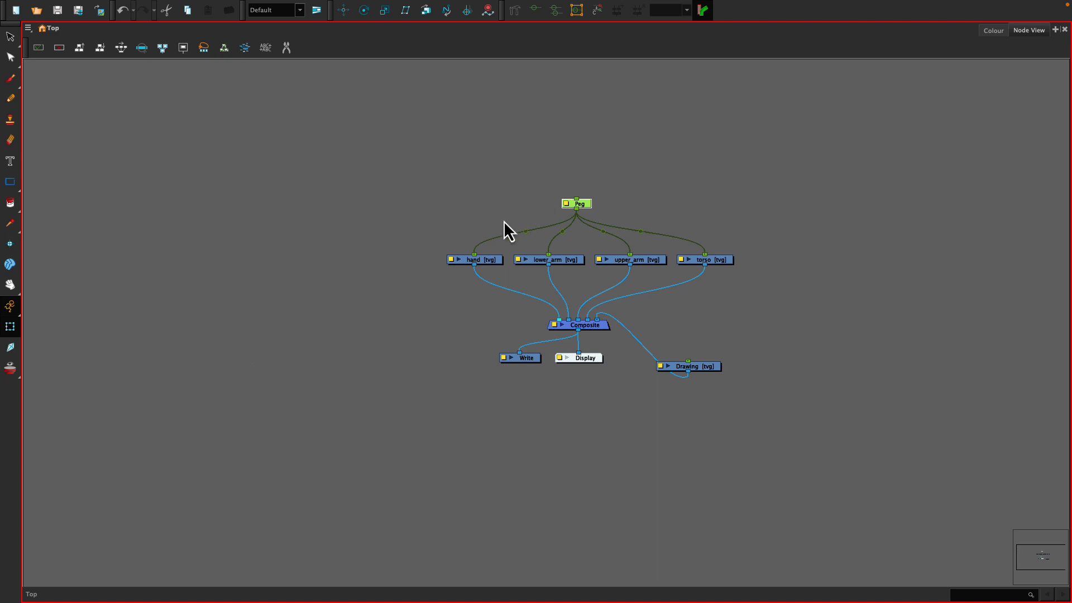
# Delete the shared peg above the four drawing nodes.
pyautogui.click(531, 182)
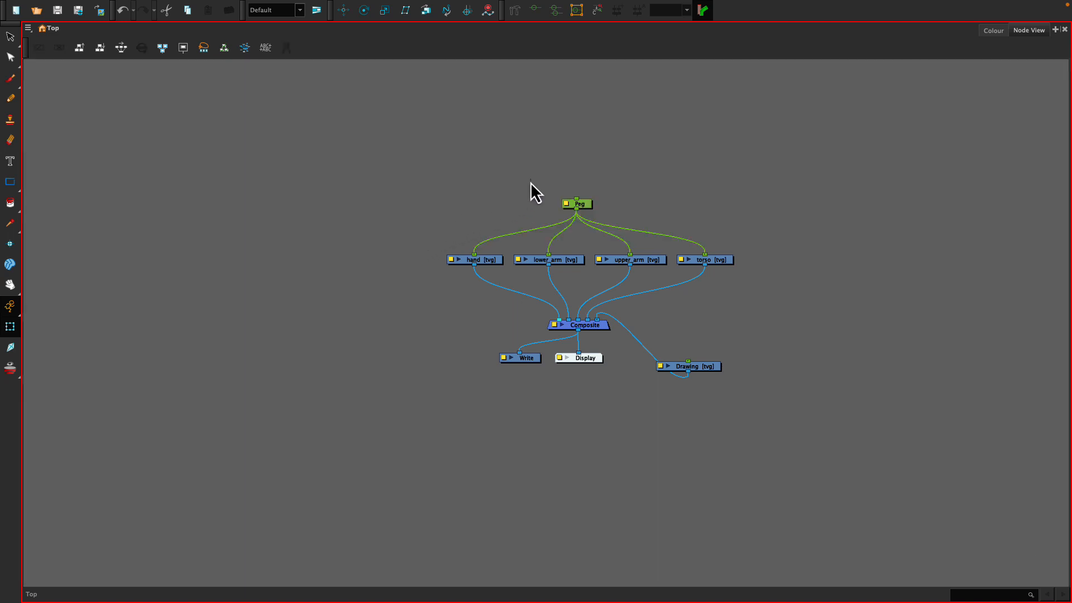
pyautogui.click(581, 204)
pyautogui.press('Delete')
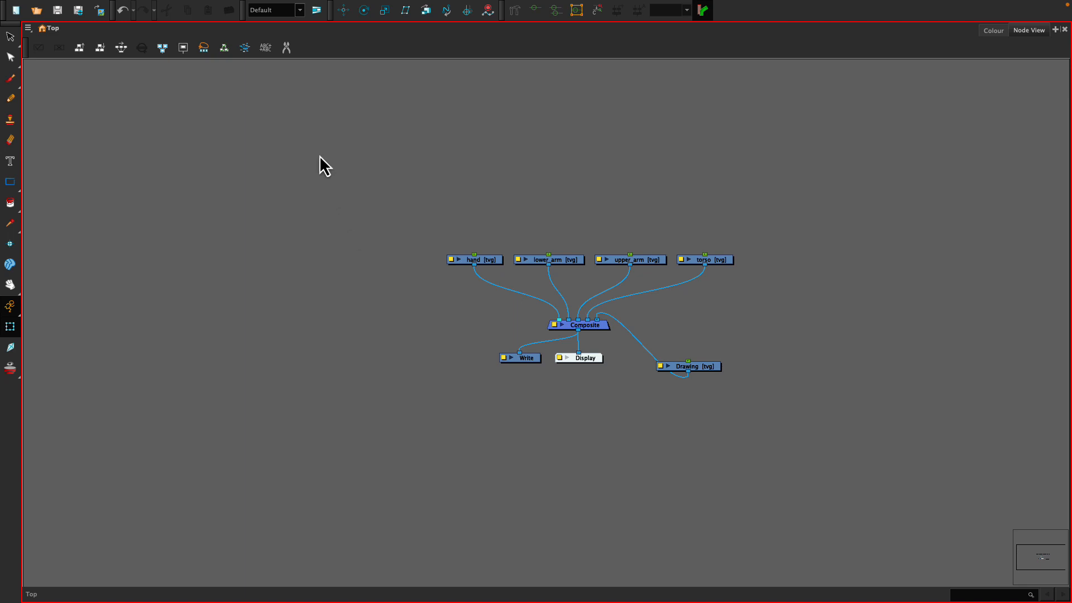
# Add a shared peg over the four drawing nodes again, cut its cables to them and delete the peg.
pyautogui.moveTo(464, 201); pyautogui.dragTo(723, 271)
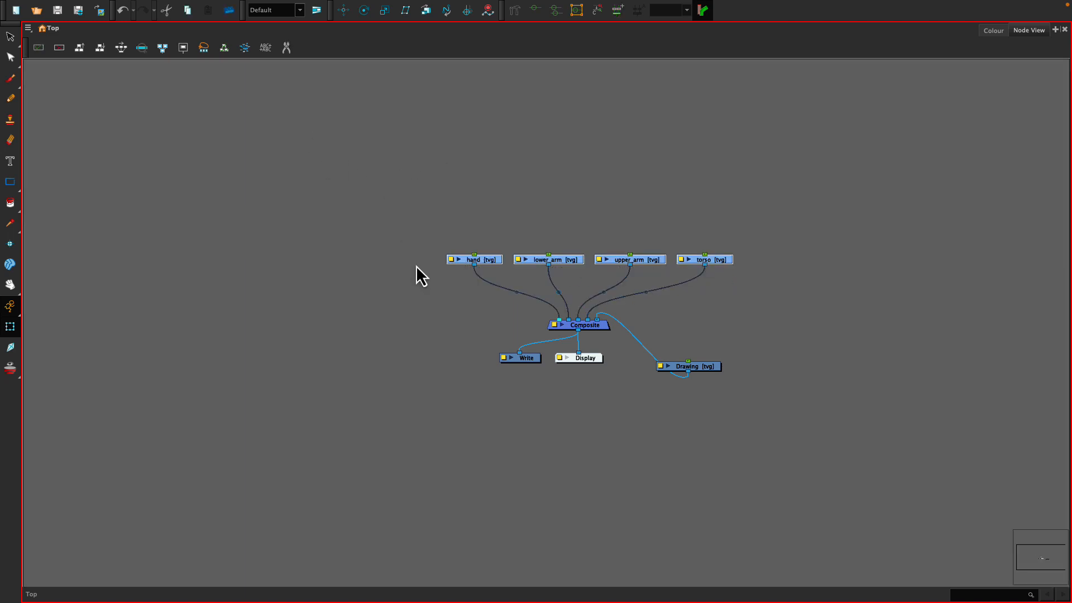
pyautogui.hotkey('ctrl', 'shift', 'p')
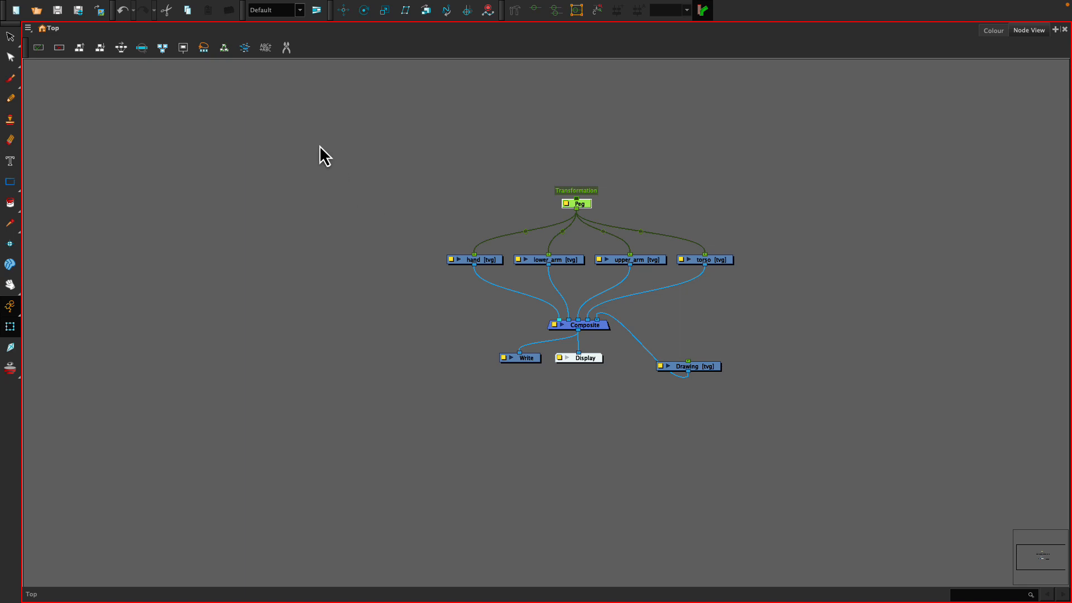
pyautogui.click(286, 51)
pyautogui.moveTo(502, 231); pyautogui.dragTo(721, 235)
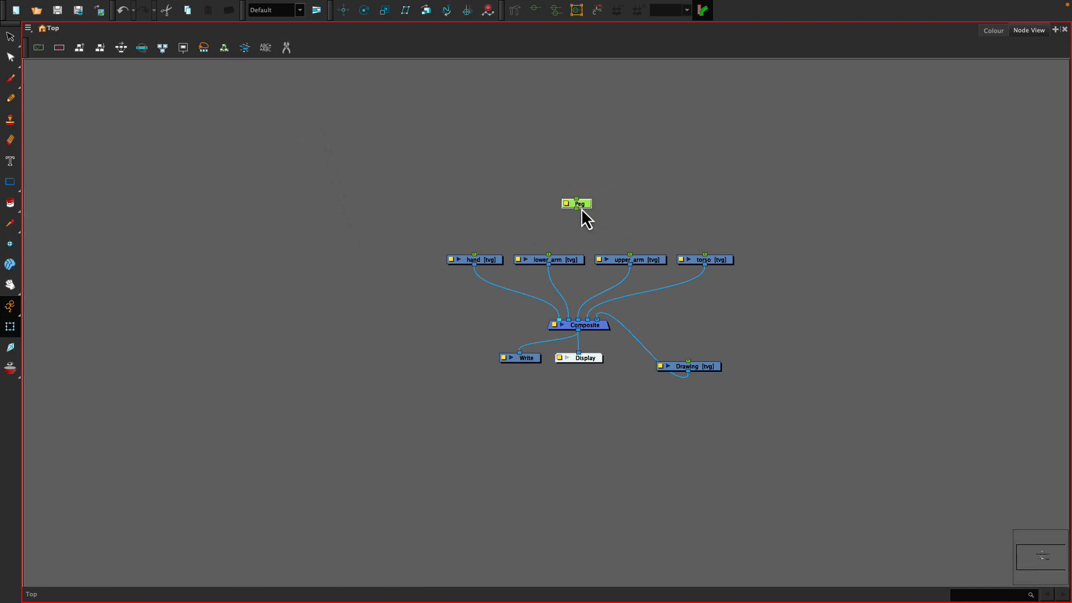
pyautogui.press('Delete')
# Add a separate parent peg to each of the hand, lower_arm, upper_arm and torso nodes, centred above its drawing.
pyautogui.moveTo(481, 219); pyautogui.dragTo(687, 274)
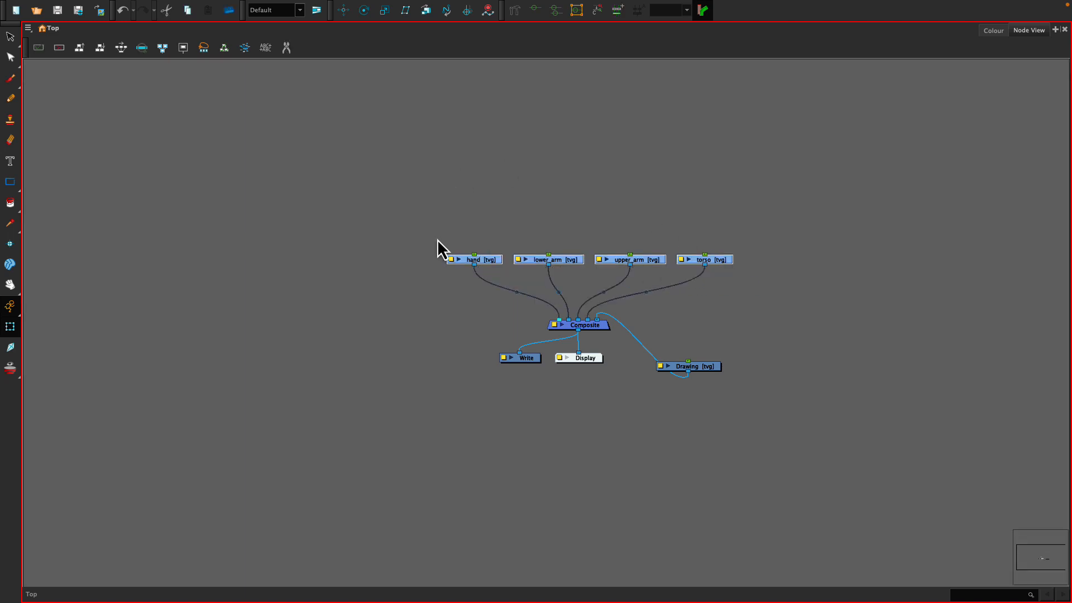
pyautogui.hotkey('ctrl', 'p')
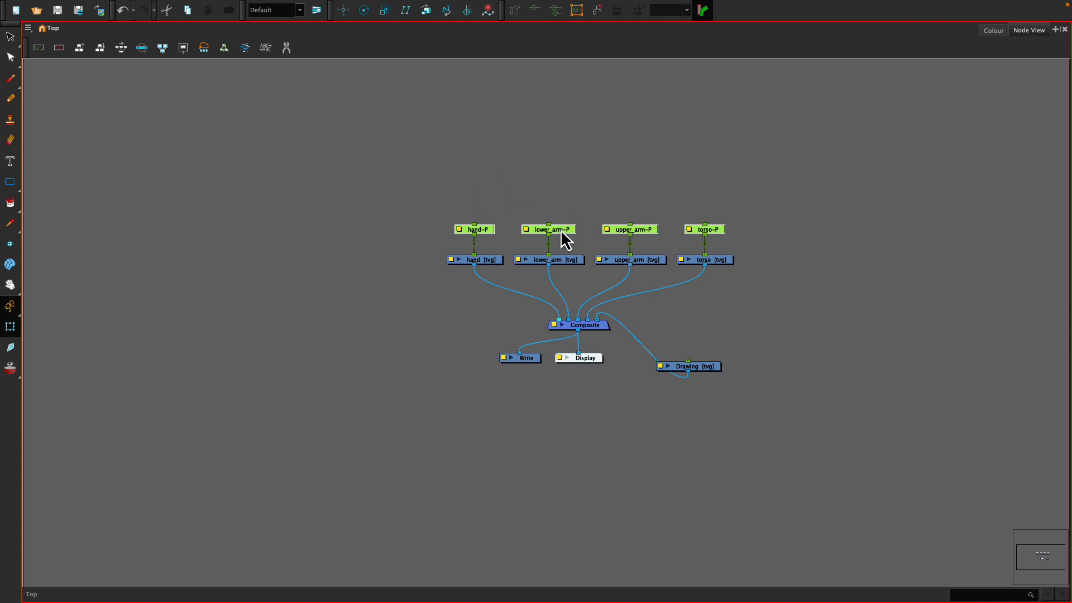
pyautogui.click(562, 212)
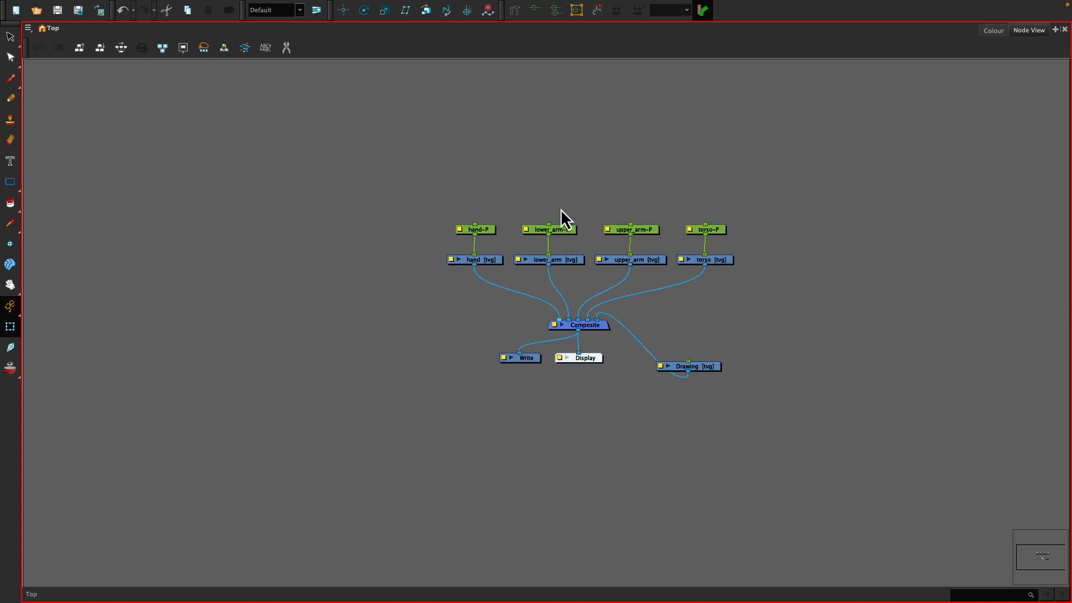
# Add a parent peg above lower_arm-P and connect it to hand-P as well.
pyautogui.click(563, 230)
pyautogui.moveTo(561, 202); pyautogui.dragTo(478, 226)
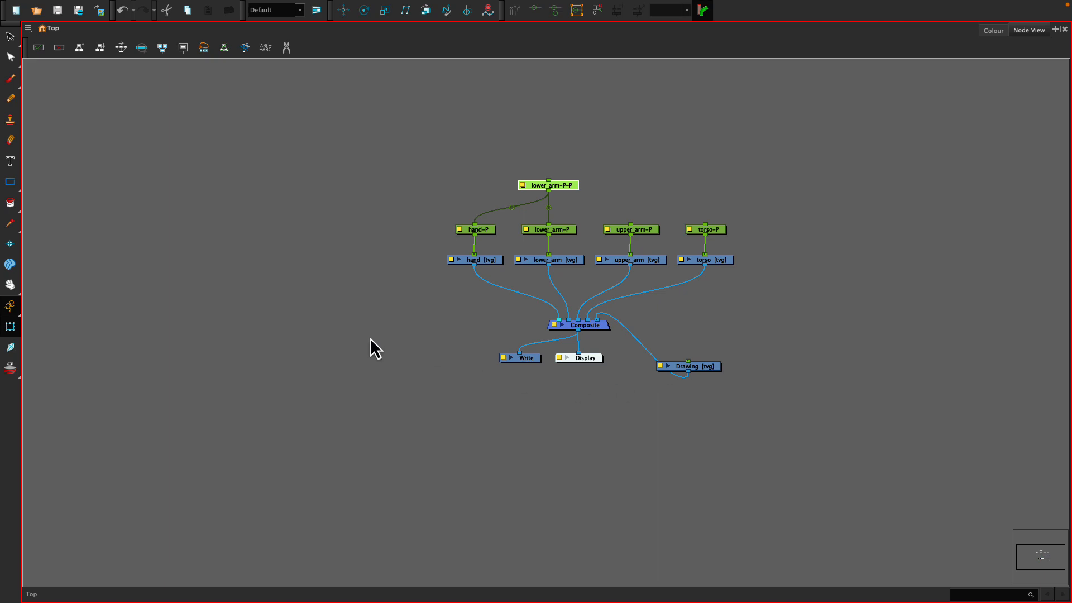
# Return the Node View from full screen to the workspace layout and expand it to the full column height.
pyautogui.press('super+f')
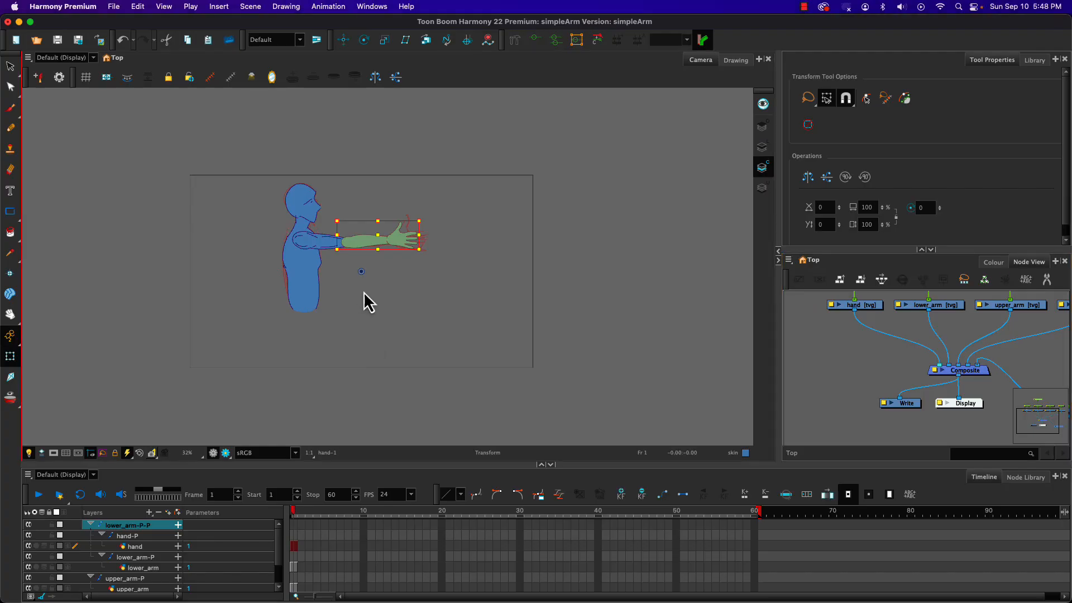
pyautogui.click(922, 250)
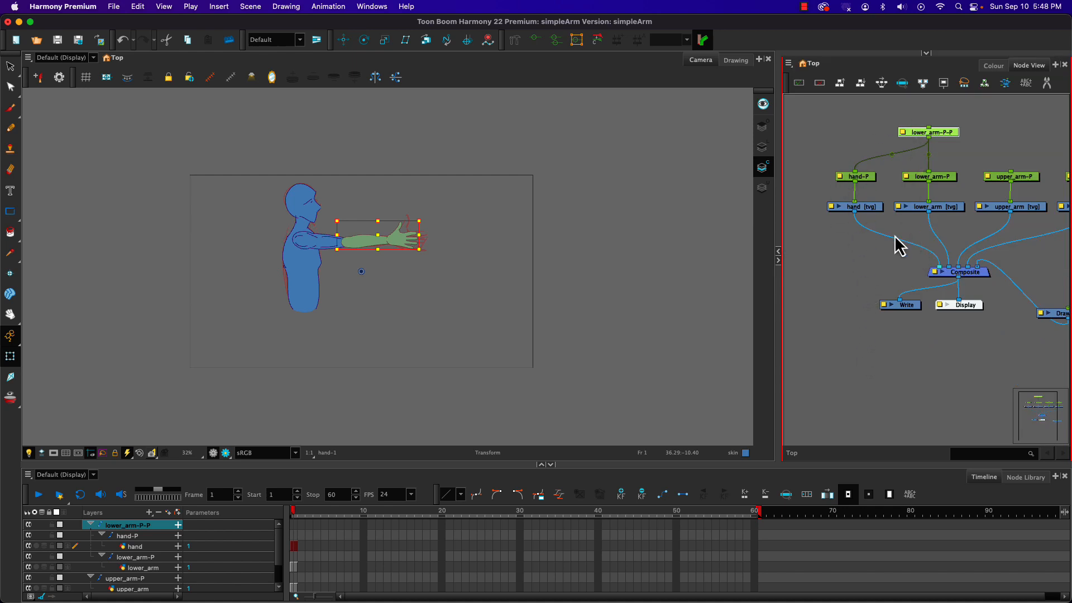
# Select the hand-P peg, try rotating the hand about its default pivot and undo the rotation.
pyautogui.click(848, 271)
pyautogui.click(860, 176)
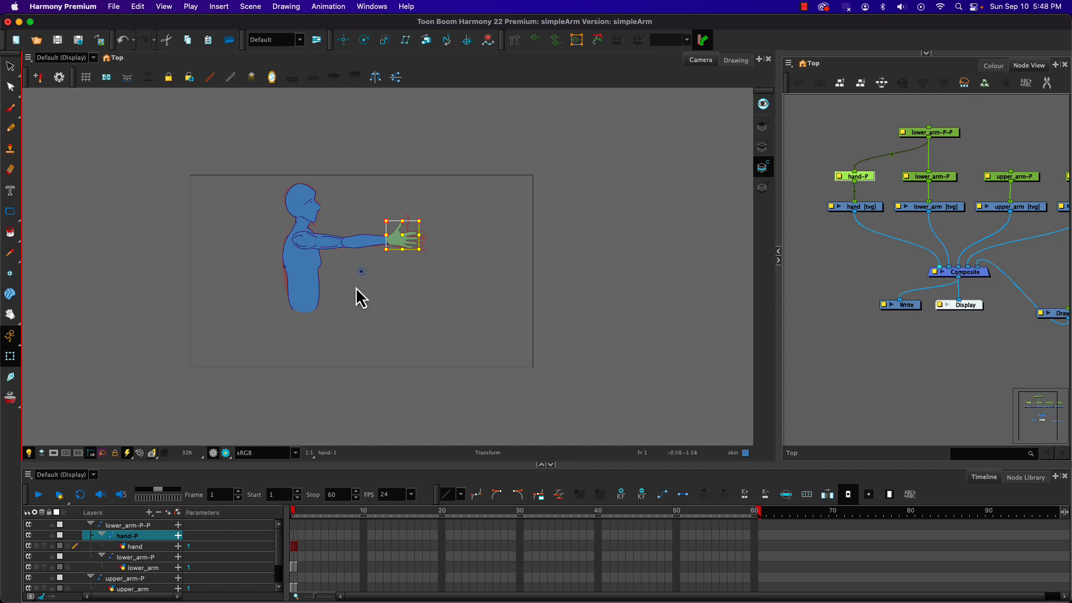
pyautogui.moveTo(427, 213); pyautogui.dragTo(332, 351)
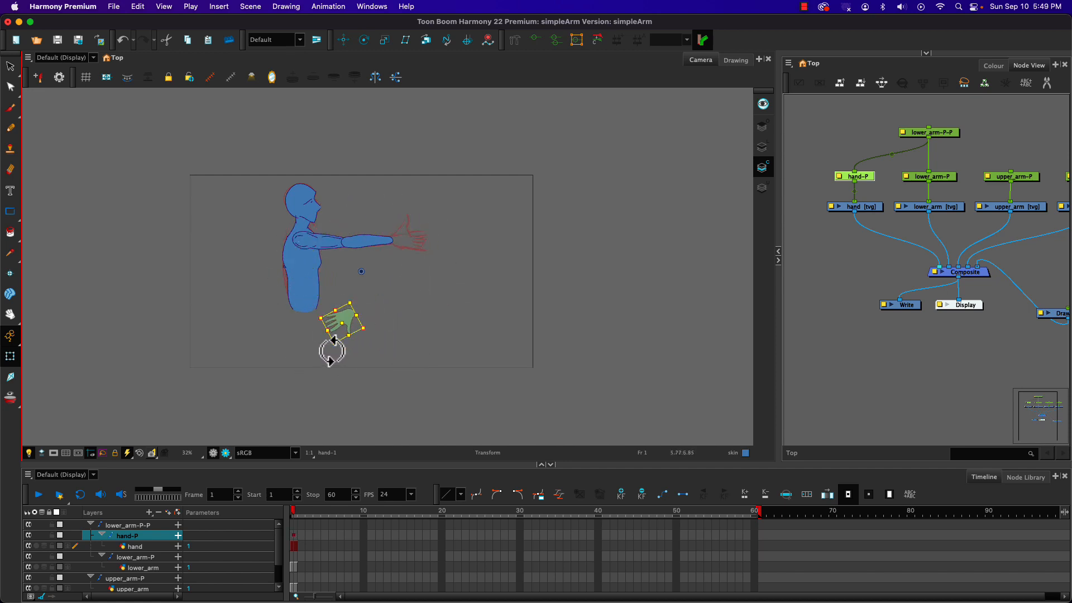
pyautogui.press('super+z')
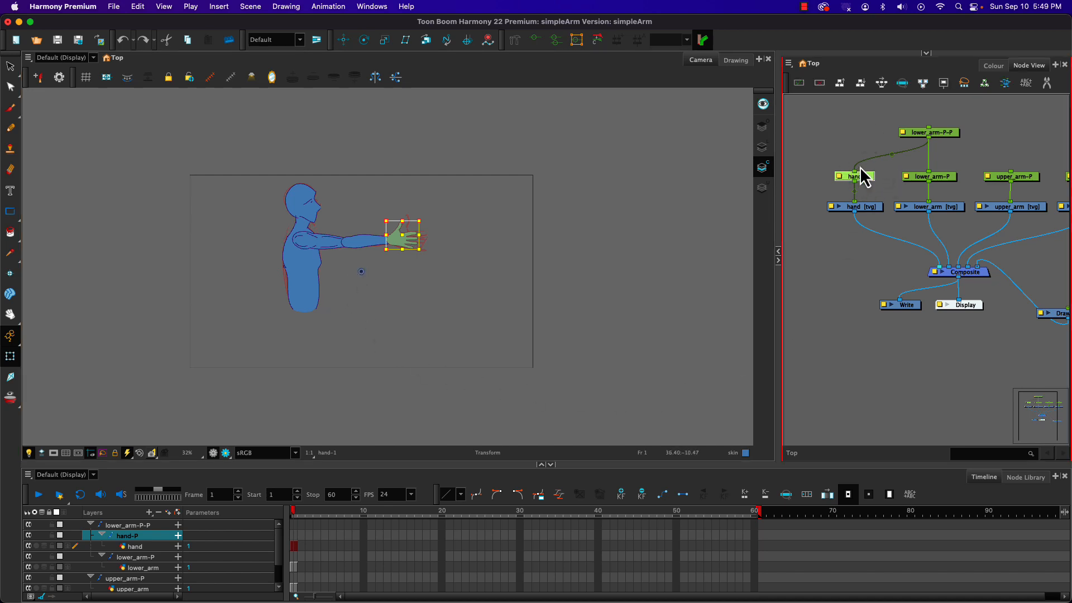
# With the Rotate tool, move the hand-P peg's pivot to the wrist.
pyautogui.click(364, 41)
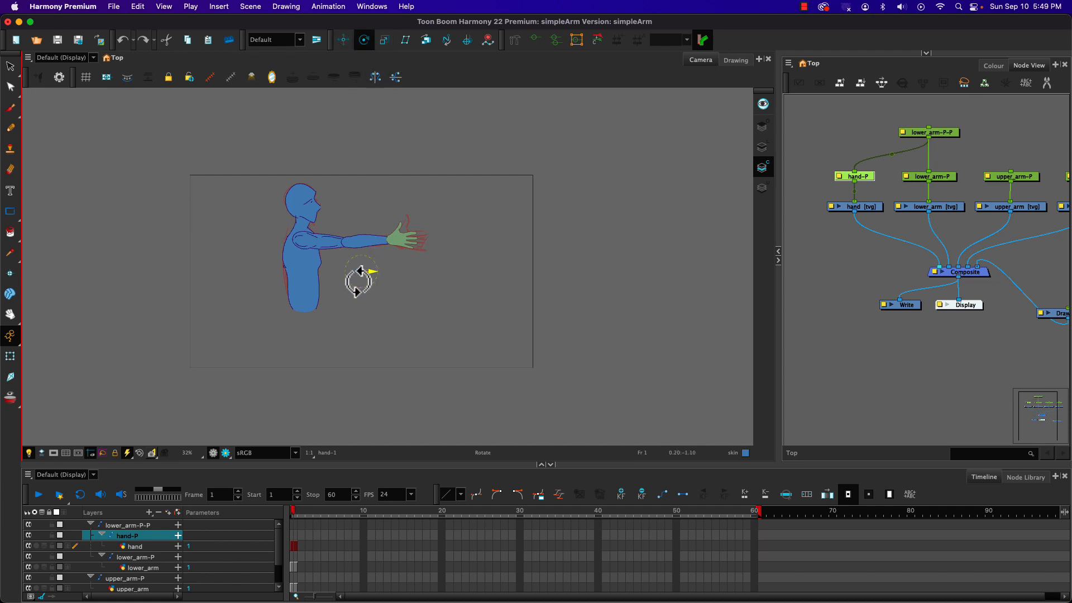
pyautogui.moveTo(360, 274); pyautogui.dragTo(389, 240)
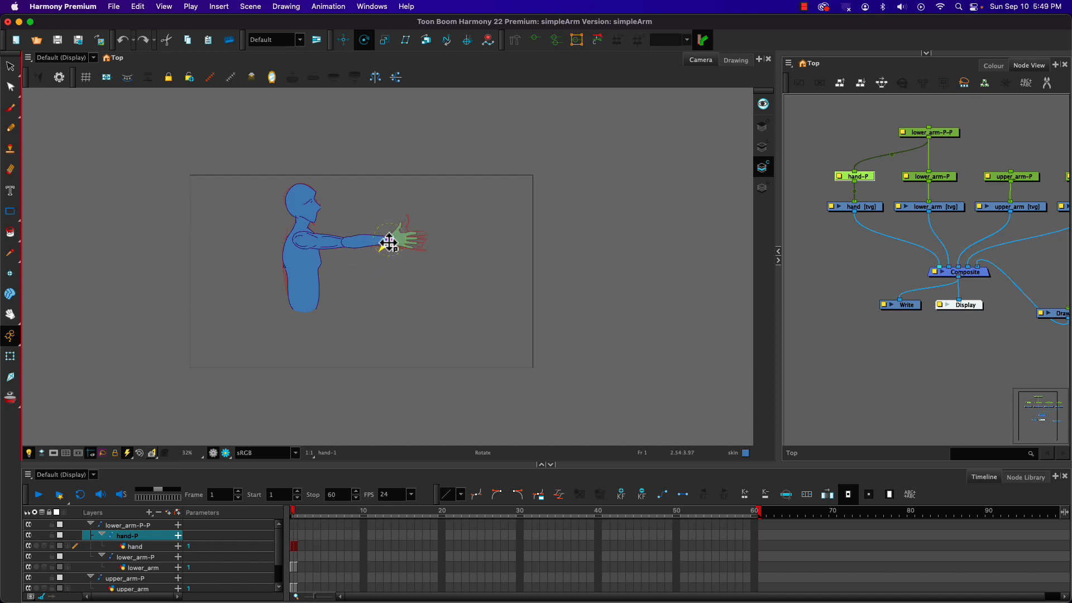
pyautogui.scroll(3, 336, 224)
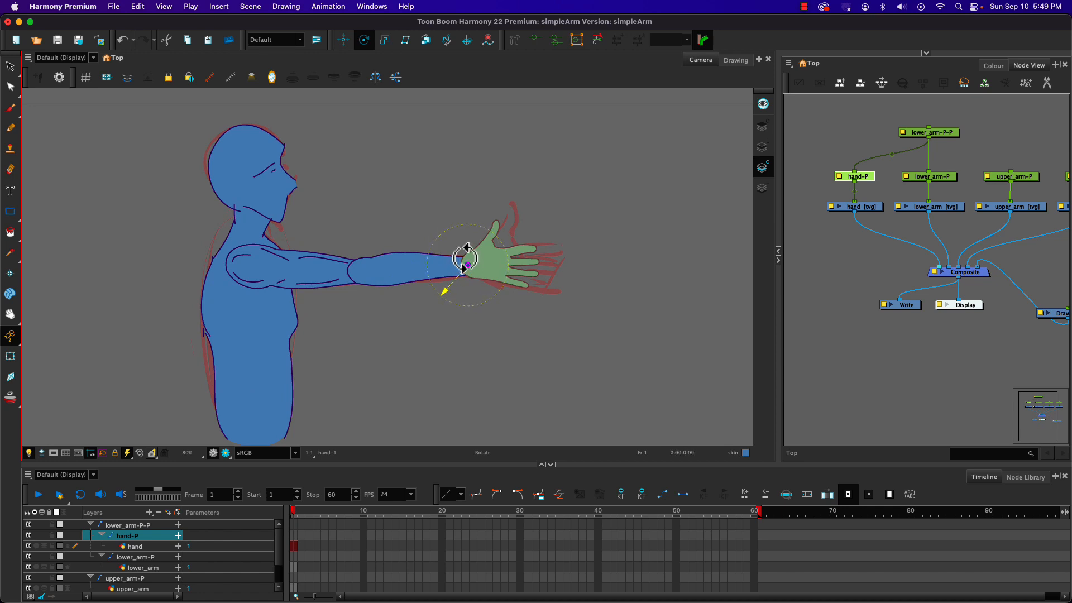
# Select the lower_arm-P peg and move its pivot to the elbow.
pyautogui.click(938, 180)
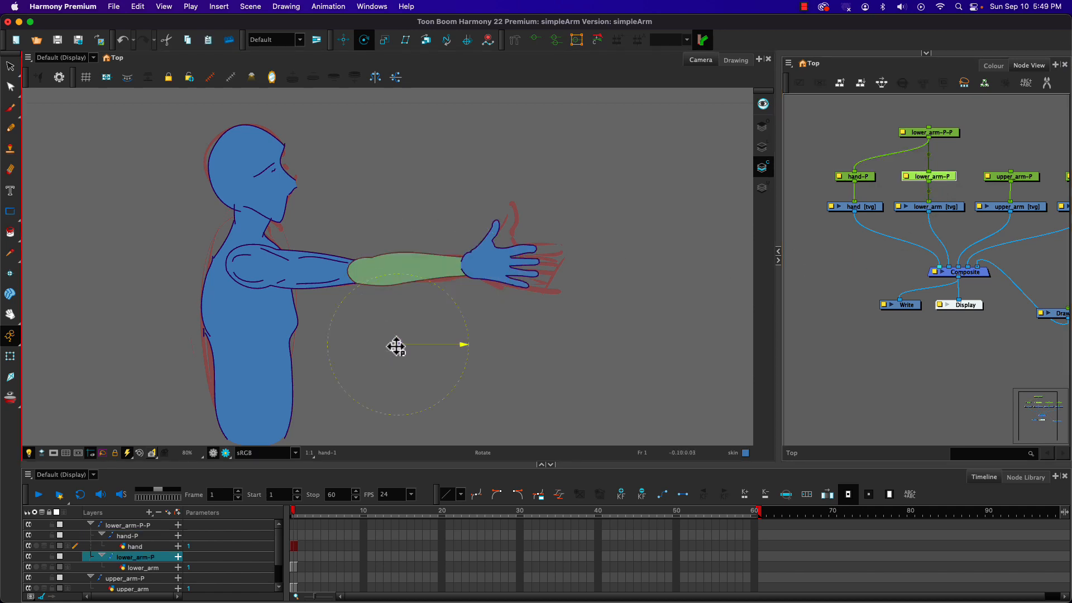
pyautogui.moveTo(396, 347); pyautogui.dragTo(357, 273)
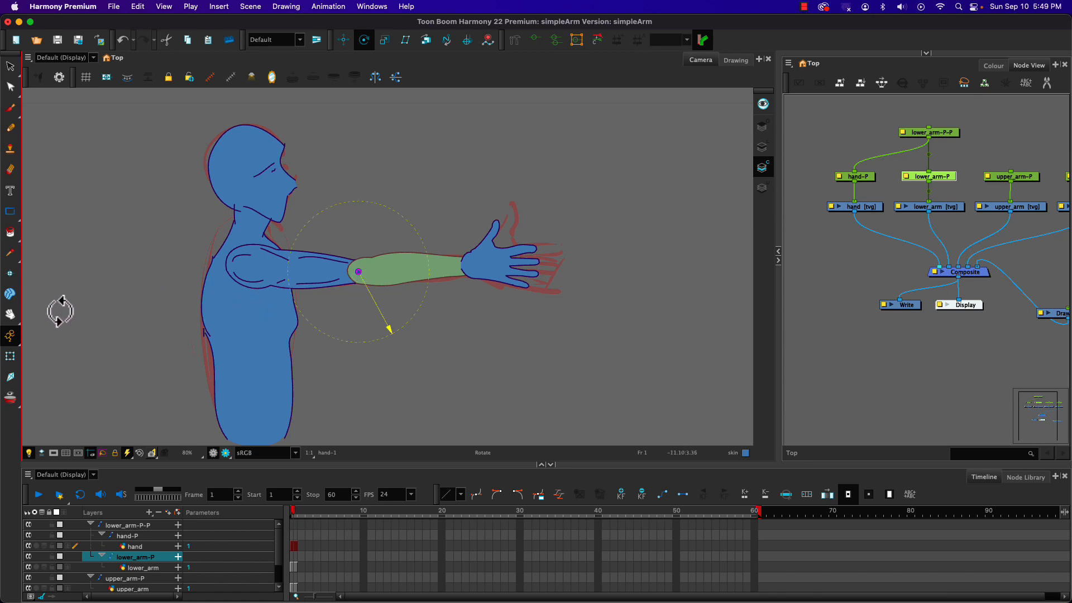
# Switch to the Transform tool, try rotating the lower arm about the elbow pivot and undo the rotation.
pyautogui.click(11, 357)
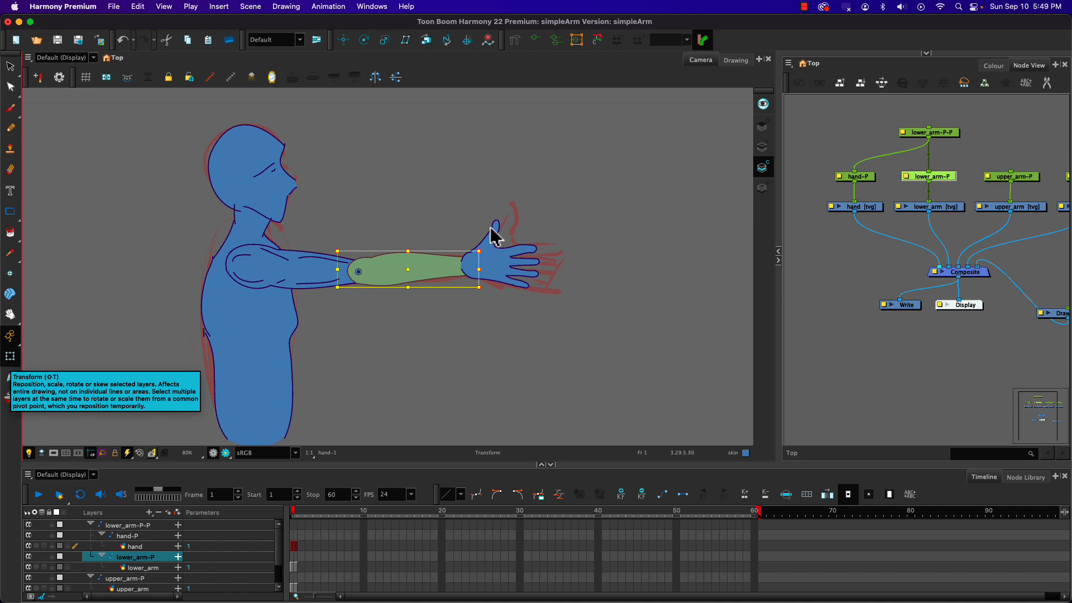
pyautogui.moveTo(335, 242); pyautogui.dragTo(333, 273)
pyautogui.press('super+z')
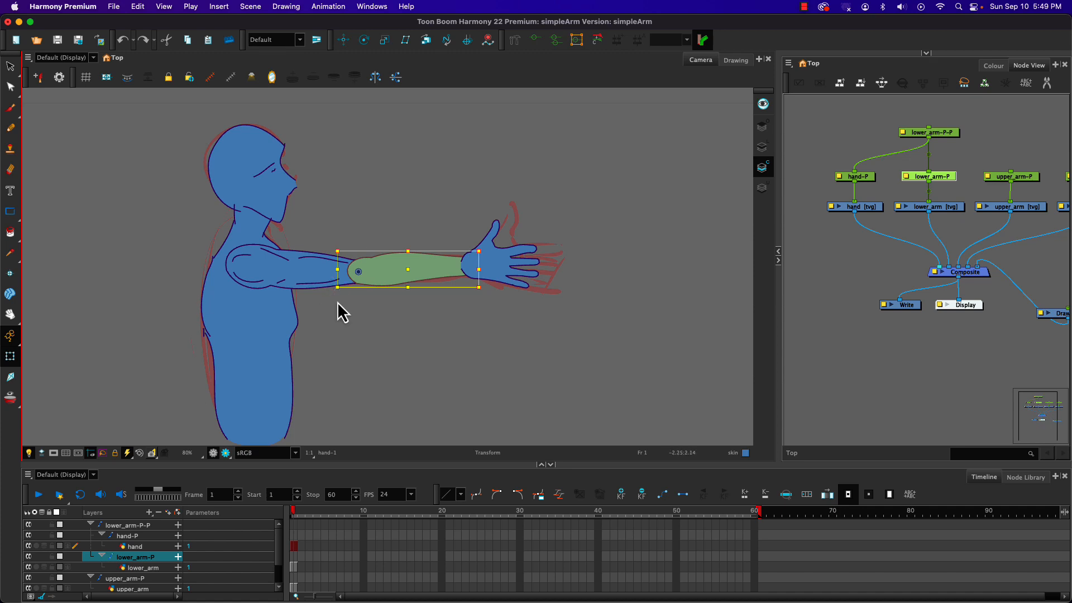
# Undo the last pivot change on the lower_arm-P peg.
pyautogui.press('super+z')
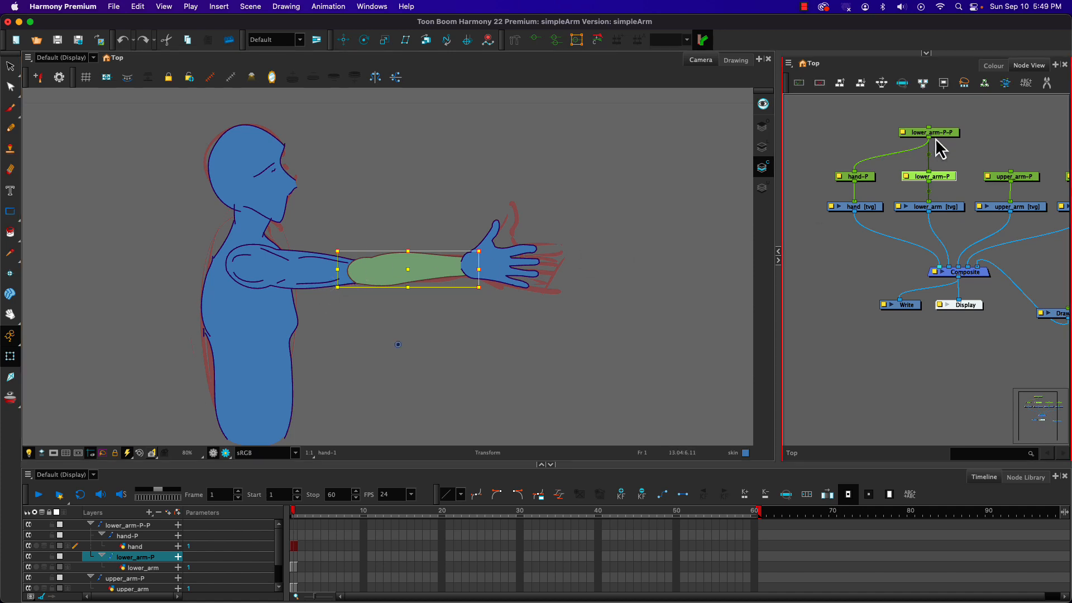
# Select the lower_arm-P-P and lower_arm-P pegs together and rotate the forearm and hand upward about the elbow.
pyautogui.moveTo(941, 119); pyautogui.dragTo(944, 185)
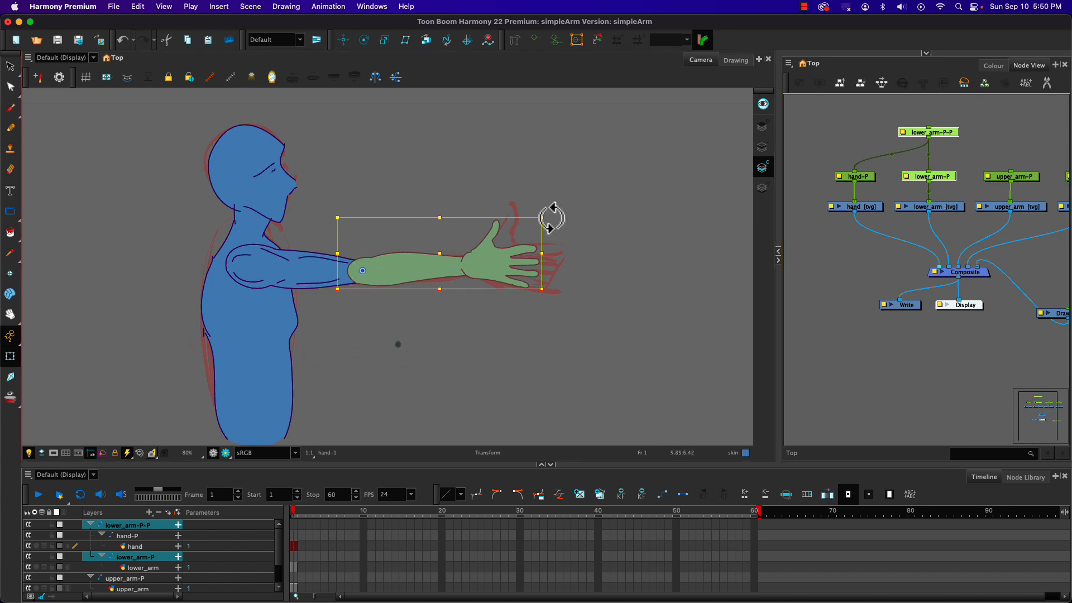
pyautogui.moveTo(552, 218); pyautogui.dragTo(528, 148)
pyautogui.click(460, 191)
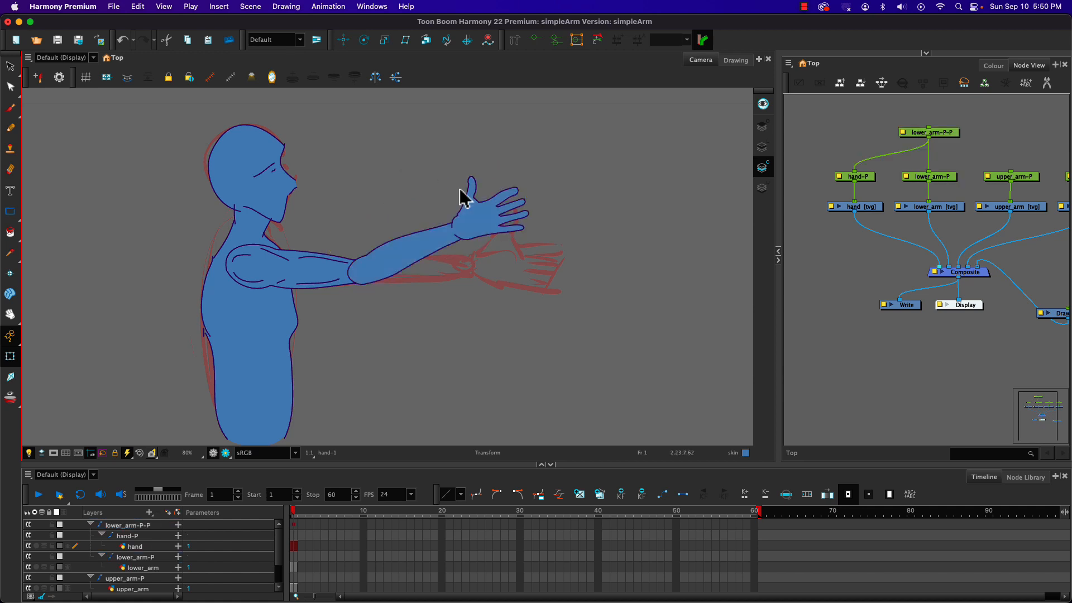
# Select the hand drawing's parent peg hand-P and rotate the hand downward about the wrist.
pyautogui.click(480, 213)
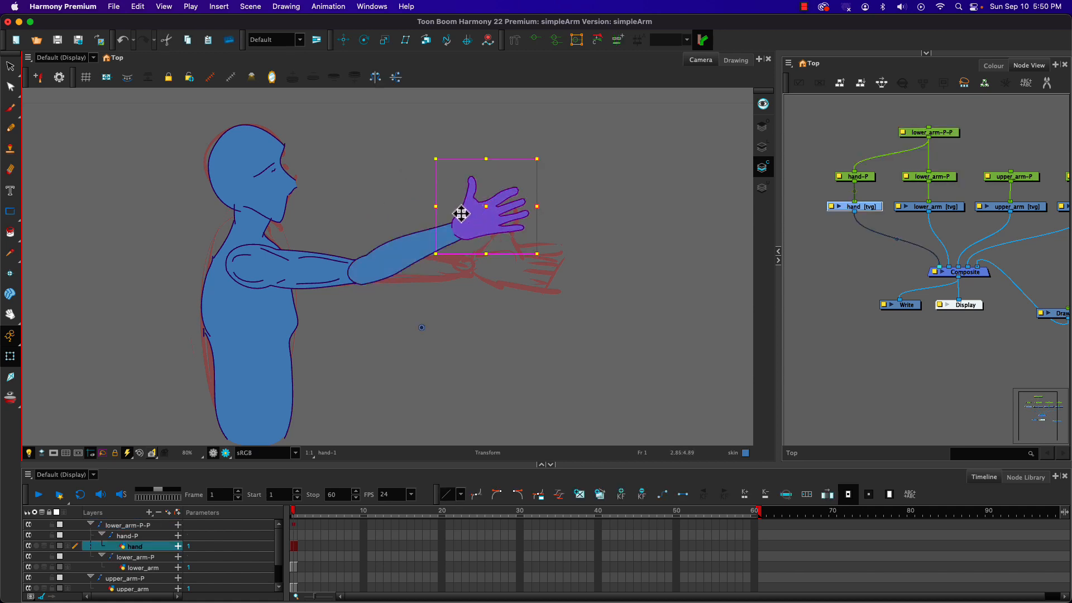
pyautogui.press('b')
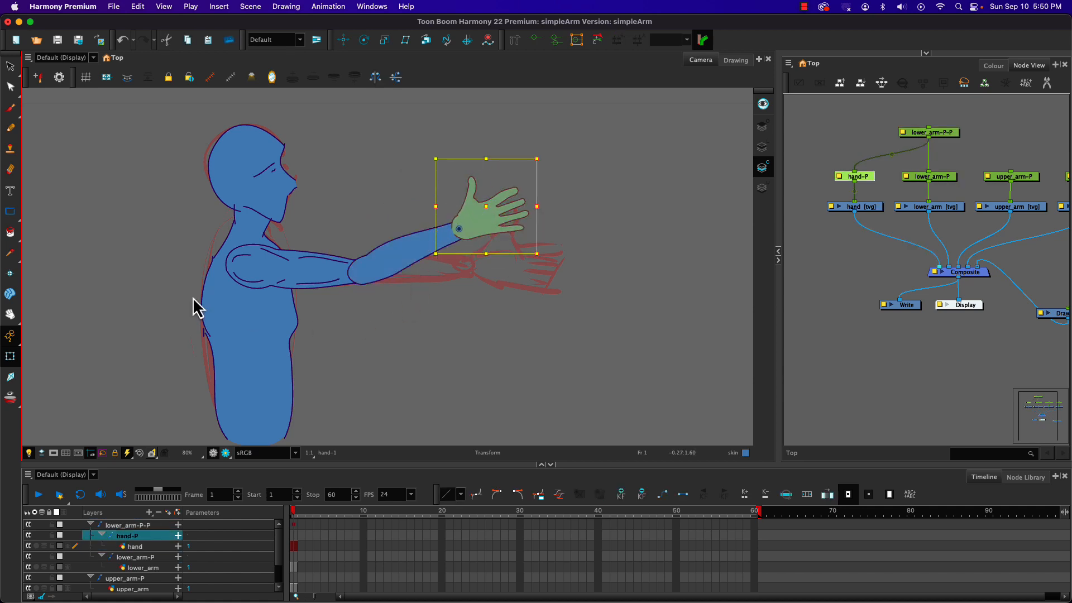
pyautogui.moveTo(431, 153); pyautogui.dragTo(469, 186)
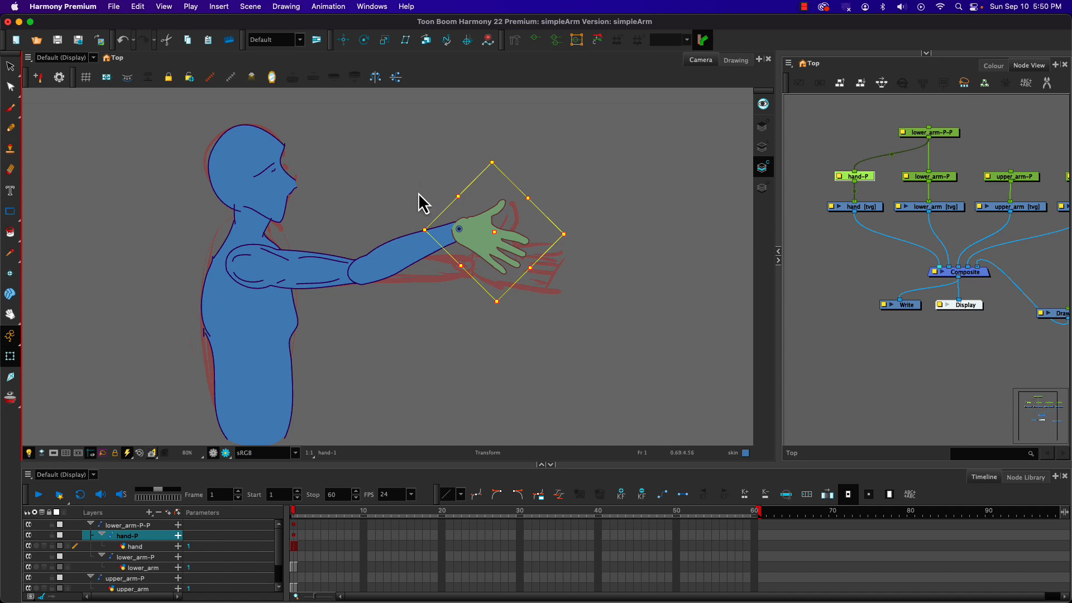
pyautogui.click(419, 194)
# Move the selection up and down between the hand drawing and its parent pegs hand-P and lower_arm-P-P.
pyautogui.click(478, 239)
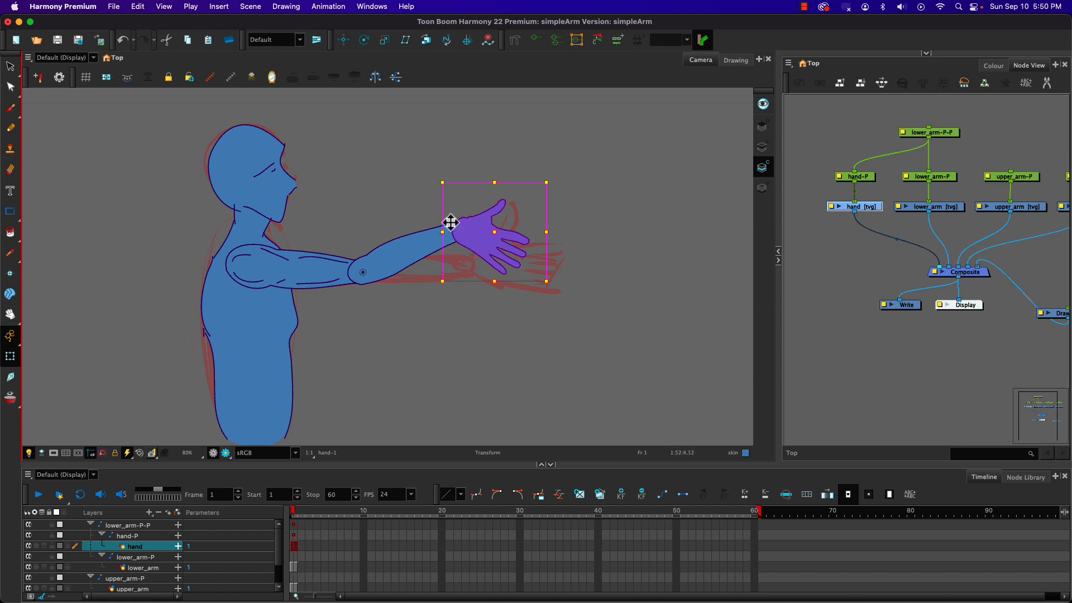
pyautogui.click(471, 254)
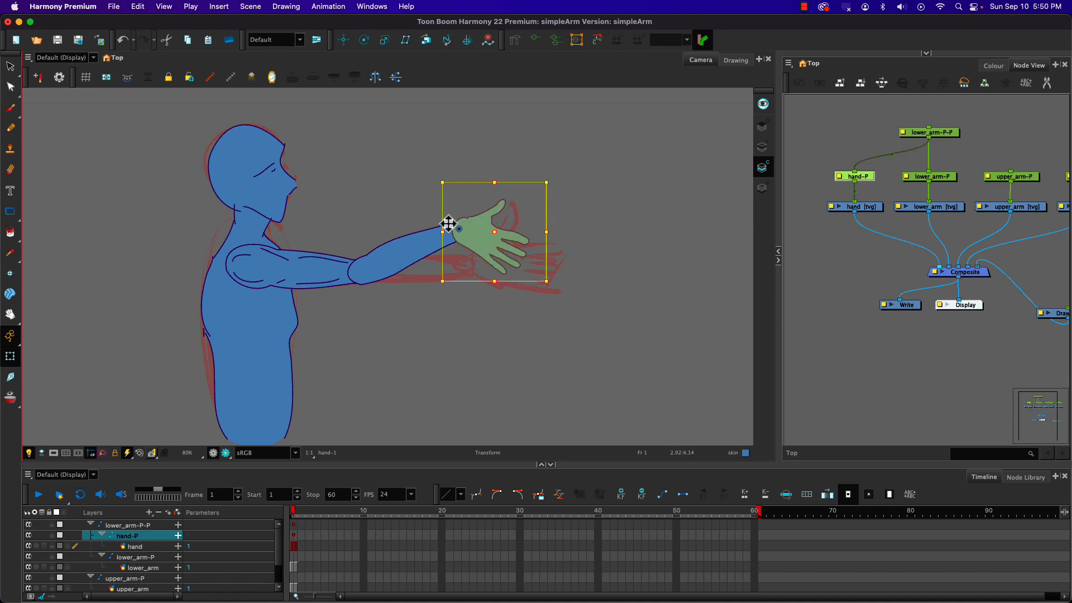
pyautogui.click(856, 208)
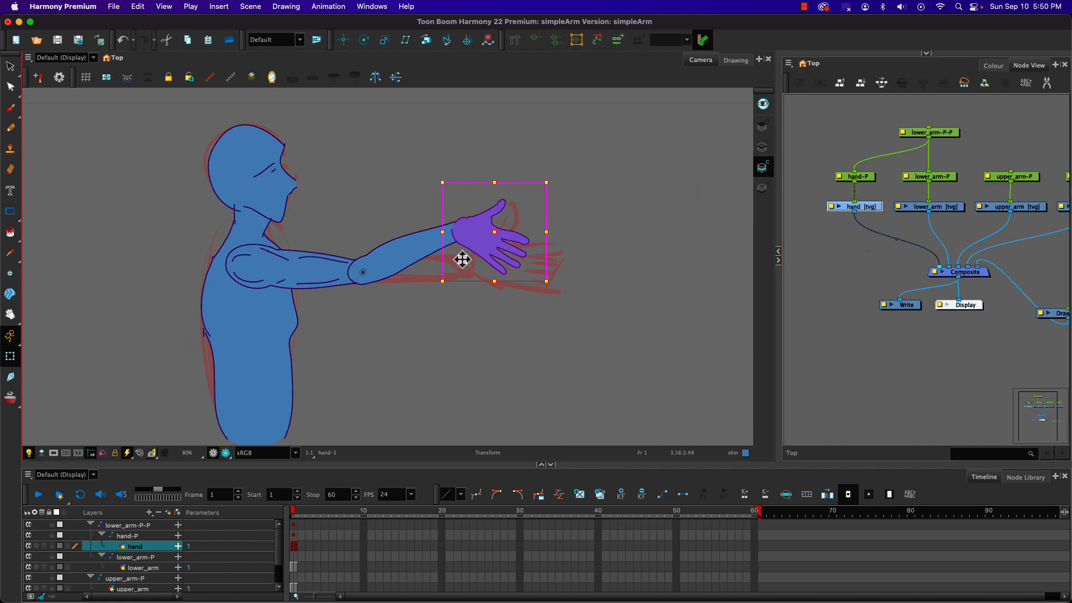
pyautogui.click(464, 246)
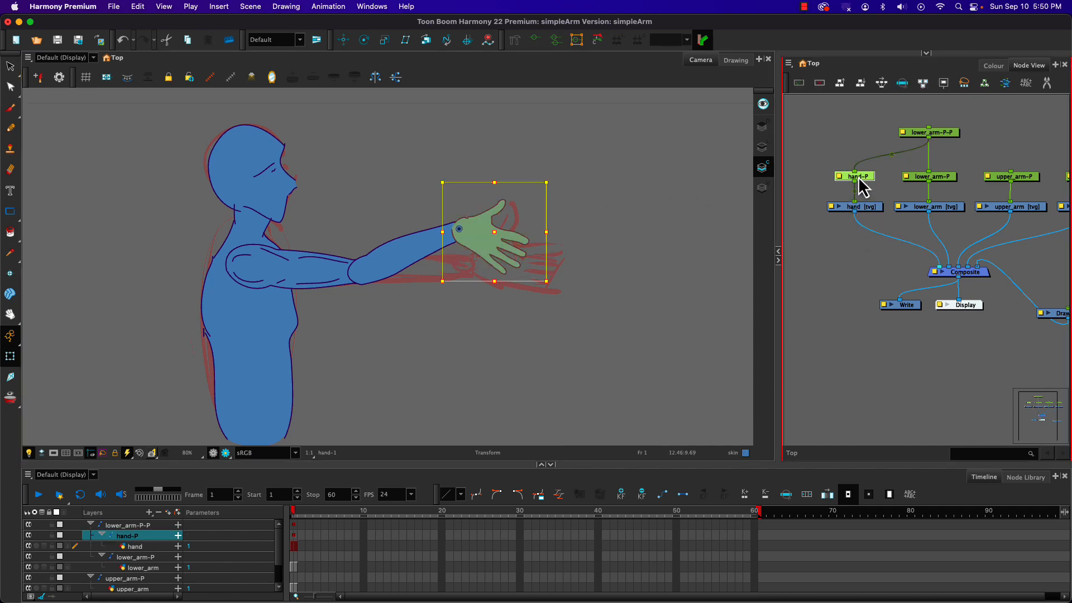
pyautogui.press('b')
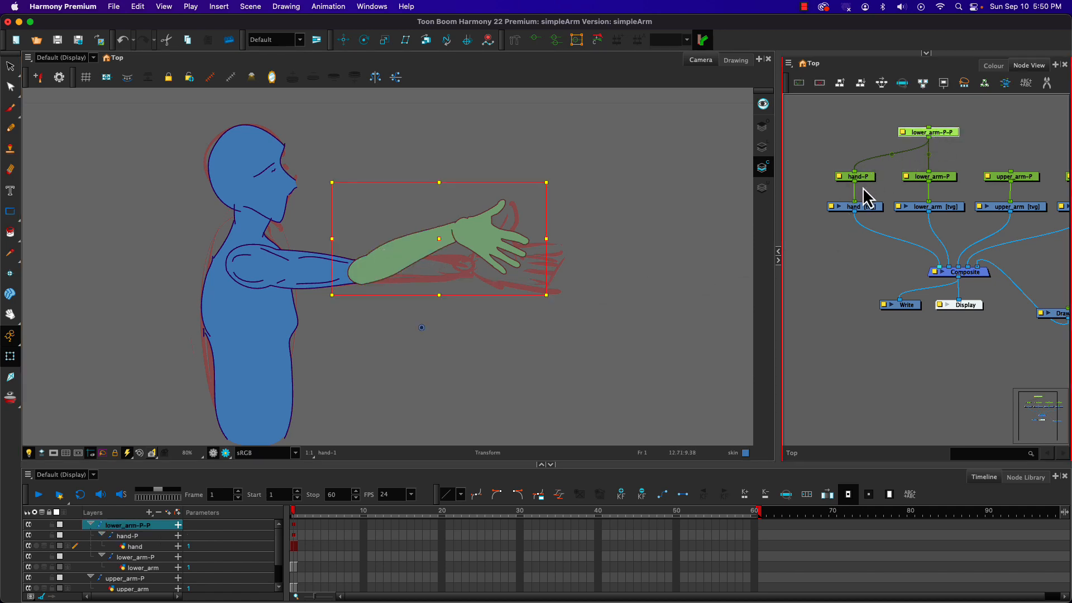
pyautogui.hotkey('shift', 'b')
pyautogui.hotkey('shift', 'b')
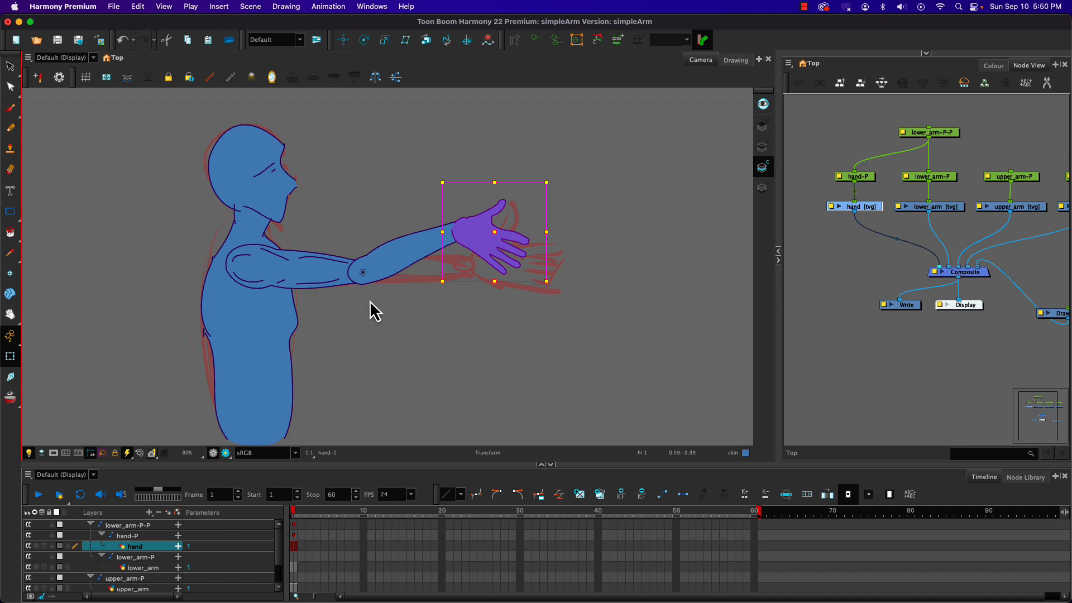
# Show the Transform tool's properties and turn on Peg Selection Mode with the lower arm as the test part.
pyautogui.click(926, 54)
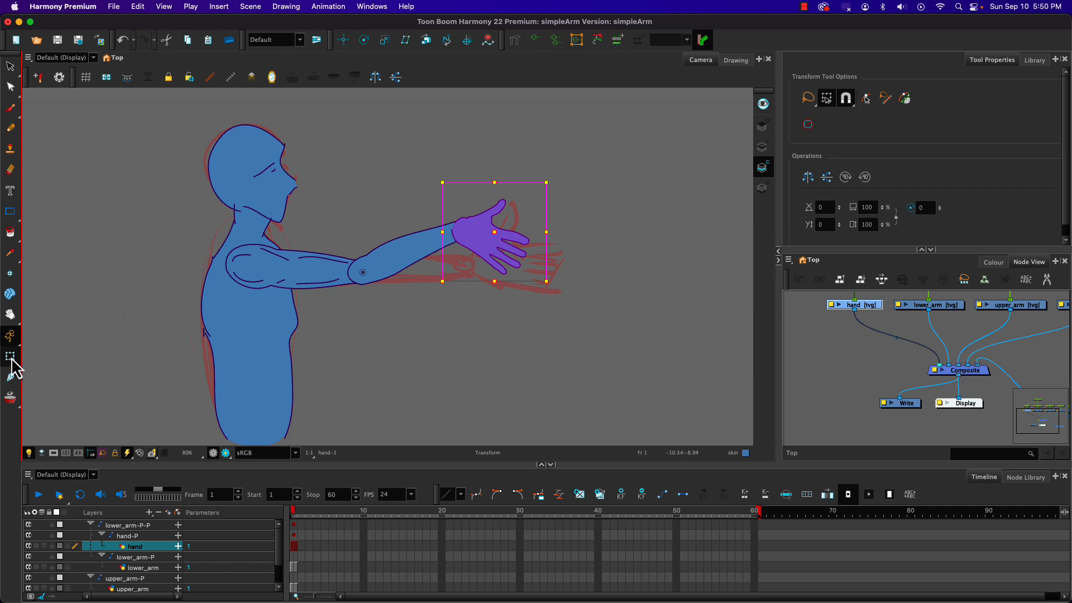
pyautogui.click(463, 334)
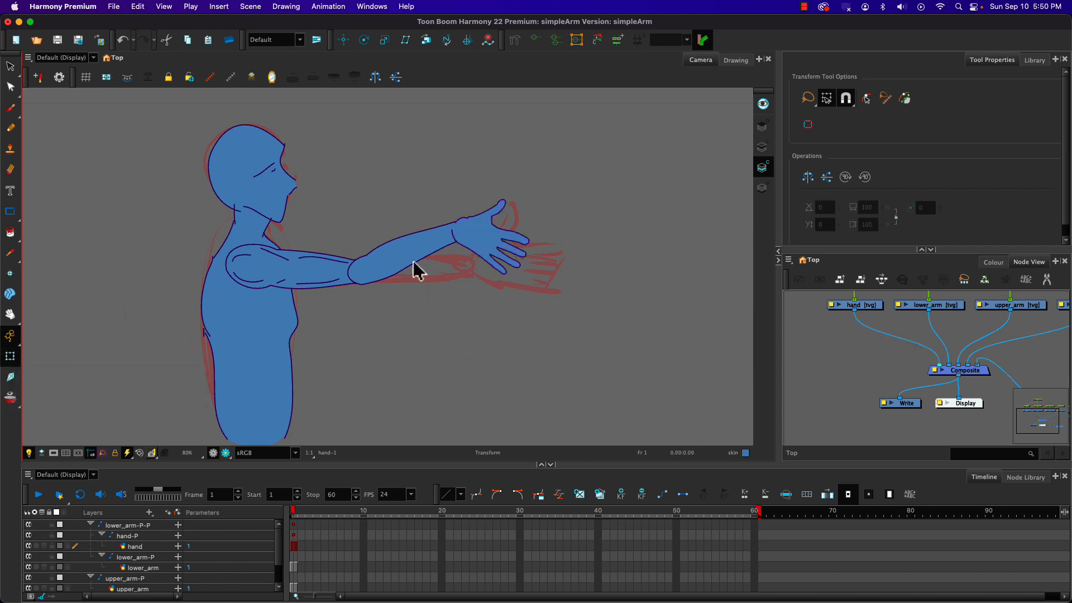
pyautogui.click(409, 249)
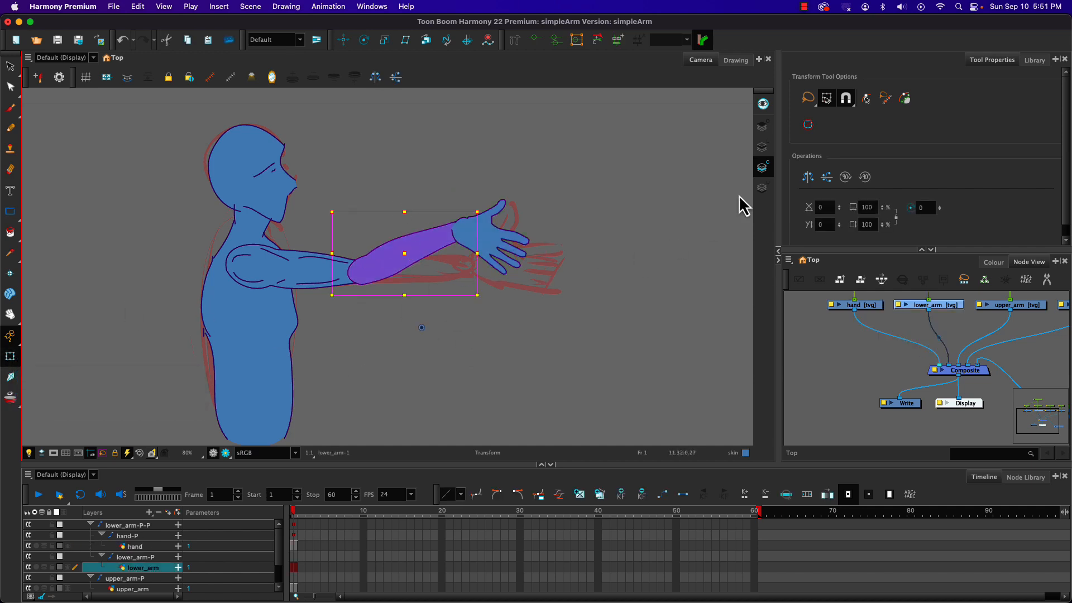
pyautogui.click(866, 99)
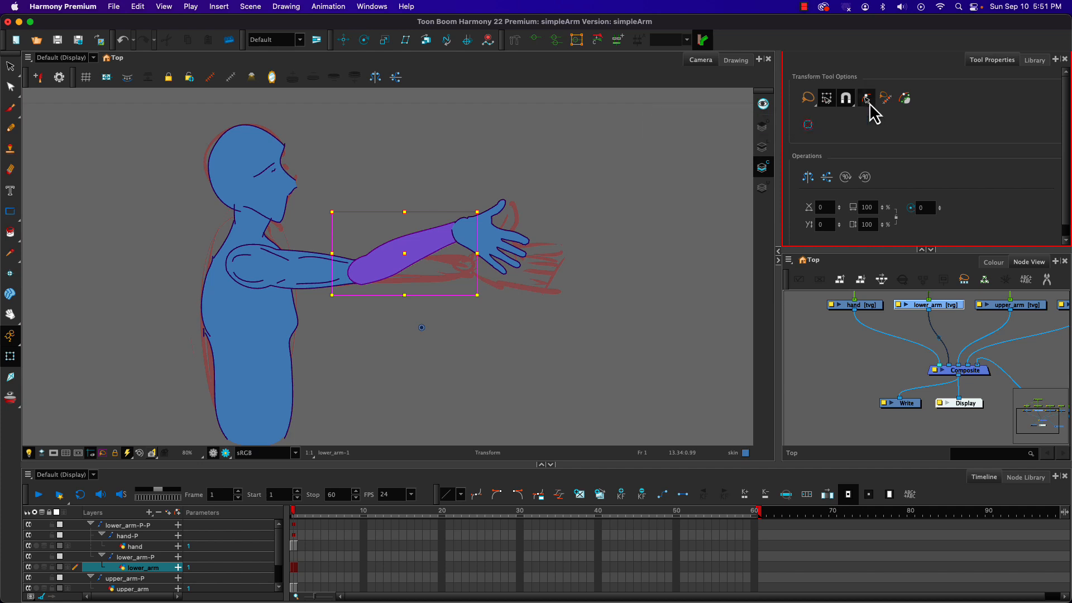
pyautogui.click(426, 371)
# Test peg selection by picking the lower arm and the hand in the Camera view, and hide the tool properties.
pyautogui.click(382, 268)
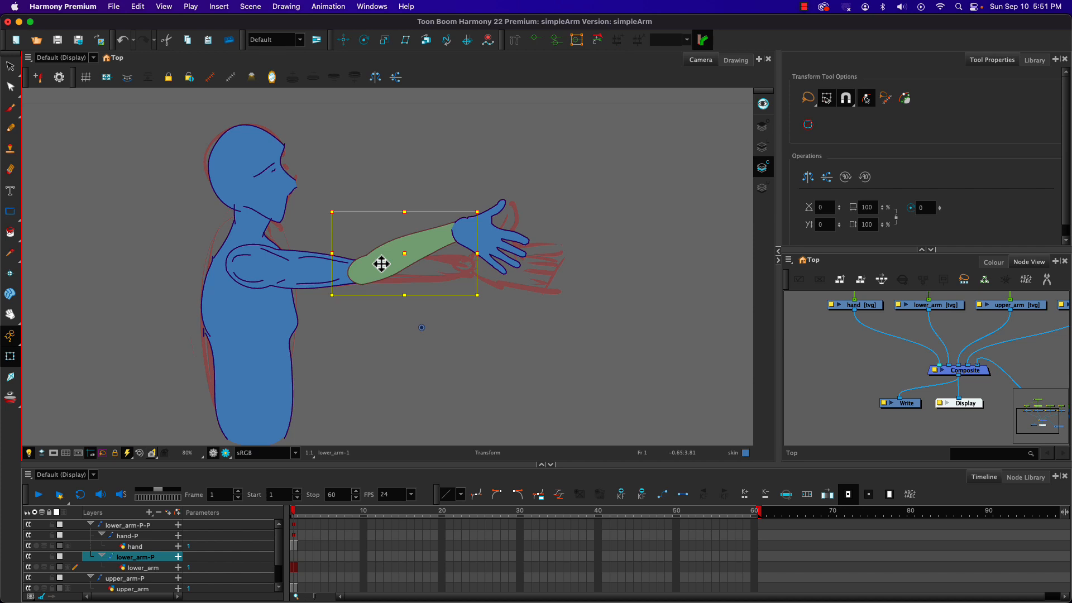
pyautogui.click(490, 237)
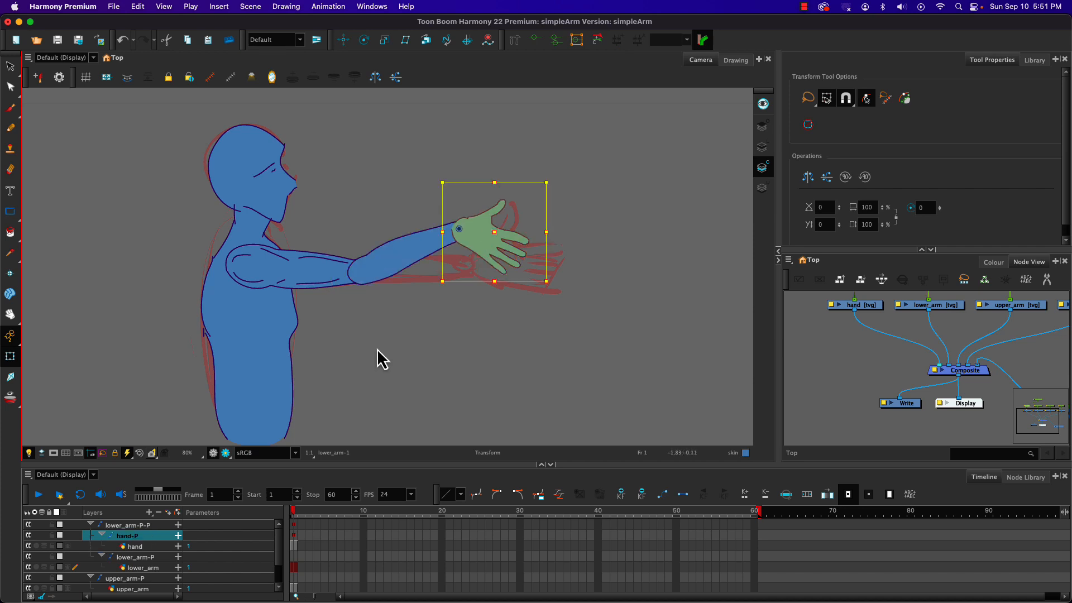
pyautogui.press('b')
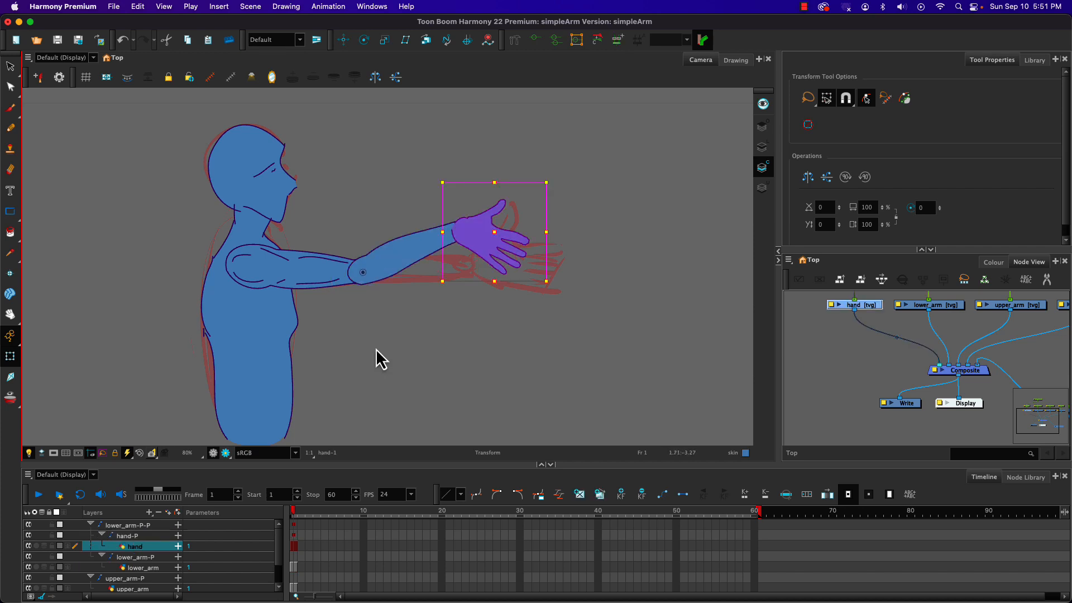
pyautogui.click(922, 249)
pyautogui.click(438, 323)
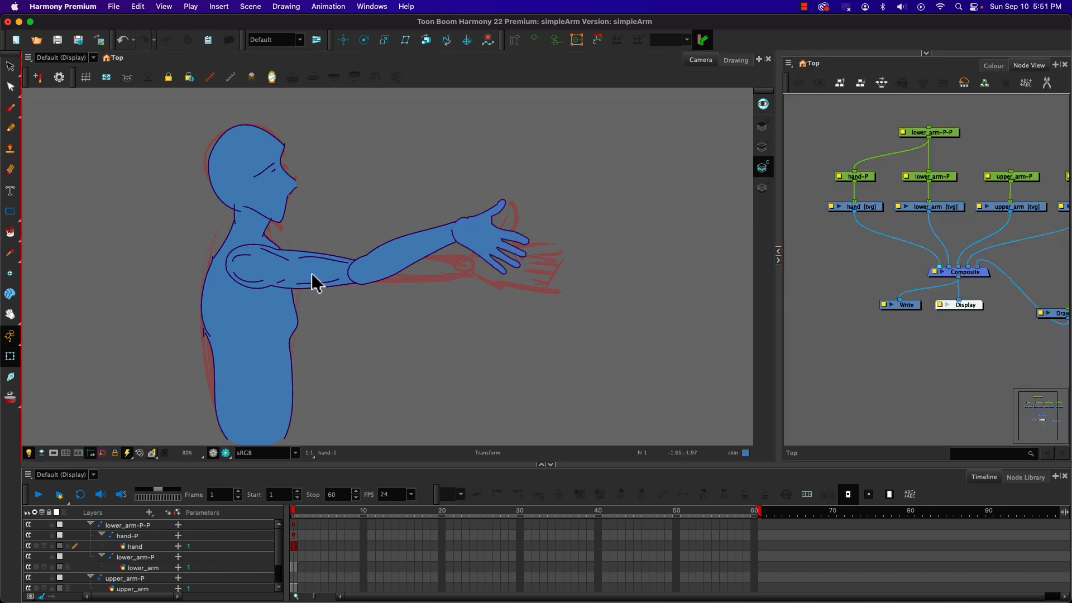
# Select the upper_arm-P peg, try rotating, squashing and stretching the upper arm, and undo the last stretch.
pyautogui.click(311, 273)
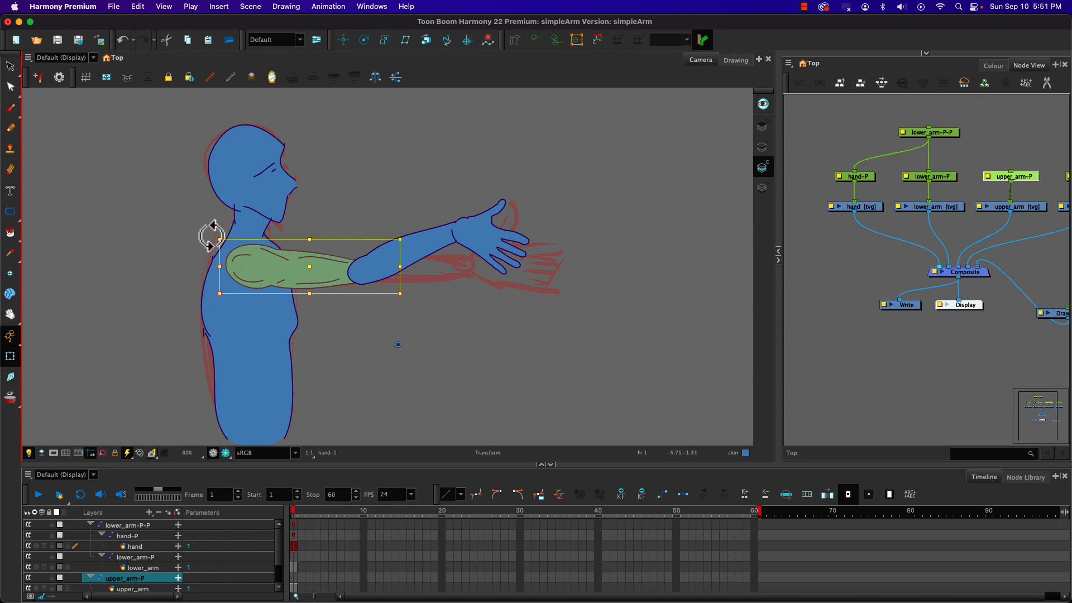
pyautogui.moveTo(208, 234); pyautogui.dragTo(201, 311)
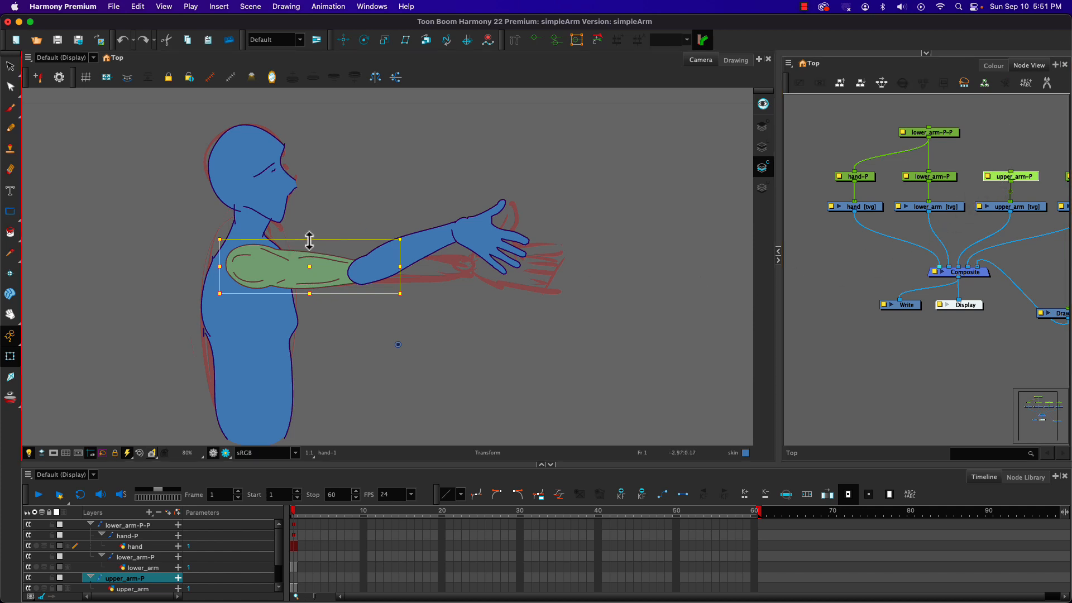
pyautogui.moveTo(310, 240); pyautogui.dragTo(311, 249)
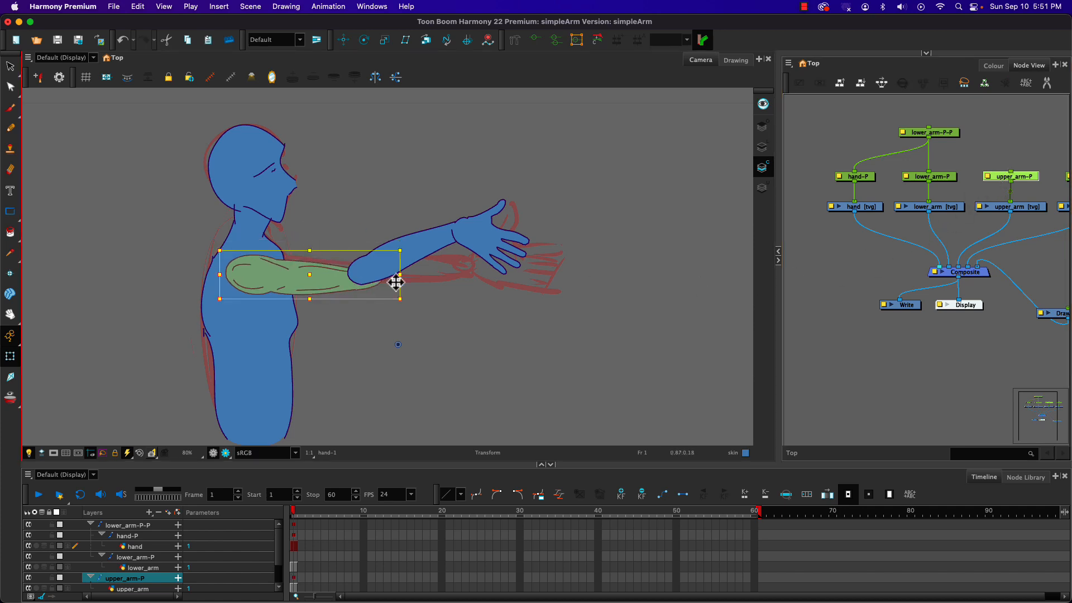
pyautogui.moveTo(399, 274); pyautogui.dragTo(369, 272)
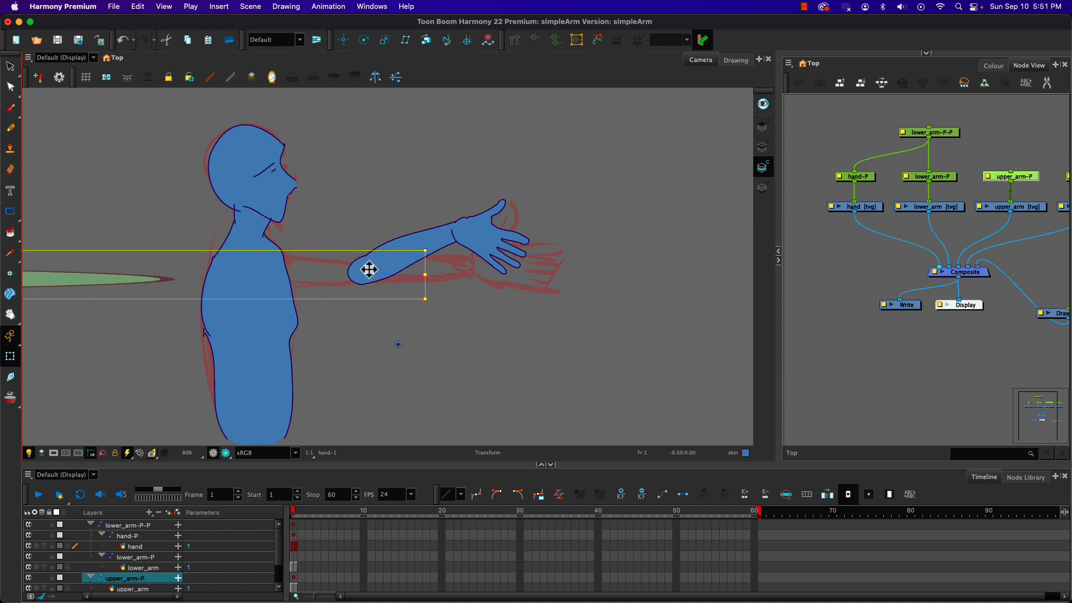
pyautogui.press('super+z')
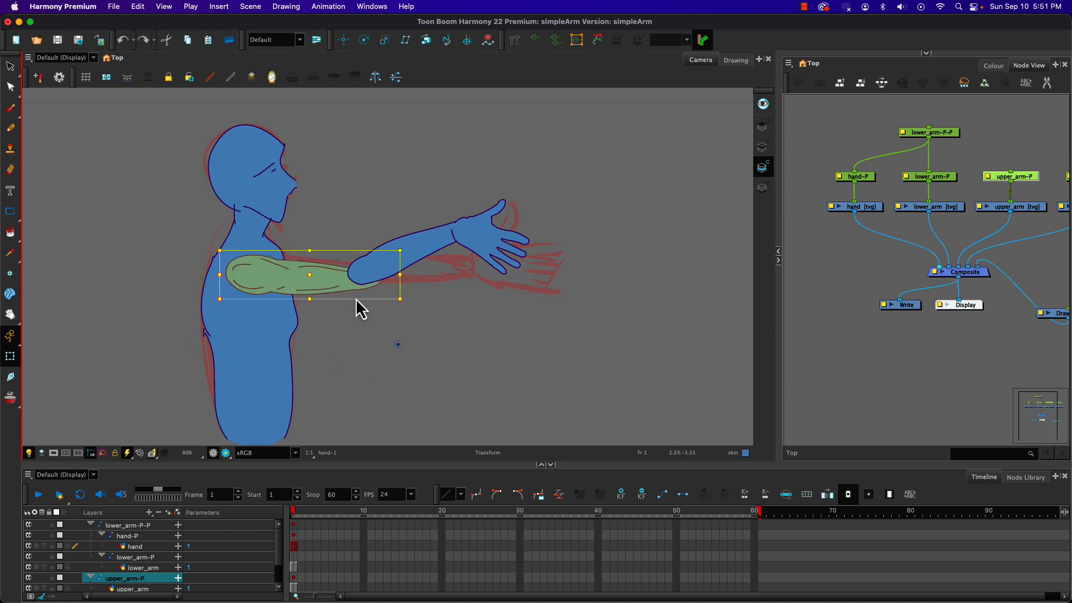
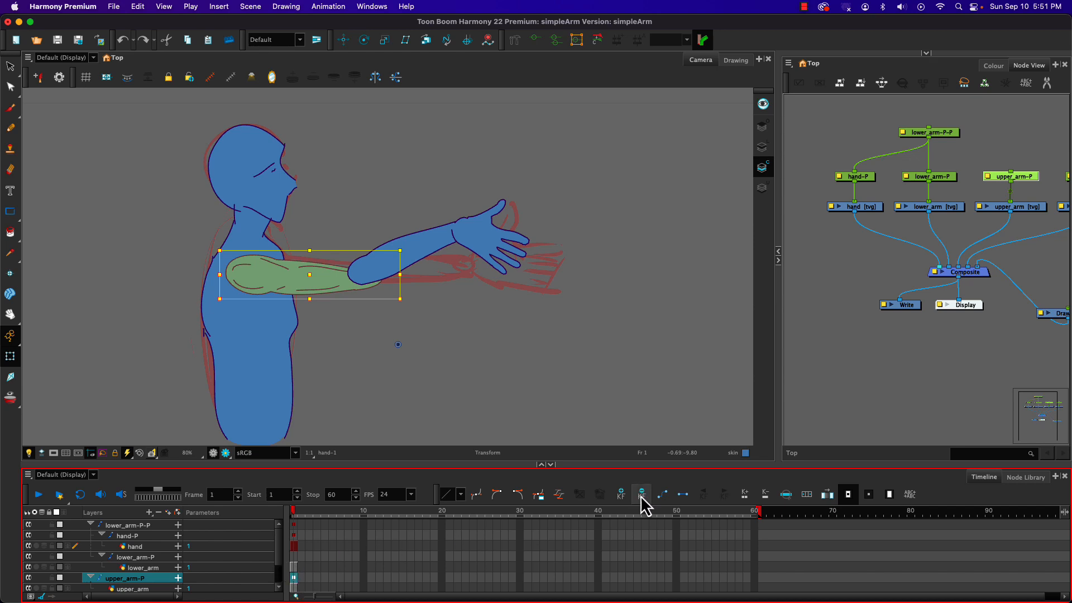
# Delete the frame 1 keyframes from the upper_arm-P, hand-P and lower_arm-P-P pegs to reset the arm's pose.
pyautogui.click(641, 494)
pyautogui.click(294, 537)
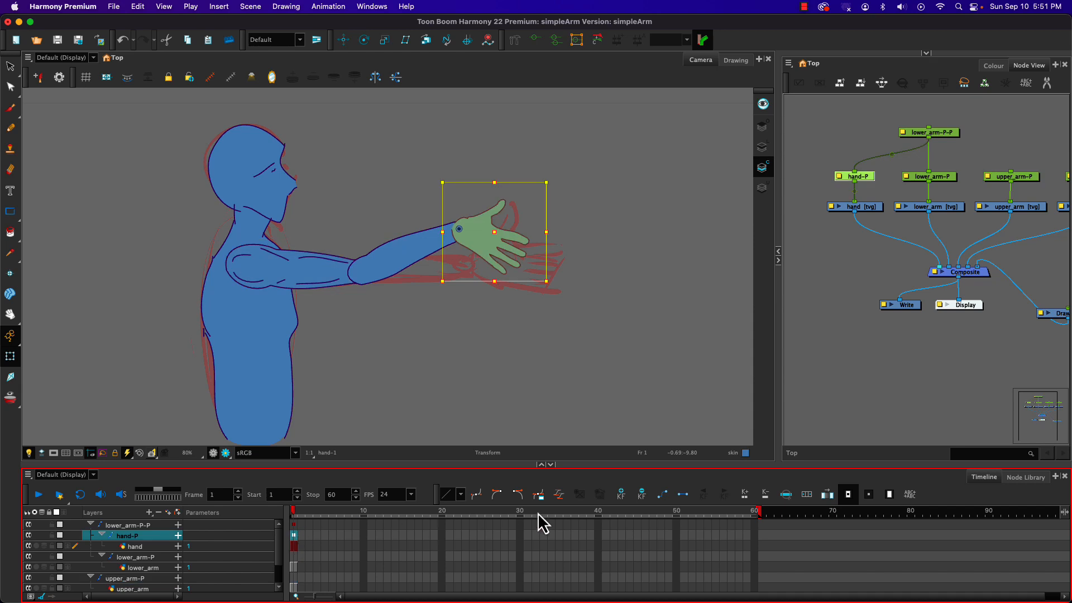
pyautogui.click(641, 496)
pyautogui.click(295, 525)
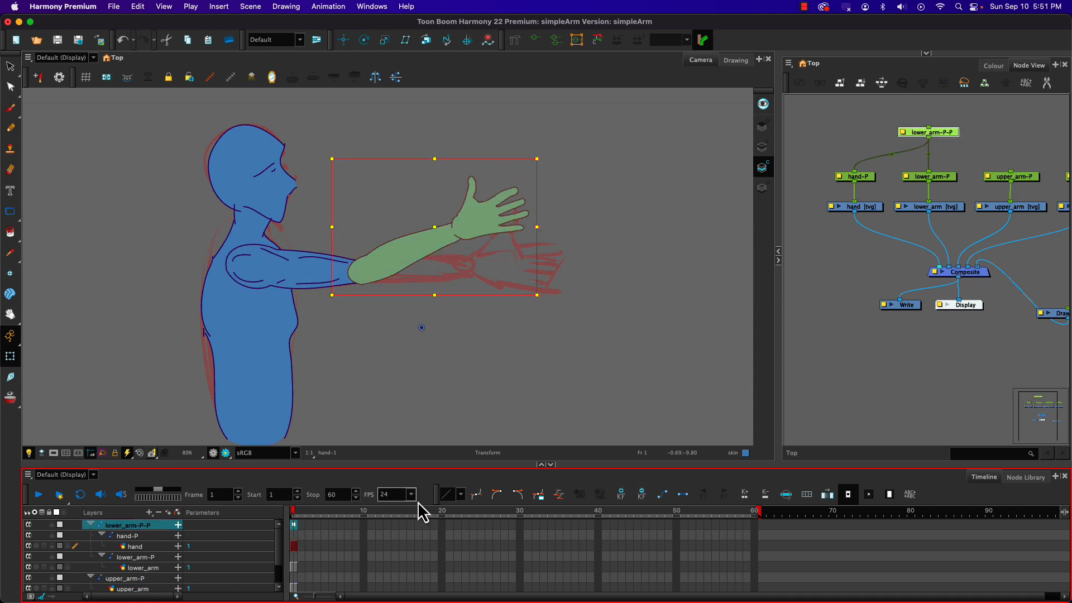
pyautogui.click(642, 496)
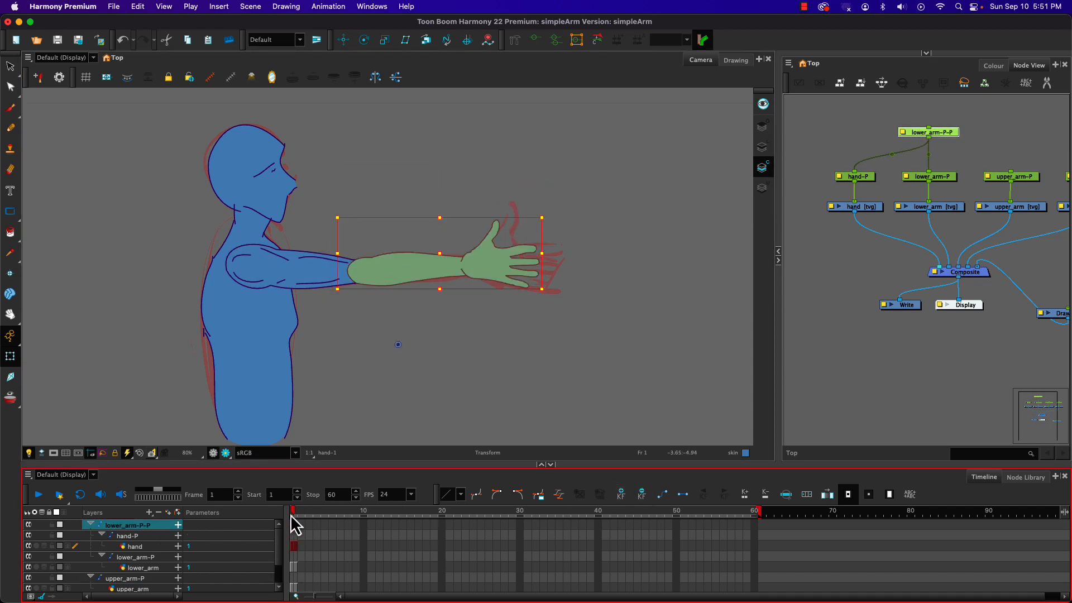
pyautogui.click(295, 546)
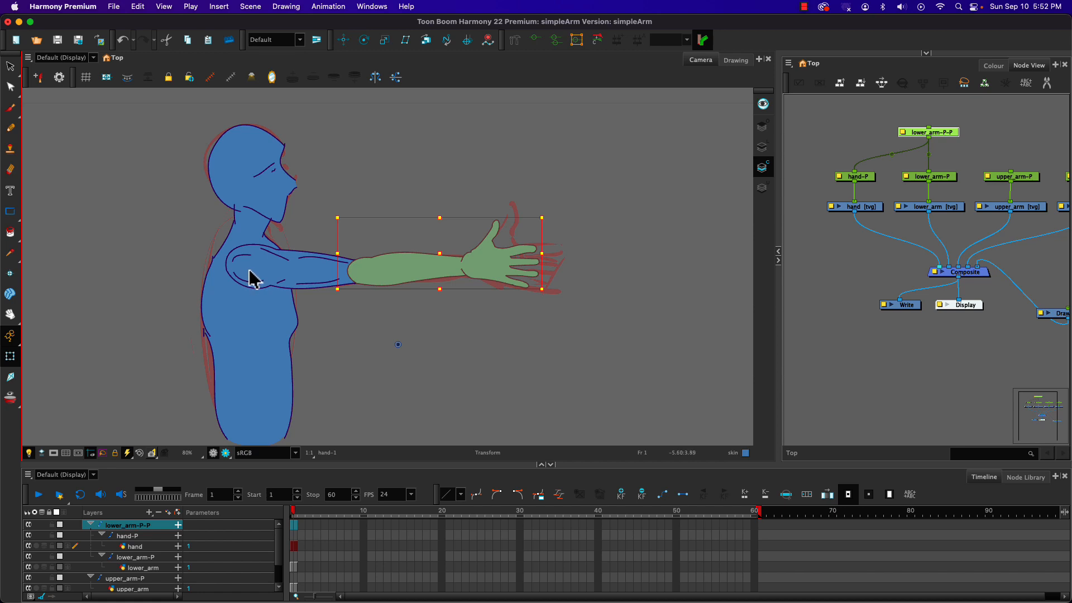
# Add a parent peg above upper_arm-P and connect lower_arm-P-P beneath the new peg.
pyautogui.click(1022, 178)
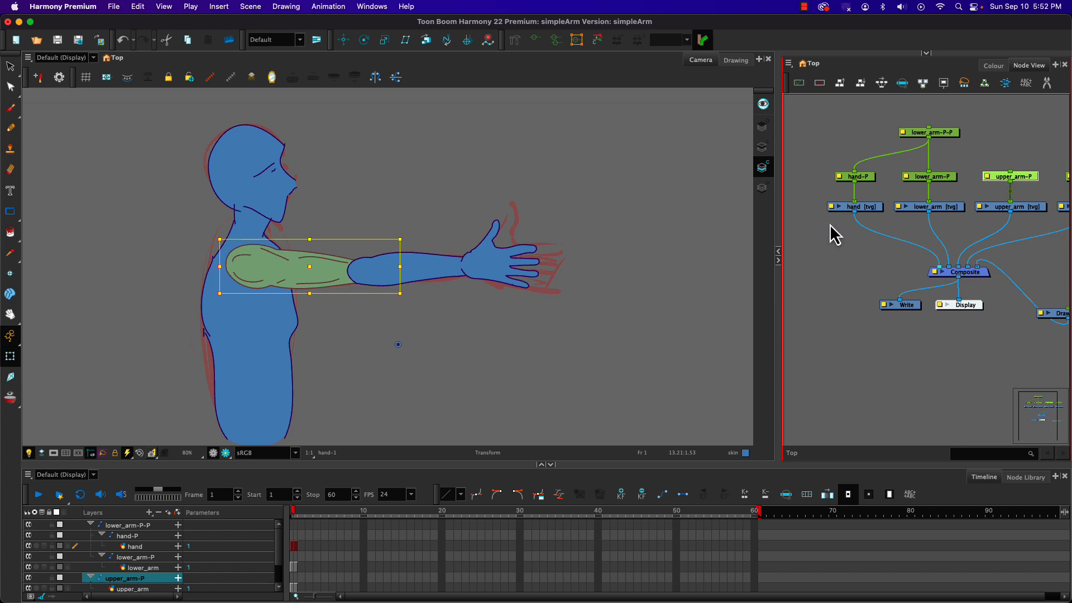
pyautogui.press('super+p')
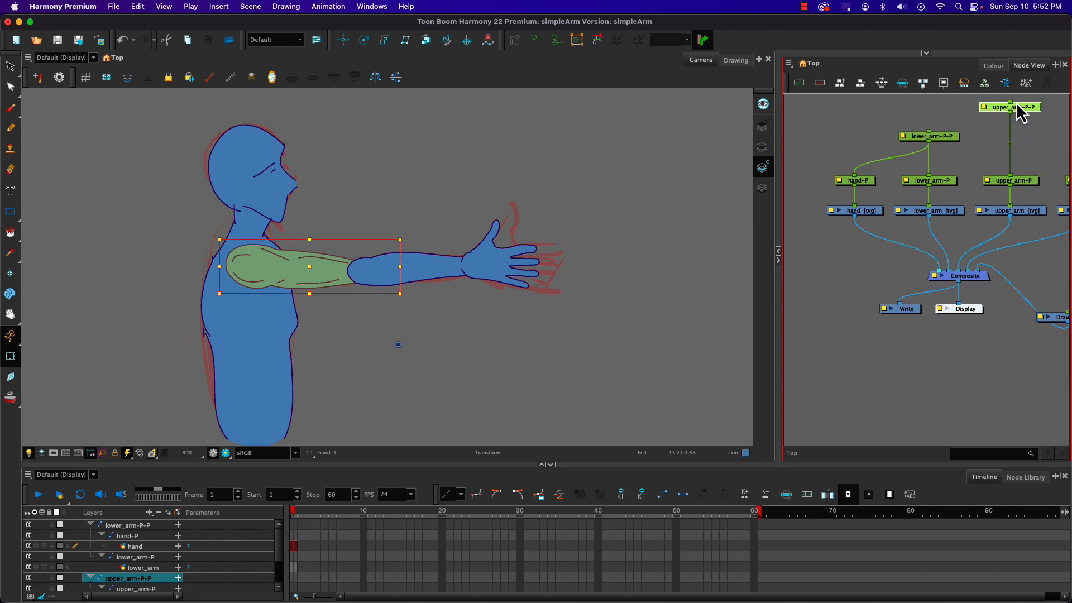
pyautogui.moveTo(1017, 105); pyautogui.dragTo(928, 133)
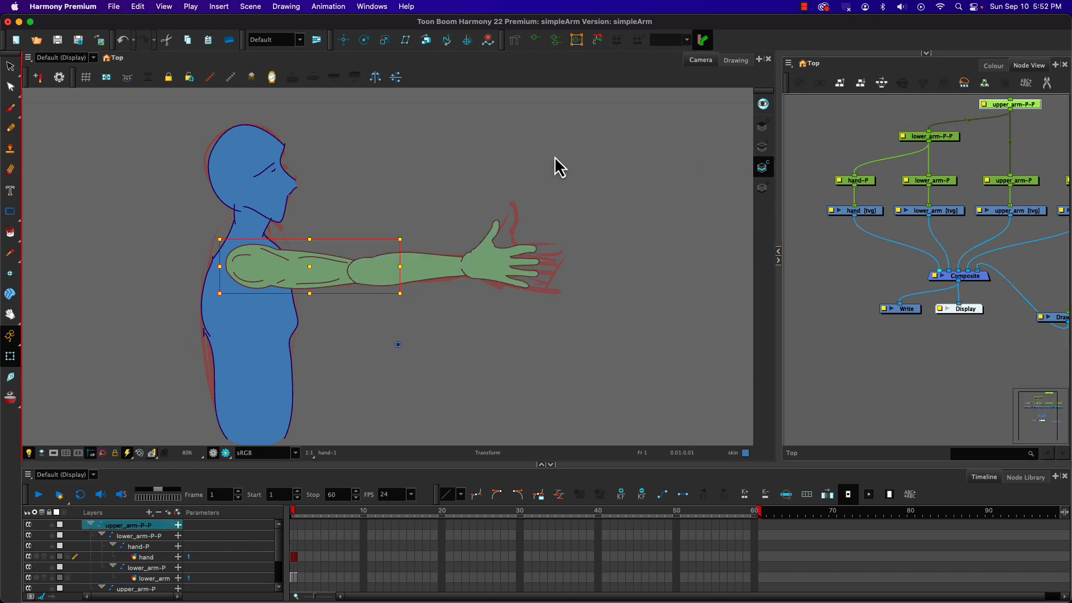
# Check the new hierarchy by selecting the upper arm's peg in the Camera view and its parent upper_arm-P-P.
pyautogui.click(350, 375)
pyautogui.click(275, 267)
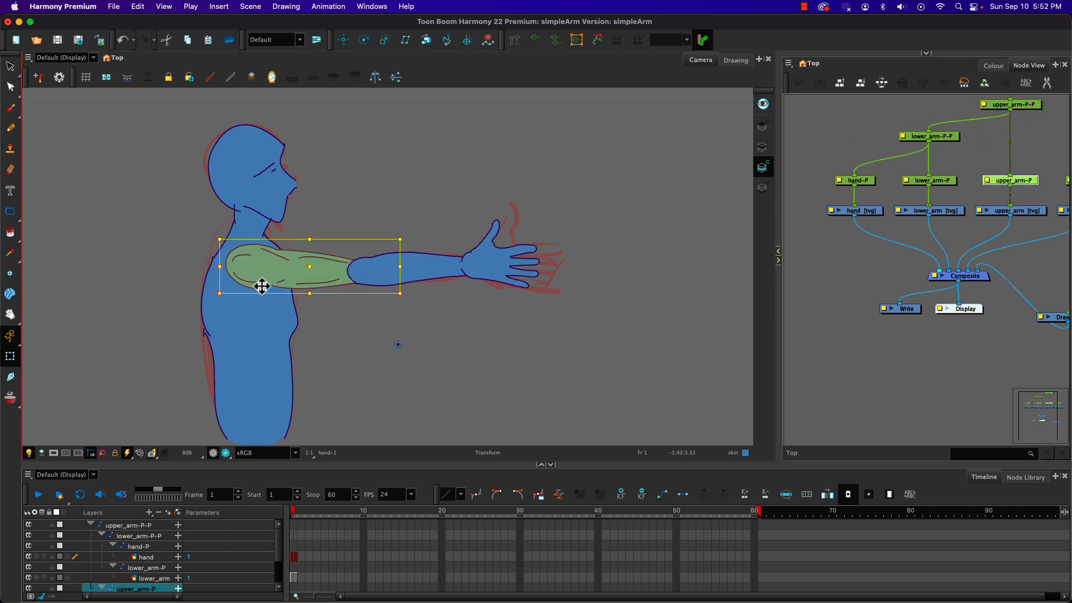
pyautogui.click(273, 266)
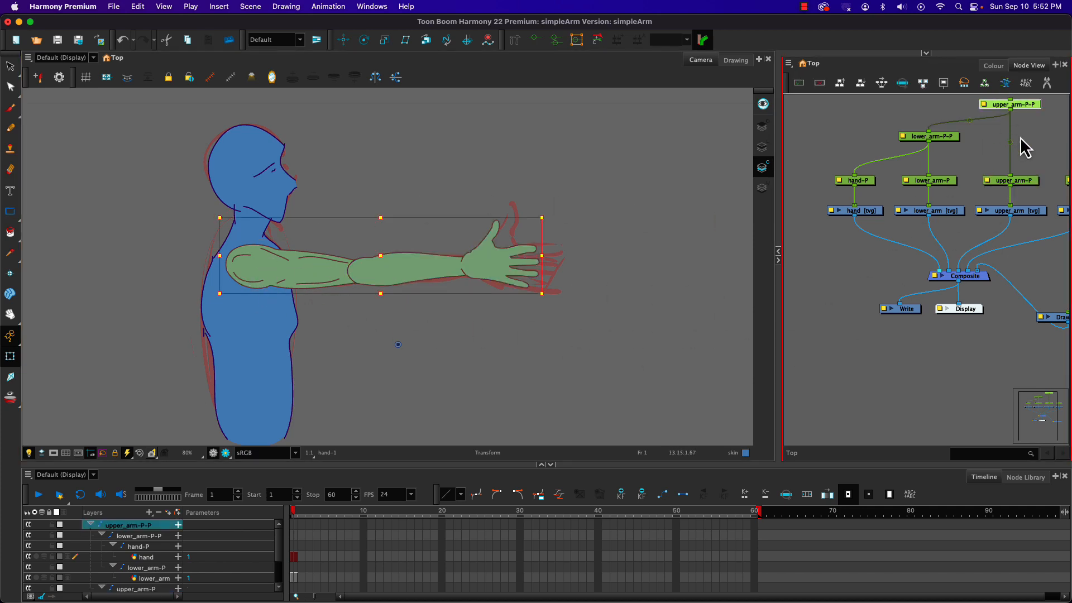
# Select the upper_arm-P-P peg and try rotating the whole arm downward about the shoulder joint.
pyautogui.moveTo(1022, 194); pyautogui.dragTo(1025, 106)
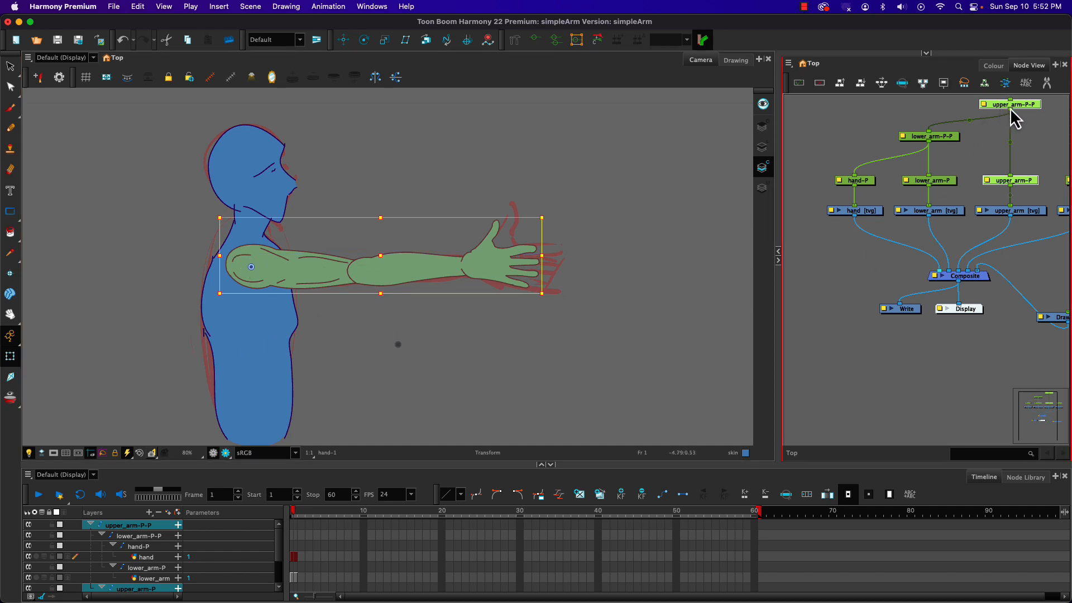
pyautogui.click(991, 144)
pyautogui.click(1017, 108)
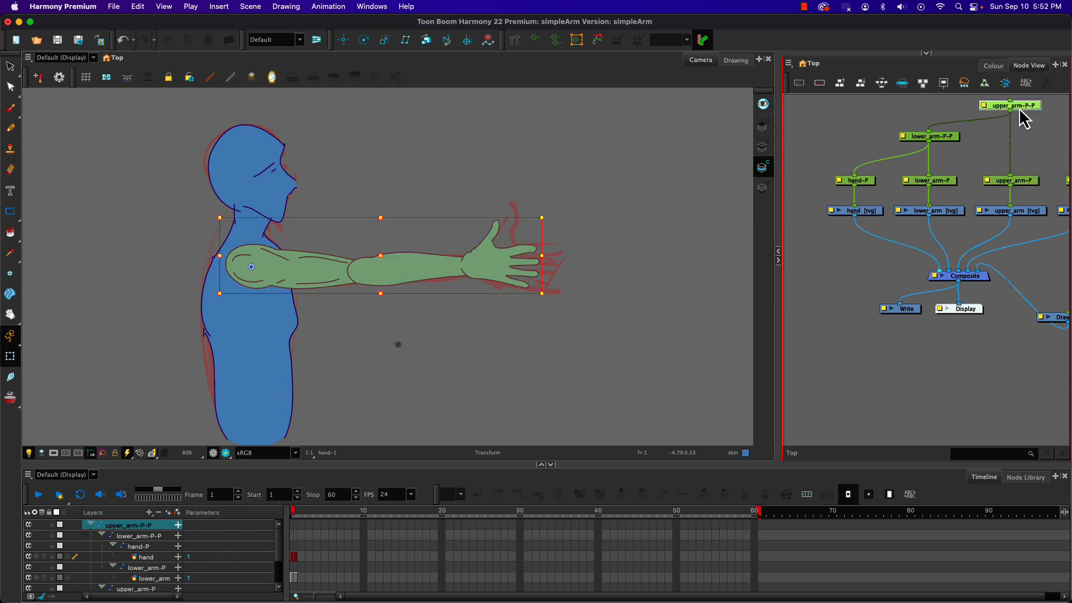
pyautogui.click(1017, 109)
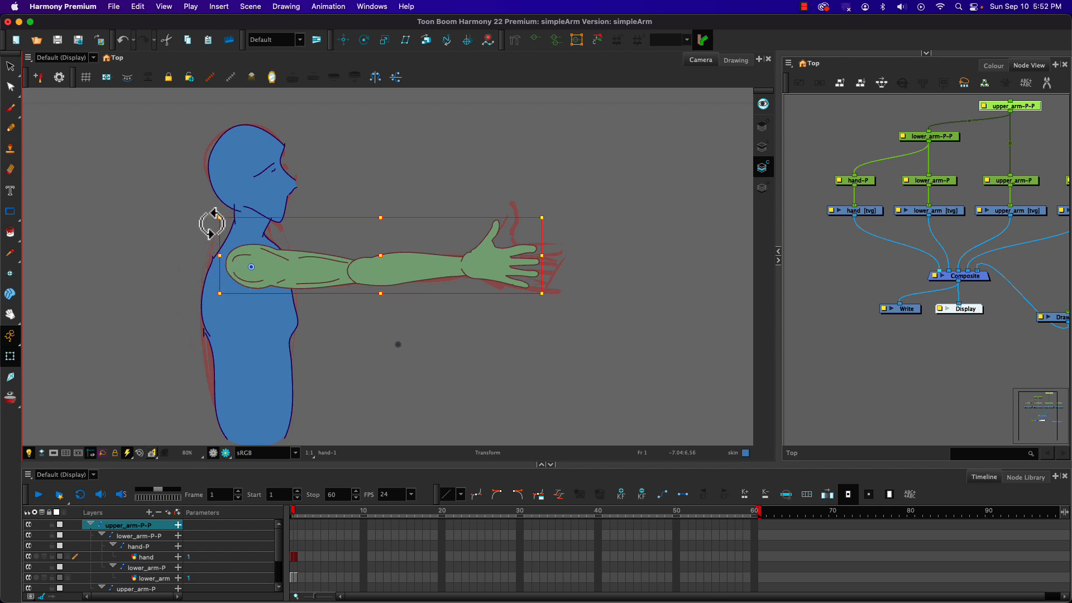
pyautogui.moveTo(211, 216); pyautogui.dragTo(252, 190)
pyautogui.click(354, 389)
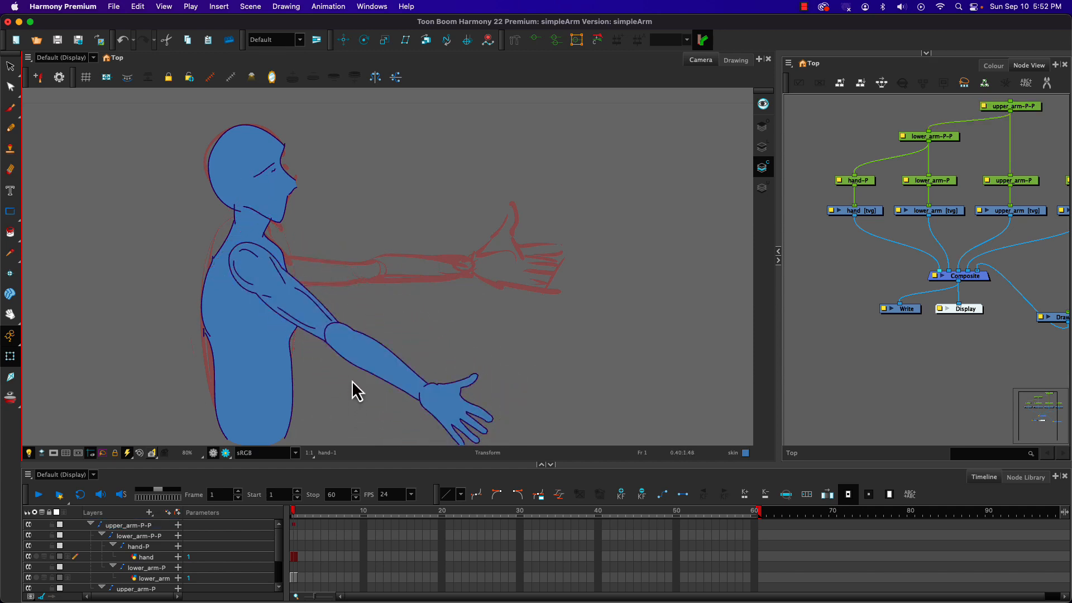
# Select the lower_arm-P-P peg, try rotating the forearm and hand, and undo back to the arm's straight horizontal pose.
pyautogui.click(333, 356)
pyautogui.press('b')
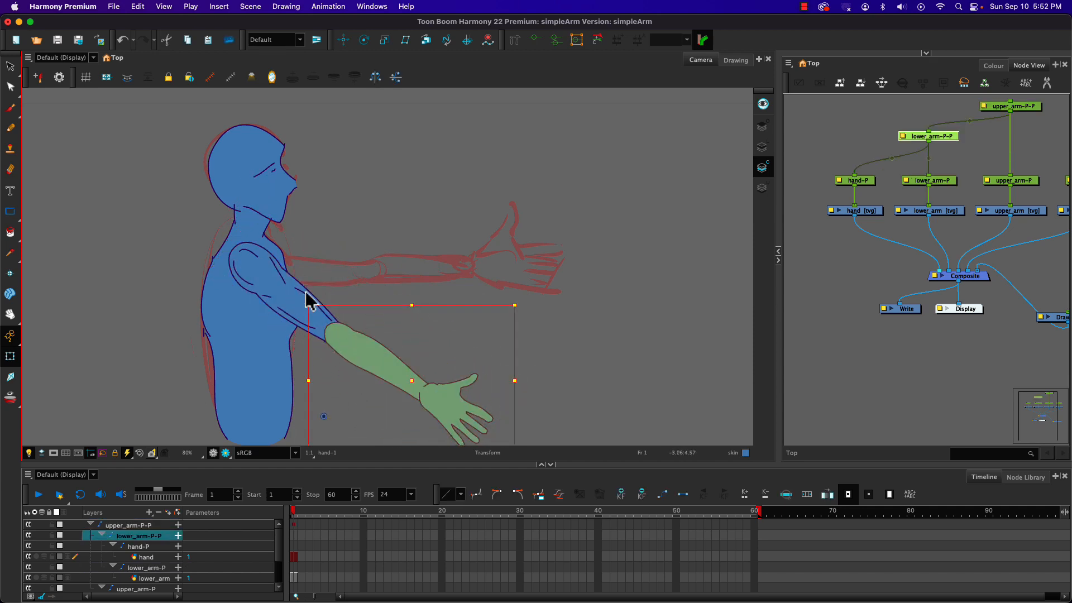
pyautogui.moveTo(301, 299); pyautogui.dragTo(306, 359)
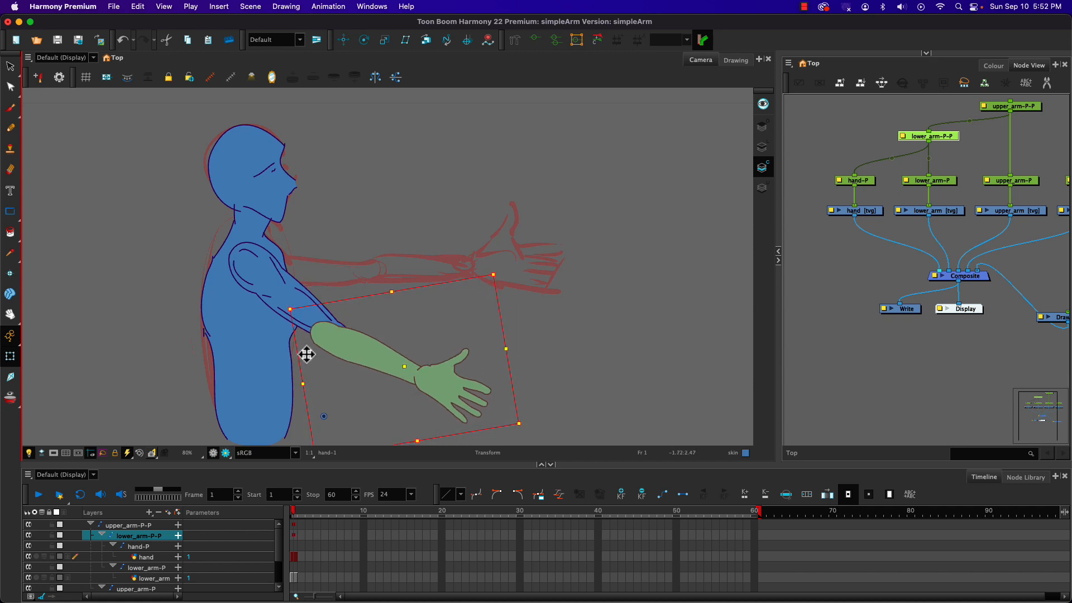
pyautogui.press('super+z')
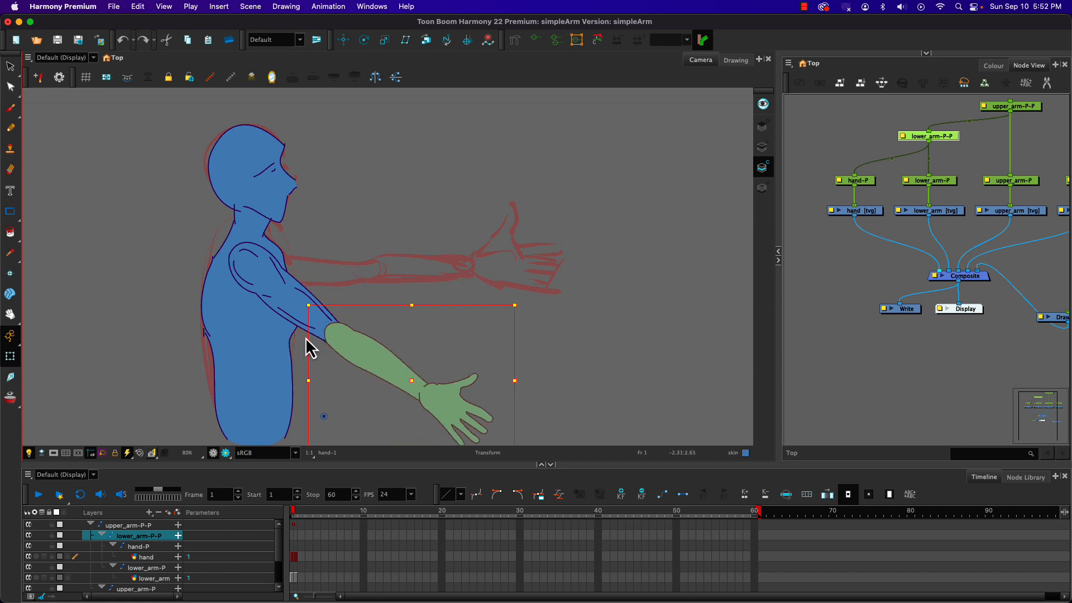
pyautogui.press('super+z')
pyautogui.press('super+z')
pyautogui.press('super+z')
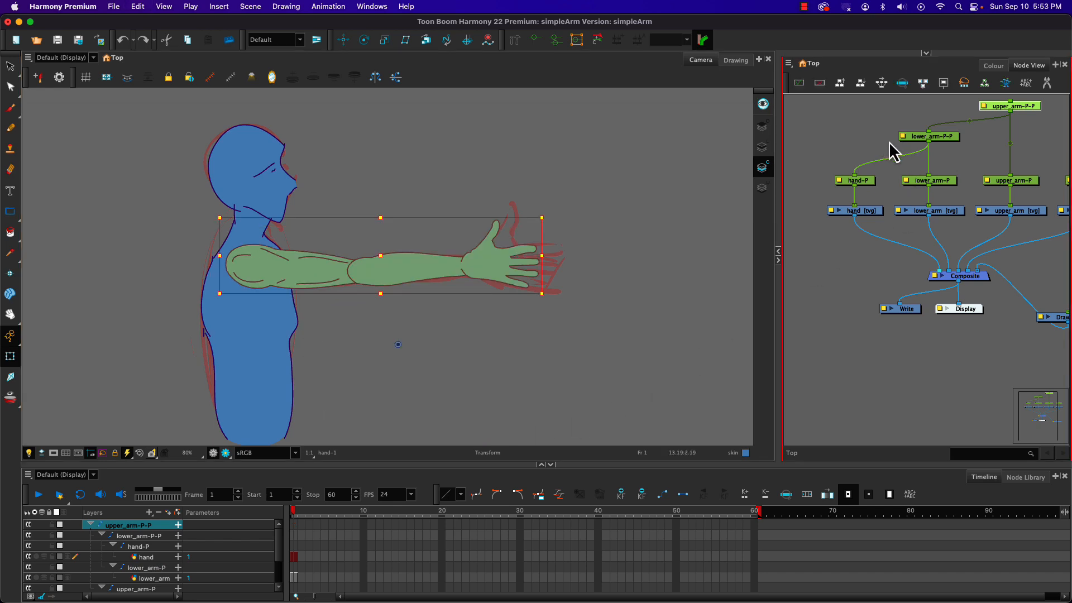
# Select the lower_arm-P peg and its parent lower_arm-P-P in turn to compare their pivot positions.
pyautogui.click(941, 182)
pyautogui.click(941, 140)
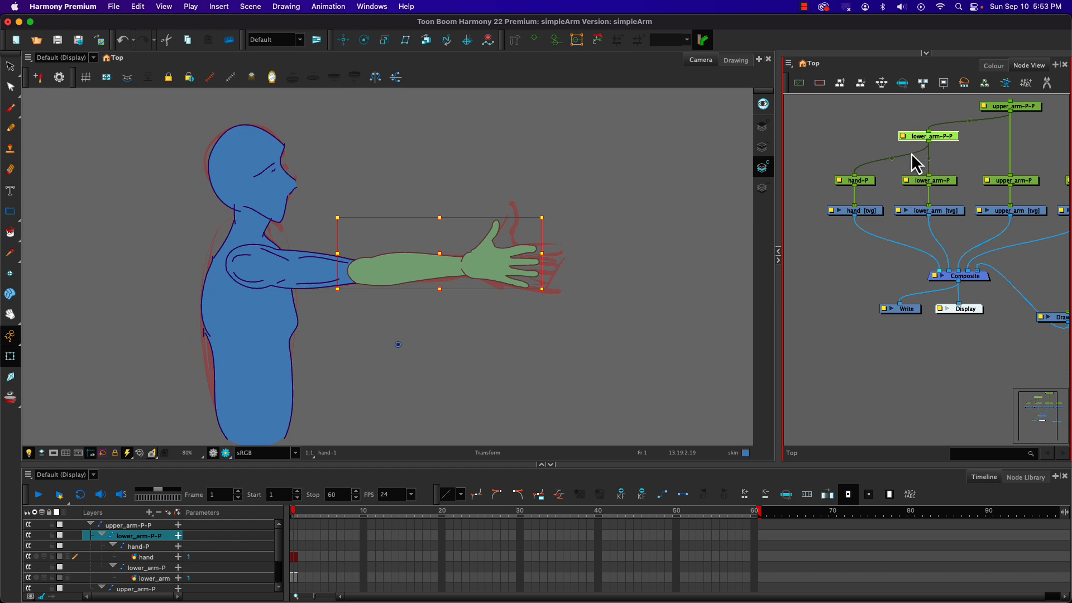
# Try to place the pivot of lower_arm-P and lower_arm-P-P at the elbow.
pyautogui.moveTo(914, 193); pyautogui.dragTo(914, 126)
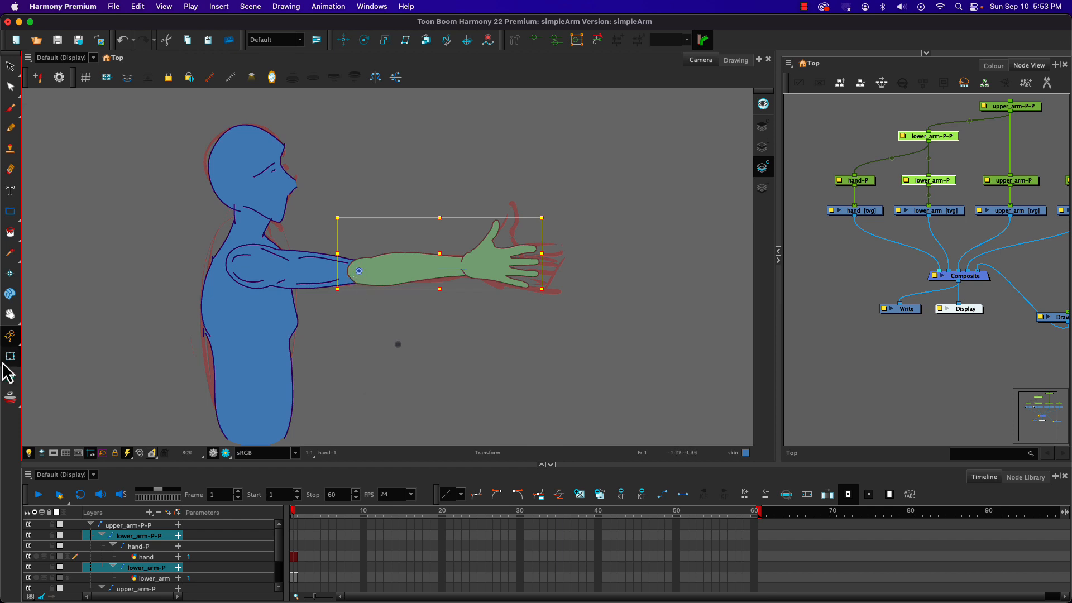
pyautogui.press('super+z')
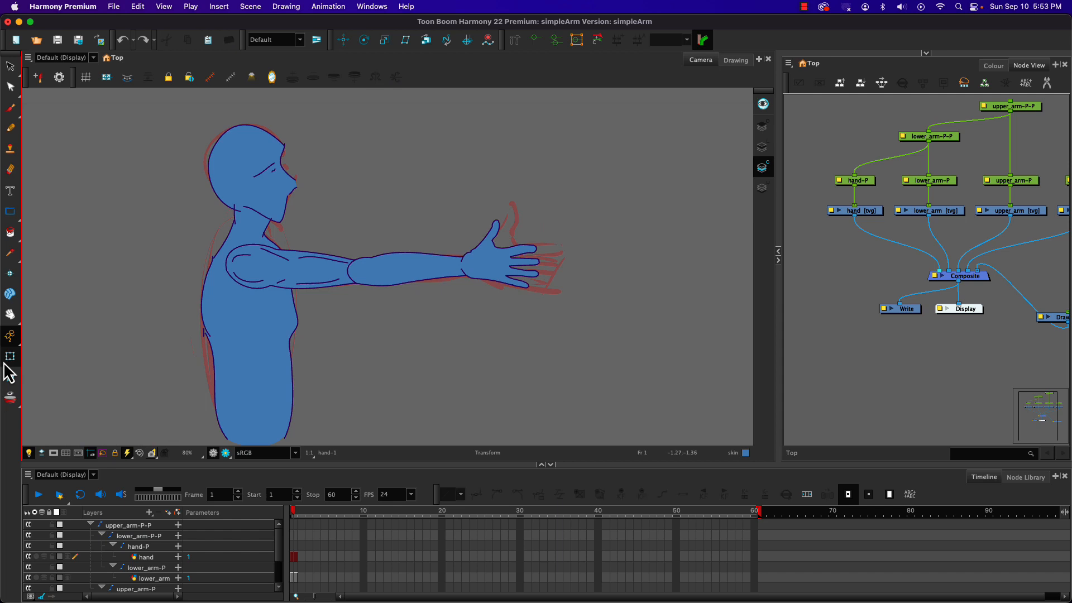
# Set the shared pivot of the upper_arm-P and upper_arm-P-P pegs at the centre of the shoulder with the Rotate tool.
pyautogui.click(1002, 180)
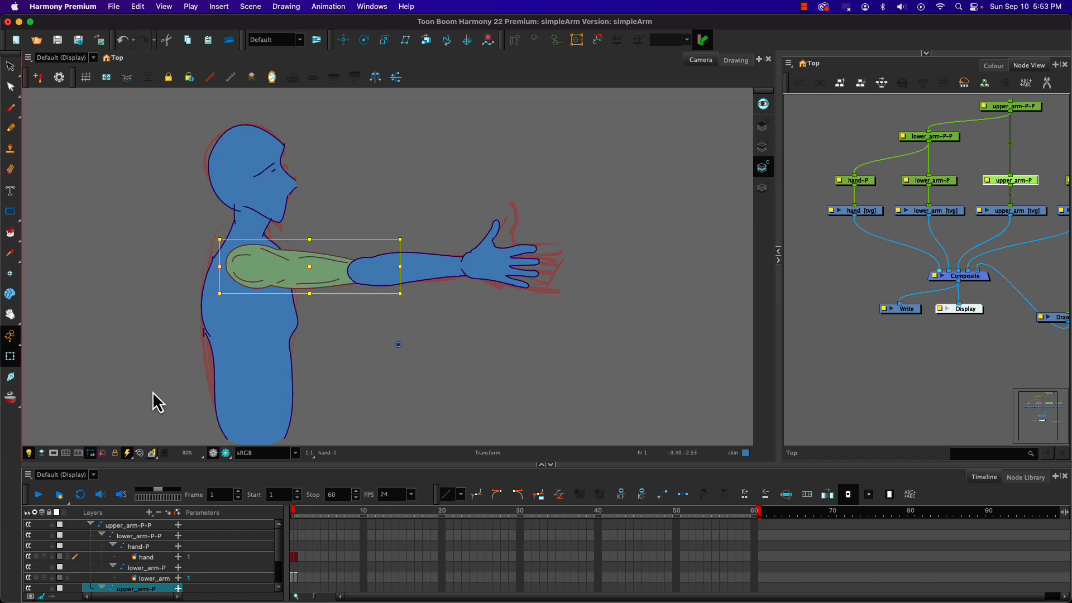
pyautogui.click(364, 40)
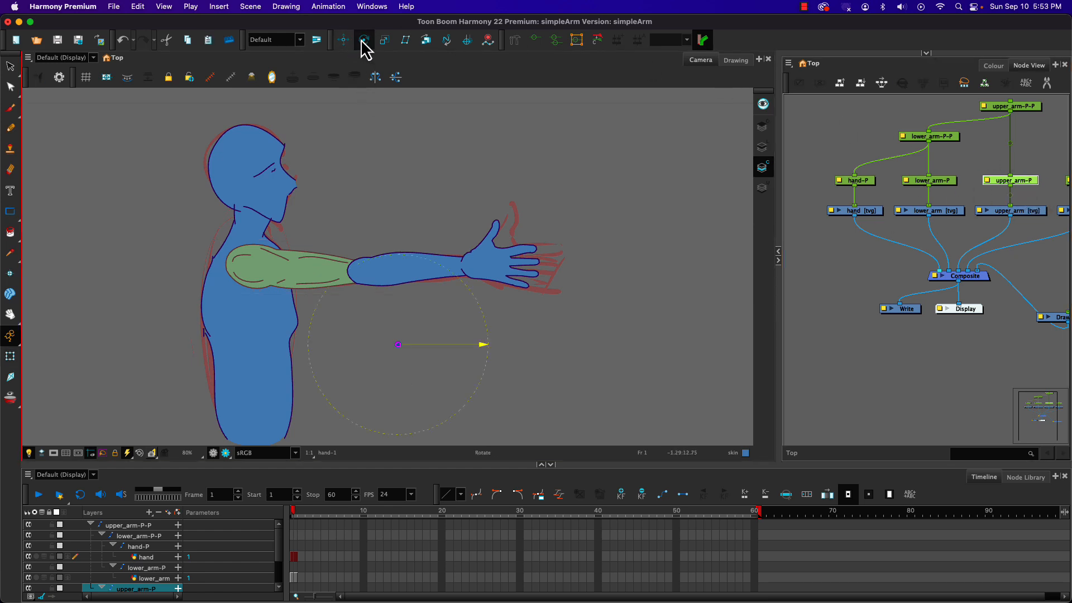
pyautogui.click(1032, 167)
pyautogui.click(1026, 108)
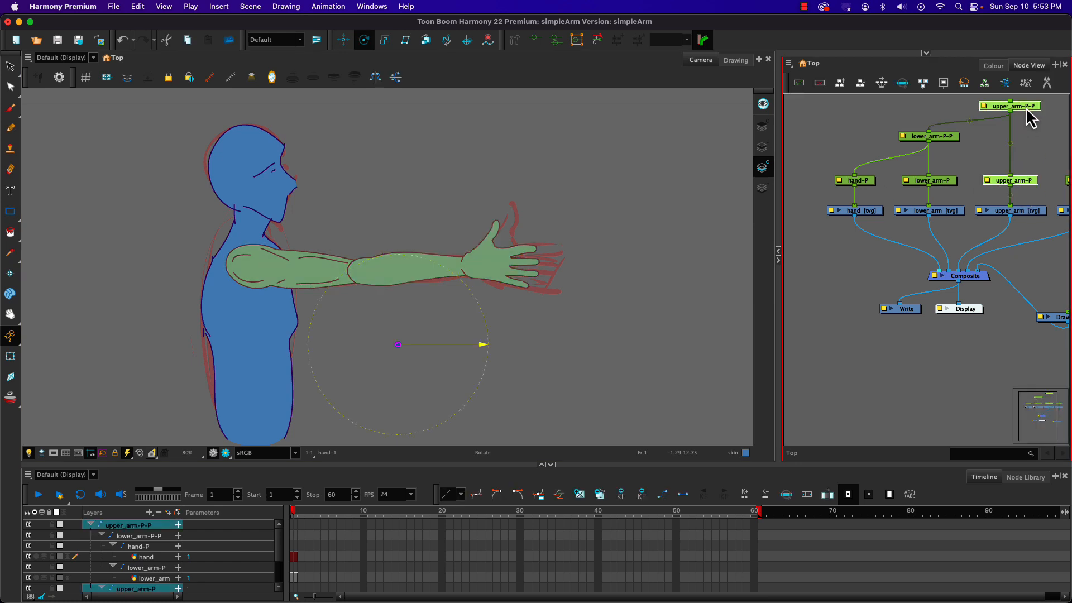
pyautogui.click(343, 40)
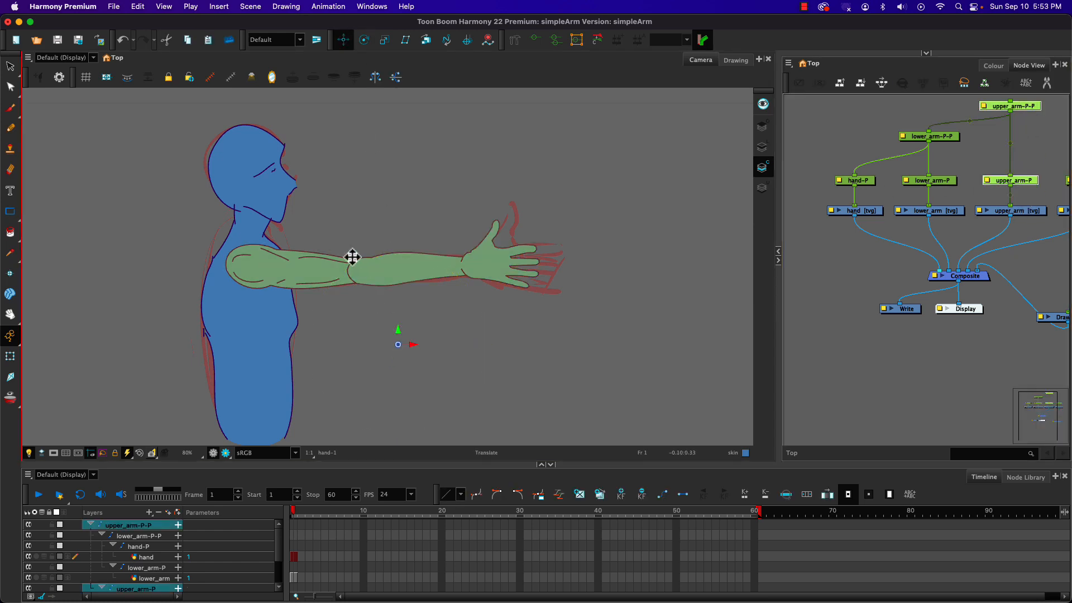
pyautogui.click(364, 40)
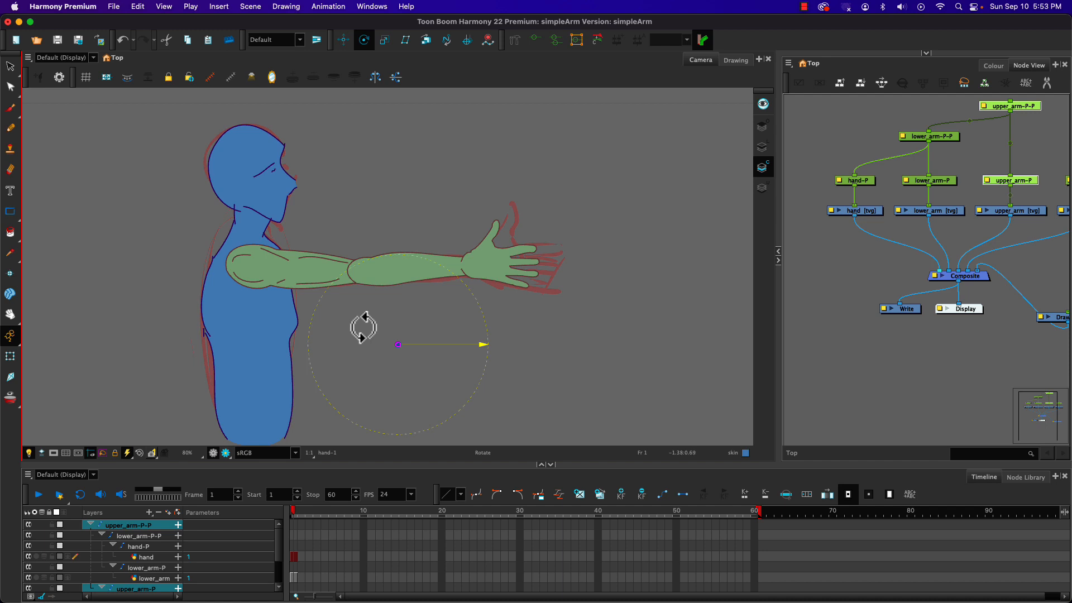
pyautogui.click(1029, 125)
pyautogui.click(371, 358)
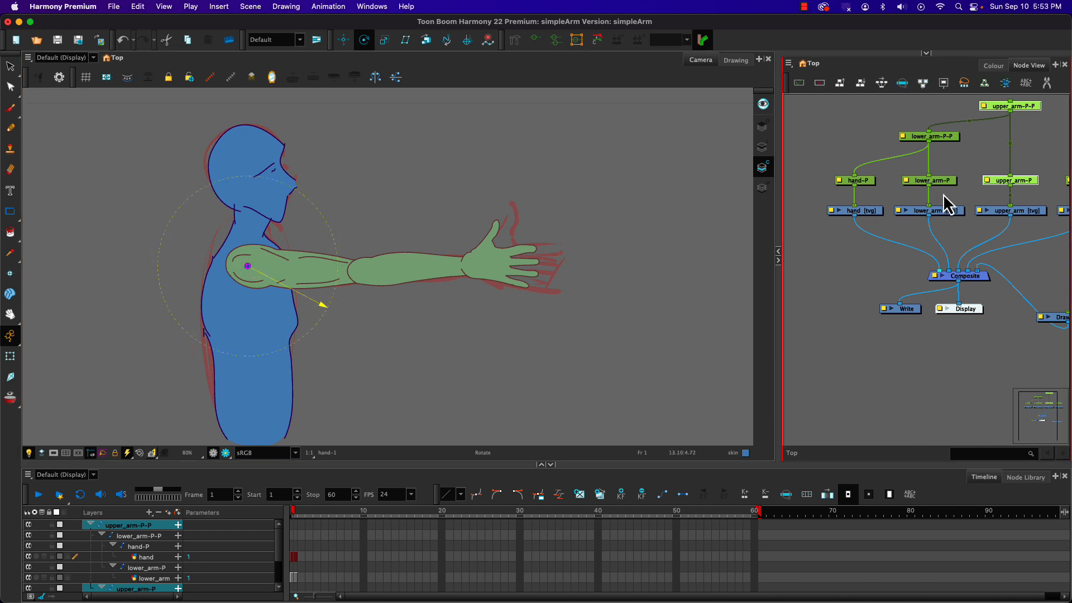
# Place the pivot of the lower_arm-P and lower_arm-P-P pegs at the centre of the elbow.
pyautogui.click(930, 136)
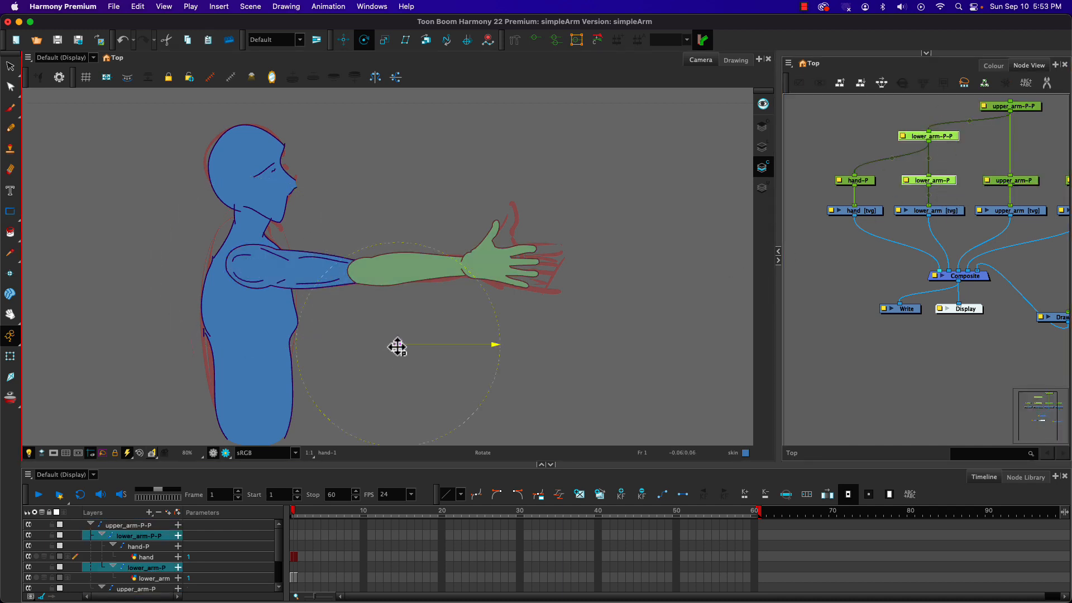
pyautogui.moveTo(397, 347); pyautogui.dragTo(361, 274)
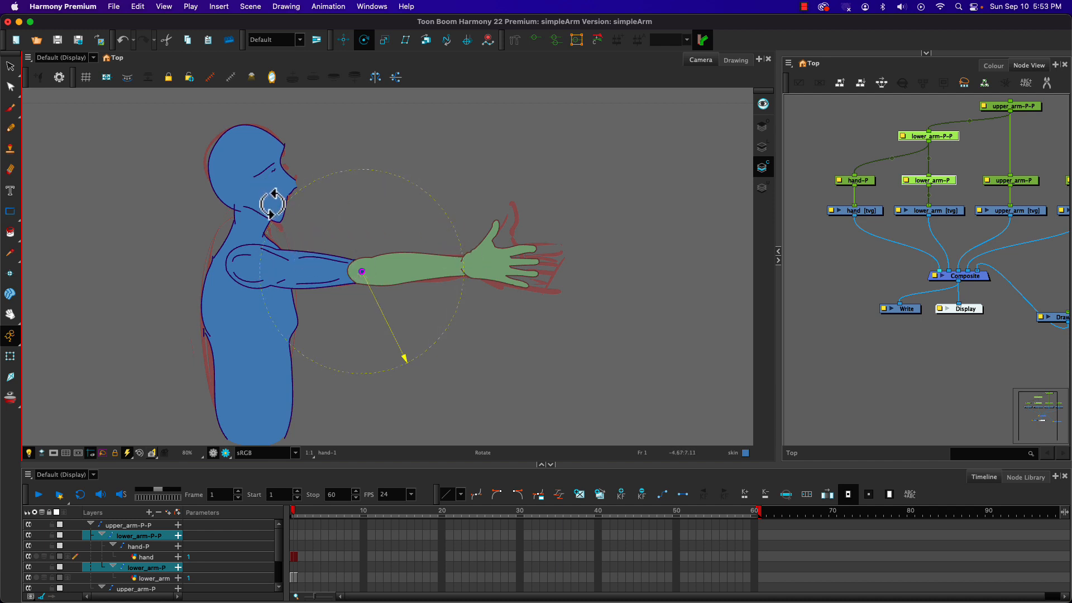
pyautogui.moveTo(274, 197); pyautogui.dragTo(266, 227)
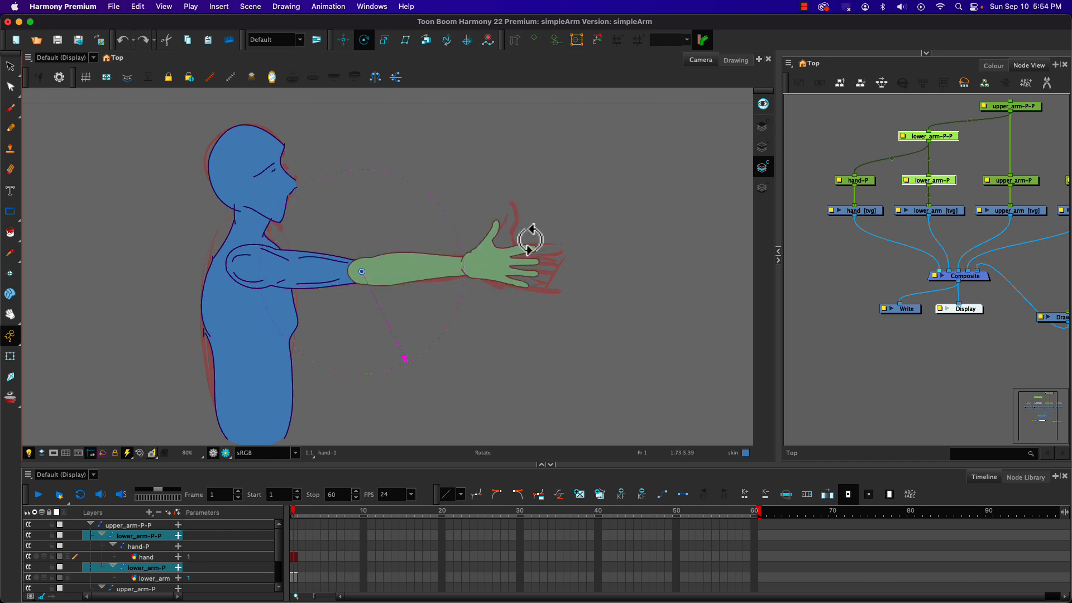
# Check the pivot positions of the hand, lower-arm and upper-arm pegs one by one.
pyautogui.click(860, 181)
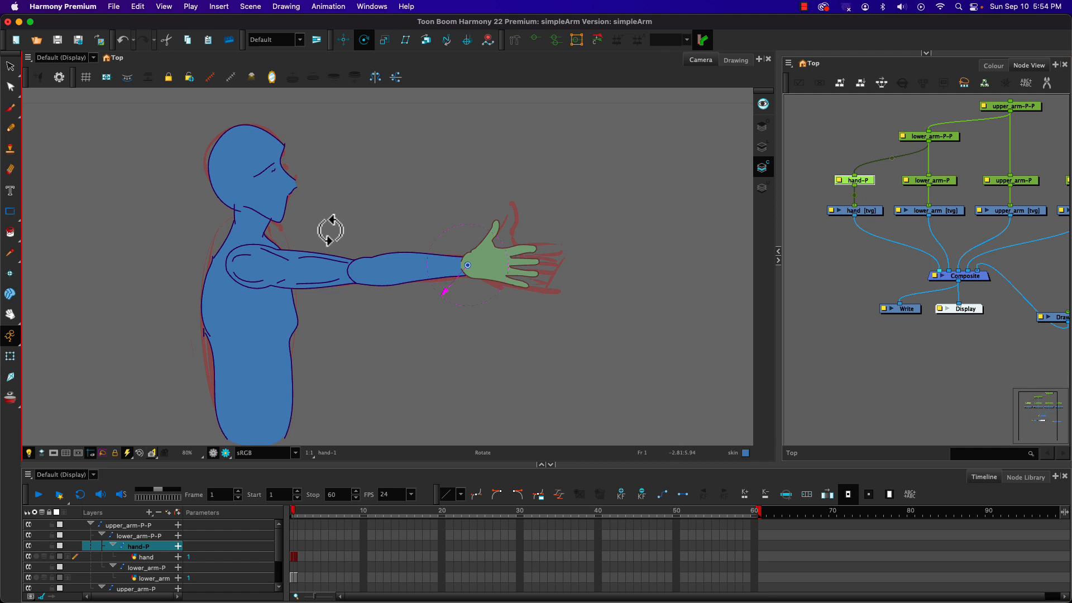
pyautogui.click(944, 182)
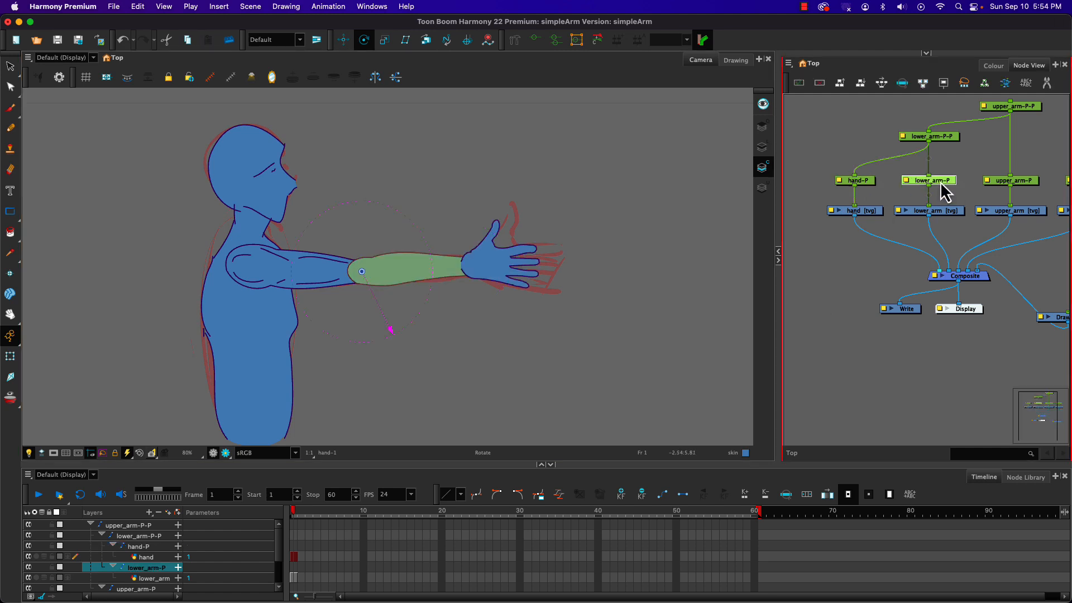
pyautogui.click(949, 146)
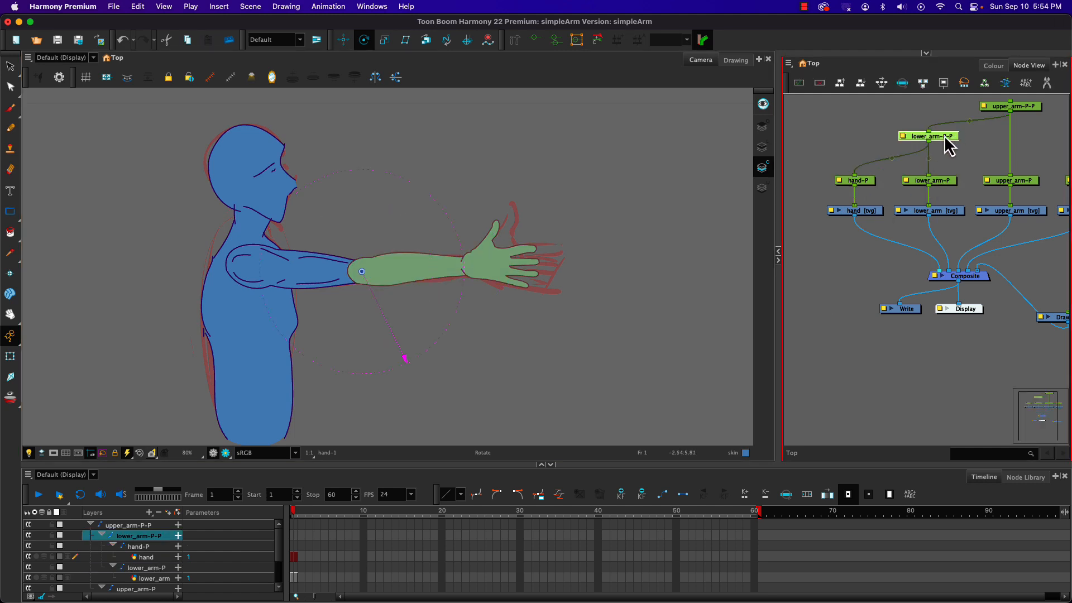
pyautogui.click(1016, 107)
pyautogui.click(943, 182)
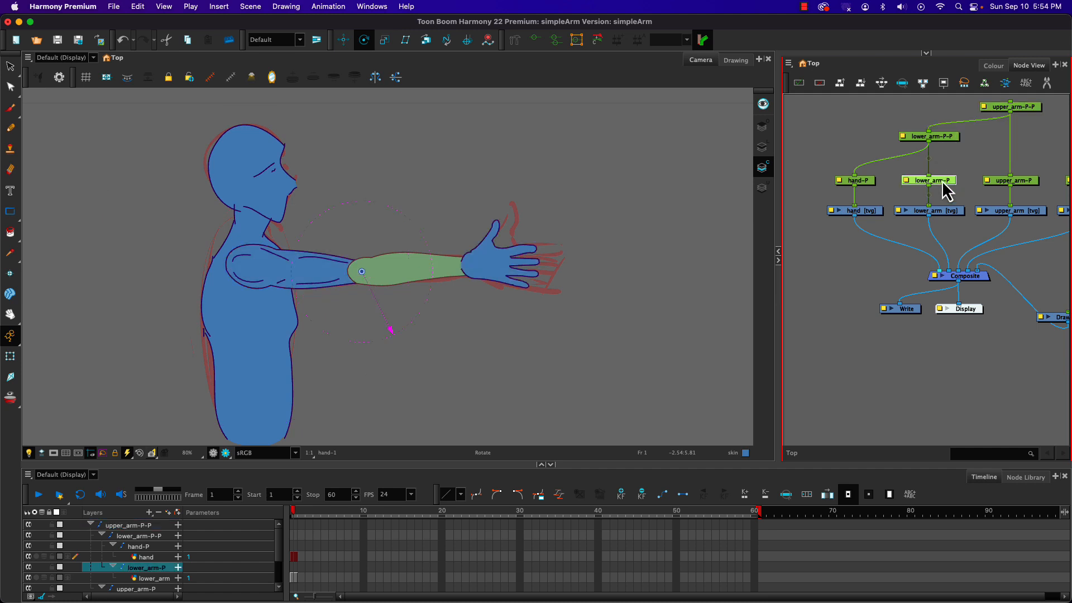
pyautogui.click(942, 137)
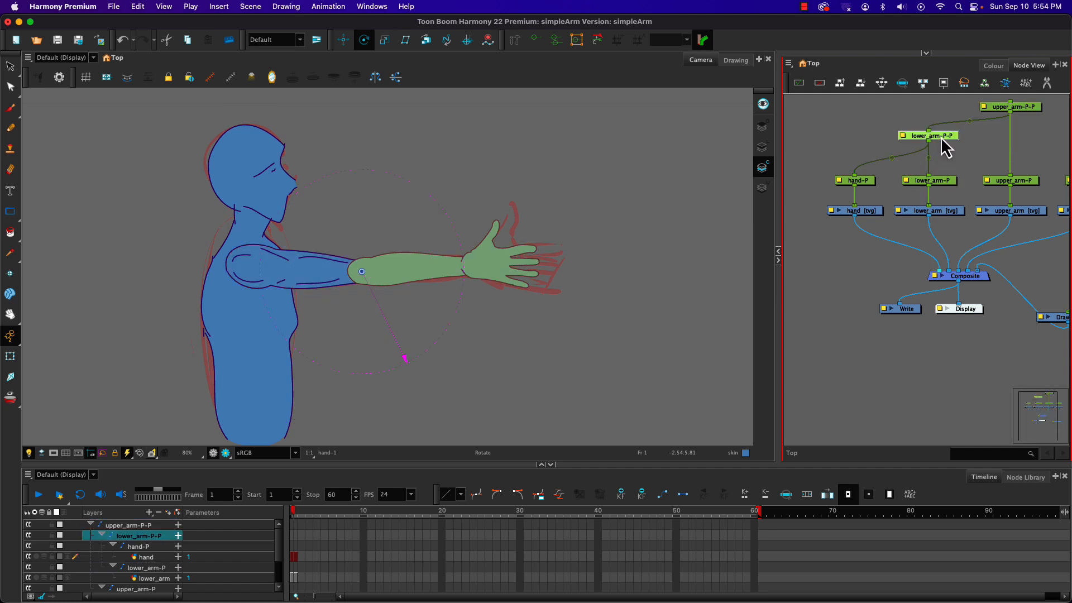
pyautogui.click(1021, 187)
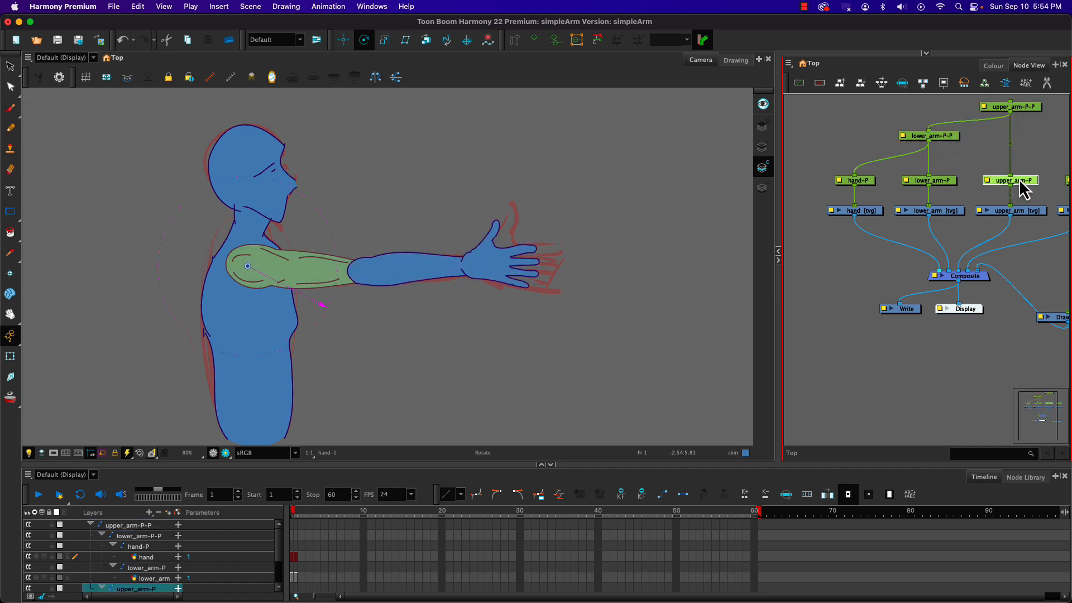
# Test the shoulder joint by rotating the whole arm downward through the upper_arm-P-P peg with the Transform tool.
pyautogui.click(1016, 108)
pyautogui.click(10, 356)
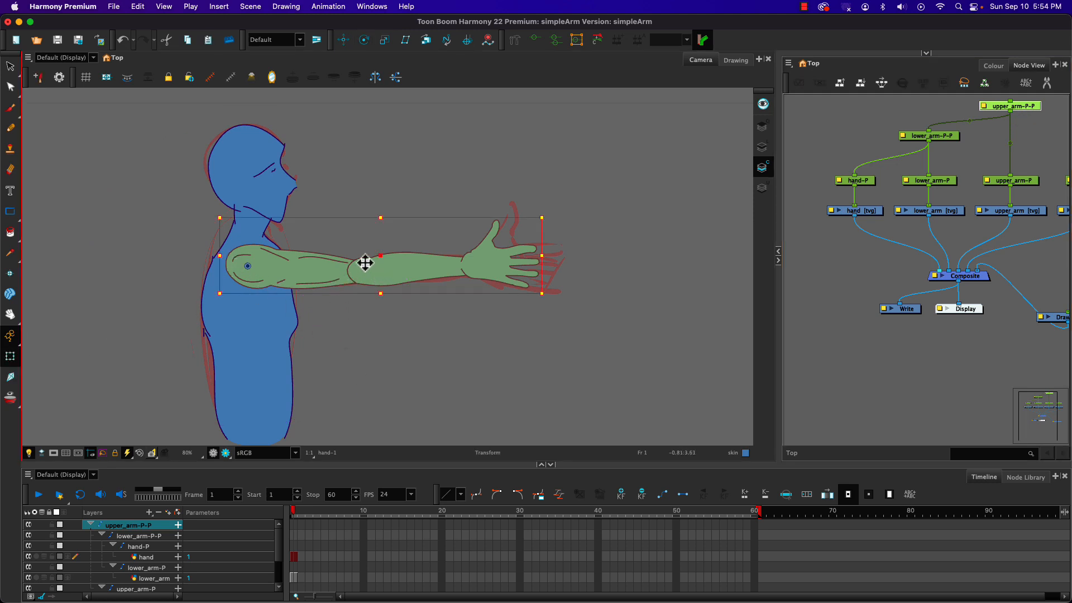
pyautogui.click(335, 330)
pyautogui.click(226, 262)
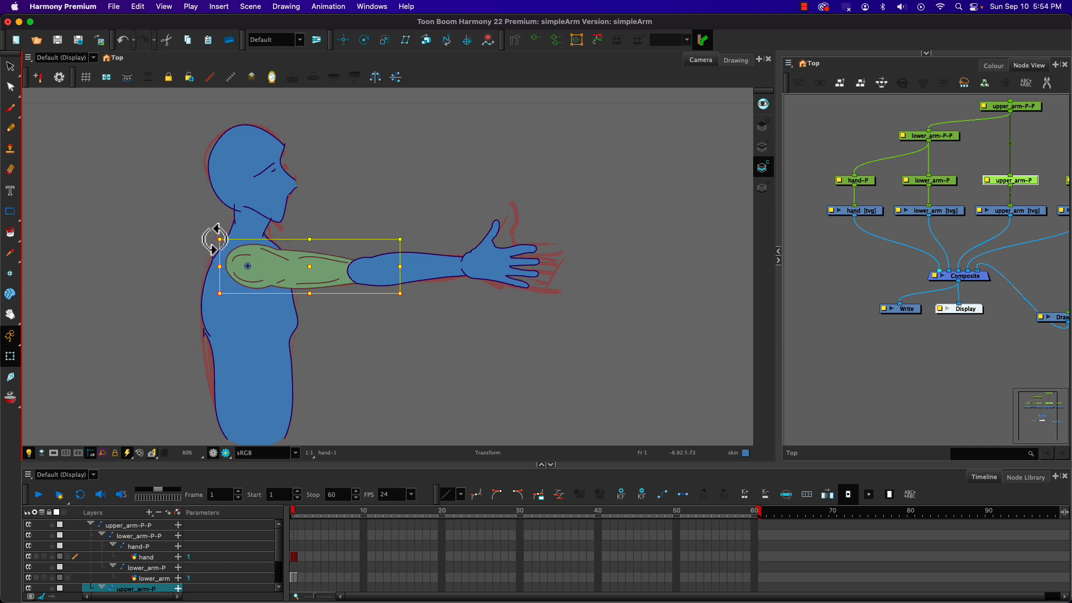
pyautogui.moveTo(213, 237)
pyautogui.mouseDown()
pyautogui.moveTo(205, 254)
pyautogui.moveTo(203, 240)
pyautogui.mouseUp()
pyautogui.press('super+z')
pyautogui.press('b')
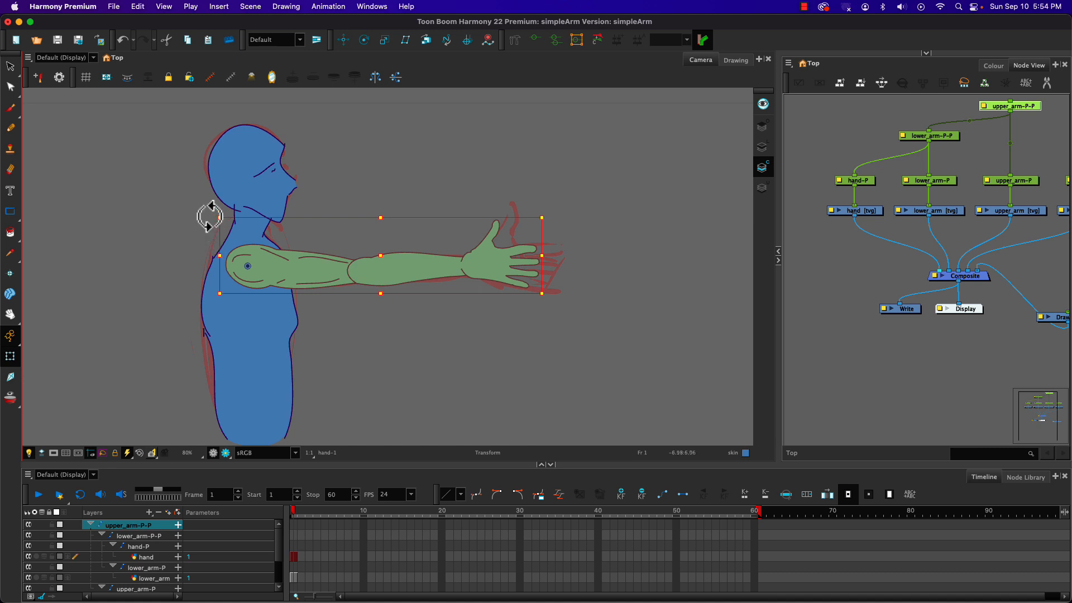
pyautogui.moveTo(206, 213); pyautogui.dragTo(244, 209)
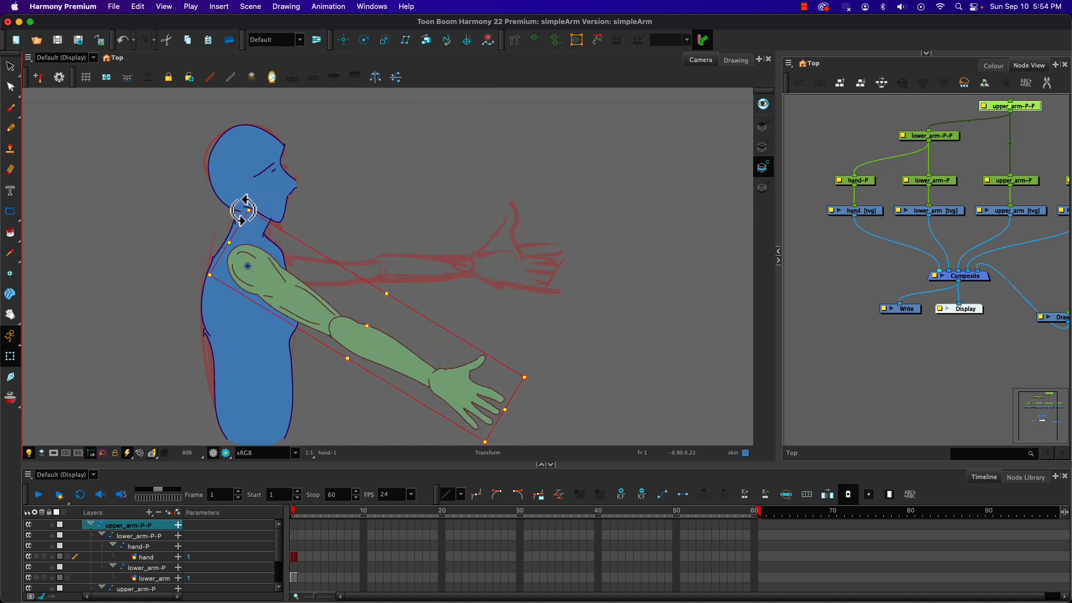
# Try bending the forearm and hand upward about the elbow through the lower_arm-P-P peg, and undo the rotation.
pyautogui.click(365, 330)
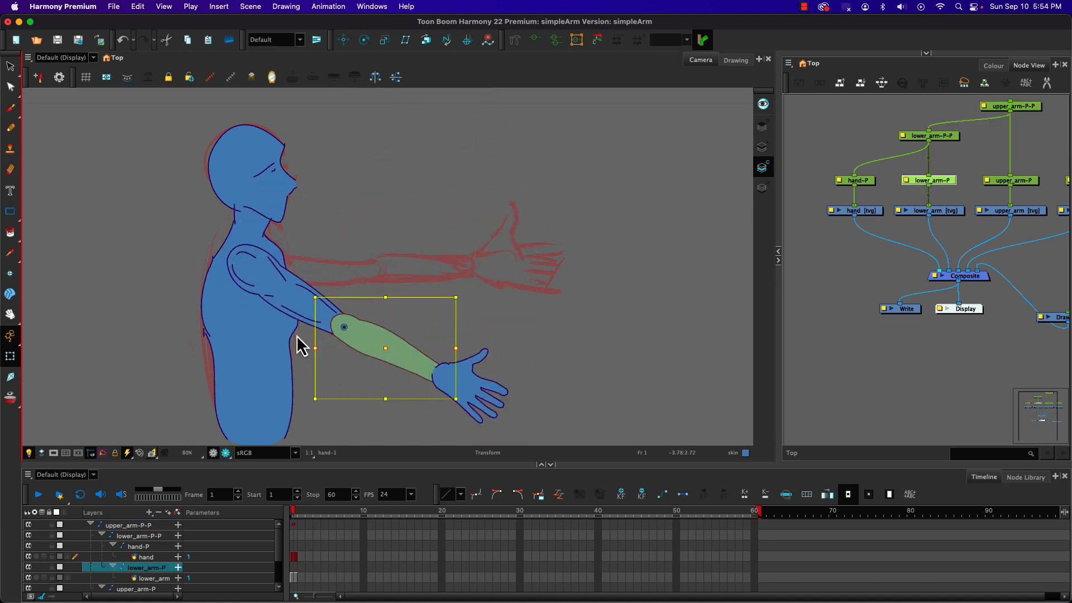
pyautogui.press('b')
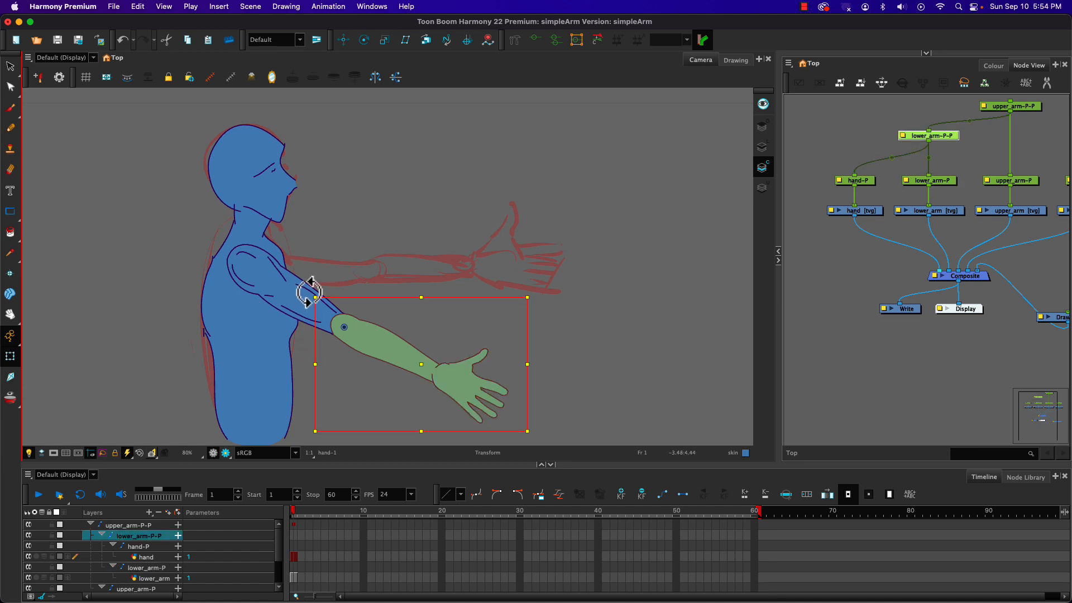
pyautogui.moveTo(307, 292); pyautogui.dragTo(345, 331)
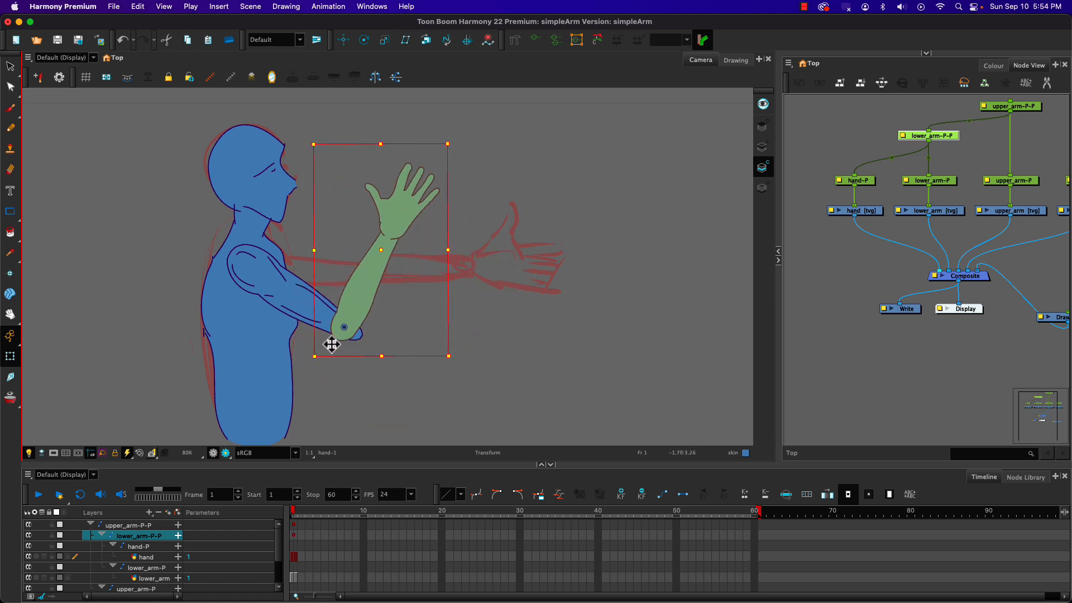
pyautogui.press('super+z')
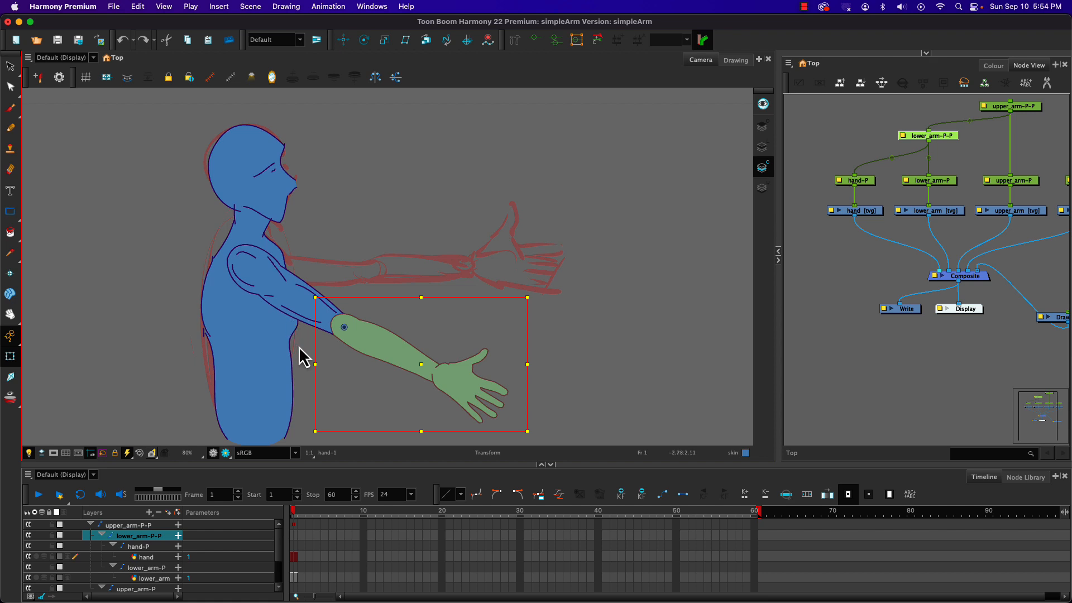
# Delete the frame 1 keyframe on the upper_arm-P-P layer to reset the arm's test rotation.
pyautogui.click(295, 525)
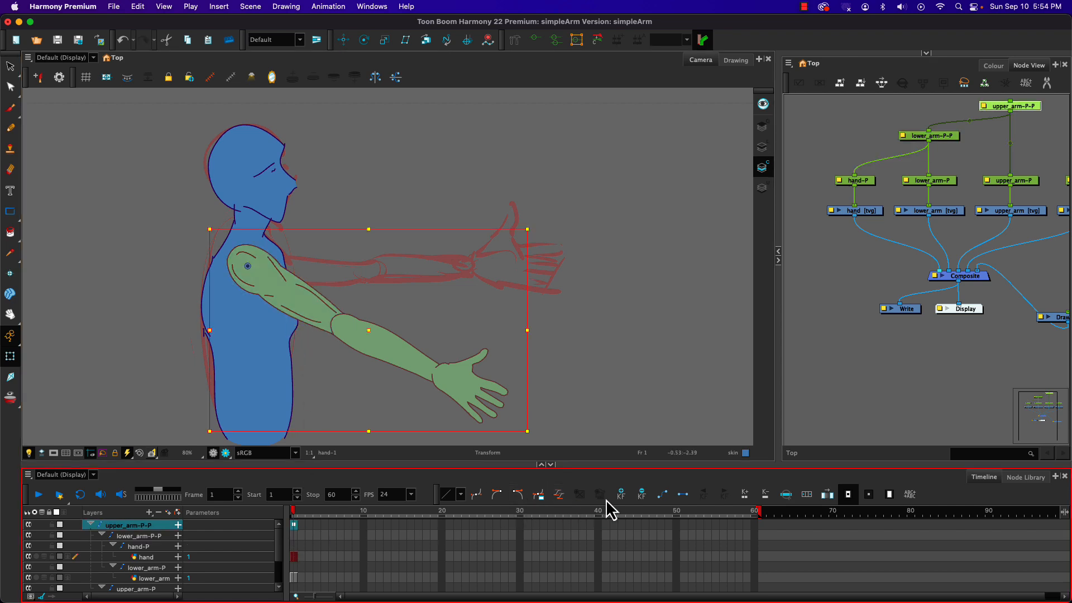
pyautogui.click(642, 494)
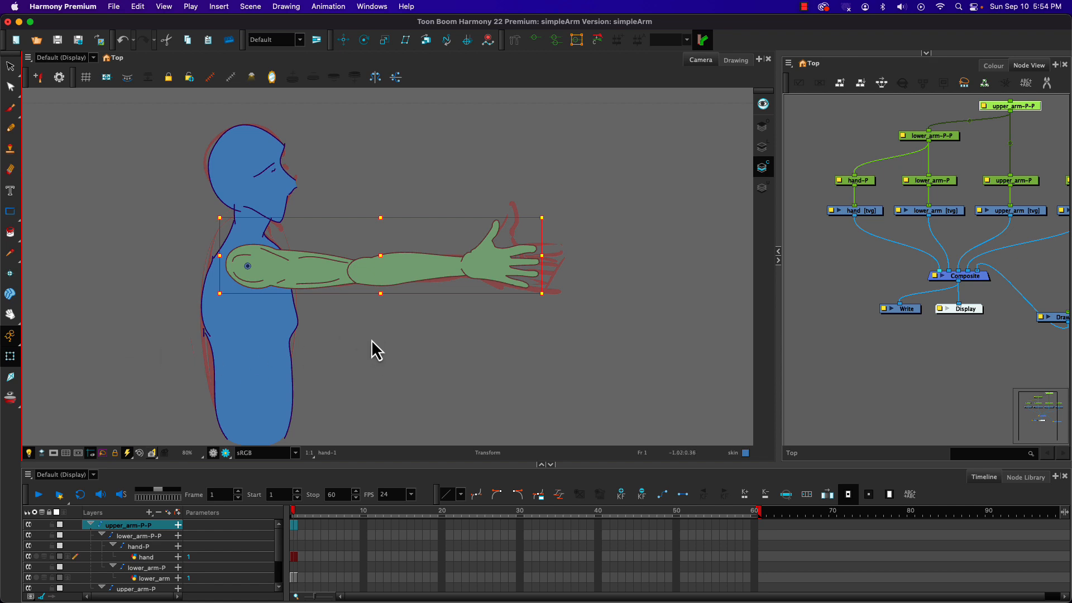
# Shift the elbow pivot of lower_arm-P and lower_arm-P-P slightly toward the wrist with the Translate tool, undoing any movement of the forearm artwork.
pyautogui.click(944, 201)
pyautogui.click(940, 137)
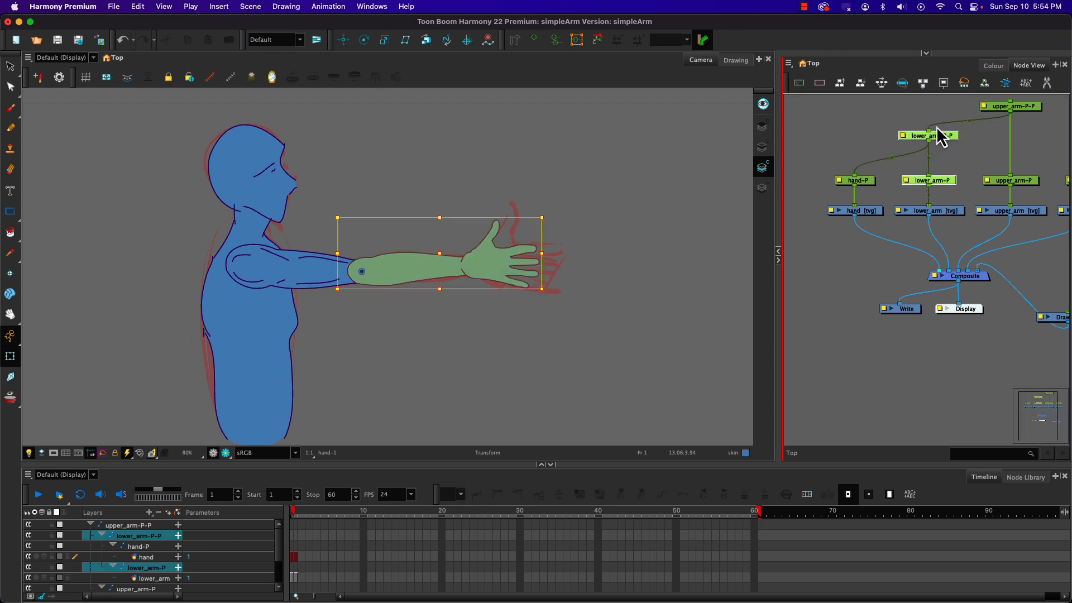
pyautogui.click(343, 40)
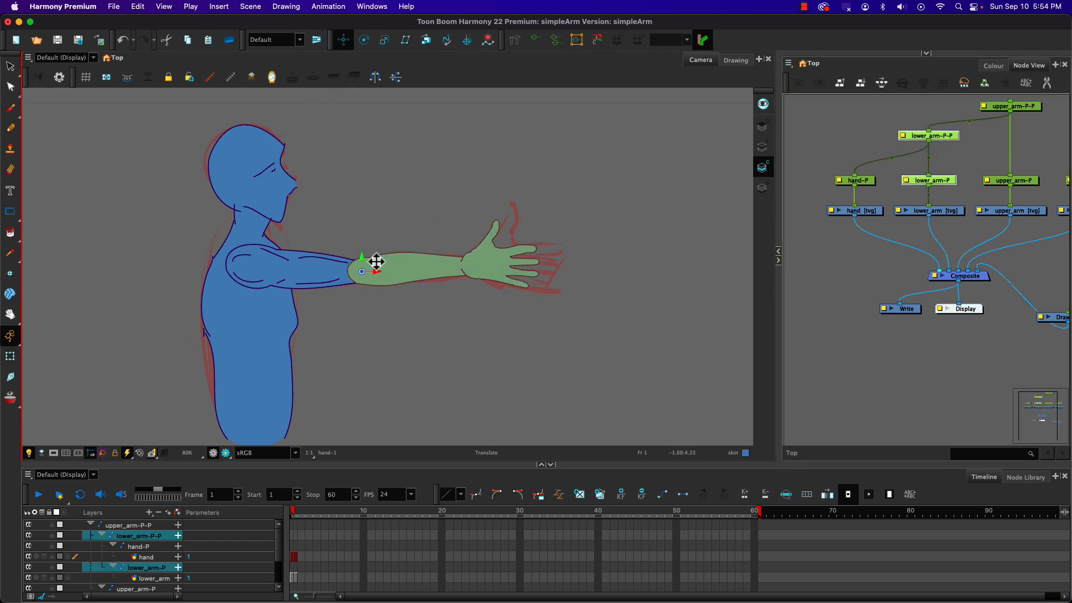
pyautogui.moveTo(382, 265)
pyautogui.mouseDown()
pyautogui.moveTo(390, 243)
pyautogui.moveTo(386, 264)
pyautogui.mouseUp()
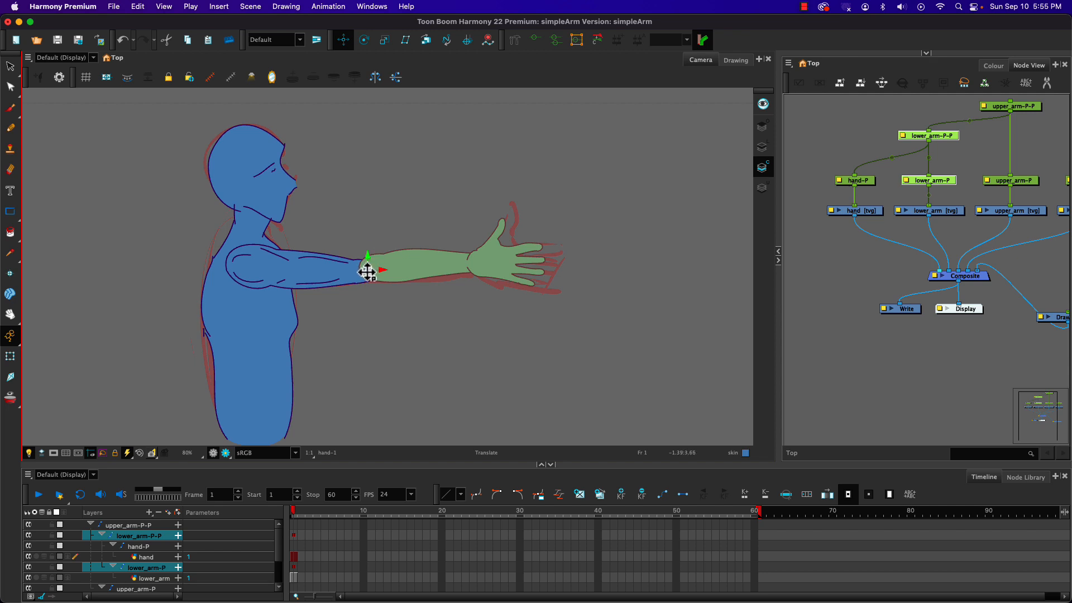
pyautogui.press('super+z')
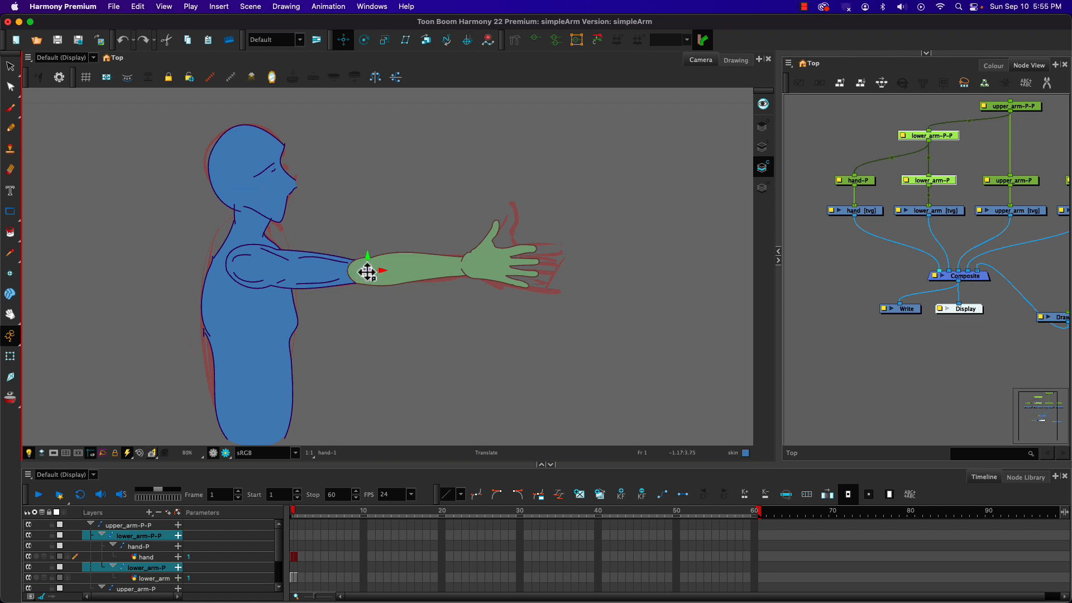
pyautogui.click(364, 39)
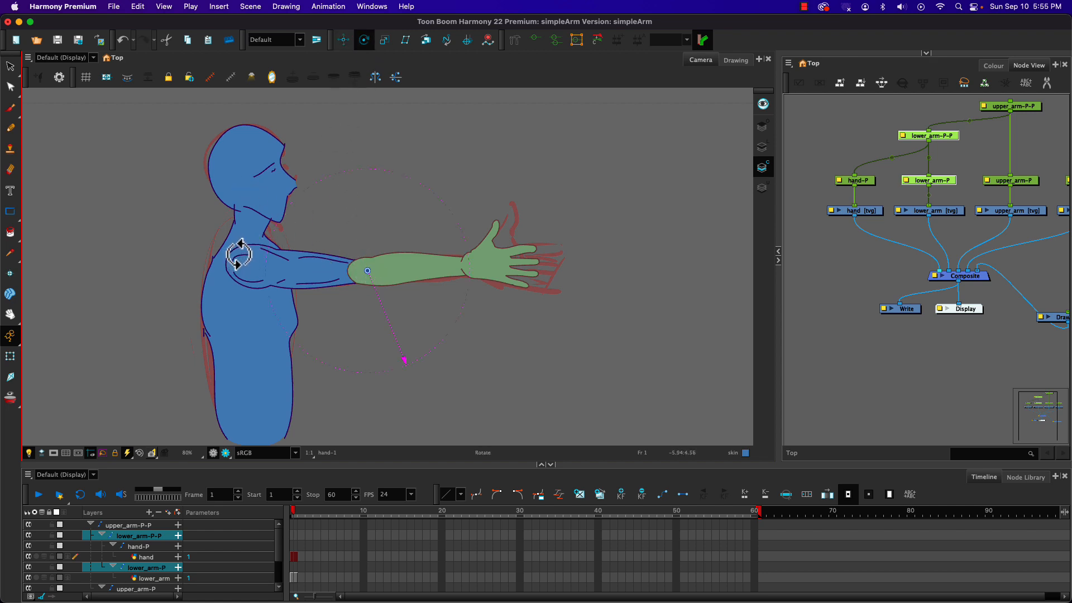
# Make the lower_arm drawing active for editing with the Select tool and switch to its Line Art layer.
pyautogui.click(10, 67)
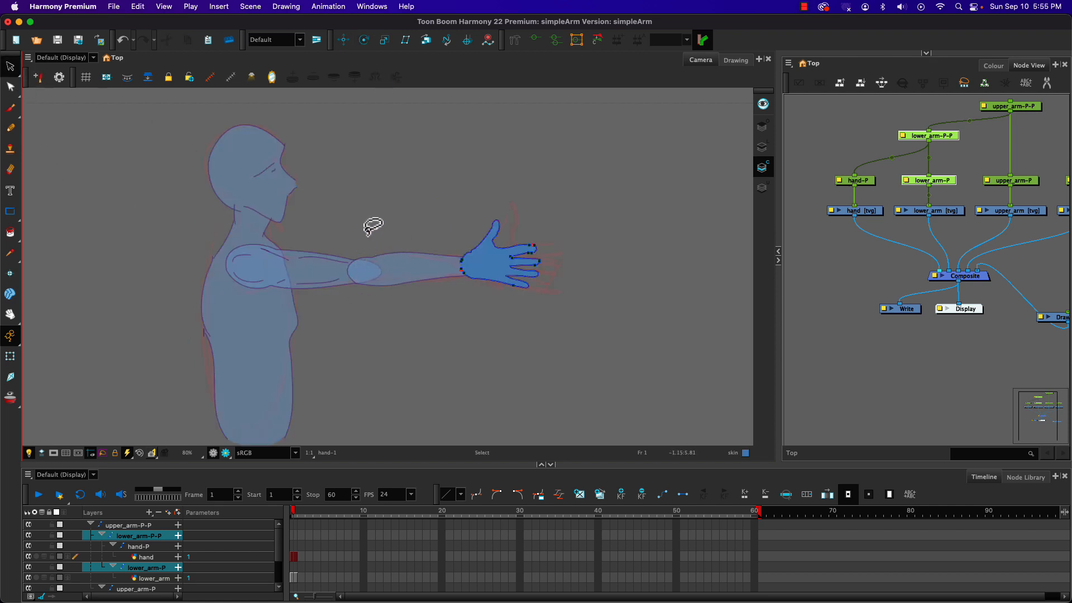
pyautogui.click(147, 578)
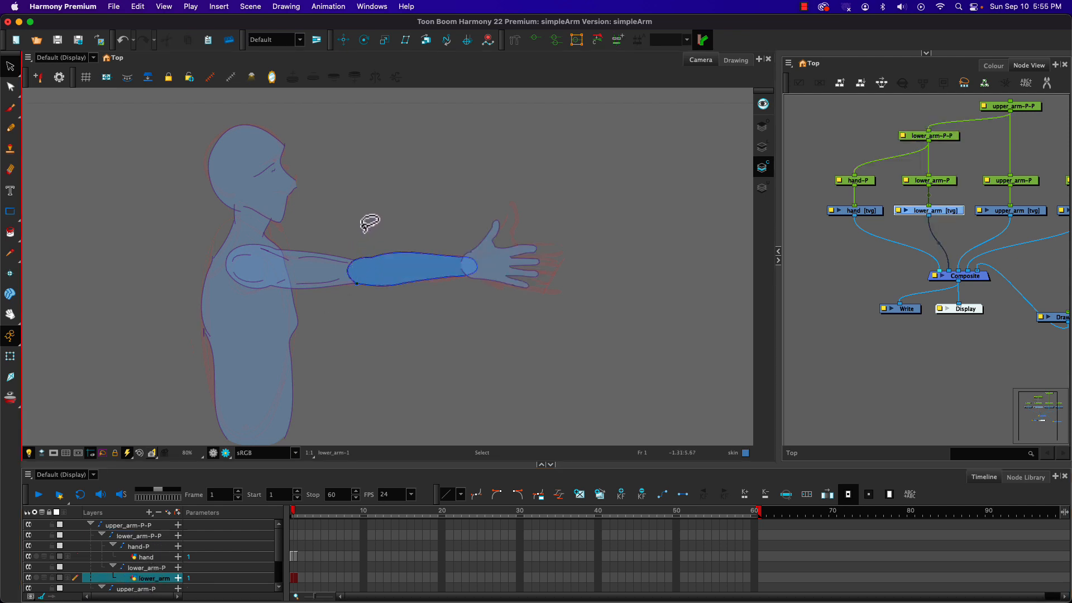
pyautogui.click(762, 147)
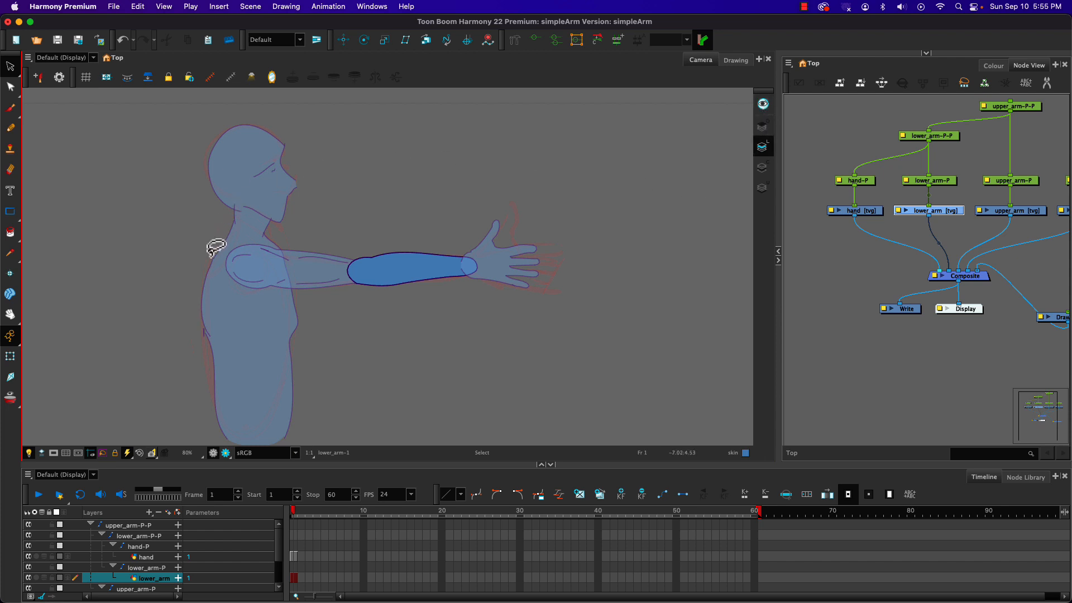
# Try moving the forearm drawing toward the wrist from its Line Art layer, and undo each move.
pyautogui.click(408, 269)
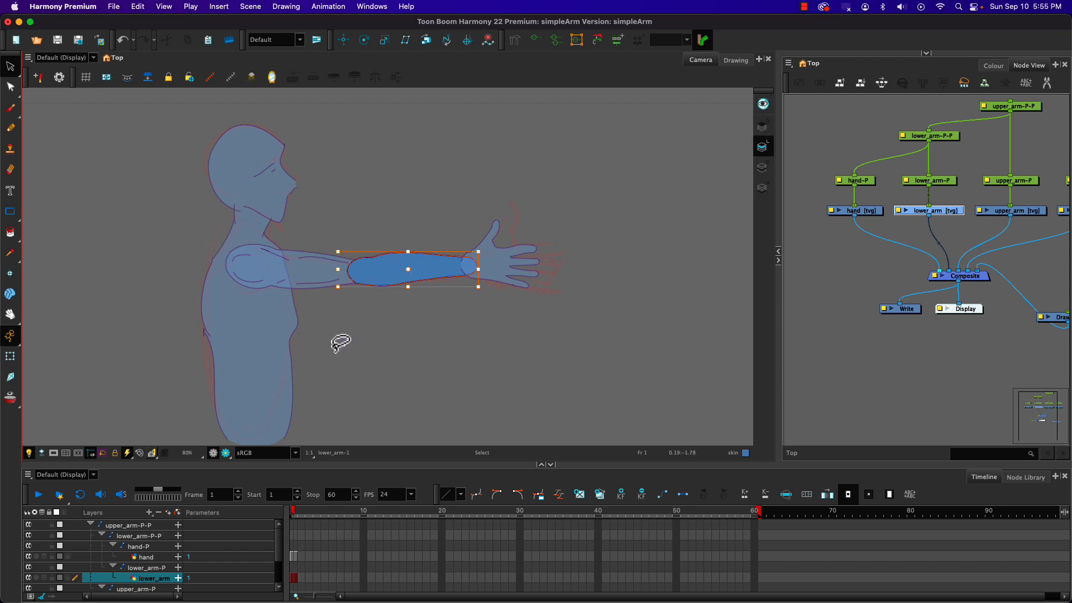
pyautogui.moveTo(346, 274); pyautogui.dragTo(365, 274)
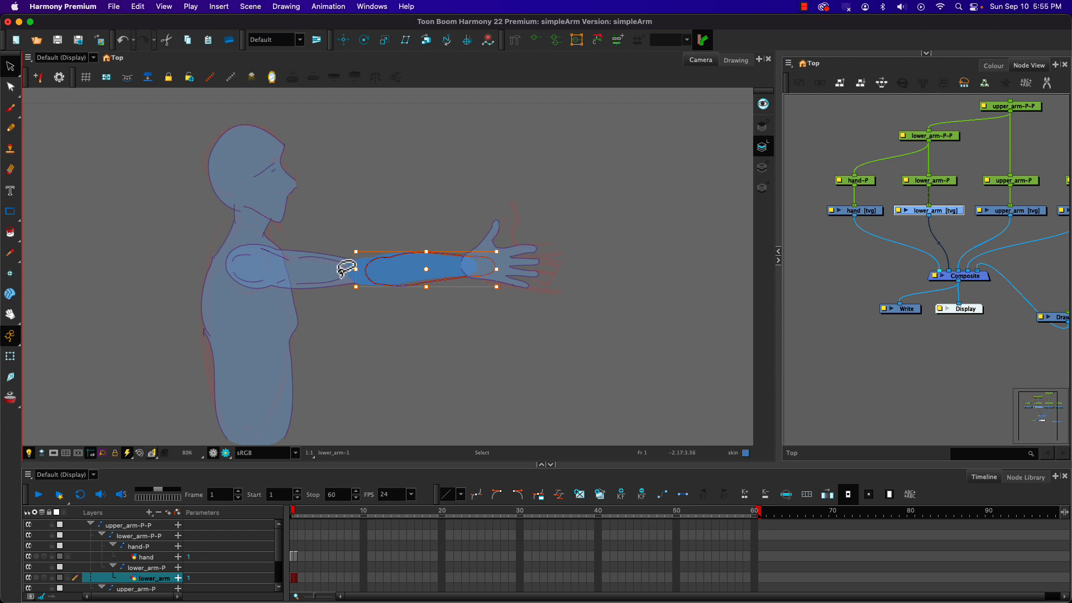
pyautogui.press('super+z')
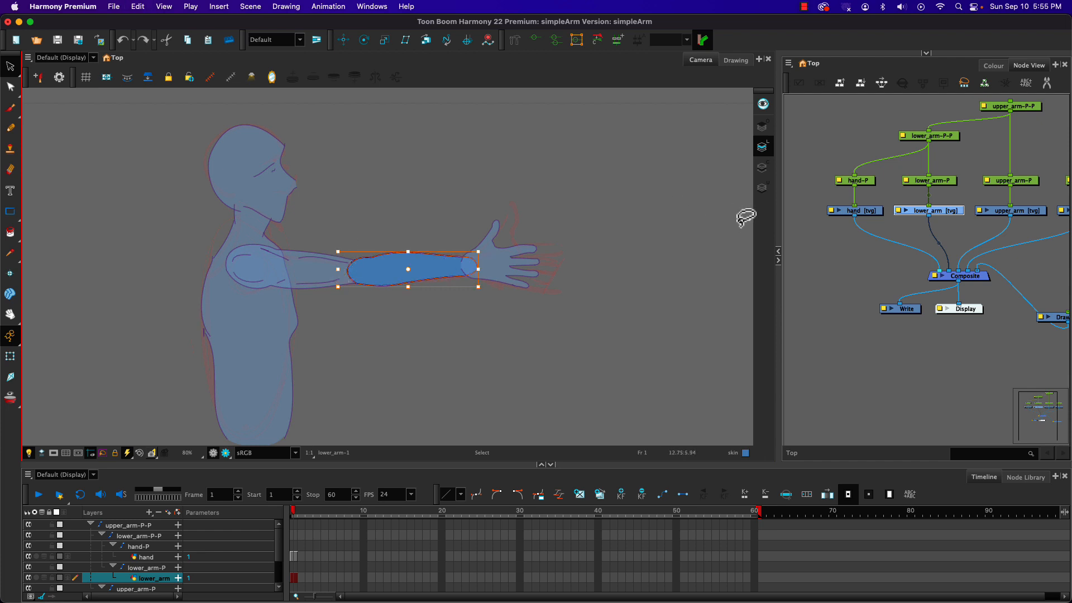
pyautogui.click(927, 53)
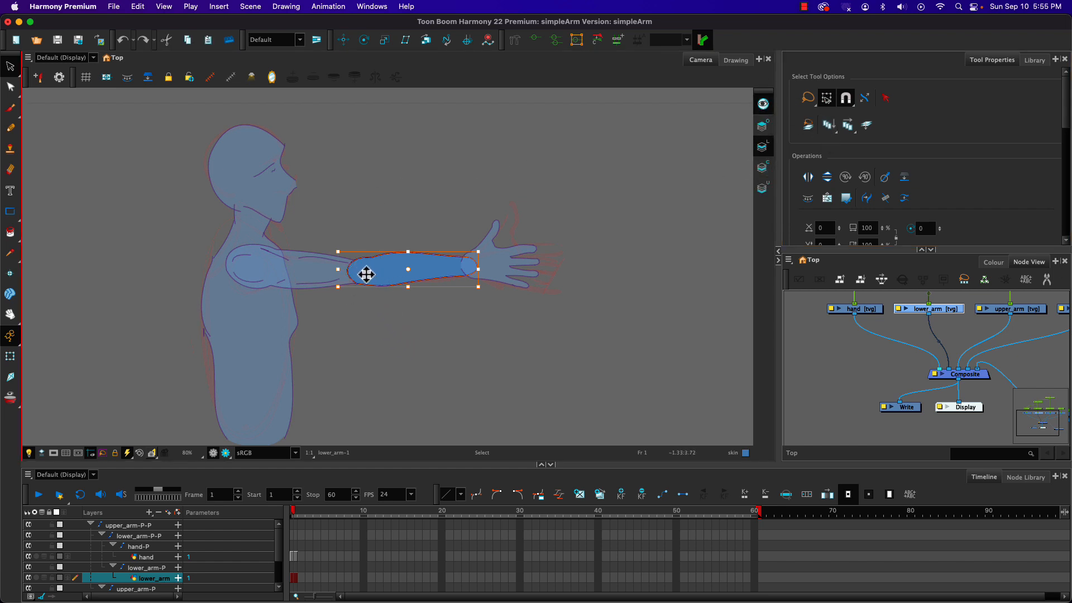
pyautogui.moveTo(363, 271); pyautogui.dragTo(382, 273)
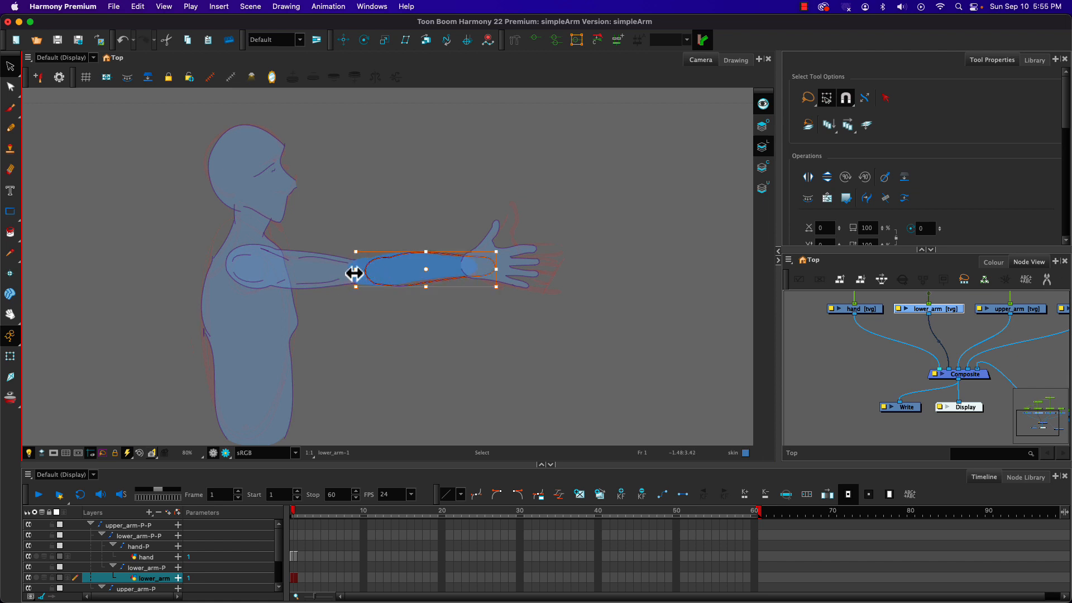
pyautogui.press('super+z')
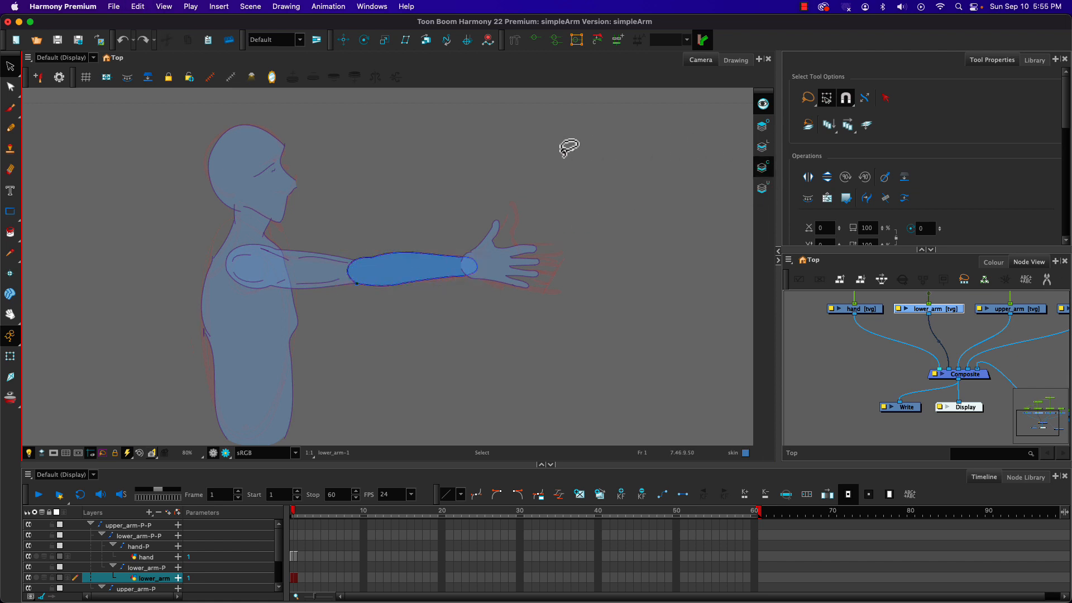
# Try shifting the forearm toward the wrist from its Colour Art layer with a different Select tool option, and undo the move.
pyautogui.click(828, 125)
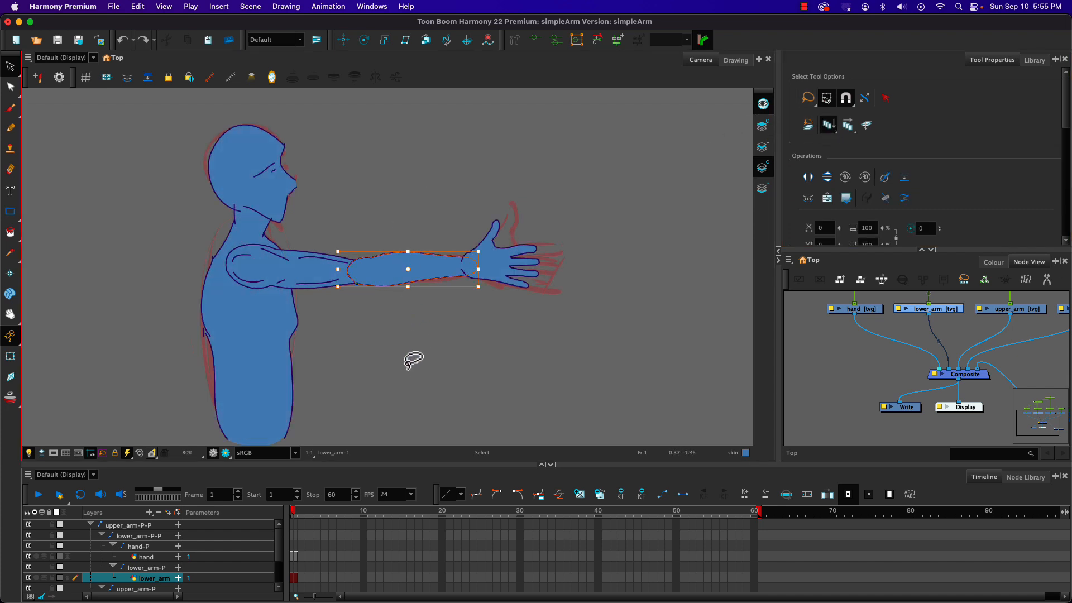
pyautogui.moveTo(383, 256); pyautogui.dragTo(398, 266)
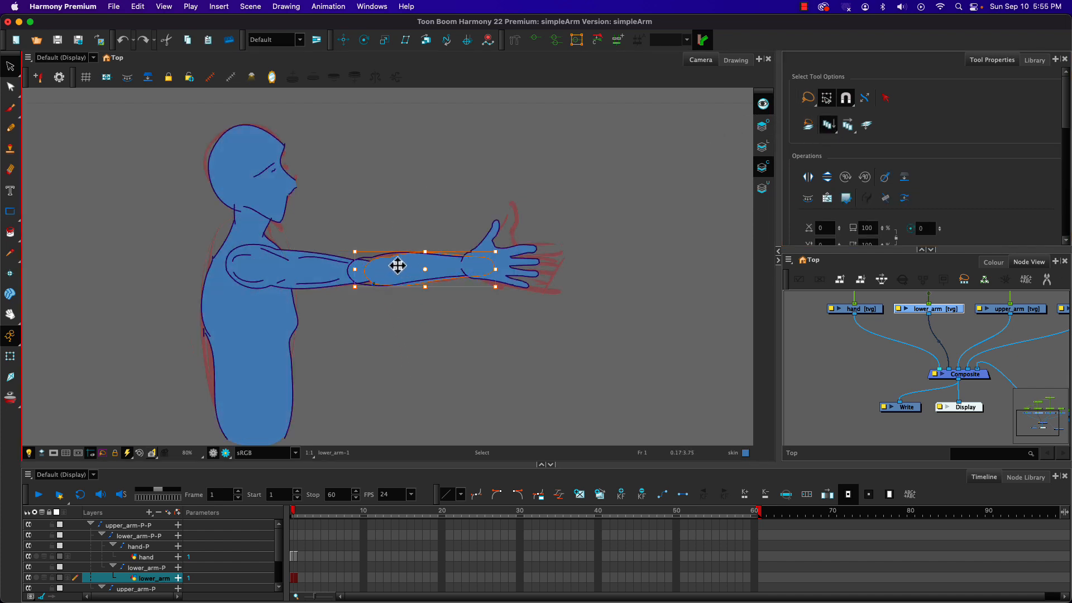
pyautogui.press('super+z')
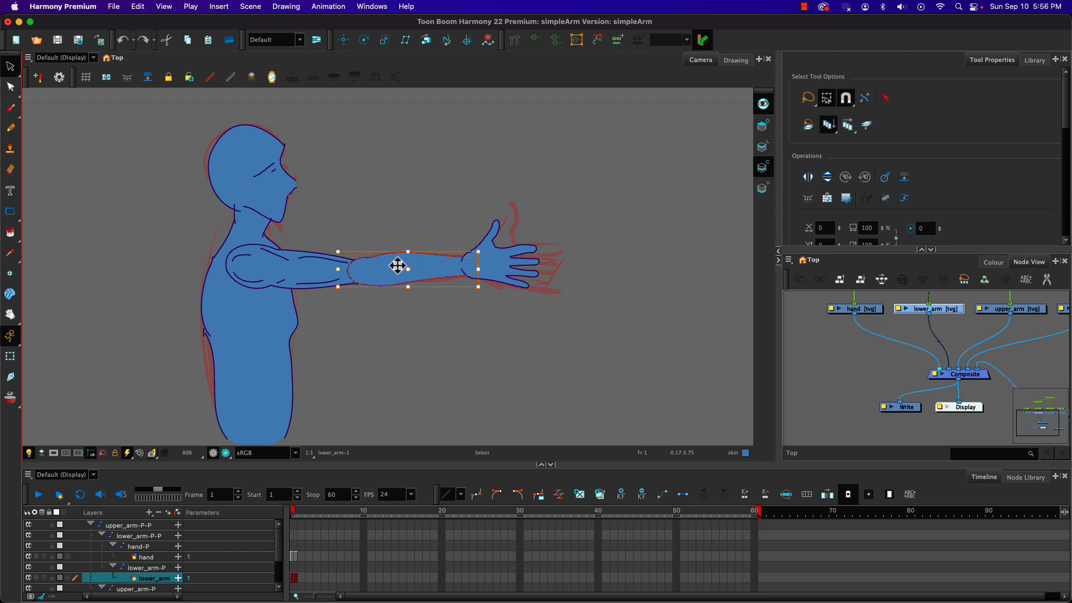
# From the Line Art layer, apply the Select tool to both line and colour art and shift the forearm slightly toward the wrist.
pyautogui.click(761, 146)
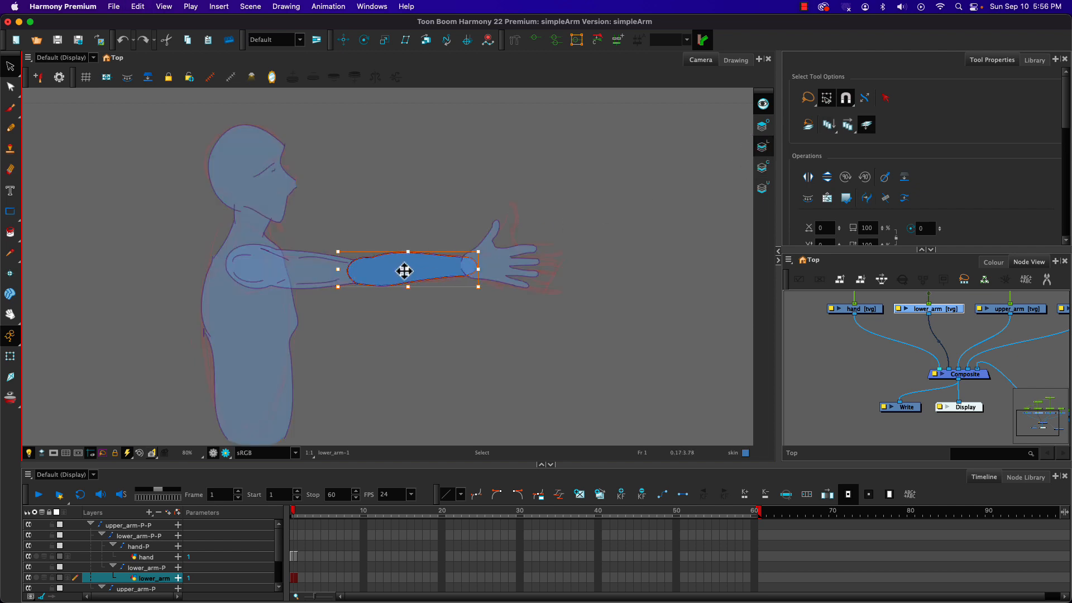
pyautogui.click(867, 127)
pyautogui.click(867, 129)
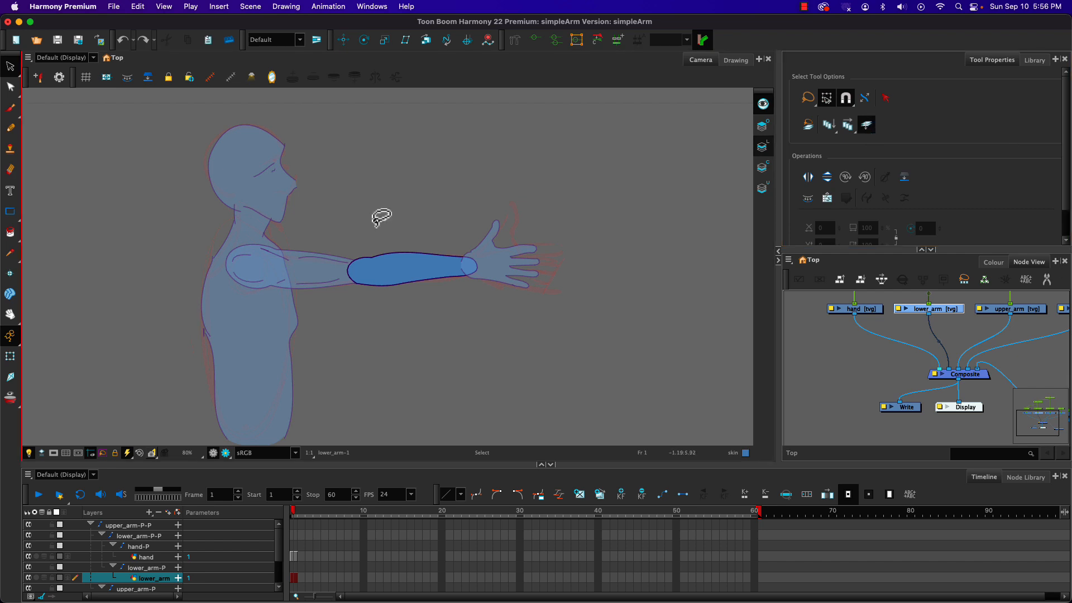
pyautogui.moveTo(383, 216); pyautogui.dragTo(404, 310)
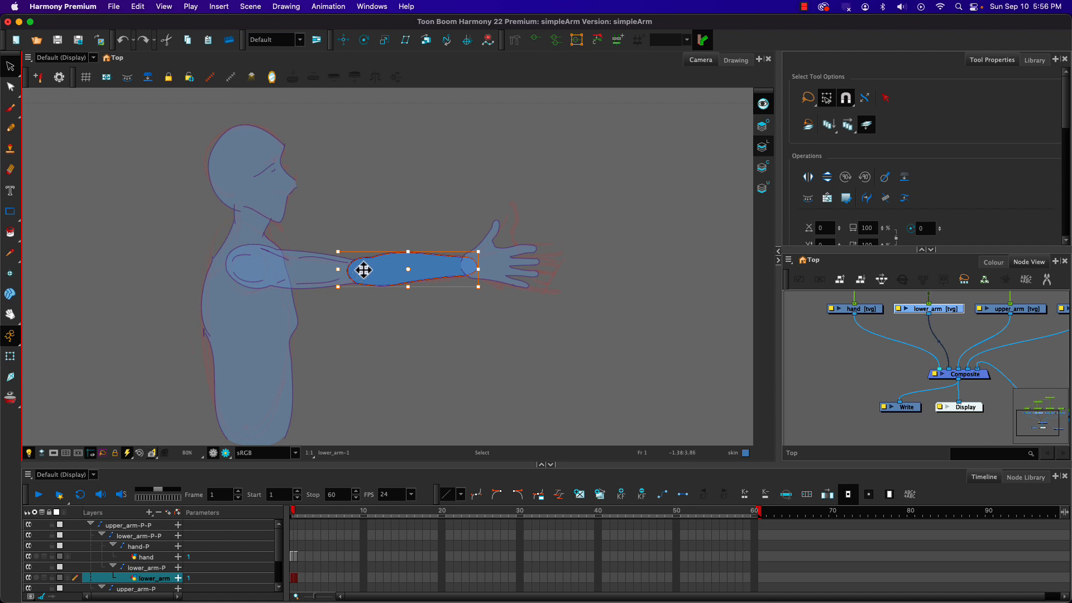
pyautogui.moveTo(363, 270); pyautogui.dragTo(373, 270)
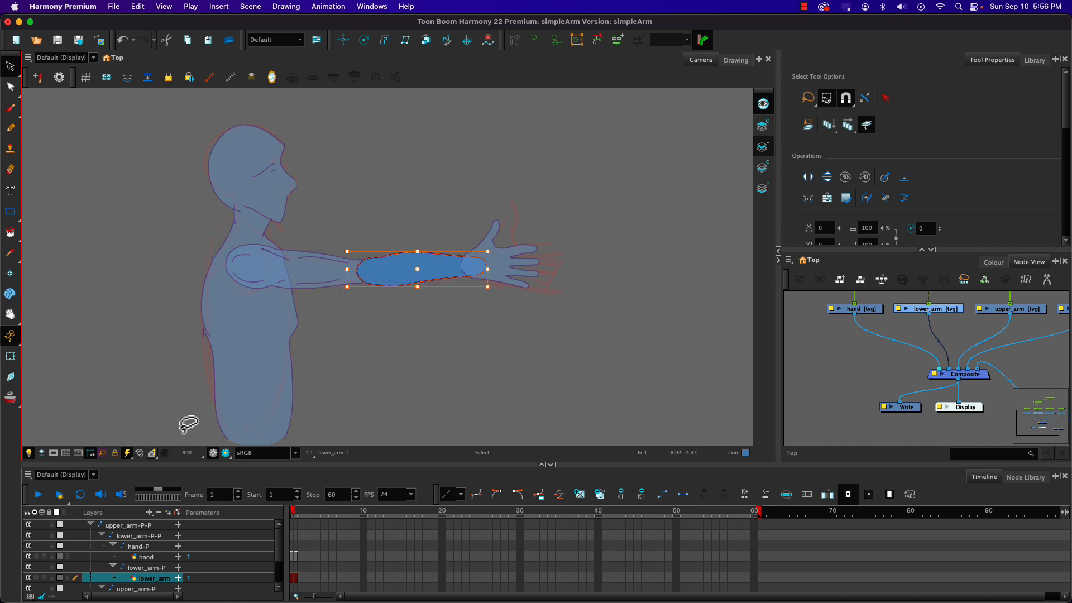
pyautogui.click(267, 484)
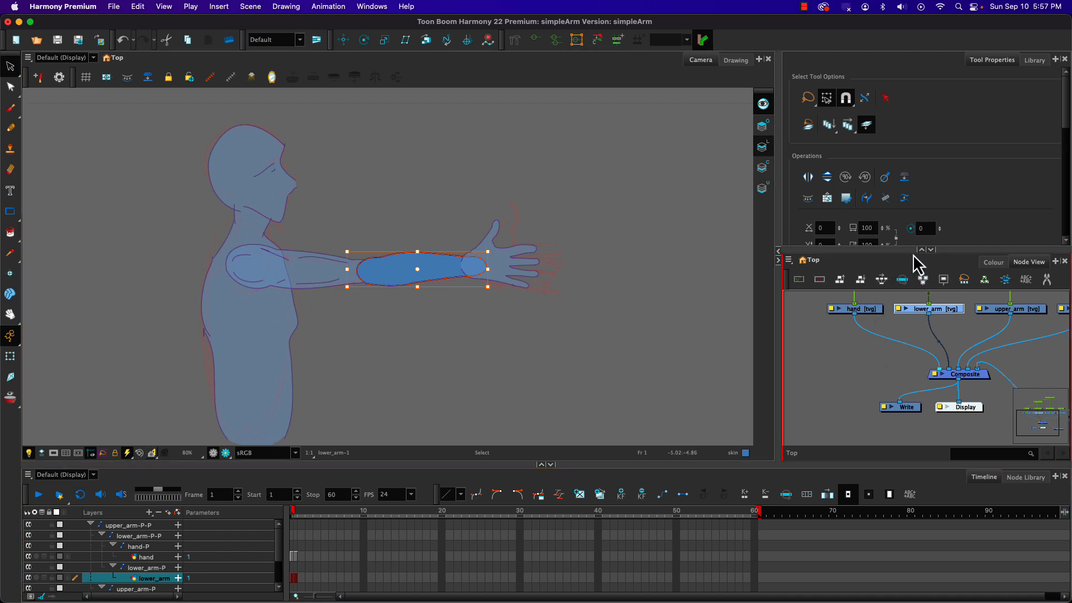
# Enlarge the node view, select the lower_arm-P-P and lower_arm-P pegs, and test-rotate the forearm about the elbow with the Transform tool.
pyautogui.moveTo(892, 249); pyautogui.dragTo(888, 151)
pyautogui.click(876, 317)
pyautogui.moveTo(877, 290); pyautogui.dragTo(872, 355)
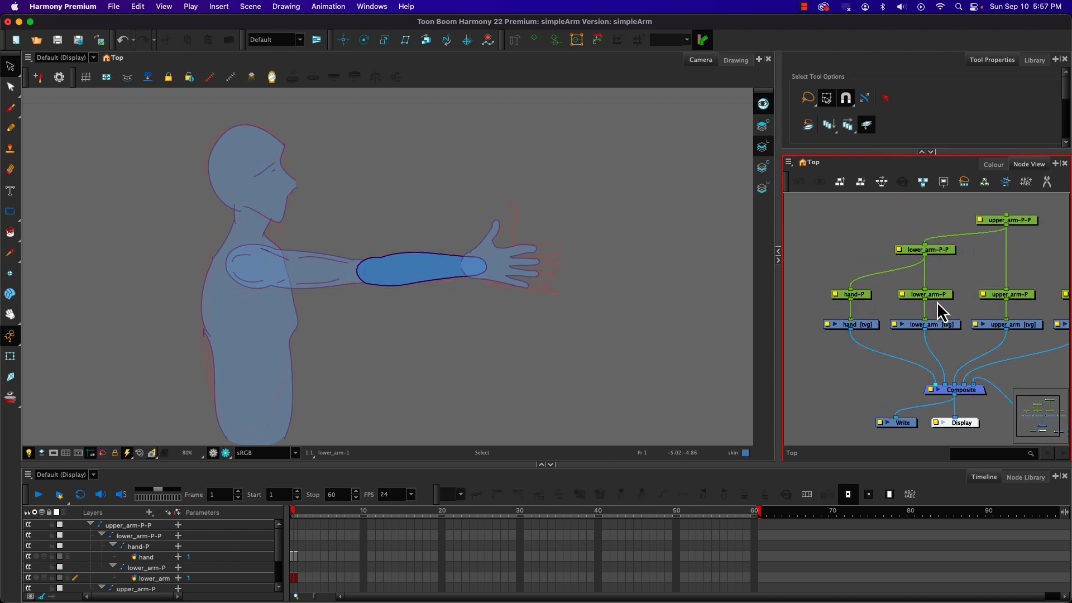
pyautogui.moveTo(940, 310); pyautogui.dragTo(938, 240)
pyautogui.click(10, 356)
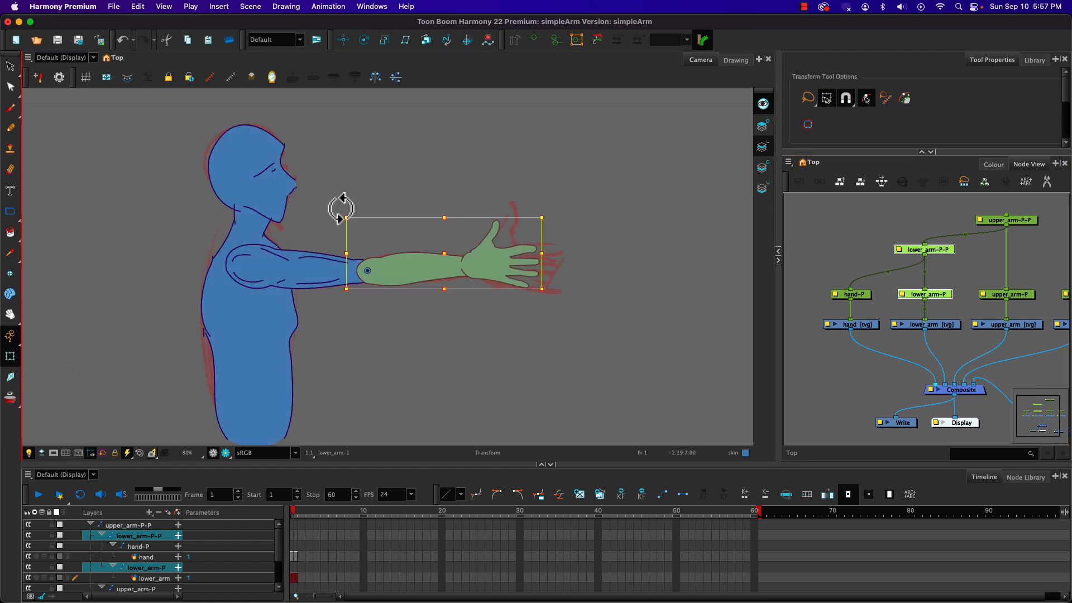
pyautogui.moveTo(343, 208); pyautogui.dragTo(350, 233)
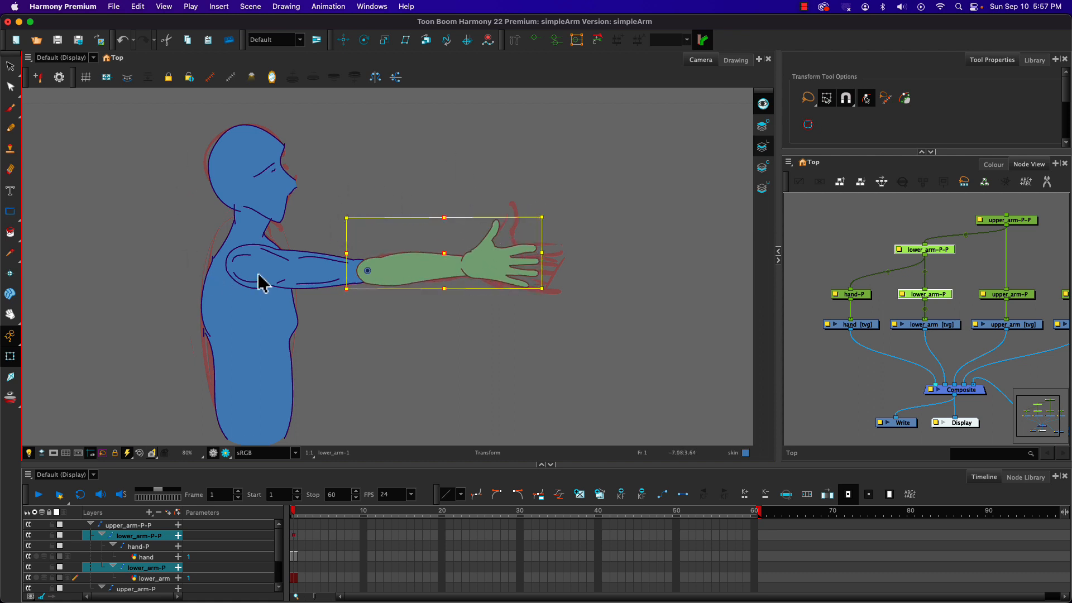
# Select the hand-P peg, test-rotate the hand at the wrist, and shift it slightly away from the forearm with the Translate tool.
pyautogui.click(491, 232)
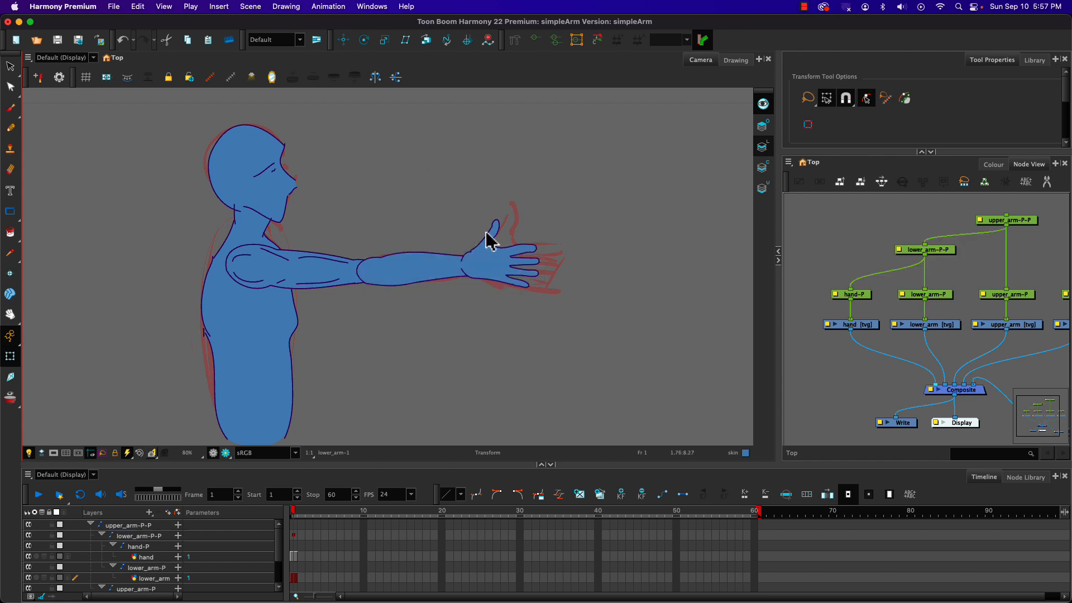
pyautogui.click(487, 234)
pyautogui.moveTo(452, 216)
pyautogui.mouseDown()
pyautogui.moveTo(451, 271)
pyautogui.moveTo(447, 215)
pyautogui.moveTo(505, 212)
pyautogui.mouseUp()
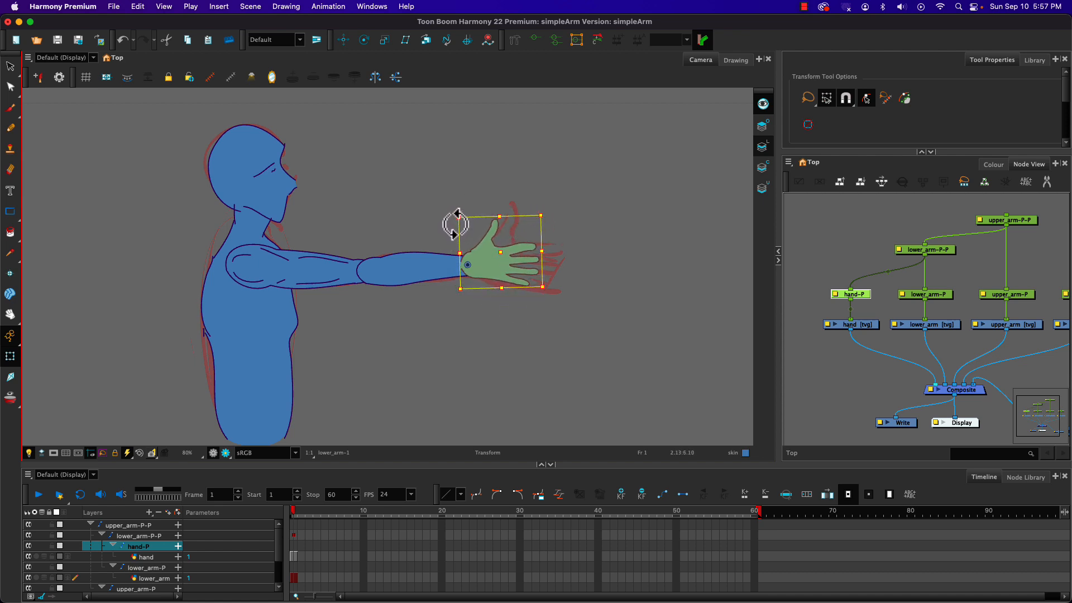
pyautogui.click(343, 39)
pyautogui.moveTo(495, 235); pyautogui.dragTo(494, 255)
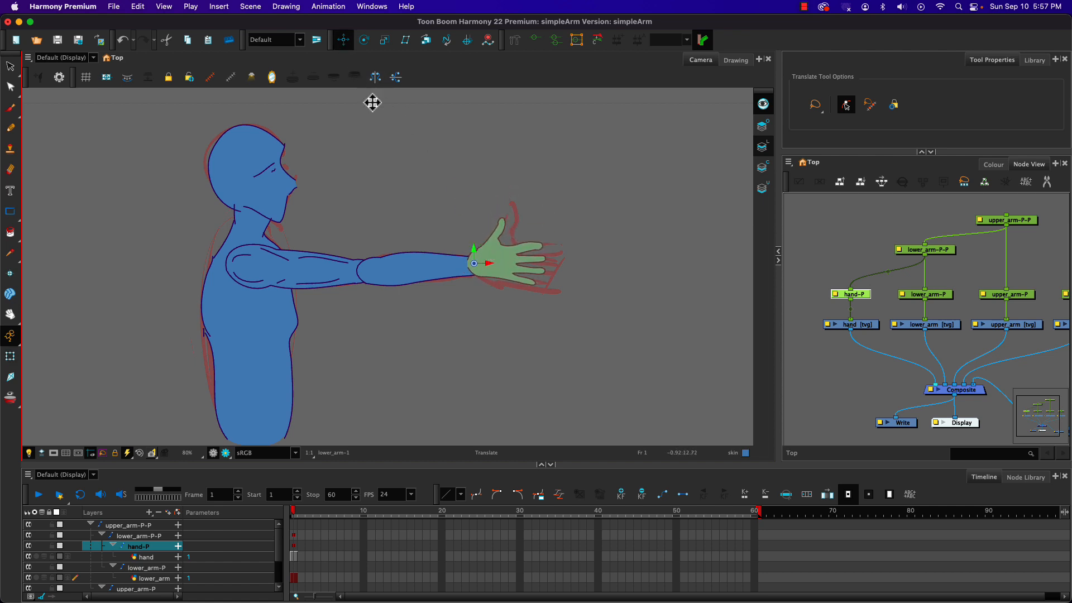
# Test the wrist joint by swinging the hand up and down about its pivot with the Transform tool.
pyautogui.click(365, 41)
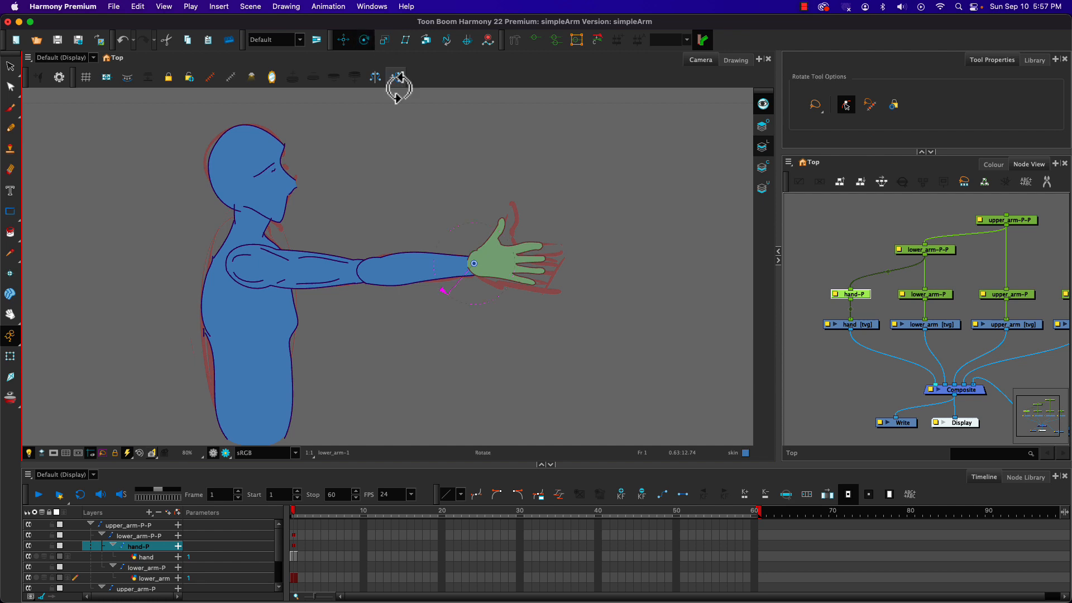
pyautogui.click(10, 358)
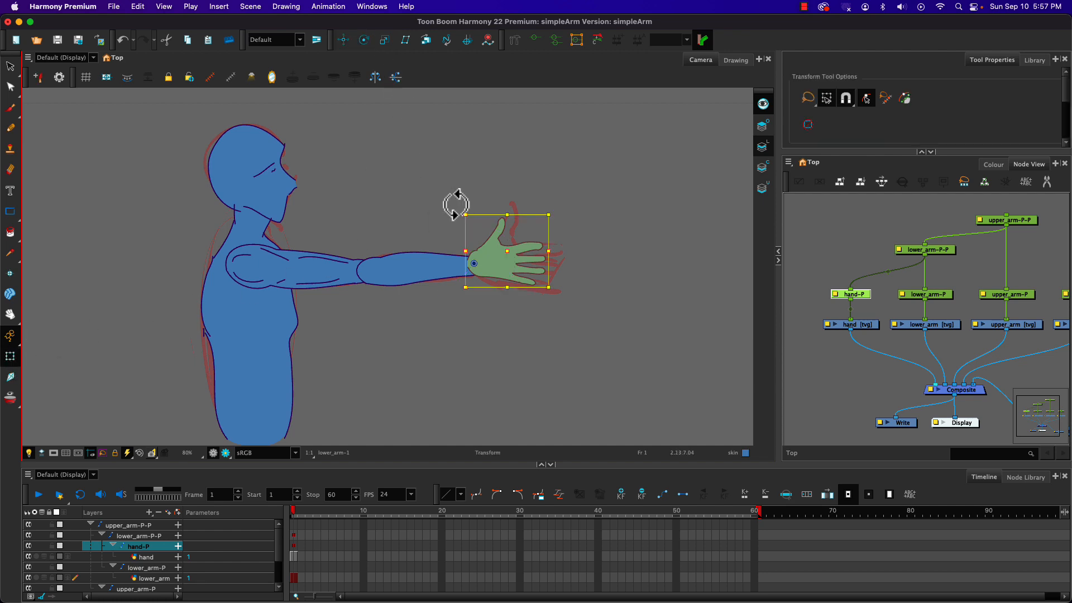
pyautogui.moveTo(443, 271); pyautogui.dragTo(453, 250)
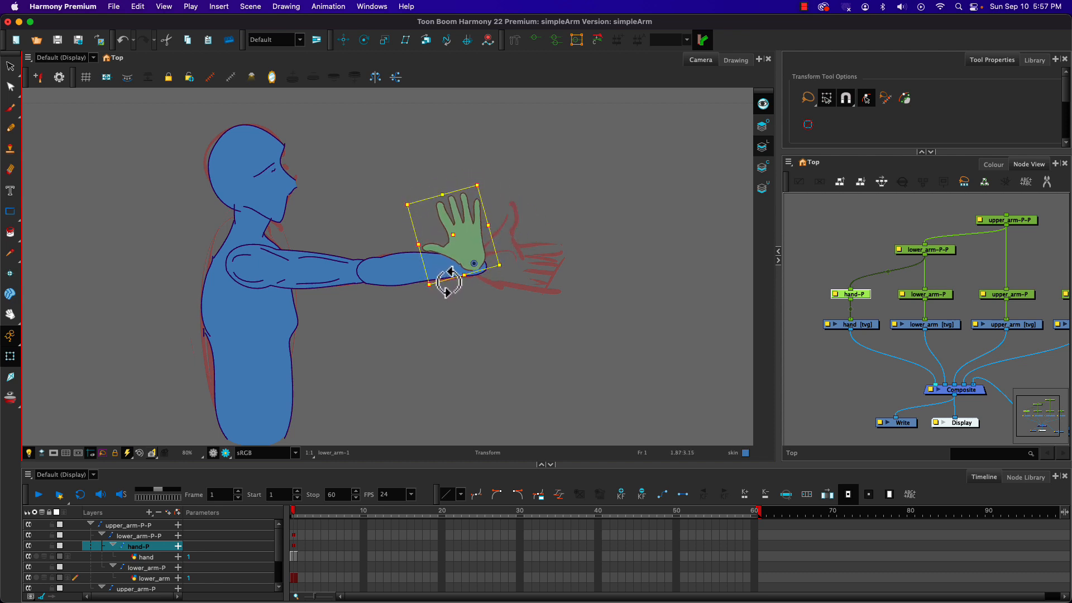
pyautogui.moveTo(448, 283); pyautogui.dragTo(480, 232)
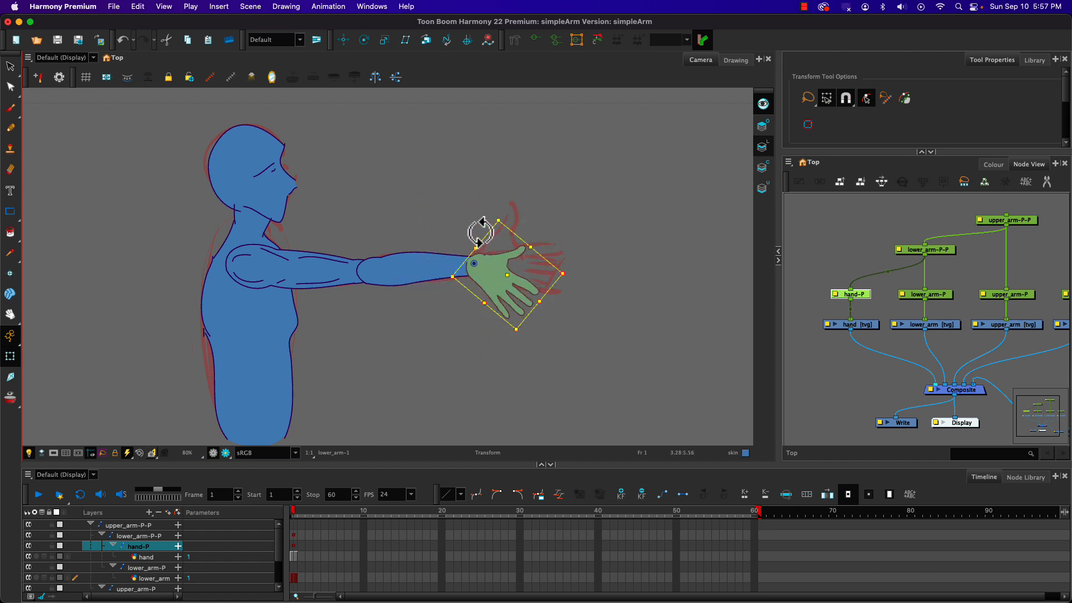
pyautogui.moveTo(448, 278); pyautogui.dragTo(464, 233)
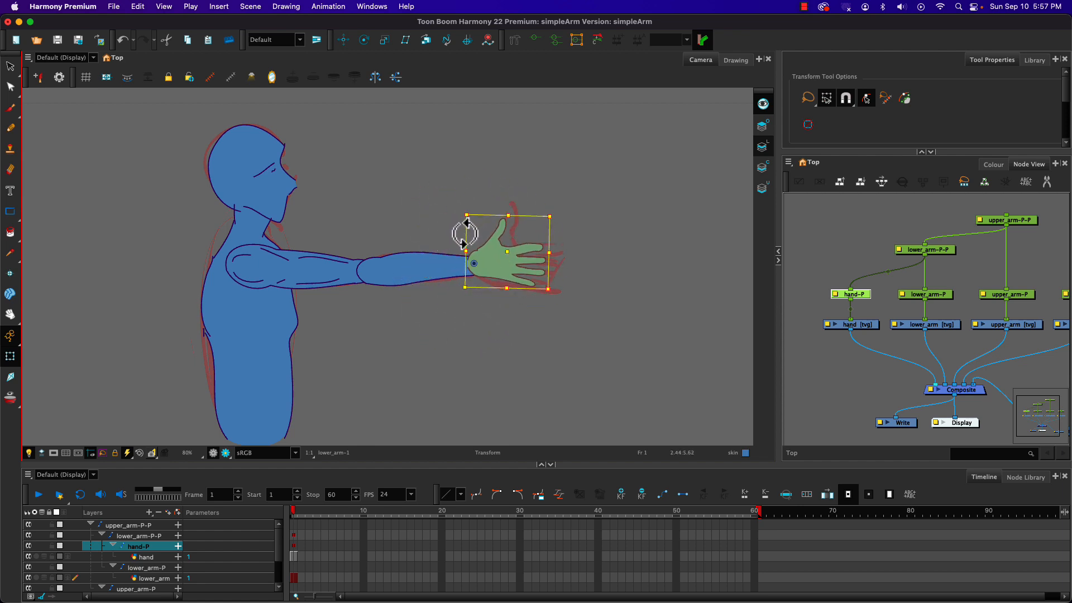
# Nudge the hand a little farther from the forearm with the Translate tool and test its rotation with the Rotate tool.
pyautogui.click(343, 40)
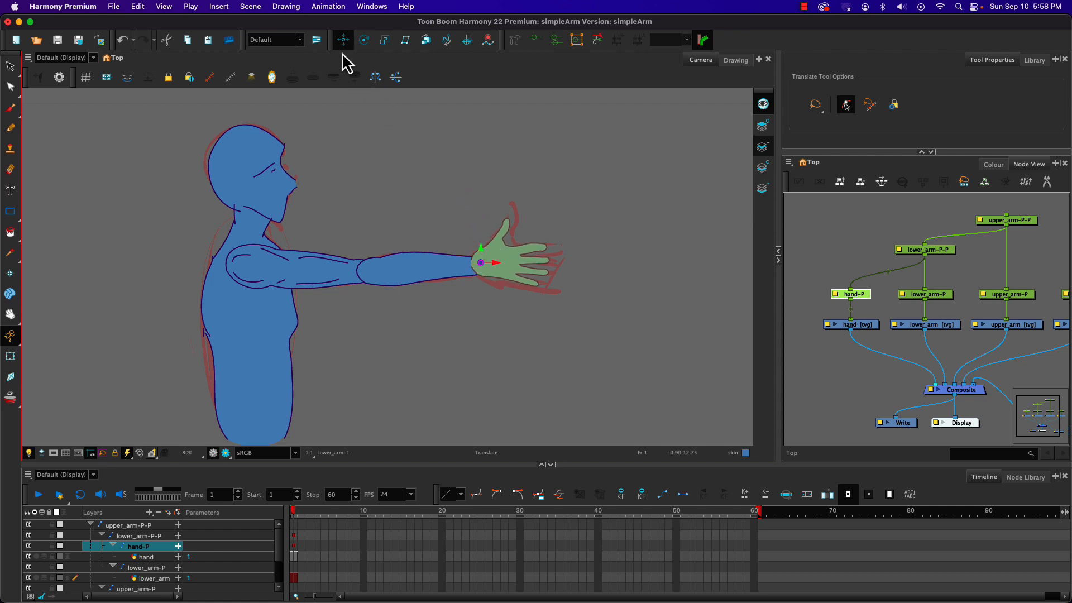
pyautogui.click(363, 40)
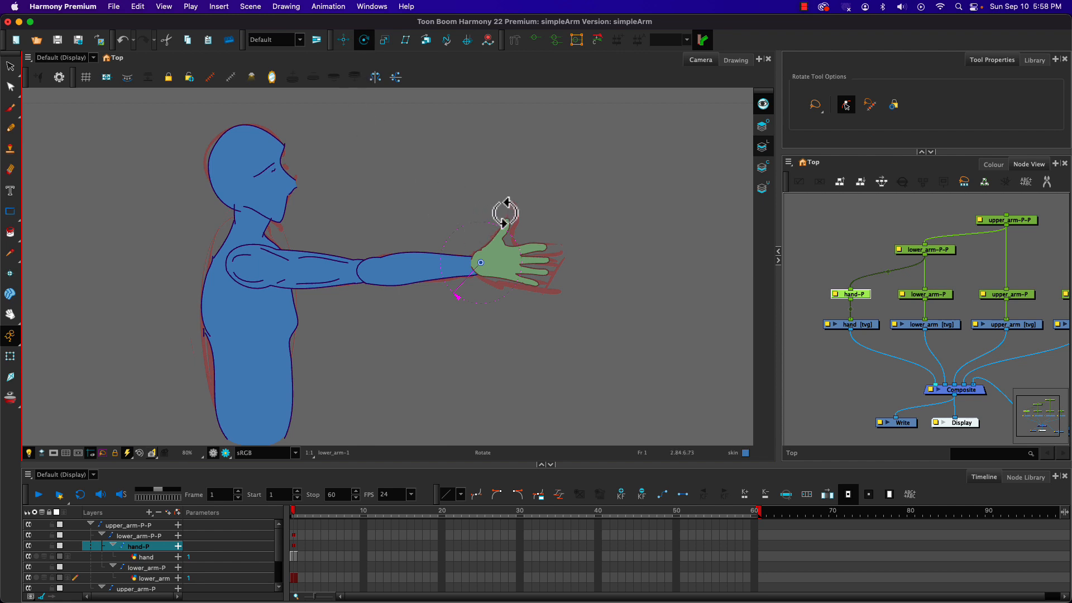
pyautogui.moveTo(506, 212); pyautogui.dragTo(495, 237)
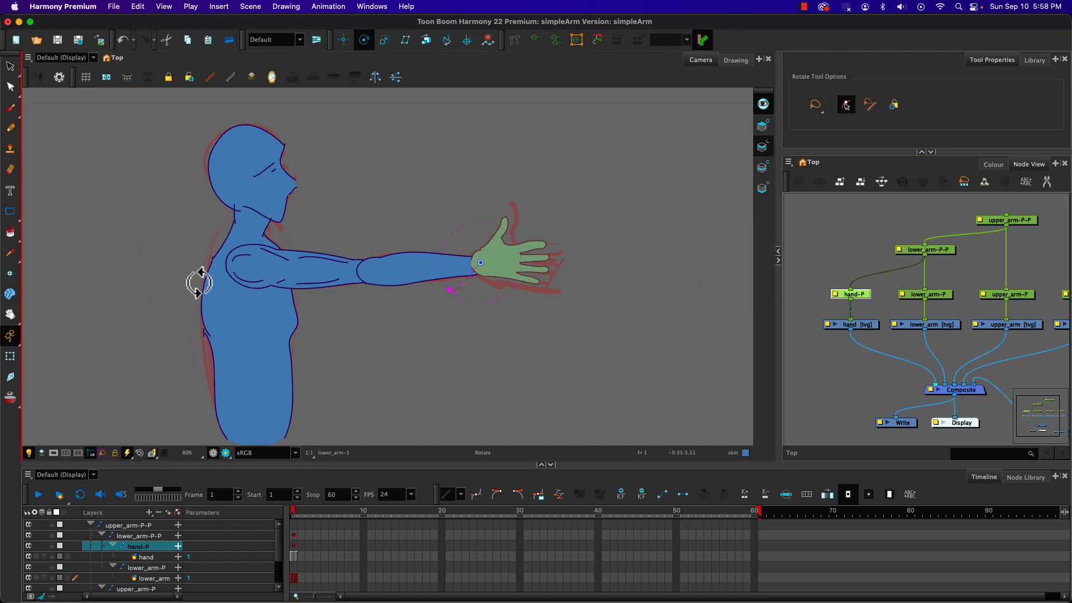
# Delete the frame 1 keyframes on the lower_arm-P-P and hand-P layers to reset the forearm and hand.
pyautogui.click(10, 356)
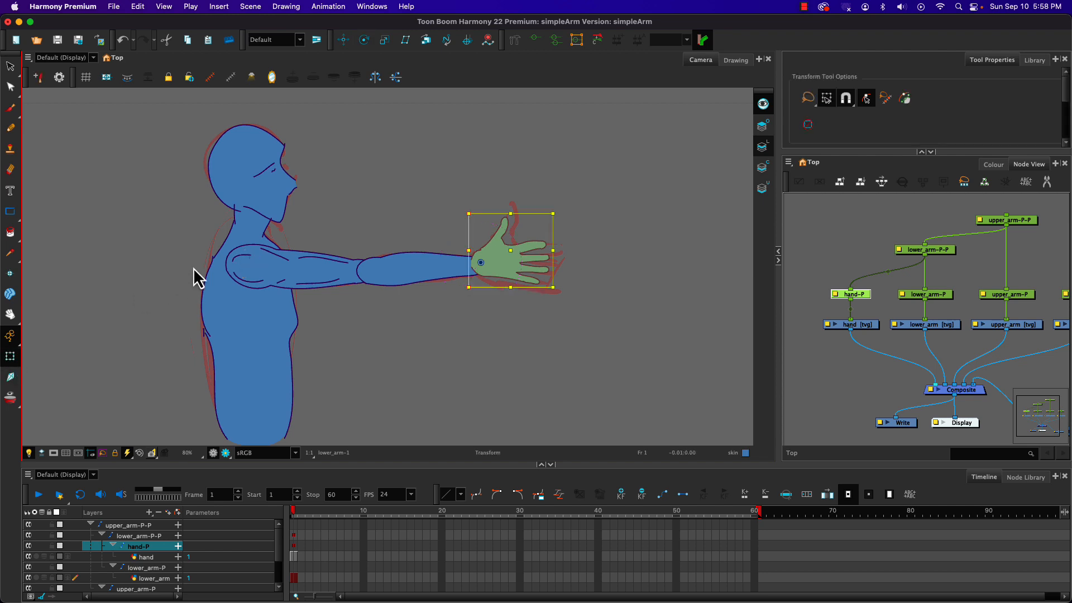
pyautogui.moveTo(293, 550); pyautogui.dragTo(294, 536)
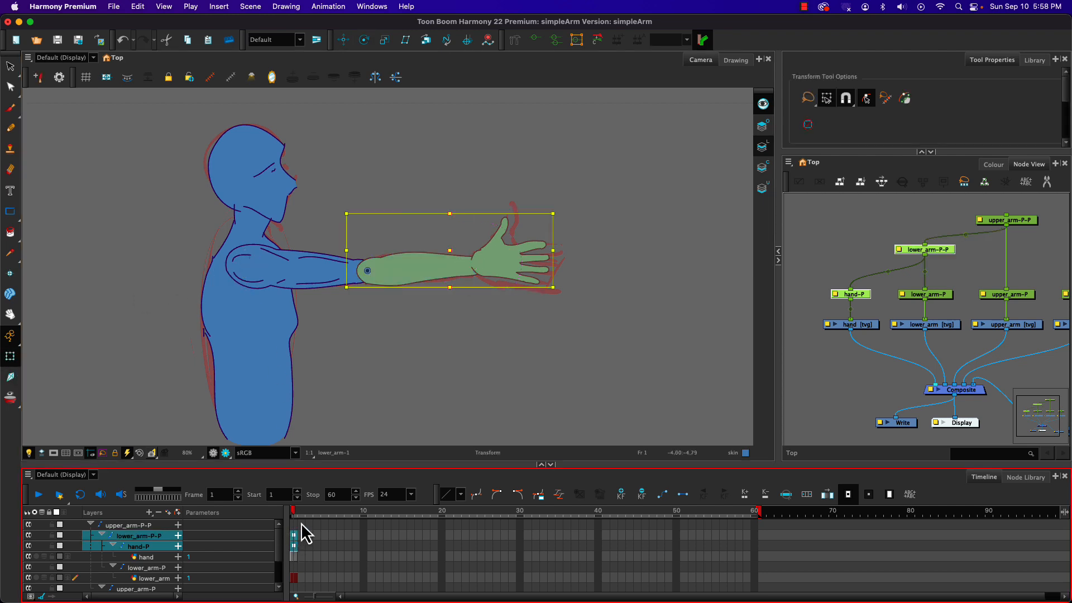
pyautogui.click(642, 496)
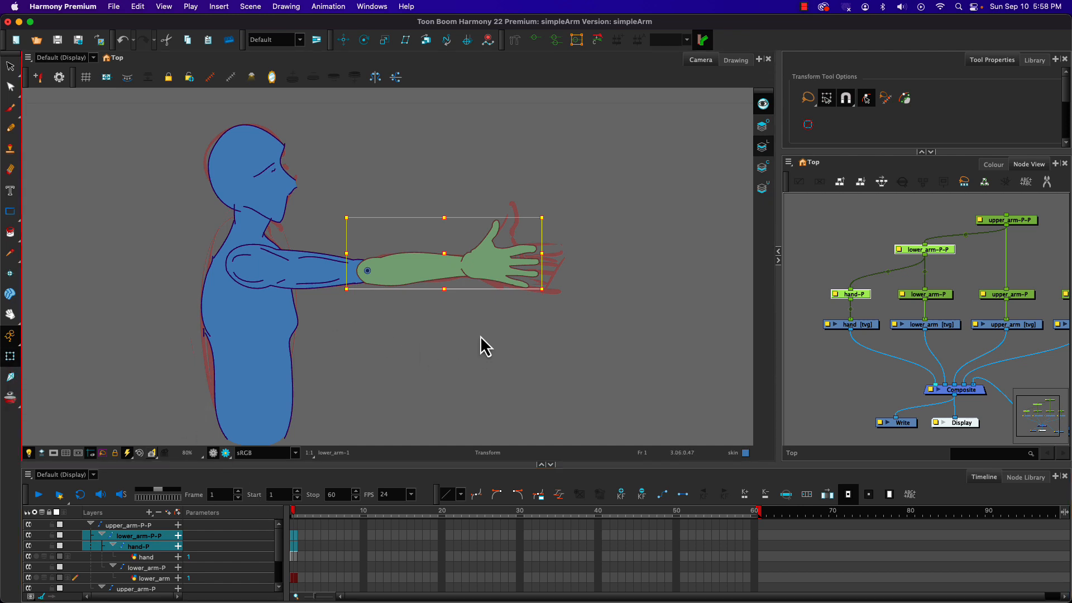
# Activate the Translate tool for the lower_arm-P-P and hand-P pegs and set the animation mode to Animate Off.
pyautogui.click(343, 40)
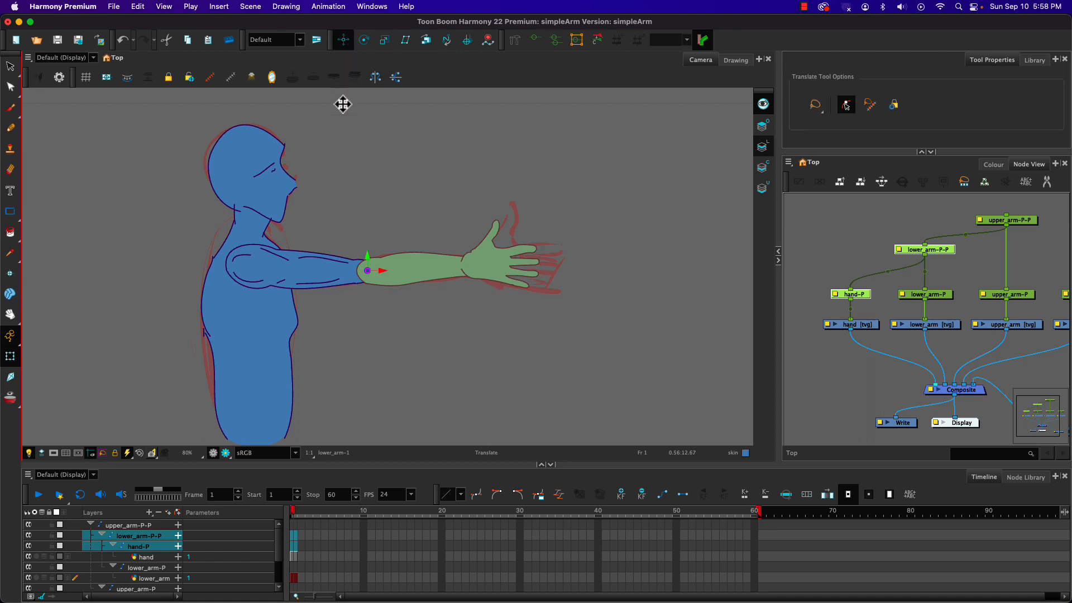
pyautogui.click(850, 294)
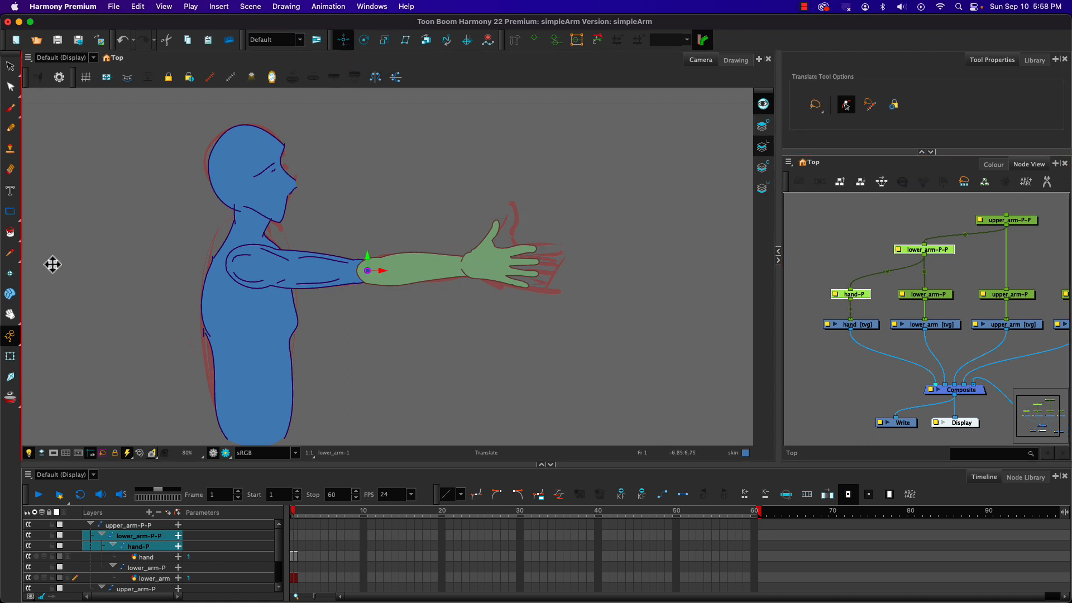
pyautogui.click(9, 339)
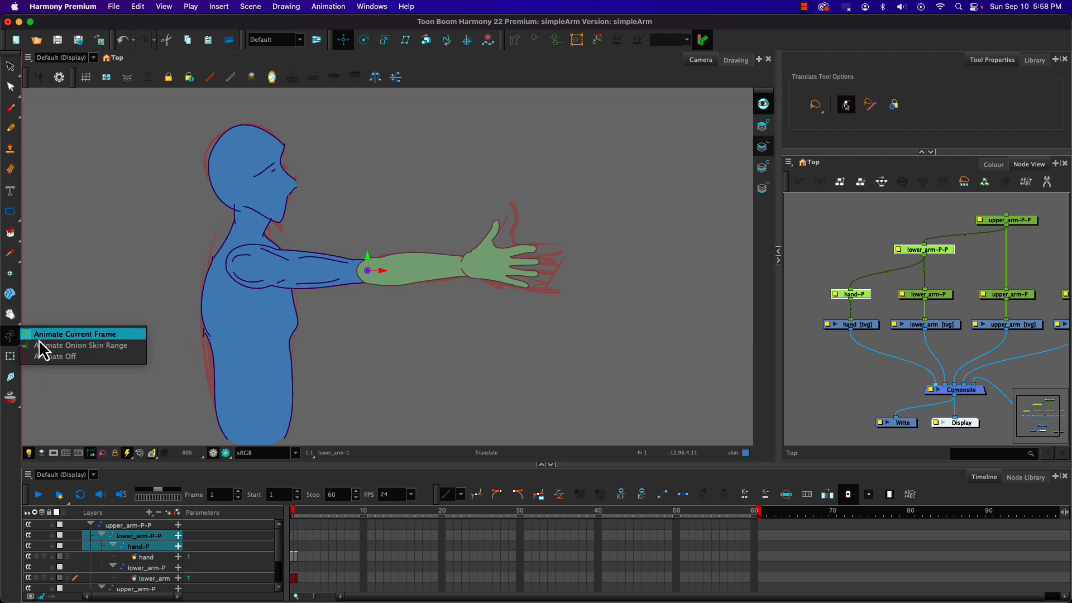
pyautogui.click(40, 361)
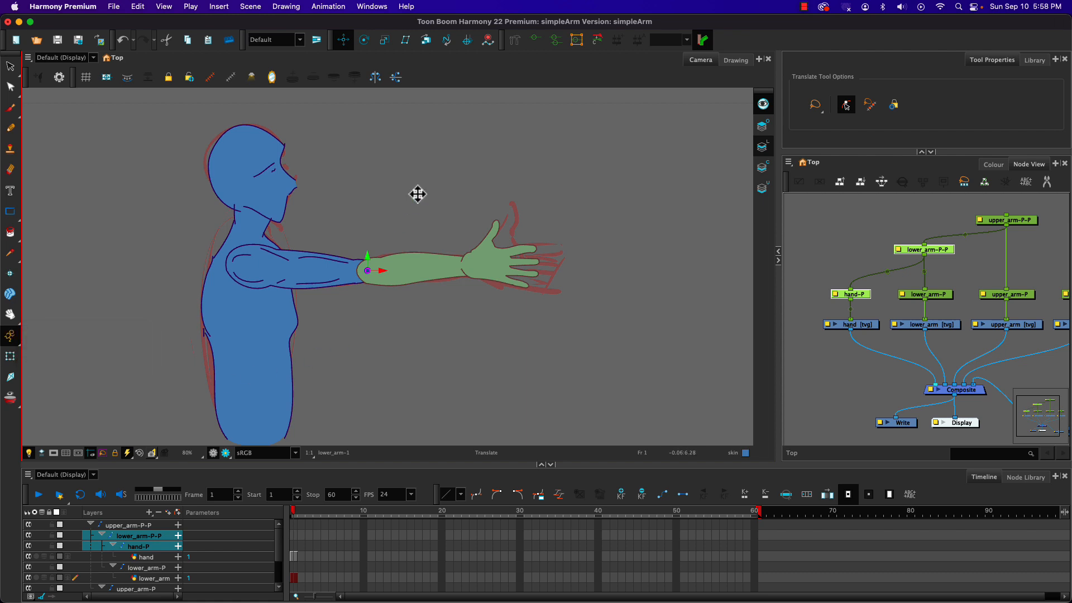
# Test moving and rotating the hand-P peg in animate mode, and delete its frame 1 keyframe to reset the hand.
pyautogui.click(842, 268)
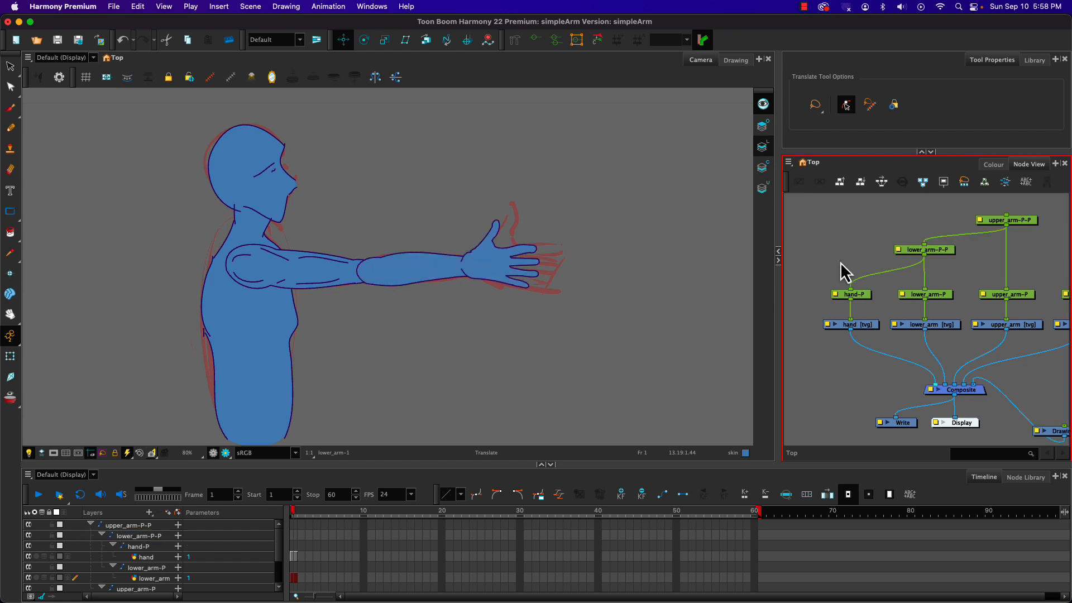
pyautogui.click(852, 294)
pyautogui.moveTo(479, 248)
pyautogui.mouseDown()
pyautogui.moveTo(491, 237)
pyautogui.moveTo(490, 254)
pyautogui.mouseUp()
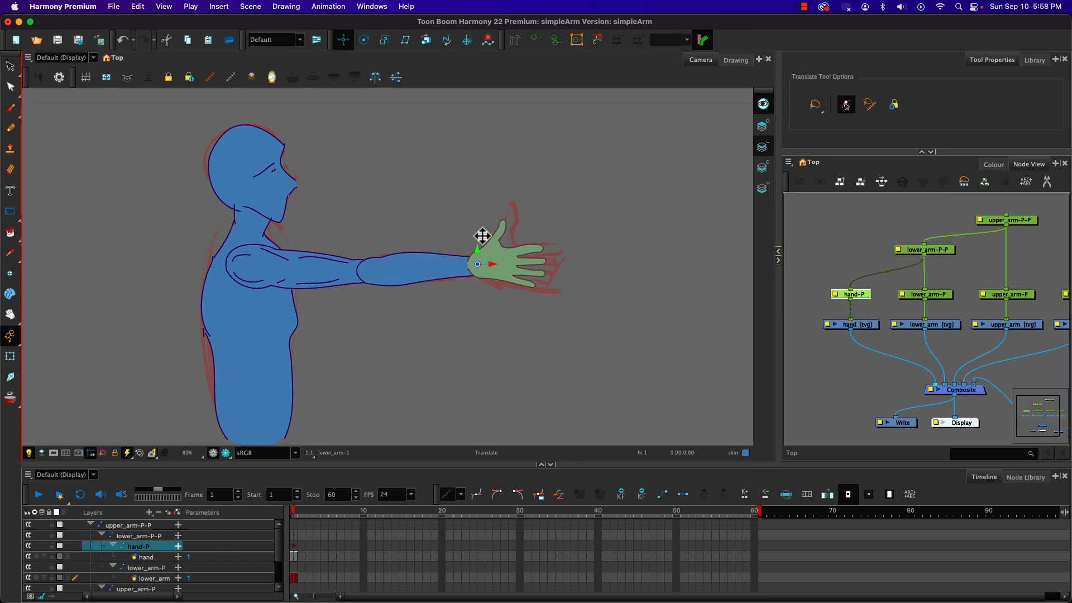
pyautogui.click(364, 40)
pyautogui.moveTo(502, 210)
pyautogui.mouseDown()
pyautogui.moveTo(428, 238)
pyautogui.moveTo(441, 219)
pyautogui.moveTo(525, 286)
pyautogui.moveTo(491, 220)
pyautogui.mouseUp()
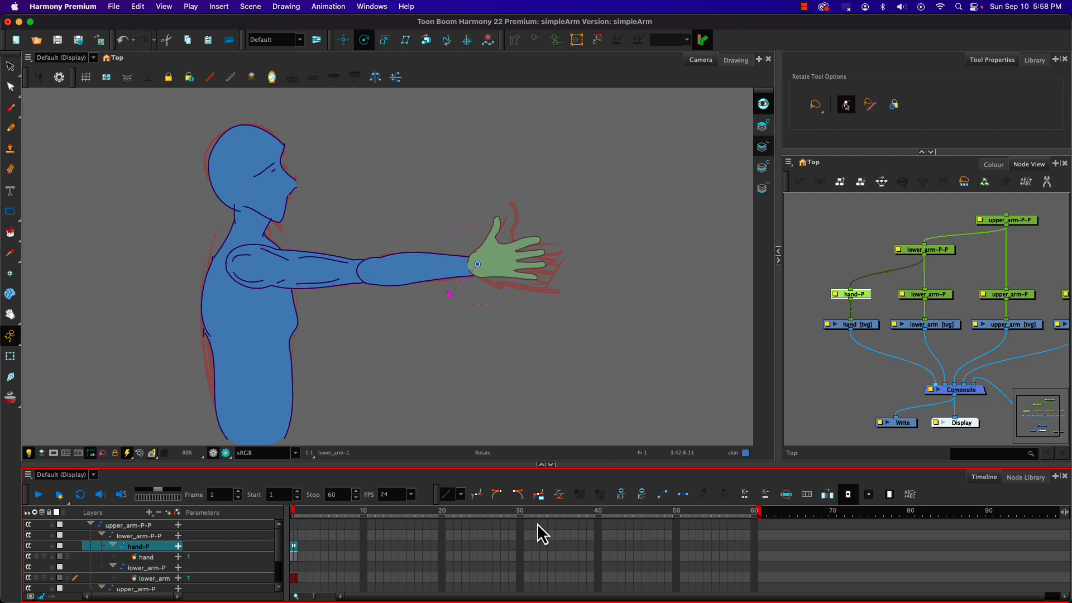
pyautogui.click(645, 495)
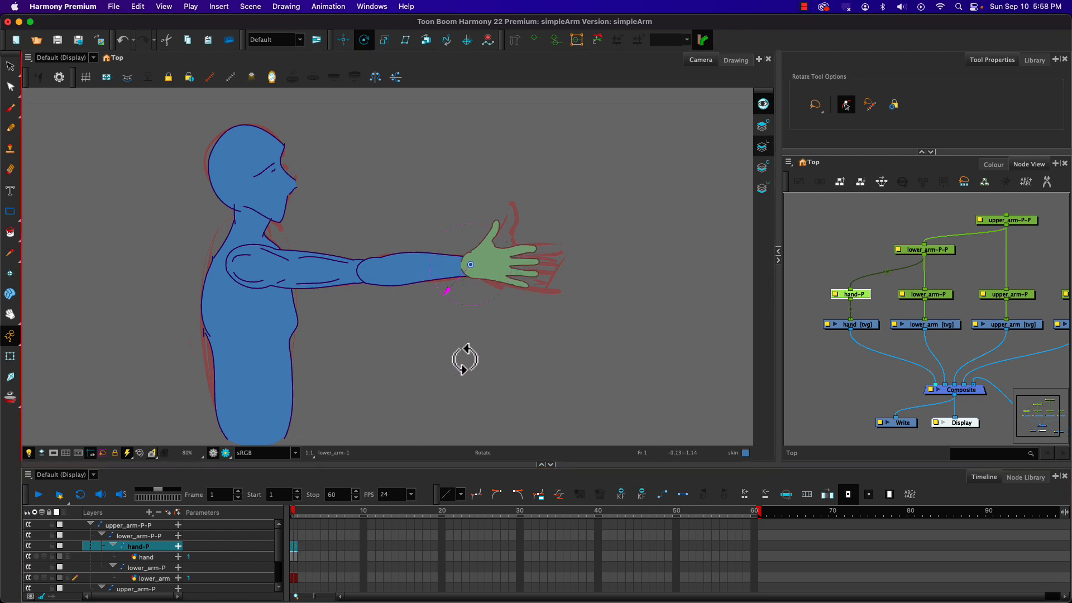
# Set the animation mode to Animate Off and delete the frame 1 keyframe left by moving the hand with the Translate tool.
pyautogui.click(344, 37)
pyautogui.moveTo(486, 251); pyautogui.dragTo(482, 240)
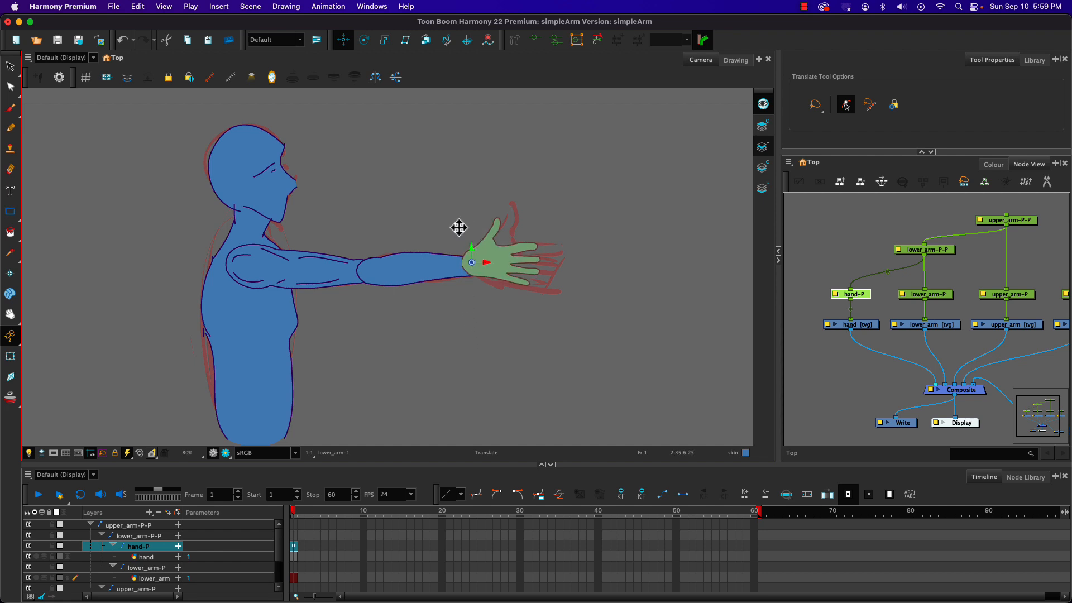
pyautogui.click(10, 335)
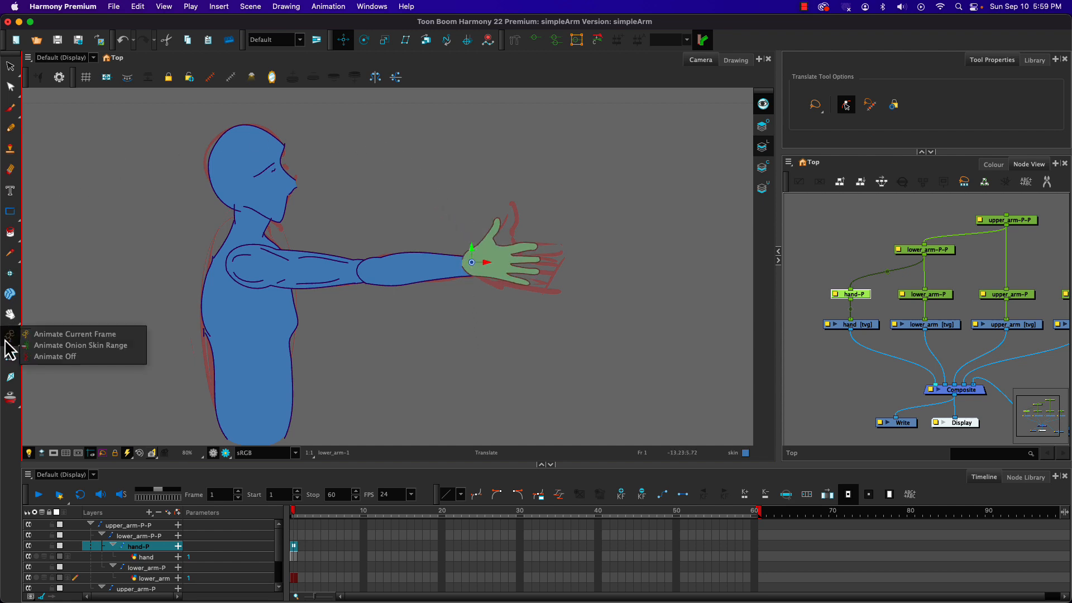
pyautogui.click(64, 357)
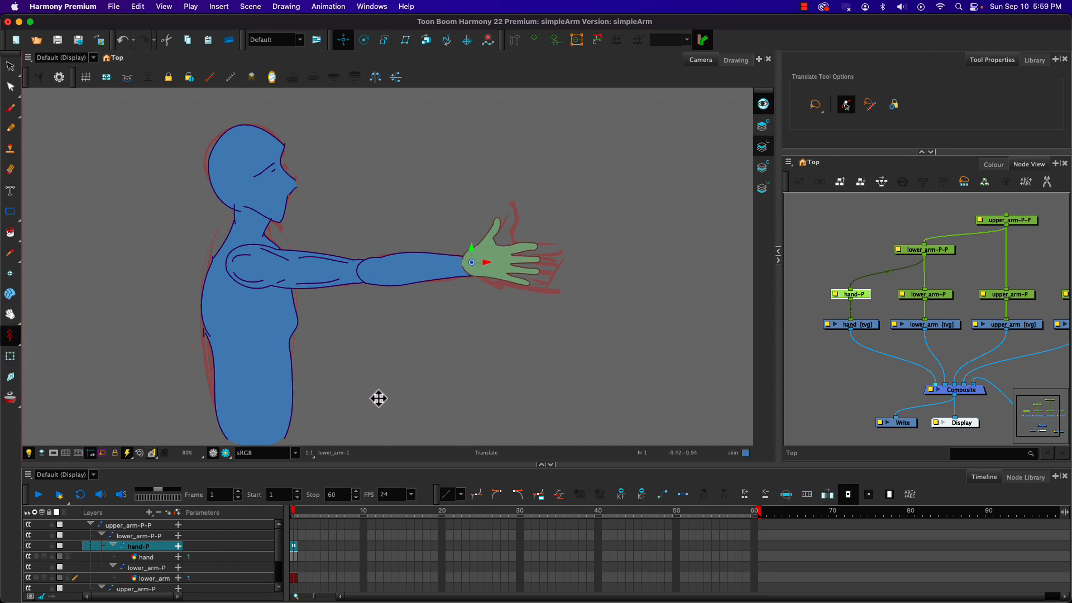
pyautogui.click(642, 495)
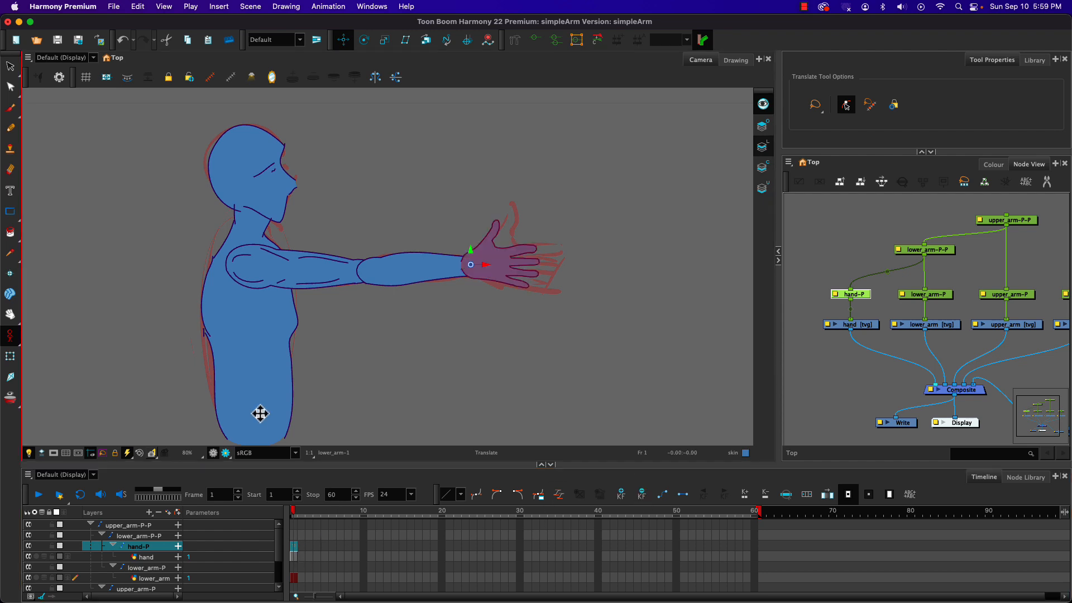
# With animation off, shift the hand slightly away from the forearm and test its rotation with the Rotate tool.
pyautogui.click(334, 495)
pyautogui.moveTo(491, 247); pyautogui.dragTo(491, 249)
pyautogui.moveTo(493, 244)
pyautogui.mouseDown()
pyautogui.moveTo(481, 218)
pyautogui.moveTo(491, 254)
pyautogui.moveTo(501, 240)
pyautogui.moveTo(495, 251)
pyautogui.mouseUp()
pyautogui.click(364, 41)
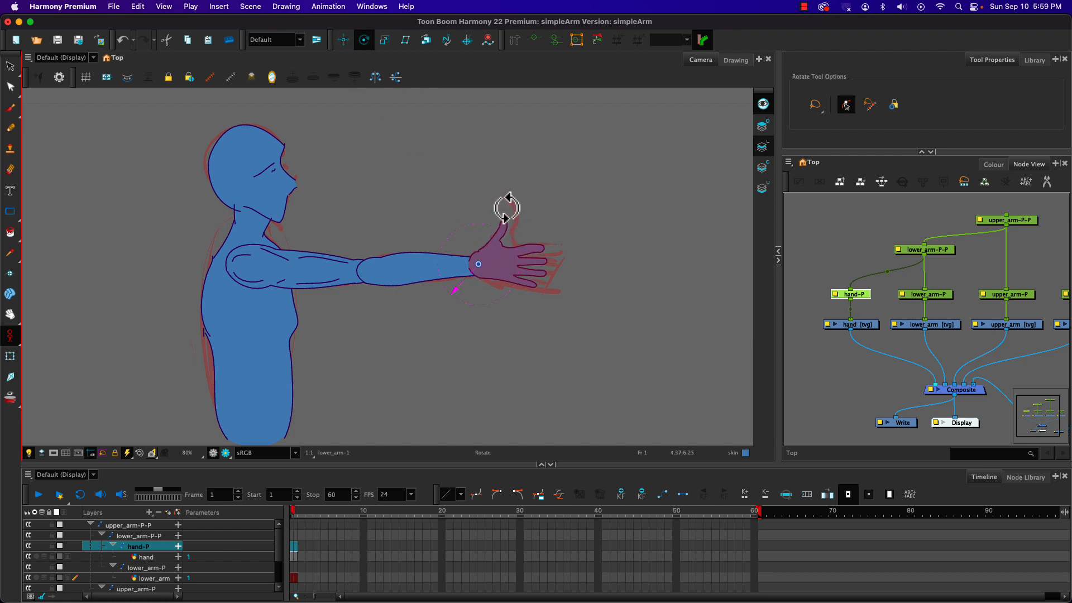
pyautogui.moveTo(503, 210)
pyautogui.mouseDown()
pyautogui.moveTo(445, 229)
pyautogui.moveTo(543, 253)
pyautogui.moveTo(536, 235)
pyautogui.moveTo(440, 227)
pyautogui.moveTo(517, 222)
pyautogui.moveTo(506, 216)
pyautogui.mouseUp()
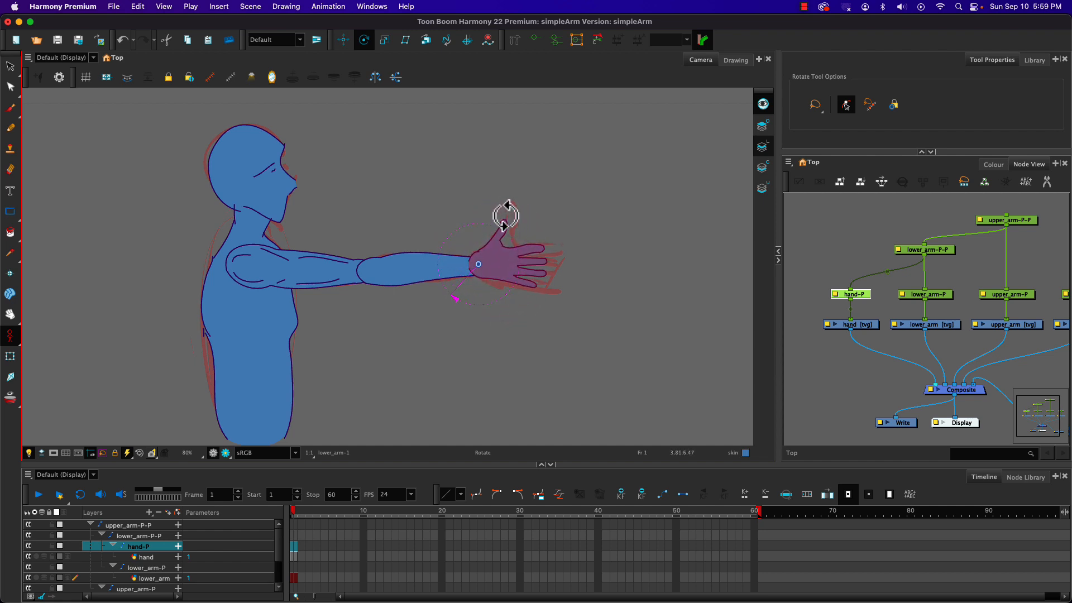
# Switch the animation mode to Animate Current Frame and back to Animate Off to compare the two.
pyautogui.click(10, 337)
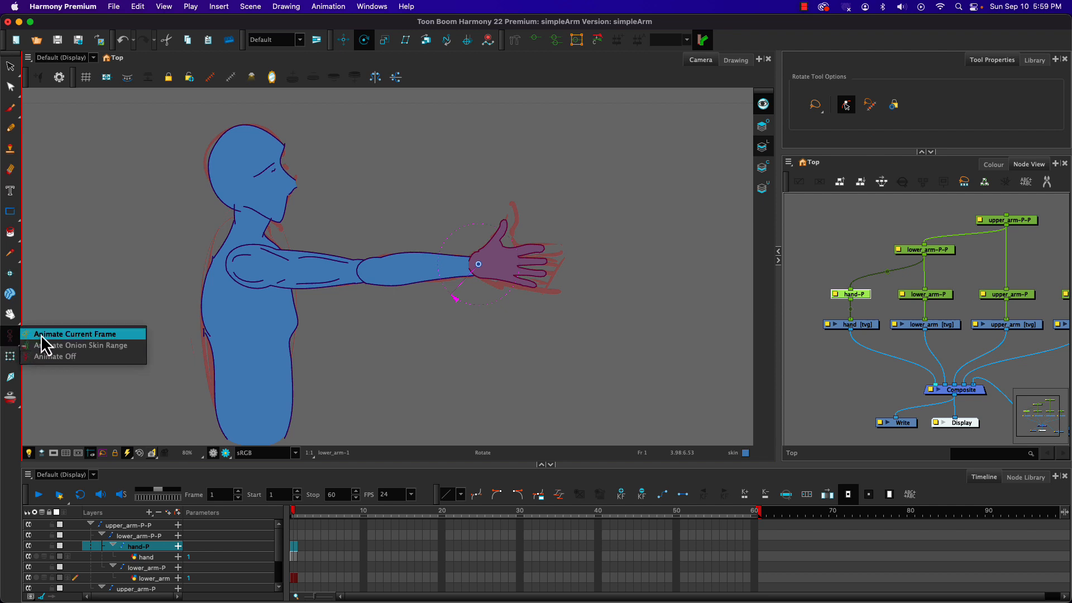
pyautogui.click(10, 336)
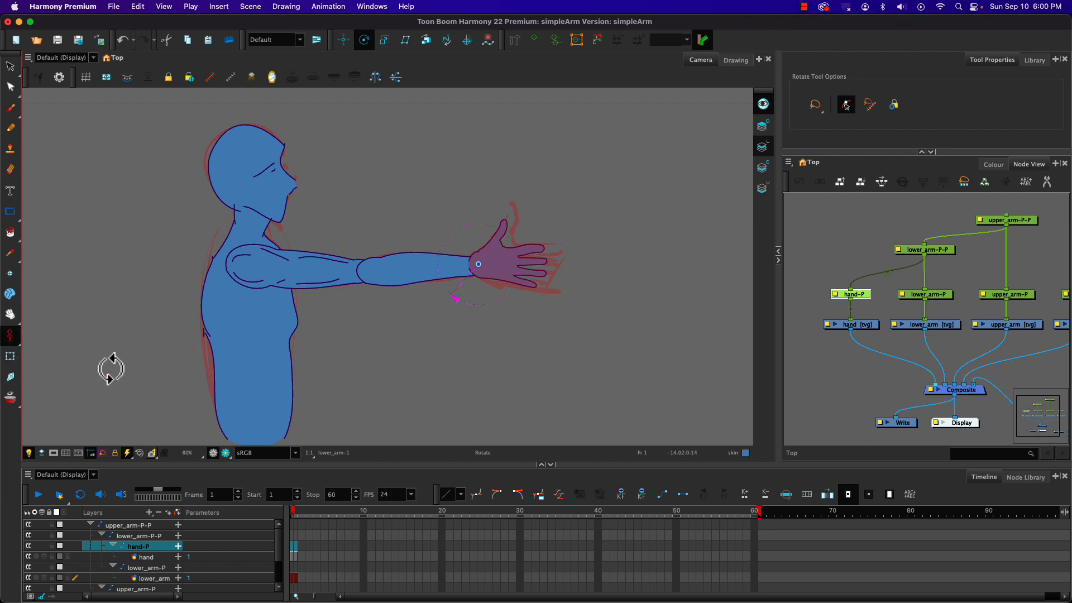
pyautogui.click(11, 336)
pyautogui.click(50, 333)
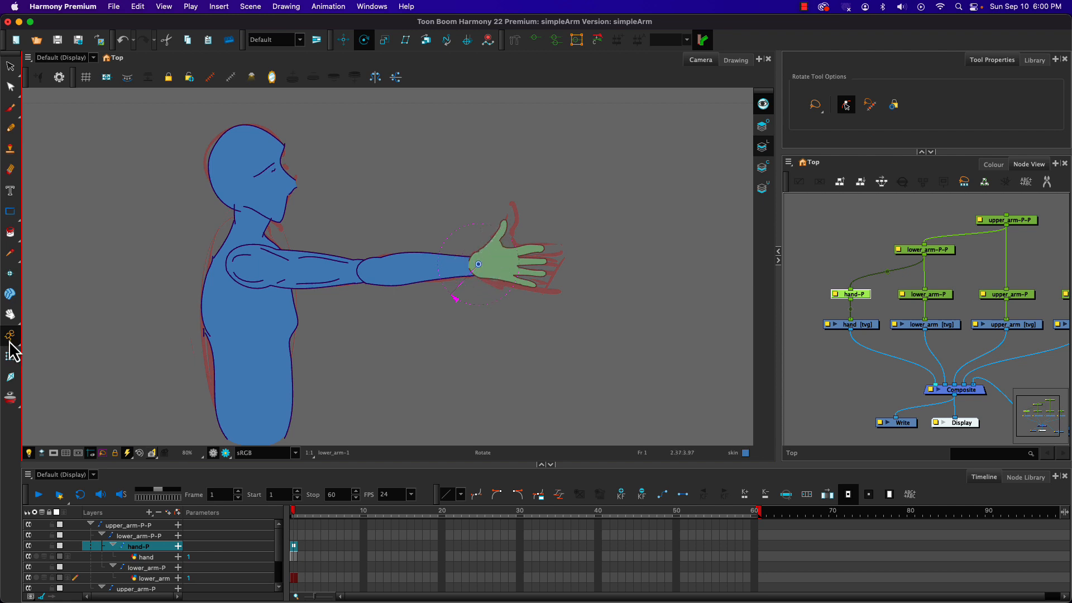
pyautogui.moveTo(8, 343); pyautogui.dragTo(33, 355)
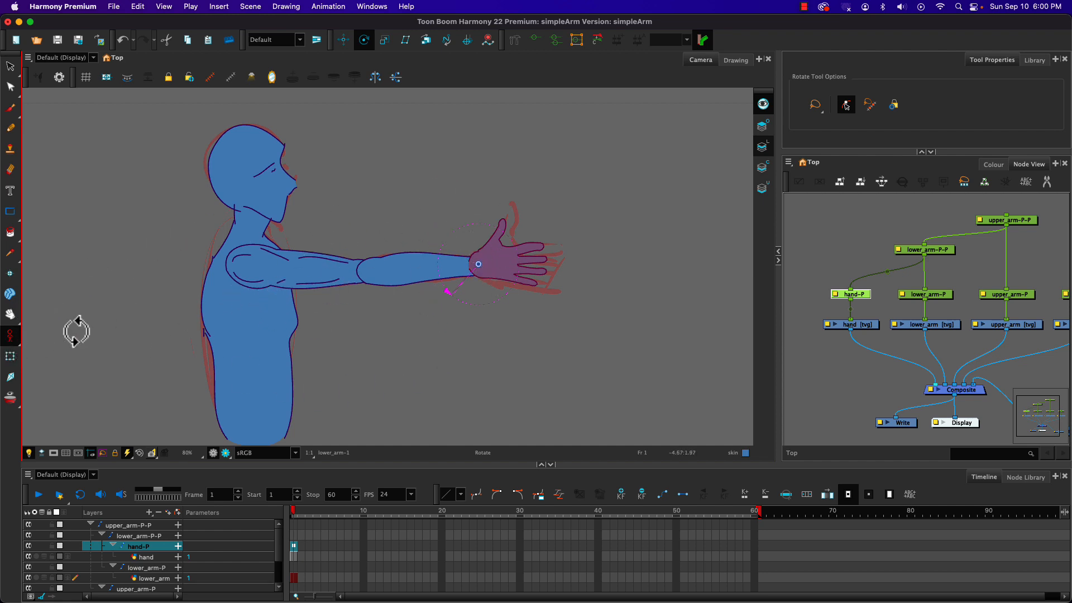
# Activate the Transform tool, set the animation mode to Animate Current Frame and reselect the forearm's lower_arm-P peg.
pyautogui.click(10, 356)
pyautogui.click(398, 262)
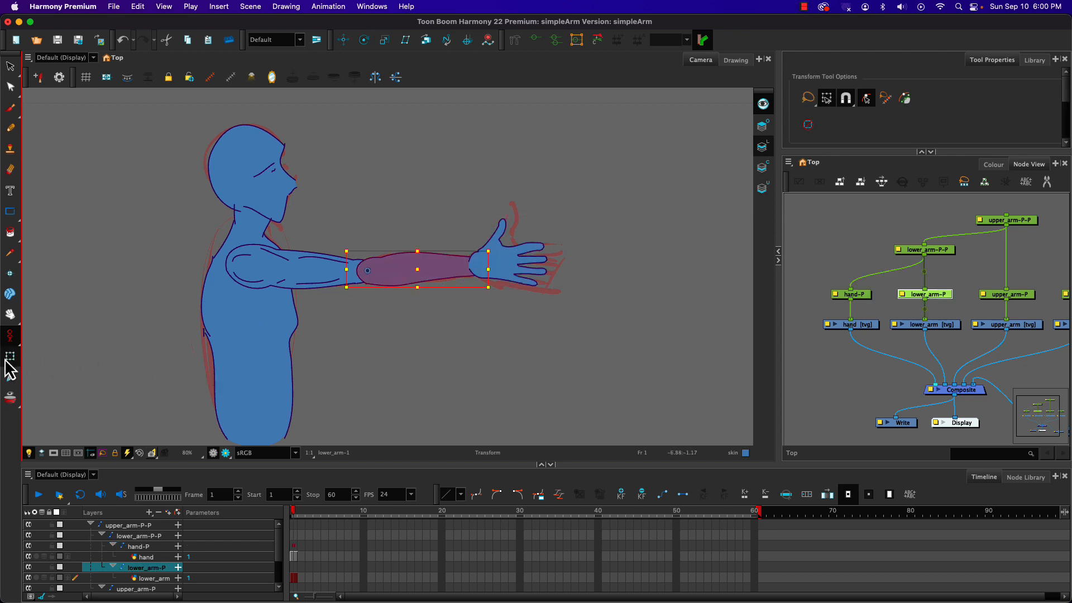
pyautogui.click(10, 337)
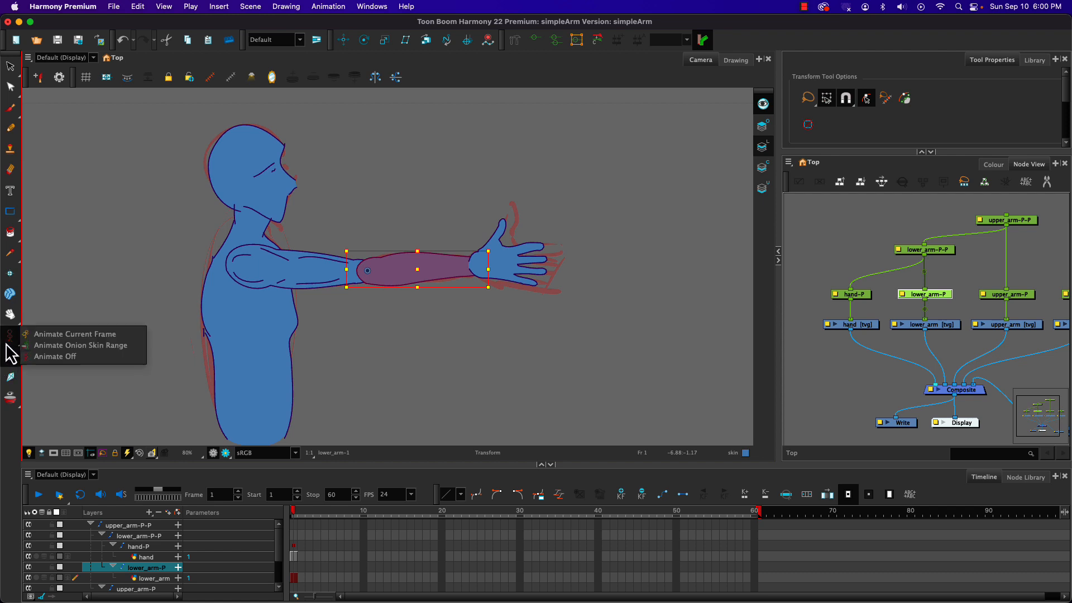
pyautogui.click(42, 335)
pyautogui.click(95, 367)
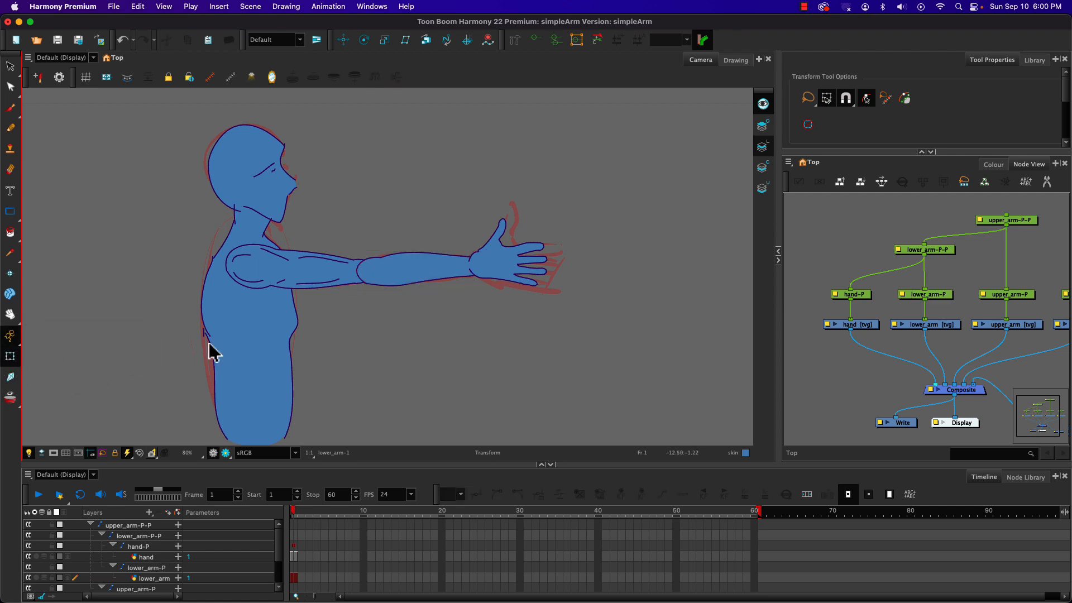
pyautogui.click(389, 268)
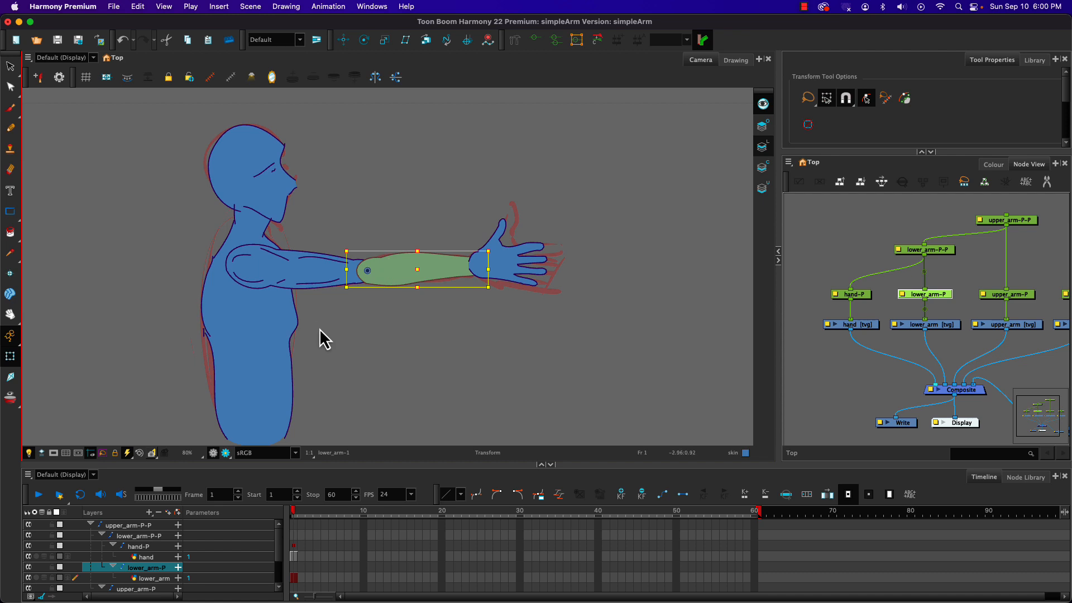
# Delete the frame 1 keyframe on the hand-P layer and select the upper_arm-P-P peg.
pyautogui.hotkey('shift', 'b')
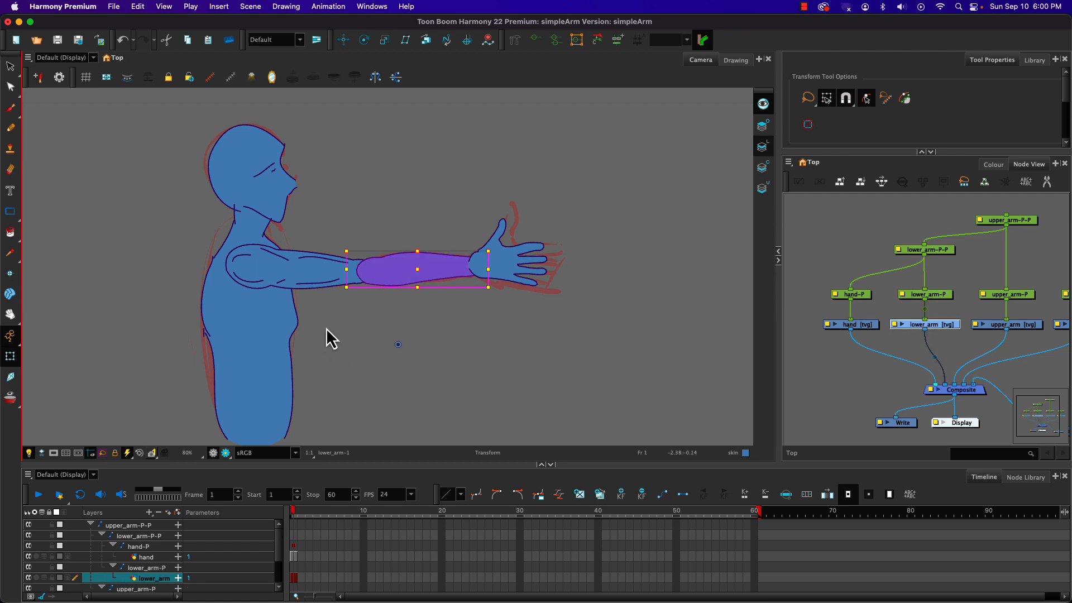
pyautogui.click(295, 547)
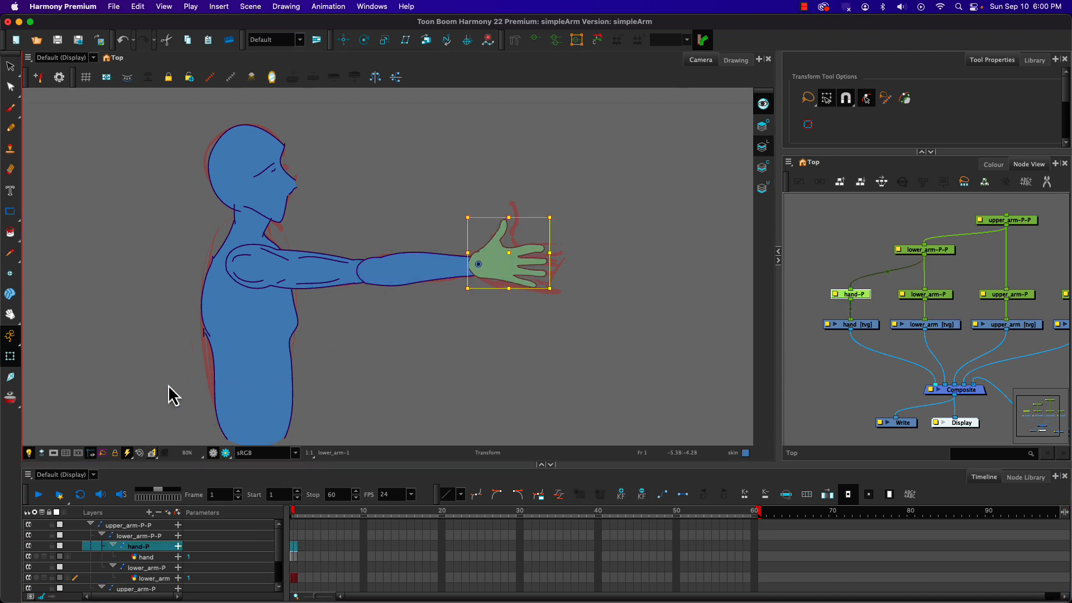
pyautogui.click(1016, 223)
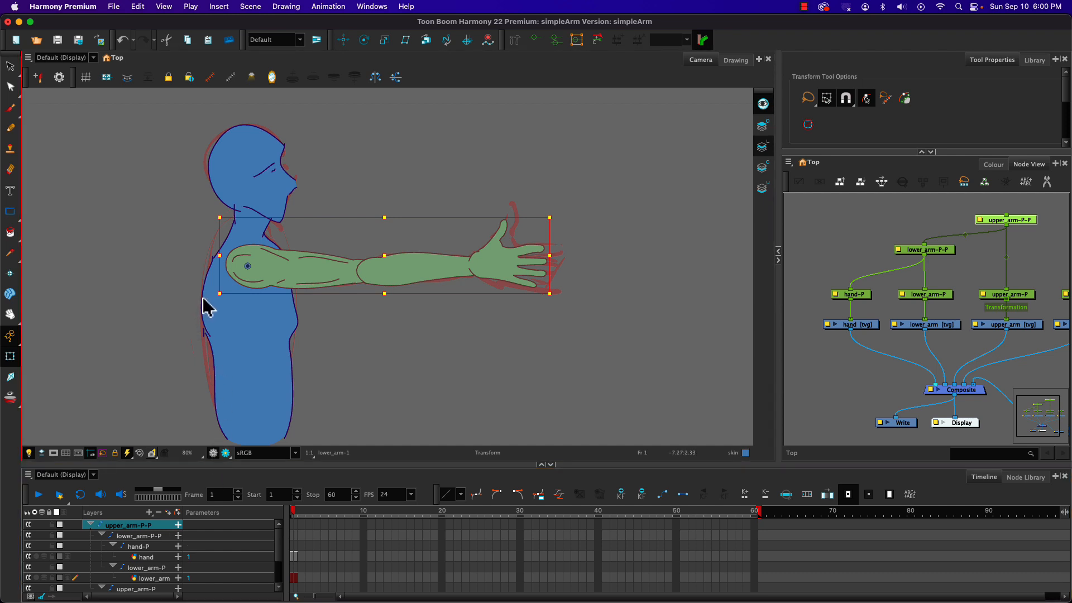
# Enlarge the node network to full screen and add a new peg named master-P above the upper_arm-P-P peg.
pyautogui.scroll(-2, 211, 304)
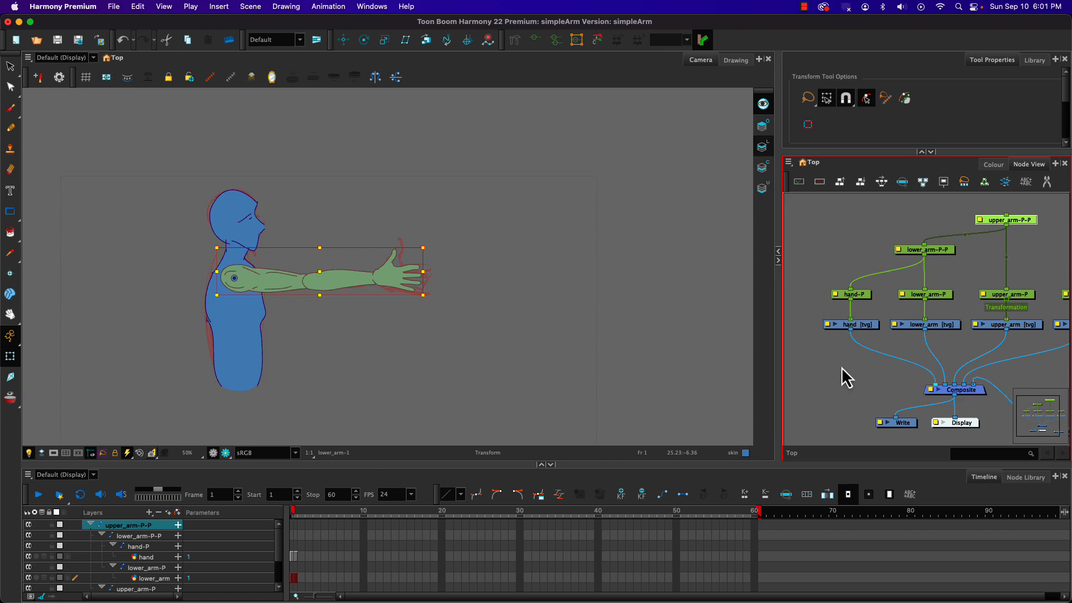
pyautogui.press('super+f')
pyautogui.press('`')
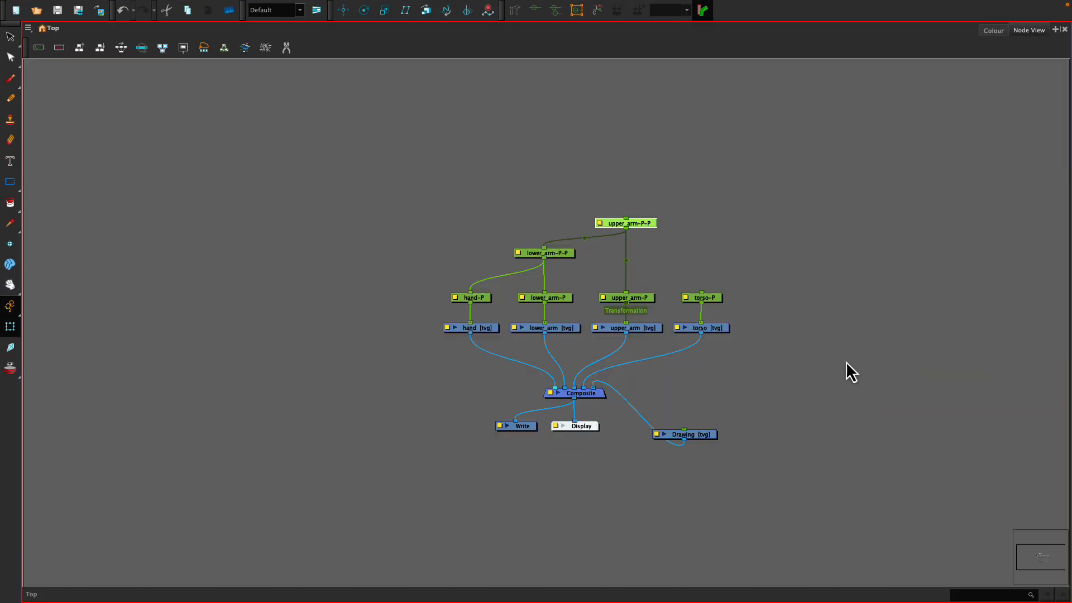
pyautogui.scroll(3, 549, 394)
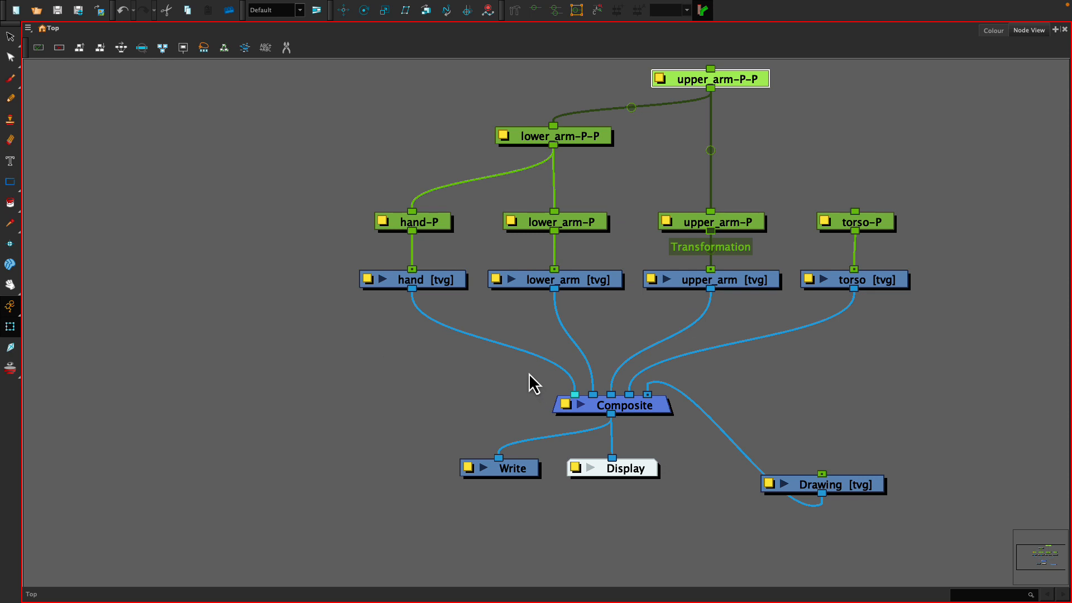
pyautogui.click(689, 120)
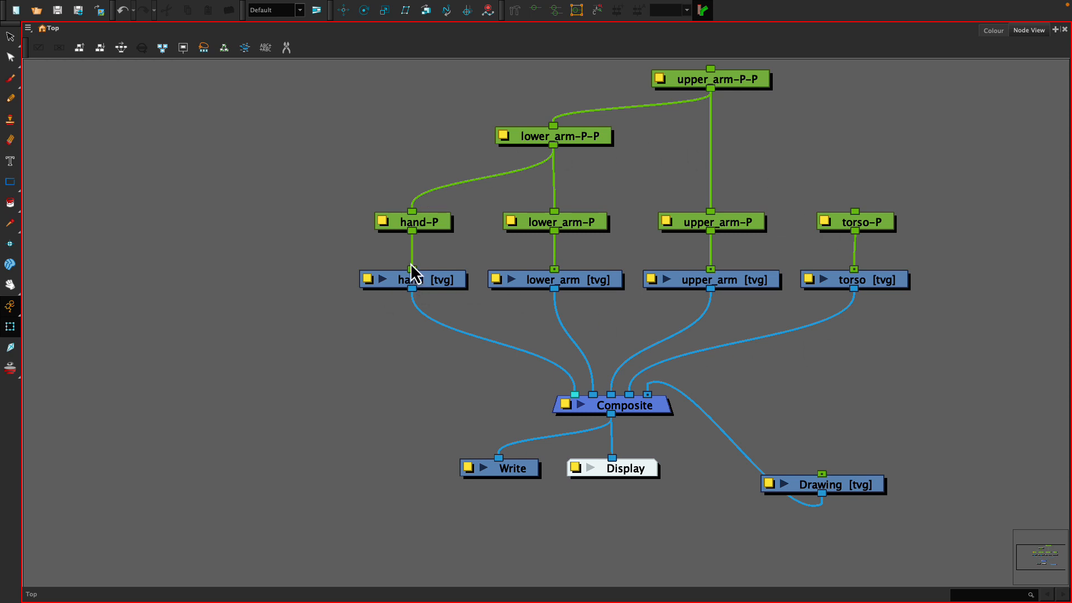
pyautogui.moveTo(395, 173); pyautogui.dragTo(361, 258)
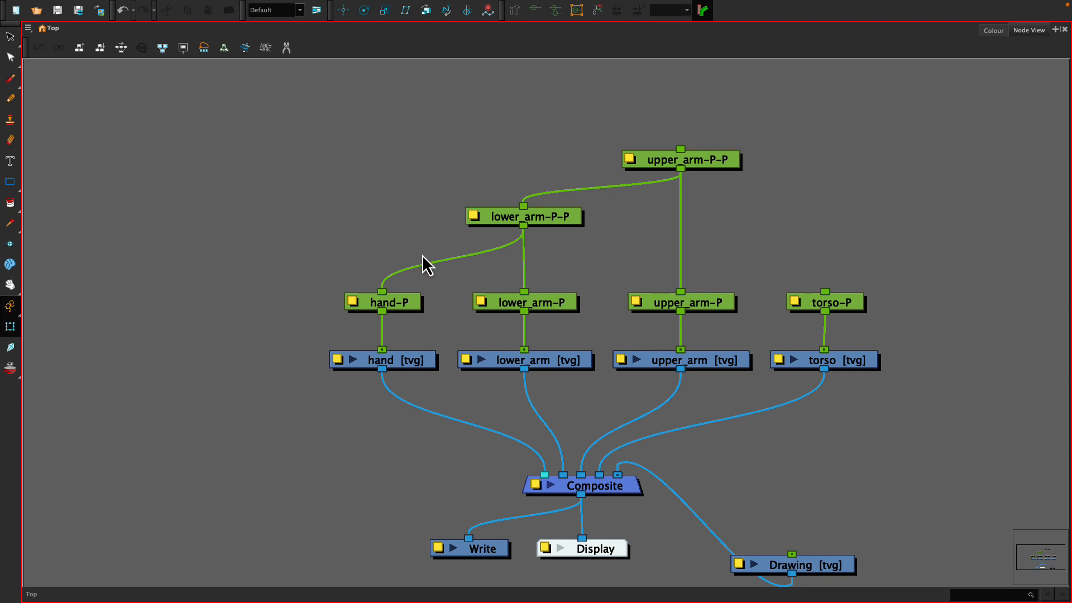
pyautogui.press('super+p')
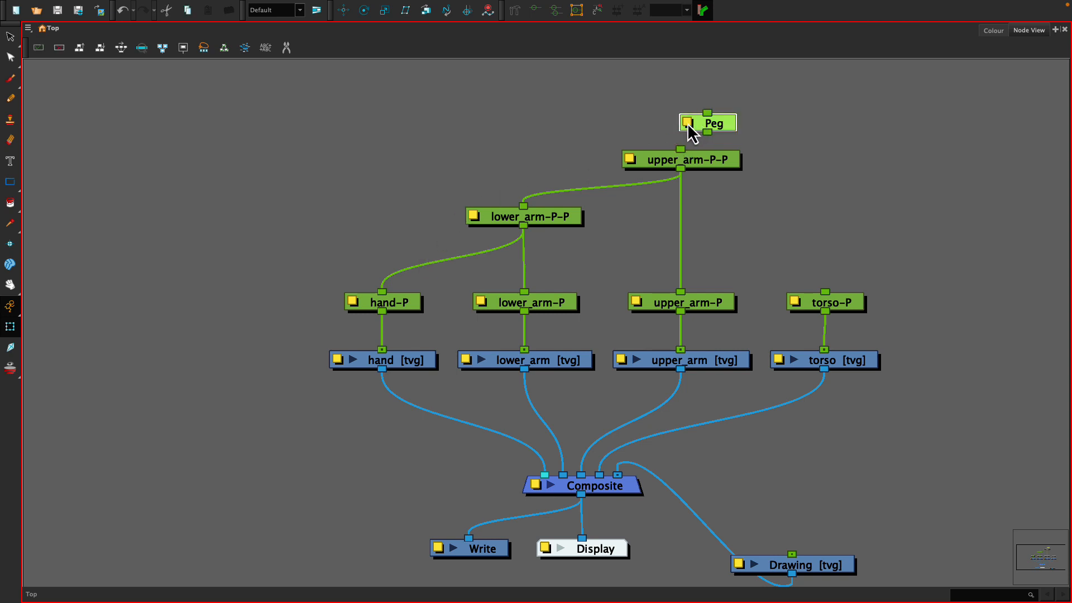
pyautogui.doubleClick(689, 128)
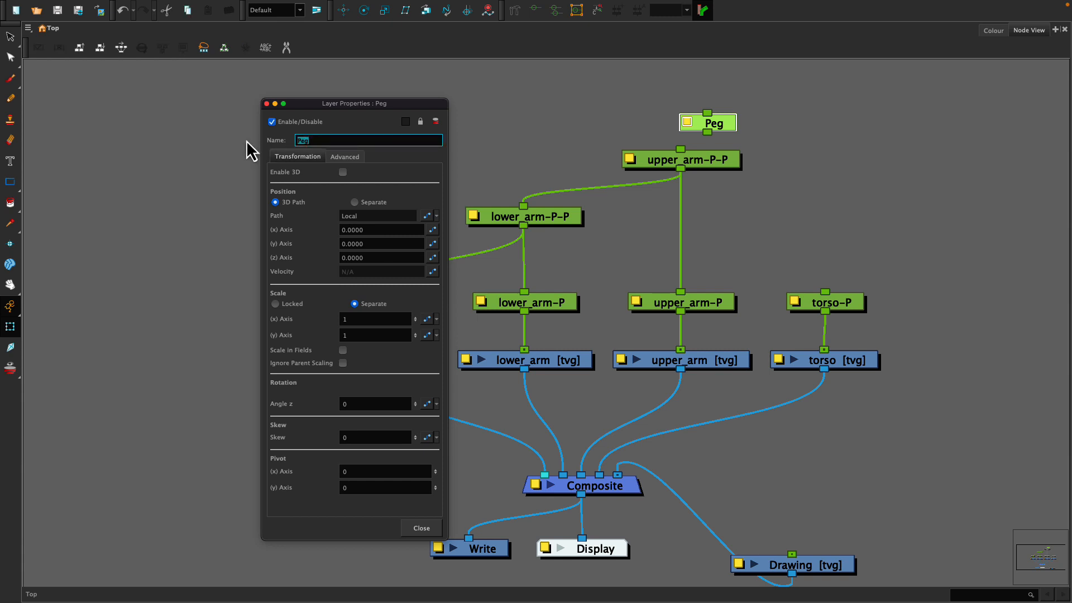
pyautogui.write('master-P')
pyautogui.click(422, 527)
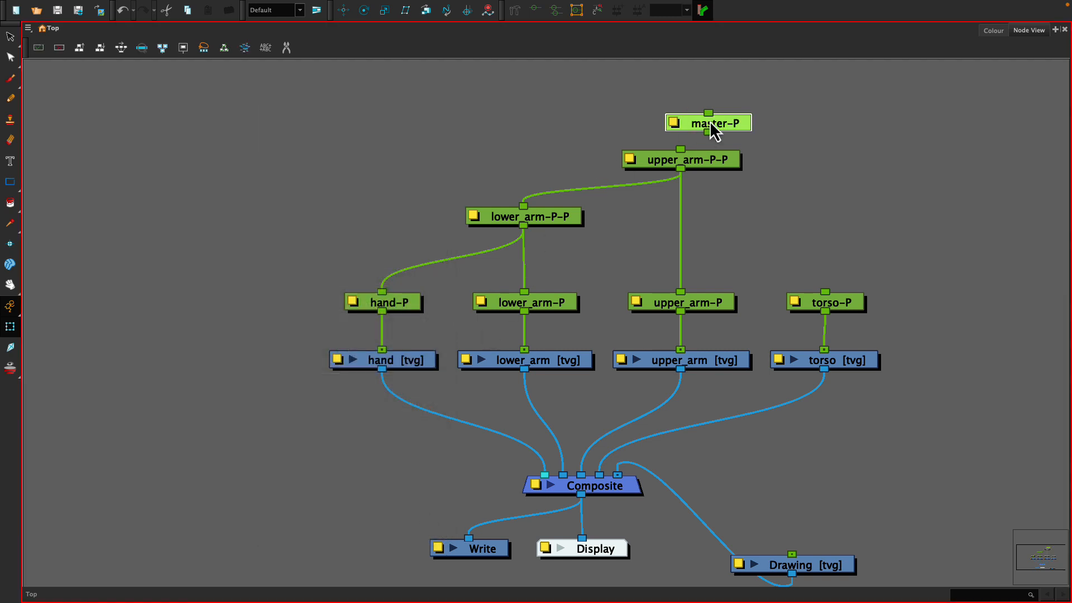
# Connect the master-P peg to upper_arm-P-P and torso-P, and place it directly above the torso-P column.
pyautogui.moveTo(712, 130)
pyautogui.mouseDown()
pyautogui.moveTo(765, 102)
pyautogui.moveTo(680, 149)
pyautogui.mouseUp()
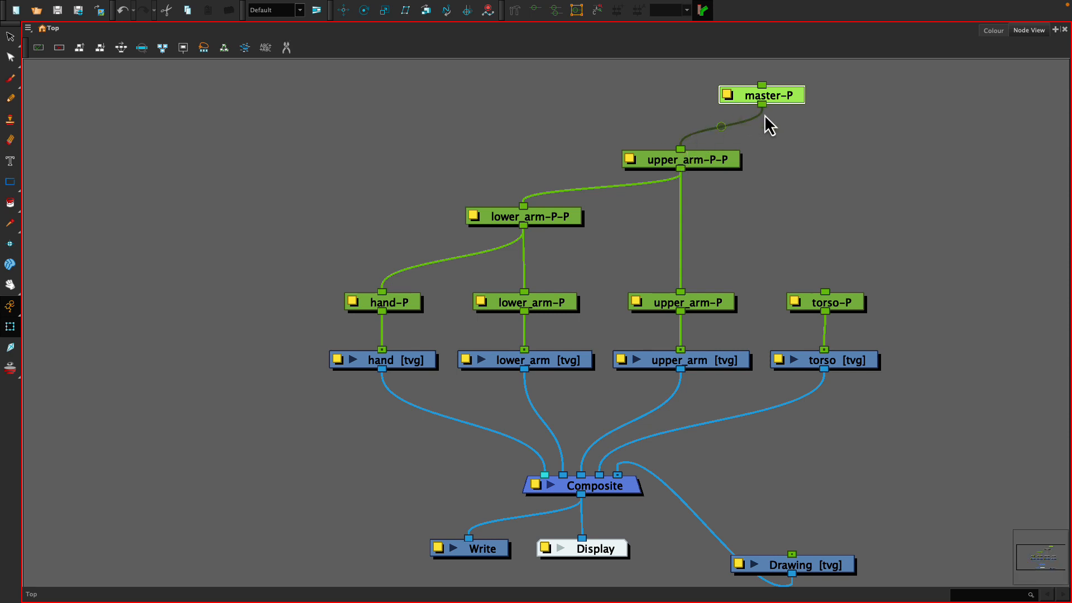
pyautogui.moveTo(763, 106)
pyautogui.mouseDown()
pyautogui.moveTo(825, 294)
pyautogui.moveTo(824, 277)
pyautogui.mouseUp()
pyautogui.moveTo(779, 99); pyautogui.dragTo(846, 100)
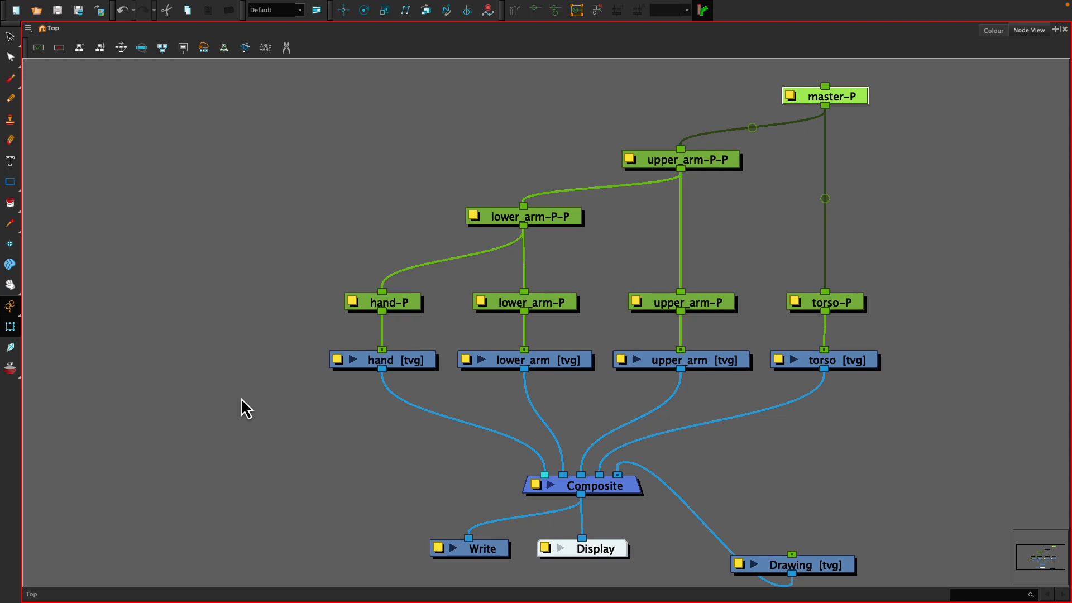
# Leave the full-screen node network, select master-P with torso-P, move their pivot to the torso's bottom with Rotate, and return to Transform.
pyautogui.press('super+f')
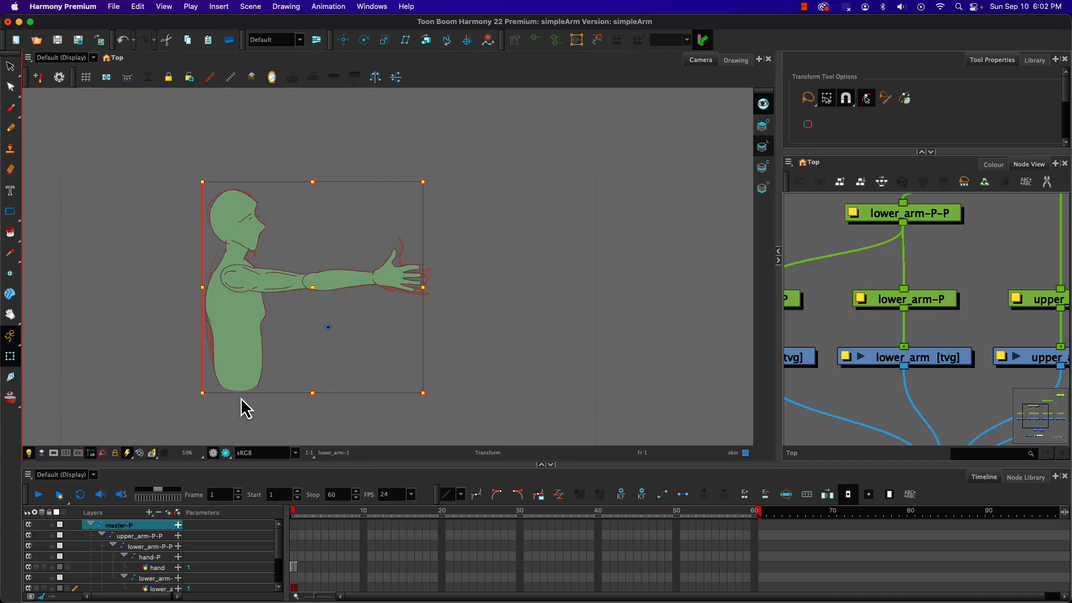
pyautogui.scroll(-5, 905, 288)
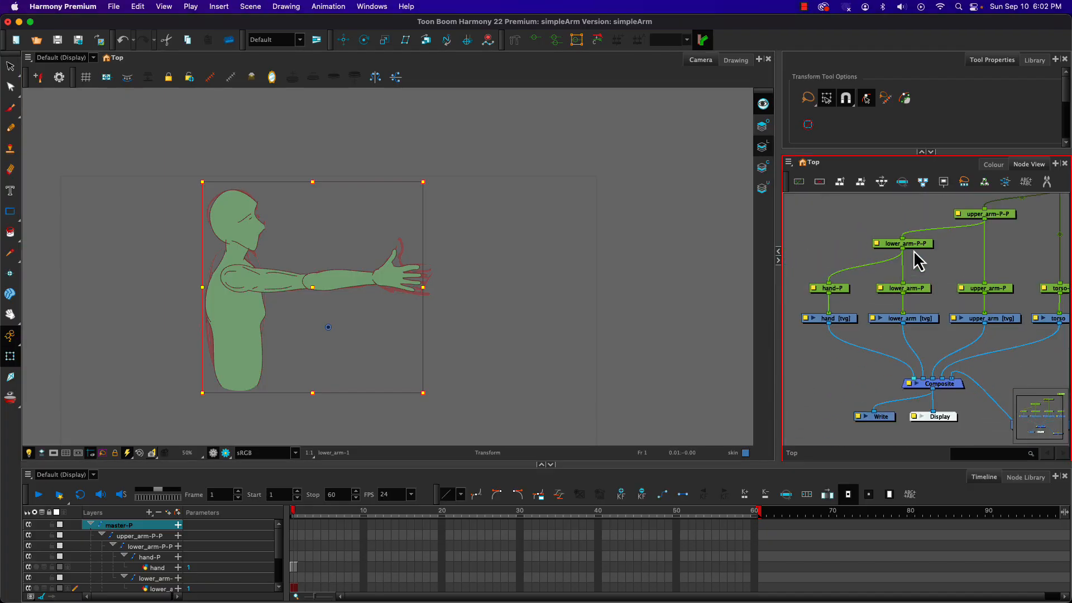
pyautogui.moveTo(936, 289); pyautogui.dragTo(888, 328)
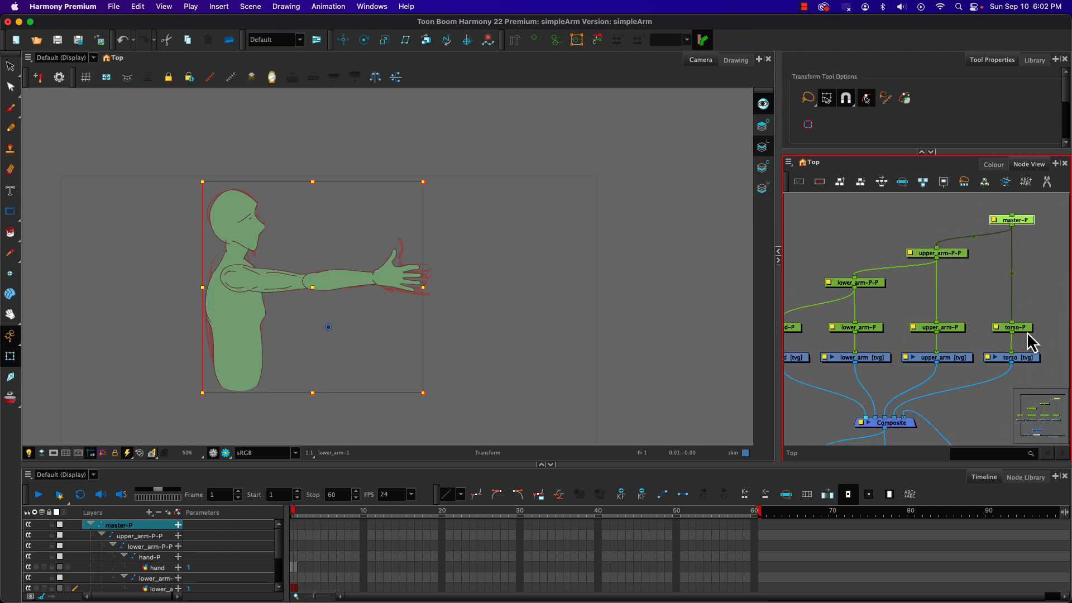
pyautogui.click(1026, 219)
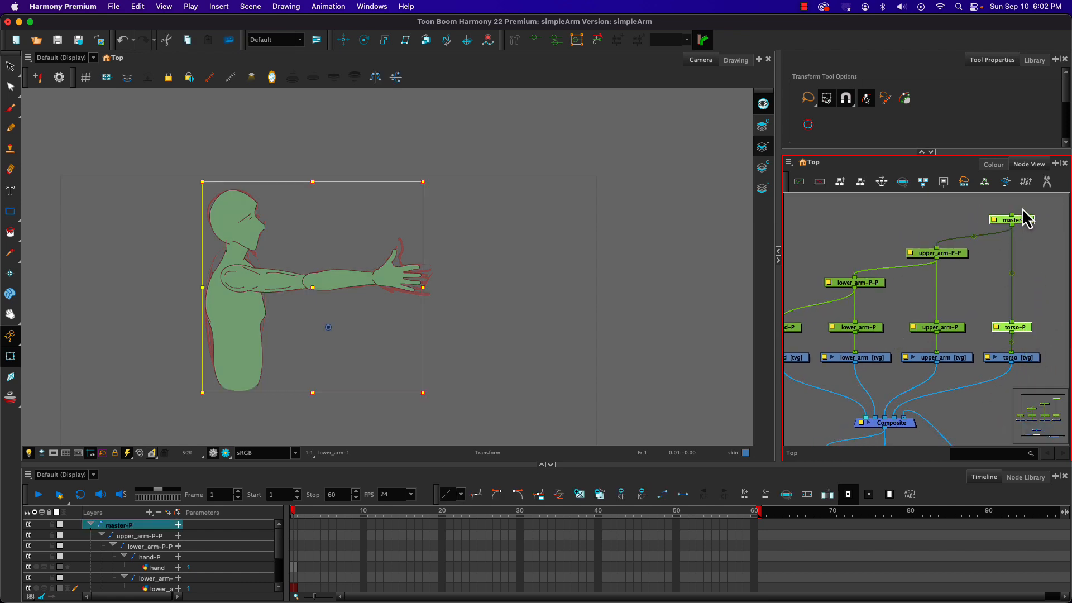
pyautogui.click(364, 40)
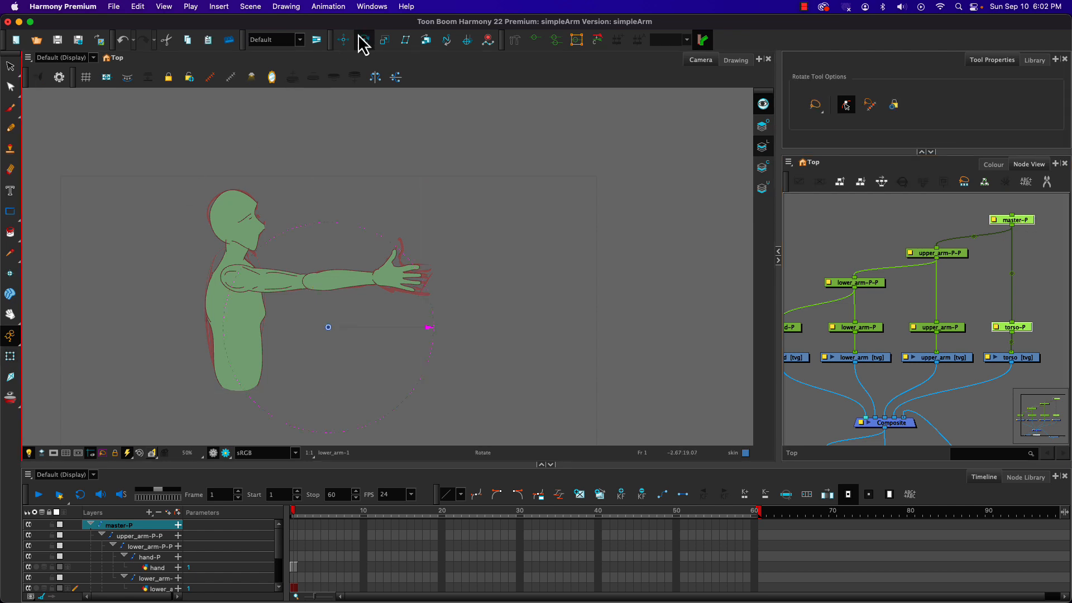
pyautogui.moveTo(318, 330); pyautogui.dragTo(239, 391)
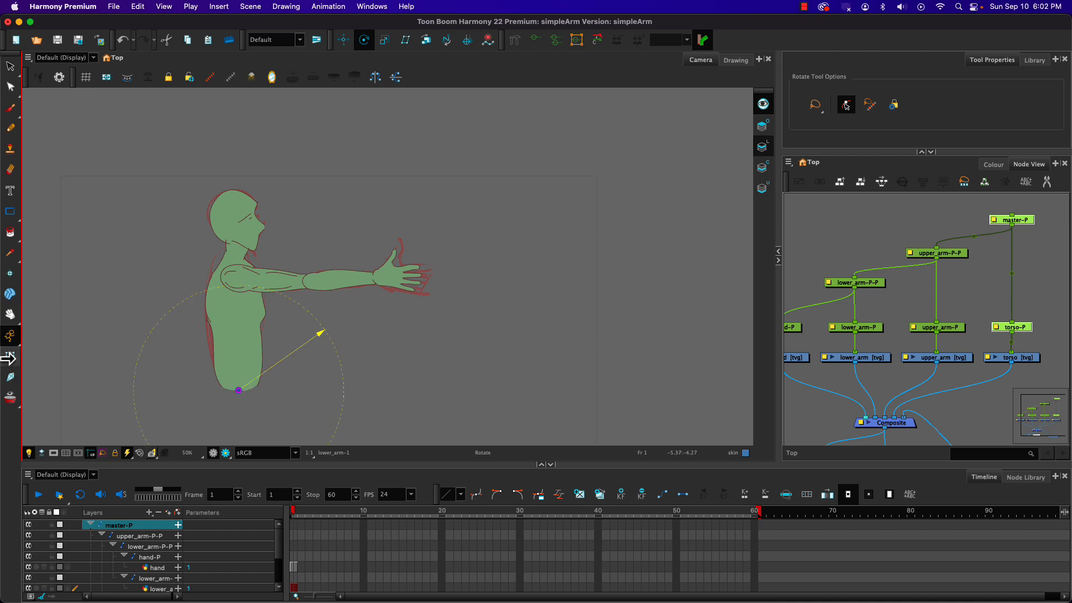
pyautogui.click(10, 356)
# Try rotating the whole figure about the new pivot, undo the rotation and clear the selection.
pyautogui.moveTo(196, 177); pyautogui.dragTo(216, 199)
pyautogui.press('super+z')
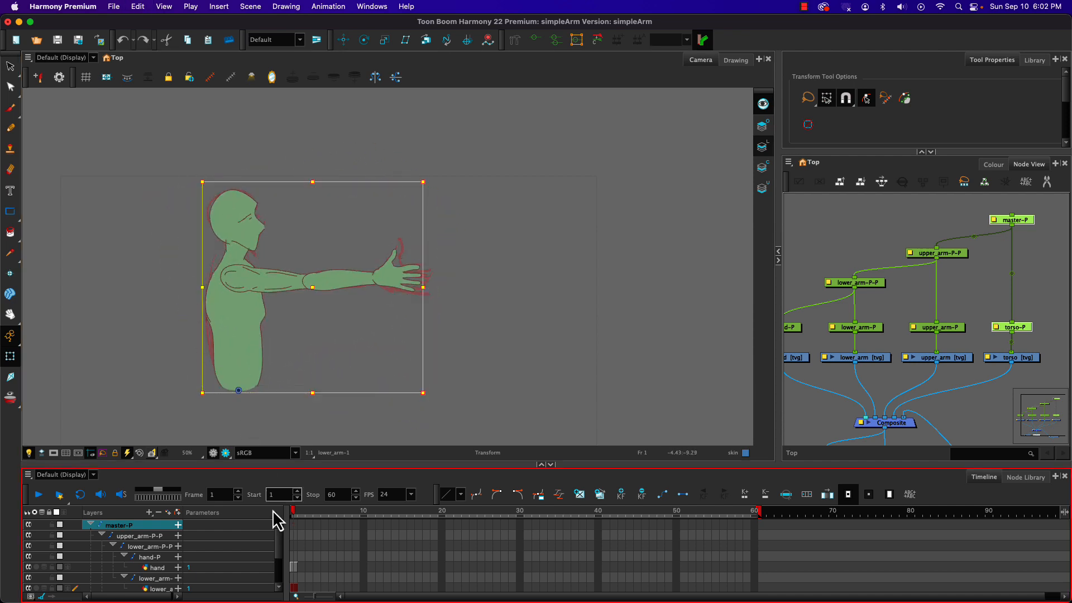
pyautogui.click(190, 291)
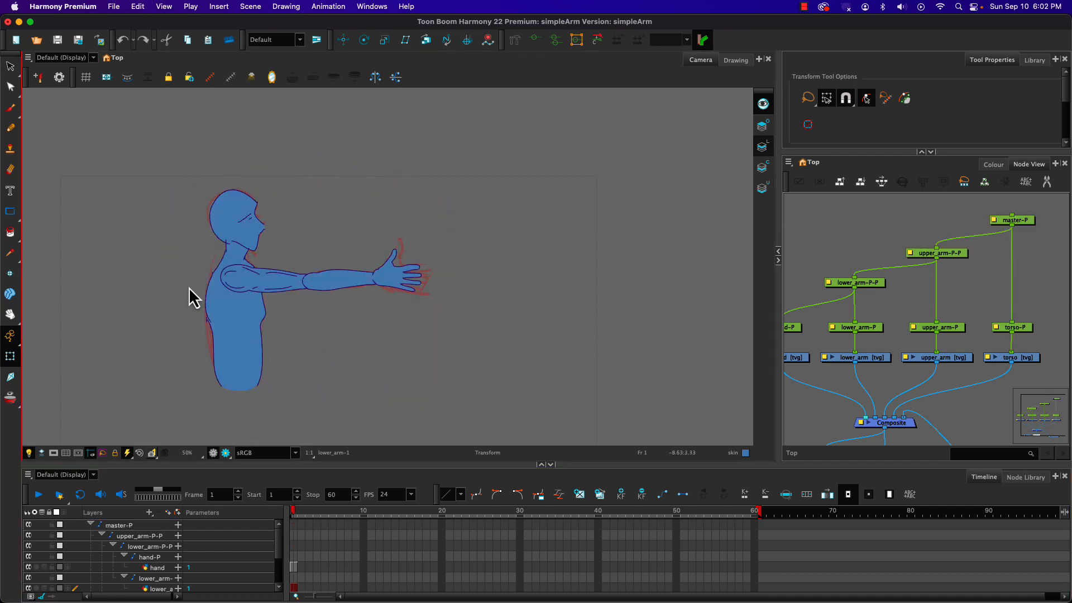
# Select the torso's peg on the character, step up to its parent master-P peg and deselect it.
pyautogui.click(237, 326)
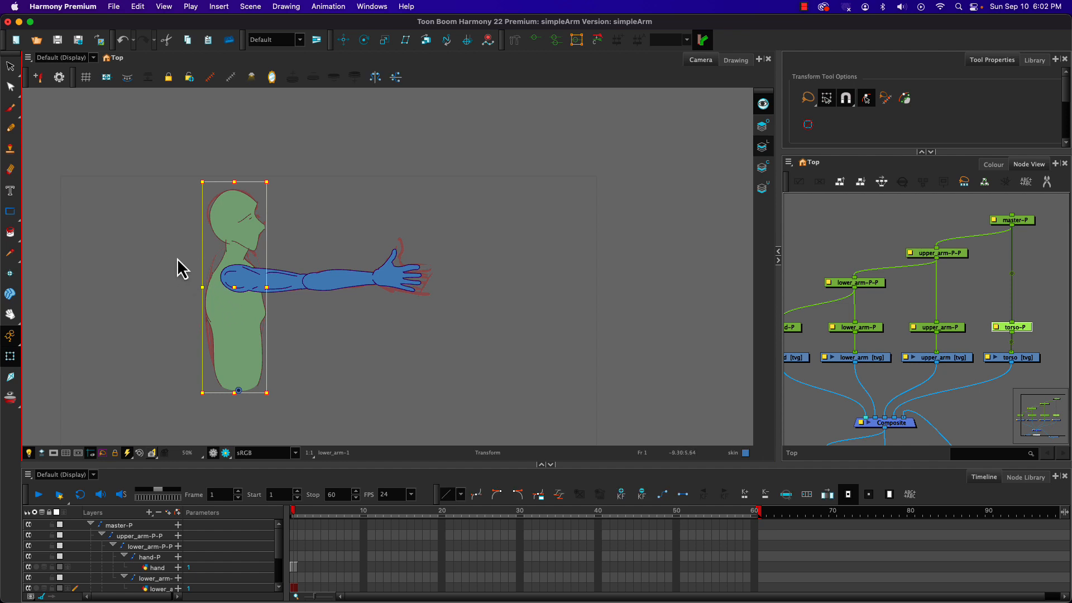
pyautogui.press('b')
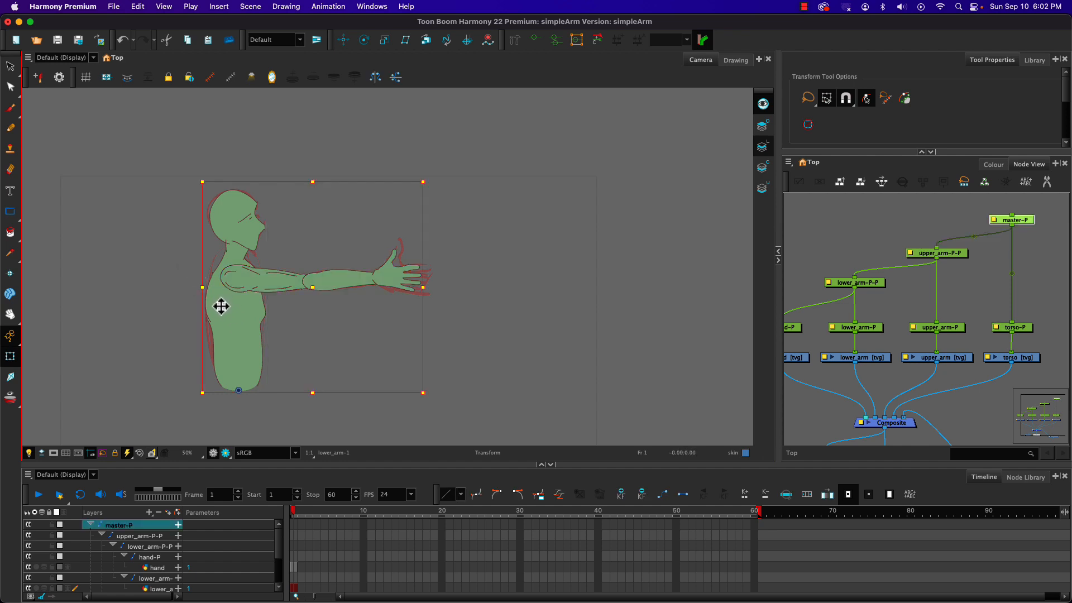
pyautogui.click(167, 289)
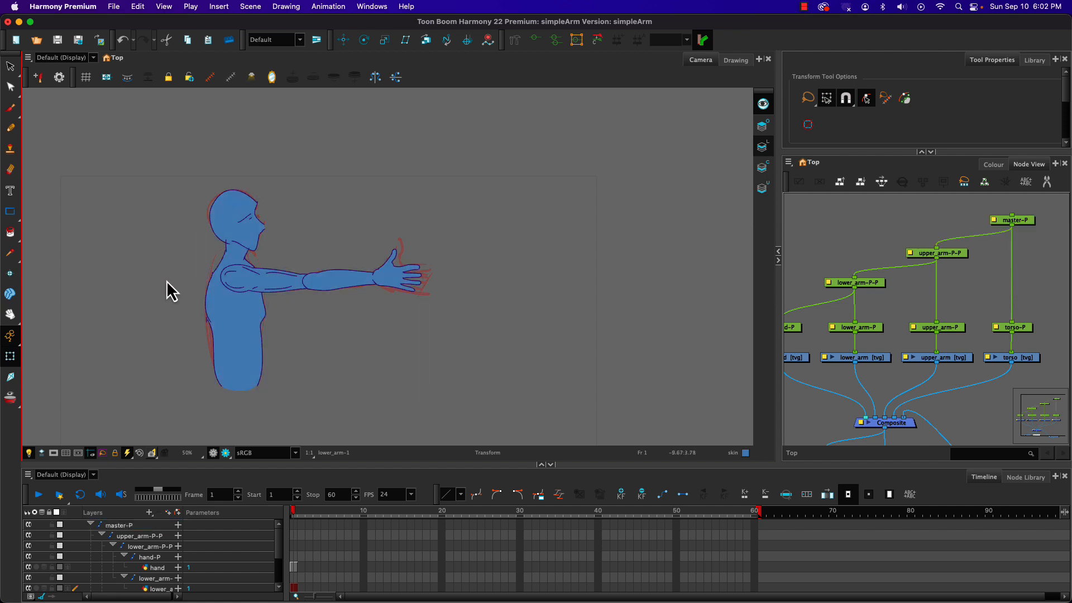
# Widen the node network area so the whole rig fits and select the lower_arm-P-P peg.
pyautogui.moveTo(778, 304); pyautogui.dragTo(678, 311)
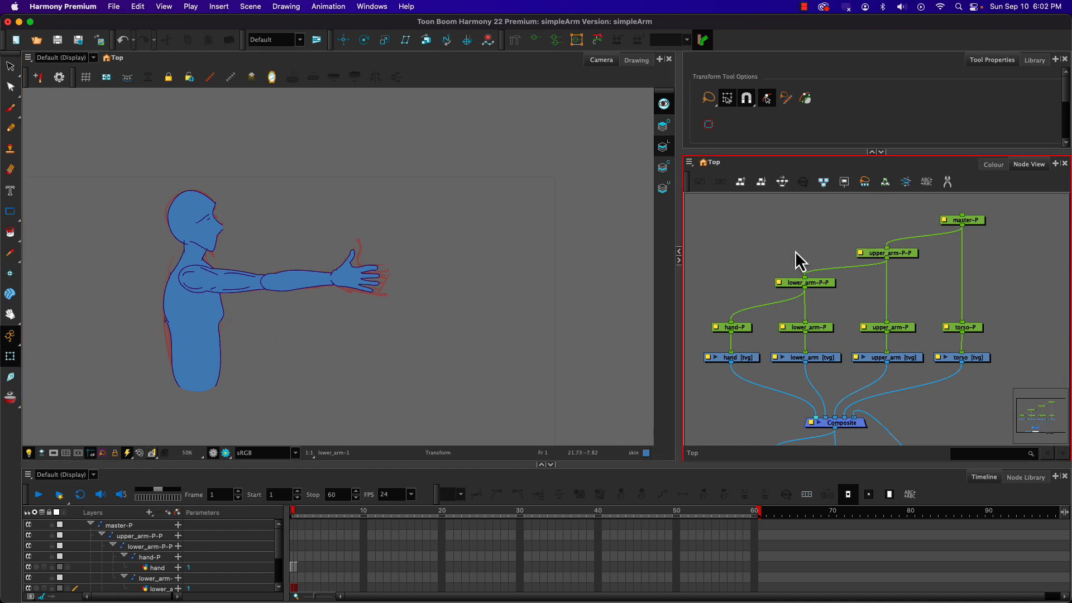
pyautogui.click(815, 284)
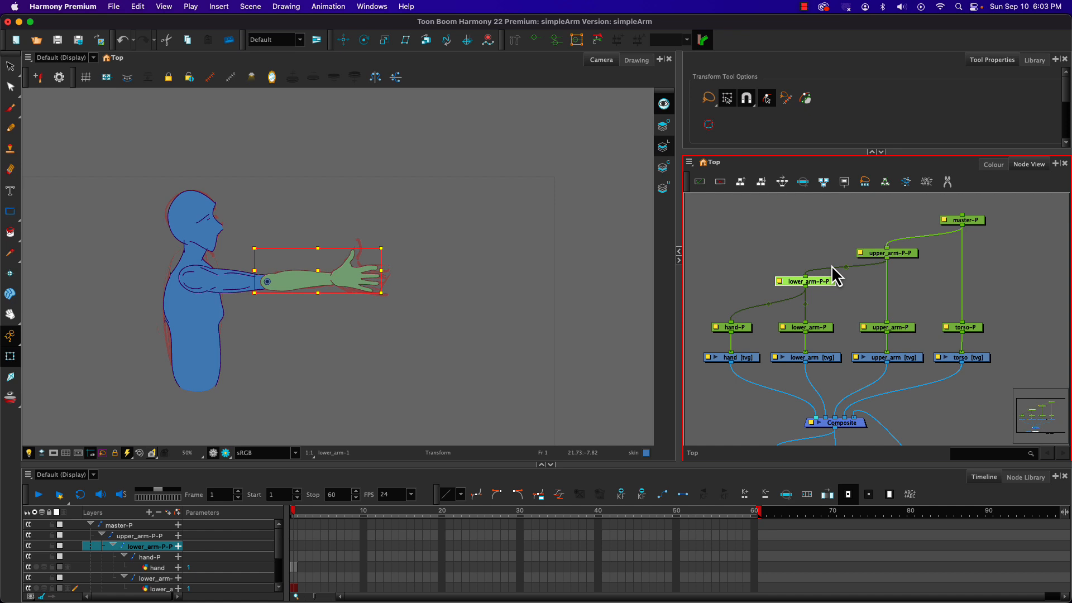
pyautogui.press('super+alt+2')
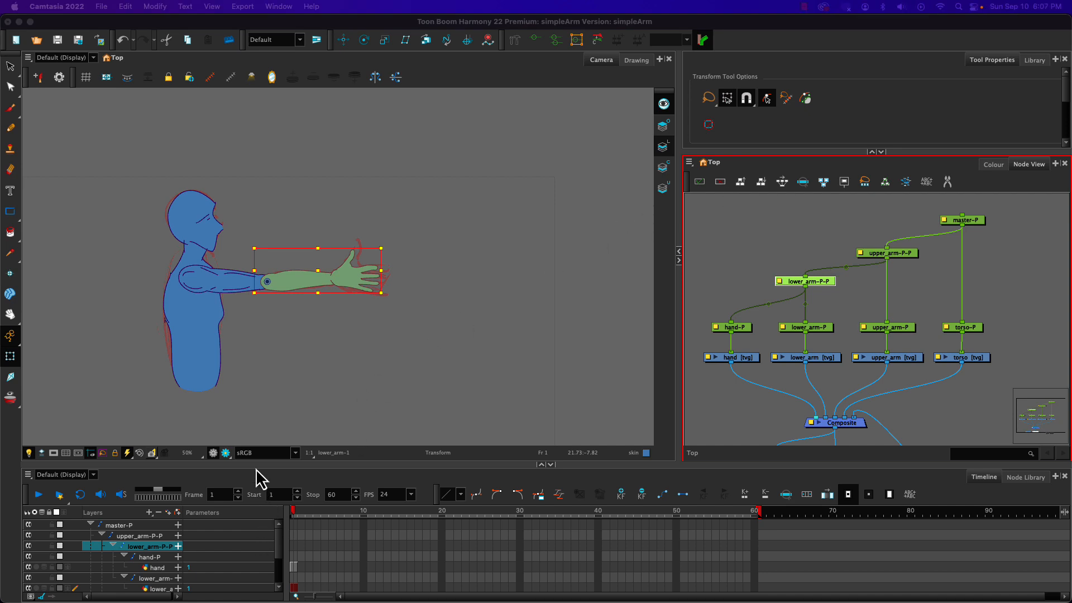
# Keep the animation mode on Animate Current Frame, clear the selection and turn off Peg Selection Mode.
pyautogui.click(7, 345)
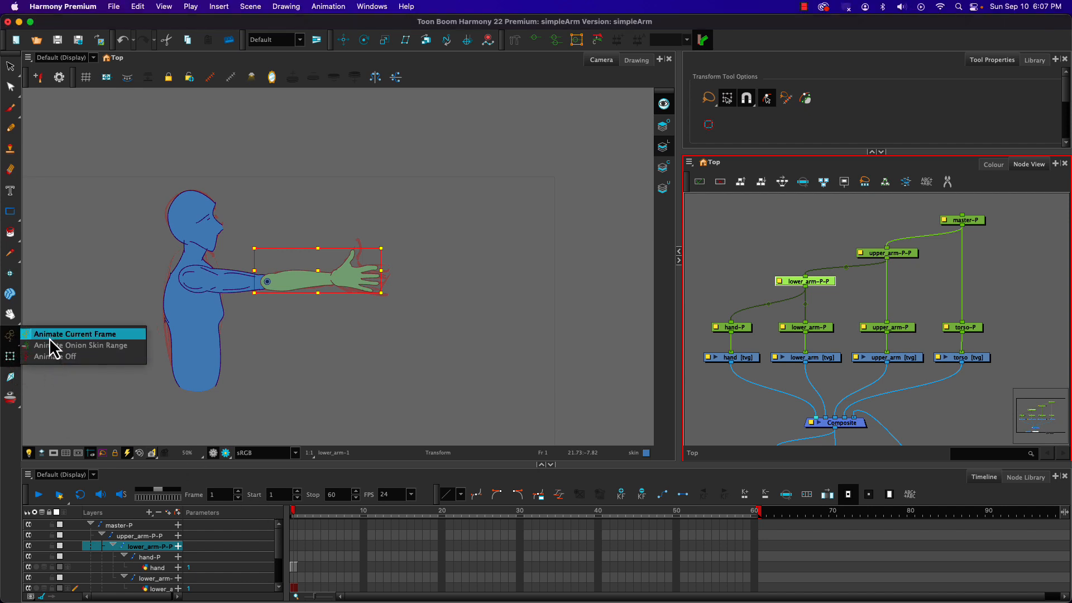
pyautogui.click(5, 334)
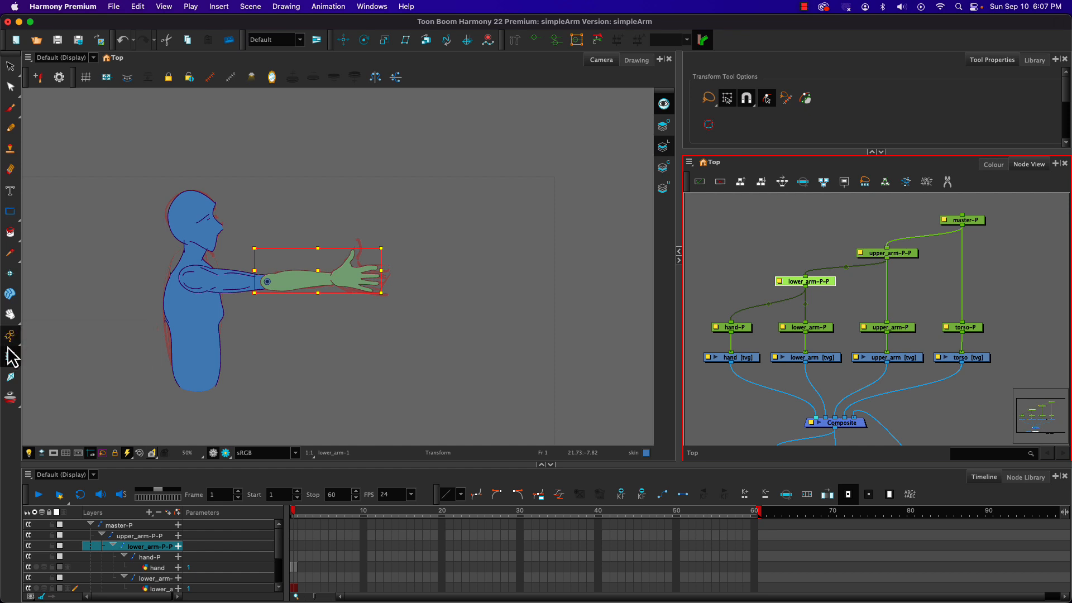
pyautogui.click(767, 99)
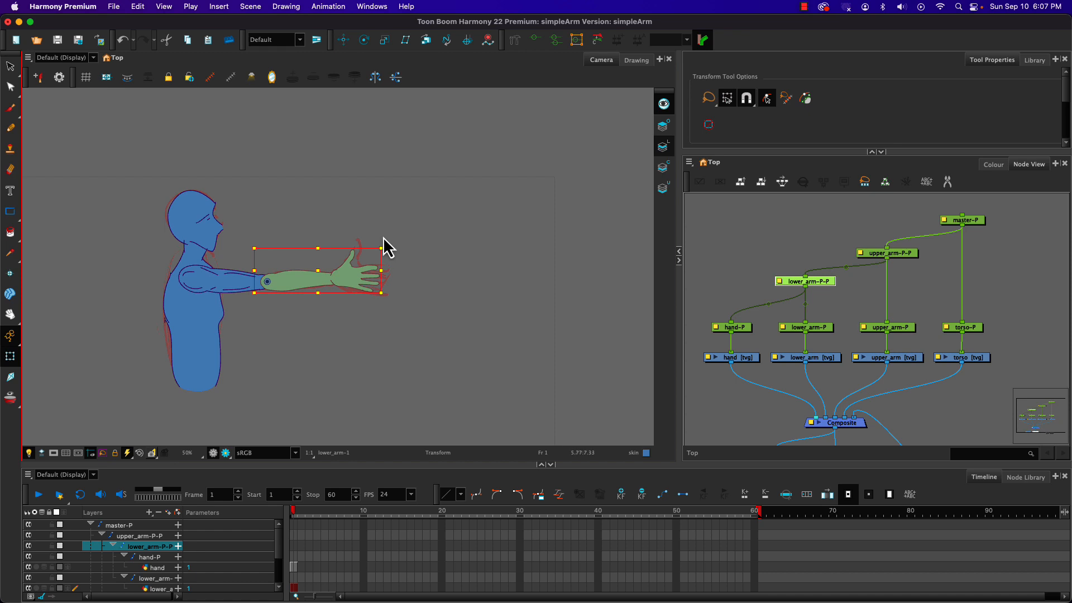
pyautogui.click(495, 258)
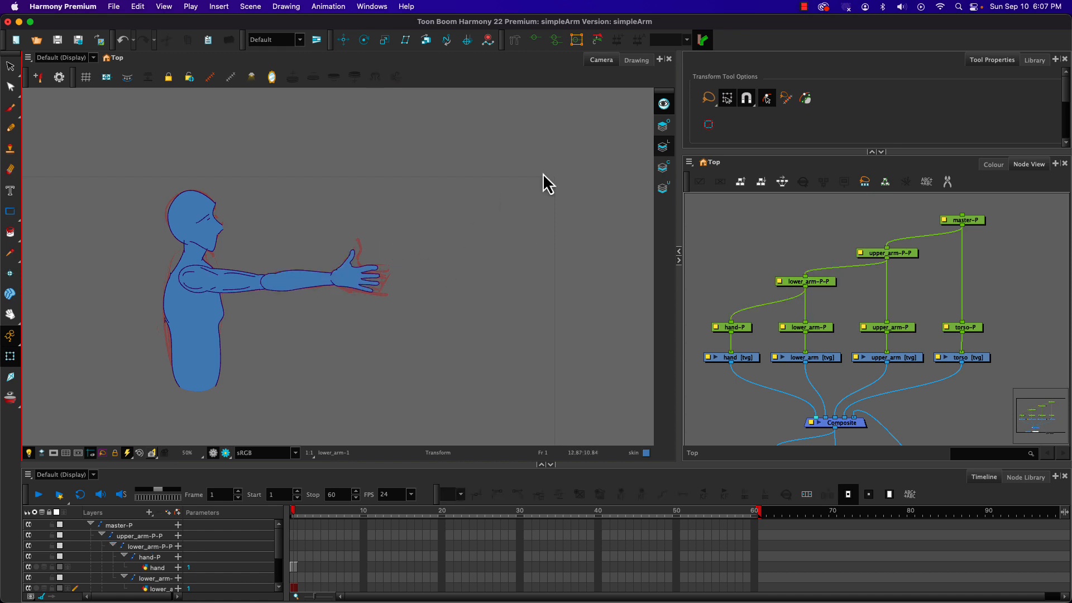
pyautogui.click(766, 101)
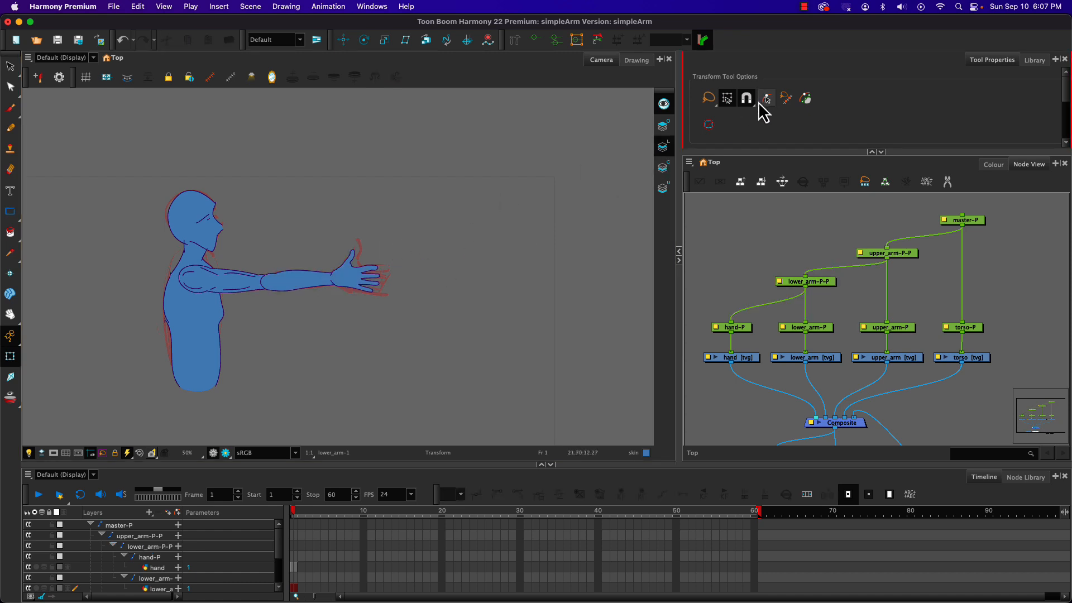
# Select the lower_arm drawing on the figure, step up to its lower_arm-P peg, and restore Peg Selection Mode.
pyautogui.click(301, 282)
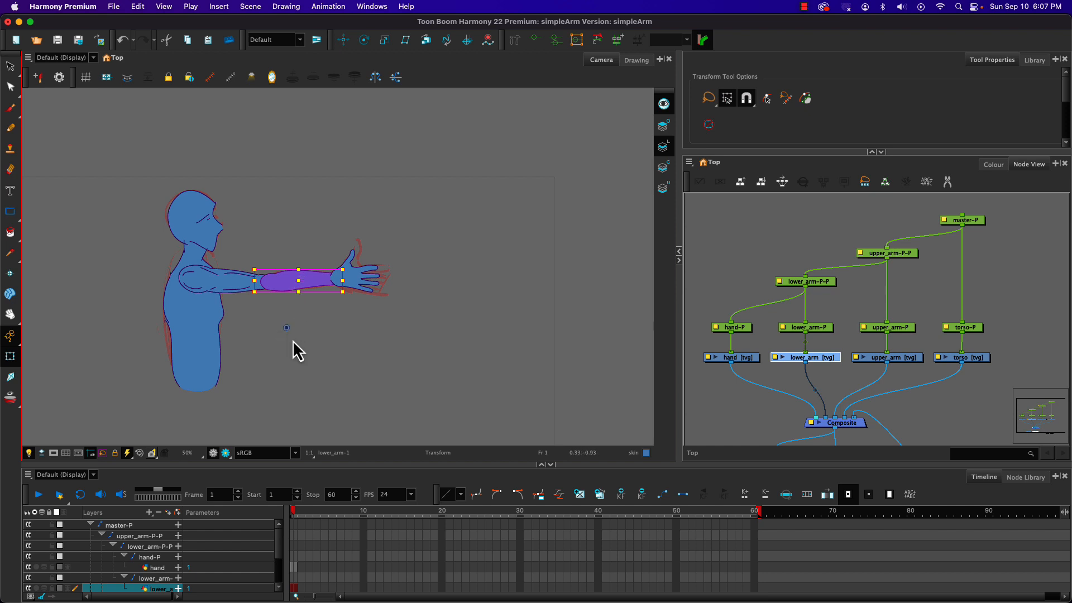
pyautogui.press('b')
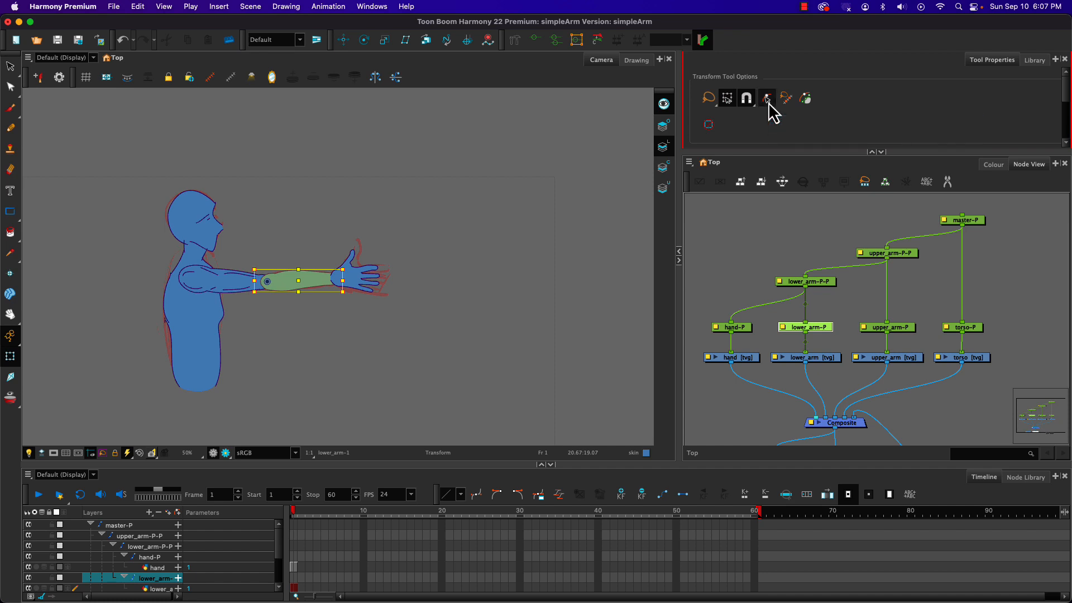
pyautogui.click(278, 374)
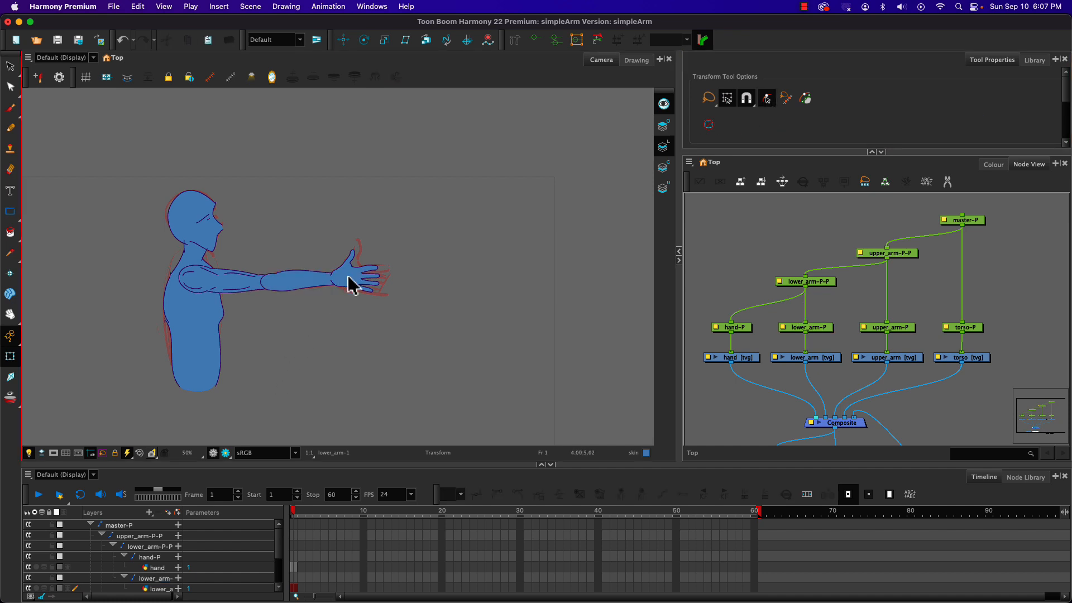
# Select the hand, forearm and upper arm pegs in turn, then step up from upper_arm-P through upper_arm-P-P to master-P.
pyautogui.click(349, 279)
pyautogui.click(307, 287)
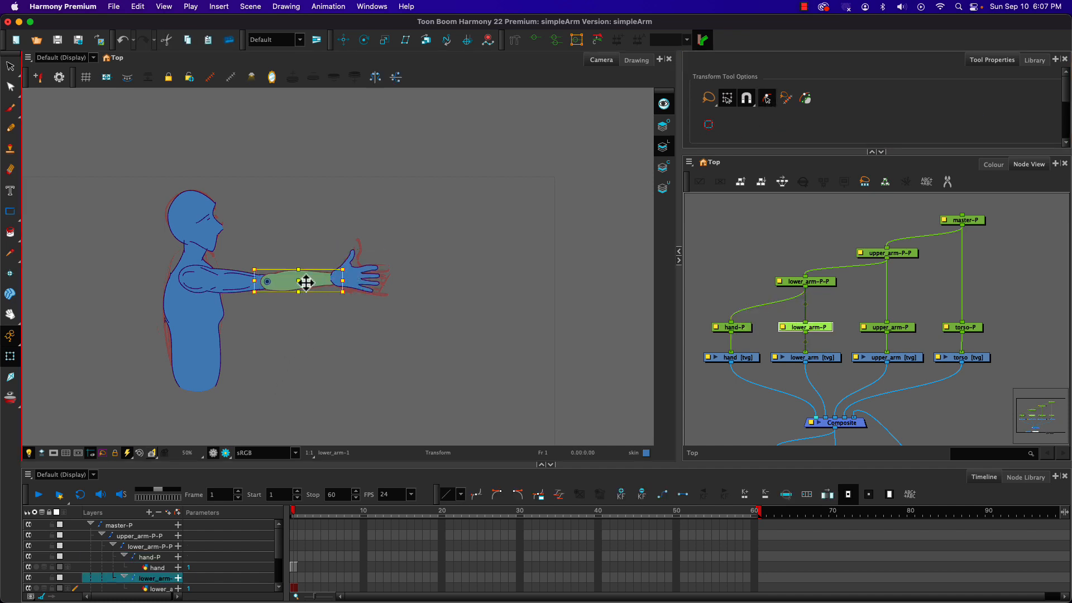
pyautogui.click(216, 292)
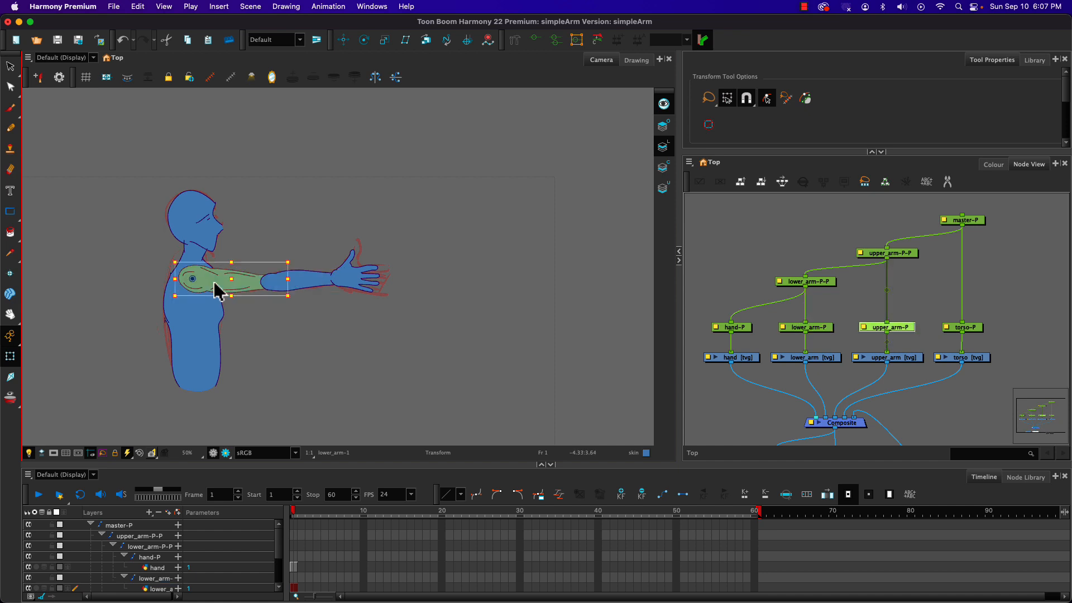
pyautogui.press('b')
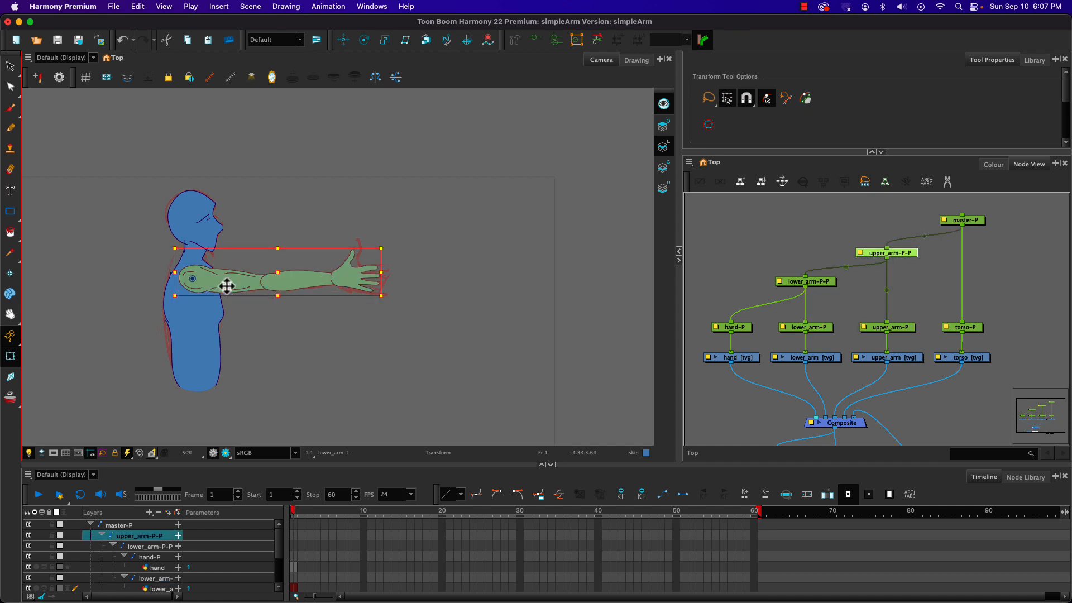
pyautogui.press('b')
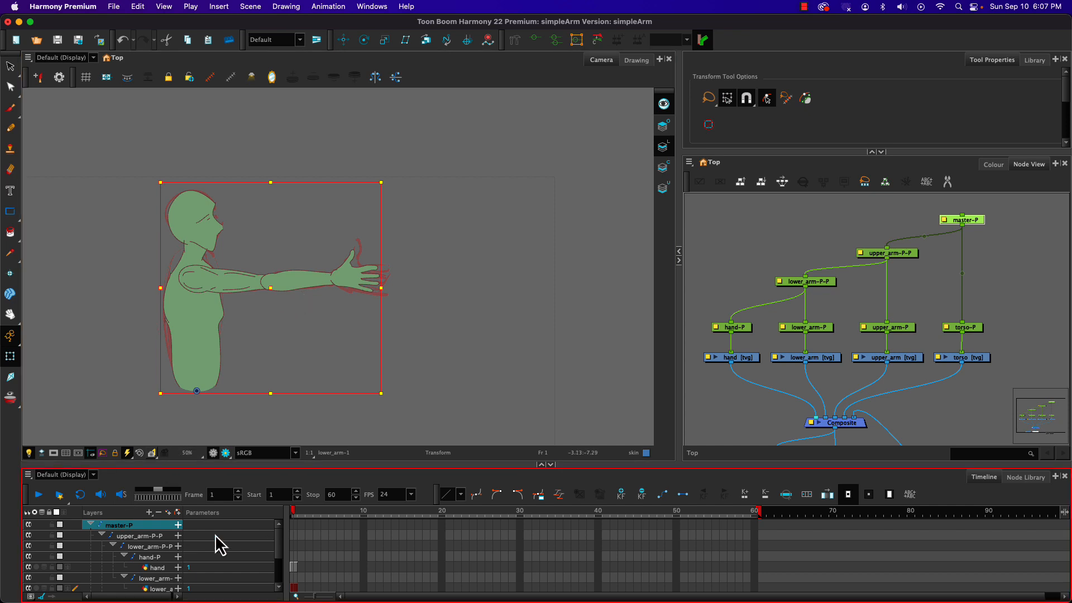
# Collapse the master-P layer, inspect its cells at frames 1, 2 and 60, and return to frame 1.
pyautogui.click(301, 525)
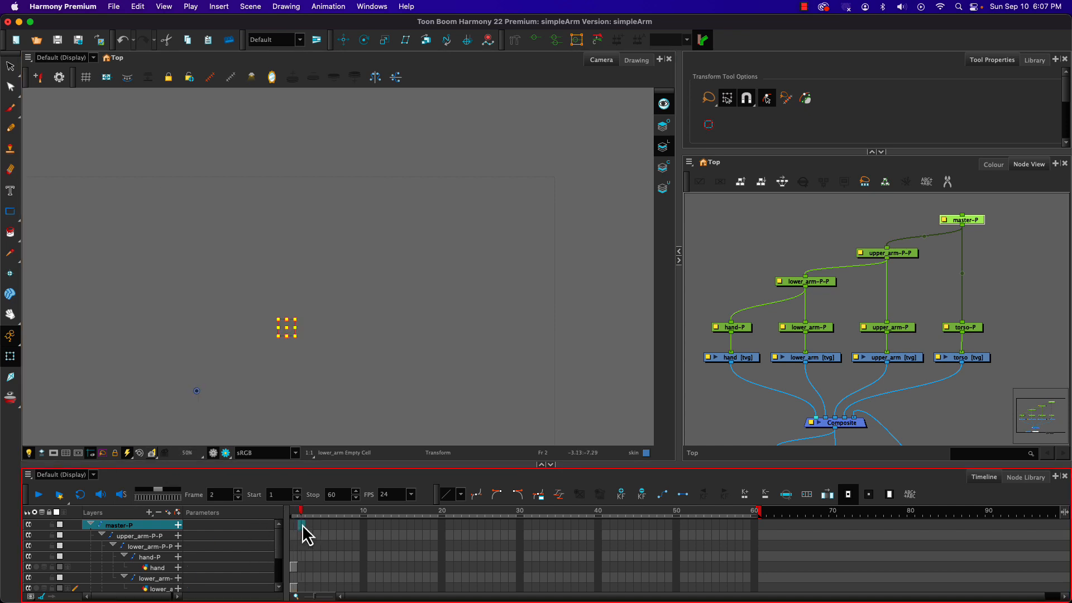
pyautogui.click(294, 525)
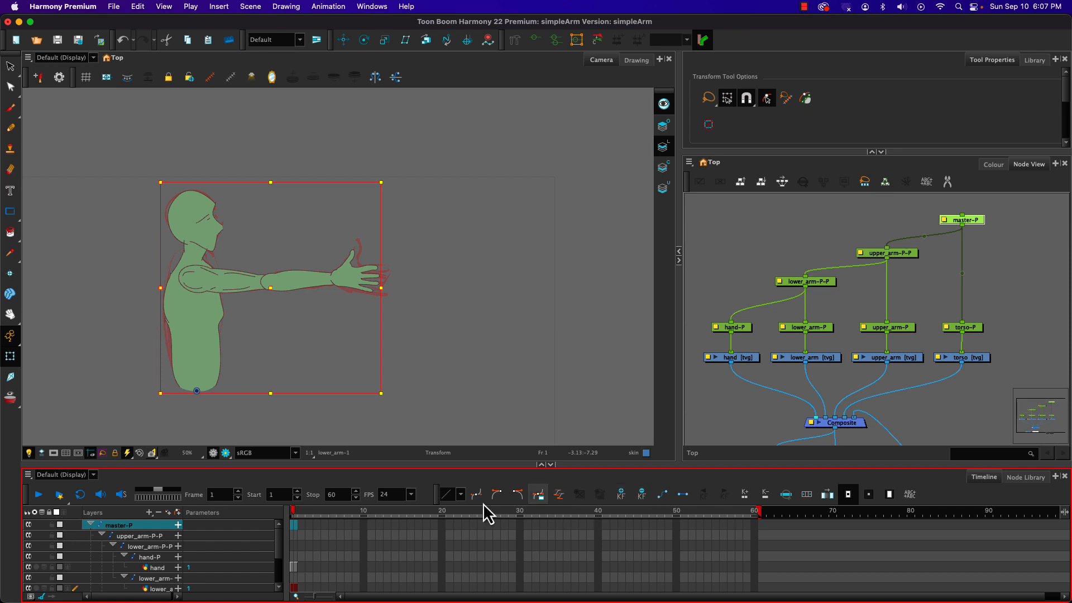
pyautogui.click(90, 524)
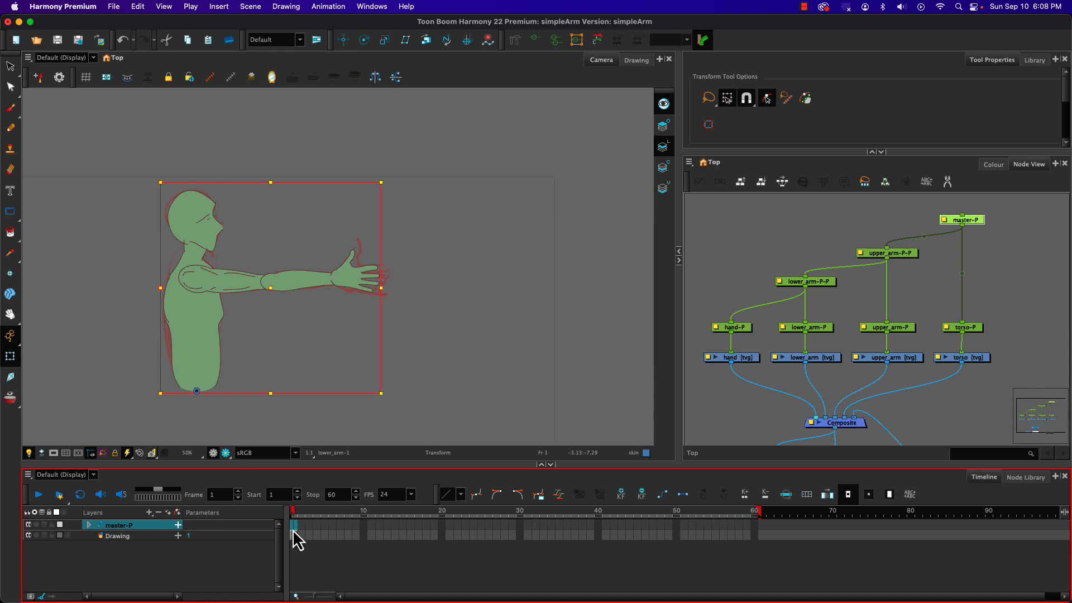
pyautogui.click(328, 555)
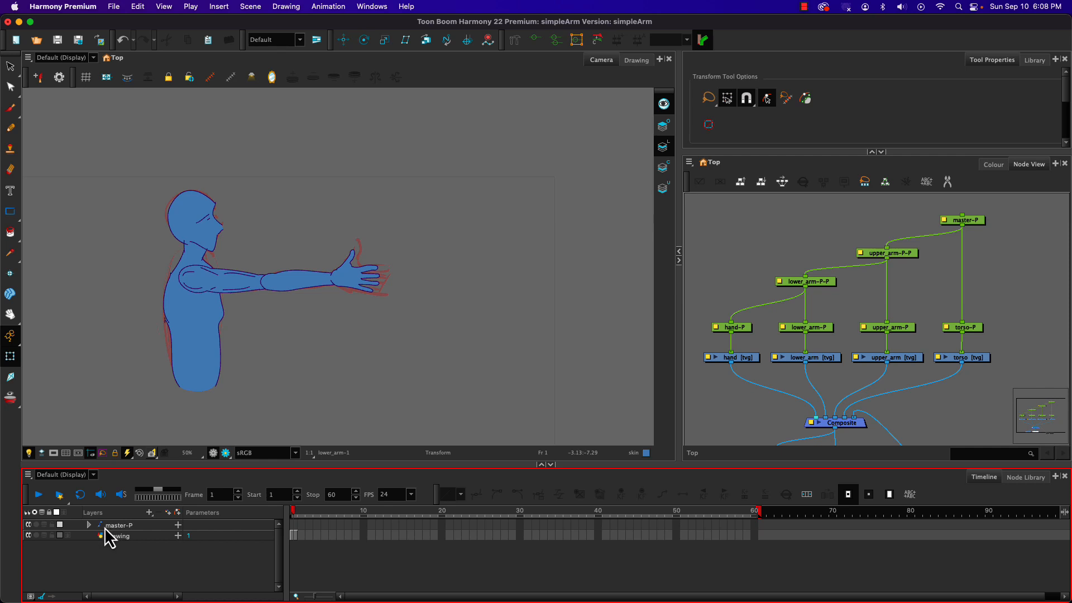
pyautogui.click(297, 527)
pyautogui.click(302, 524)
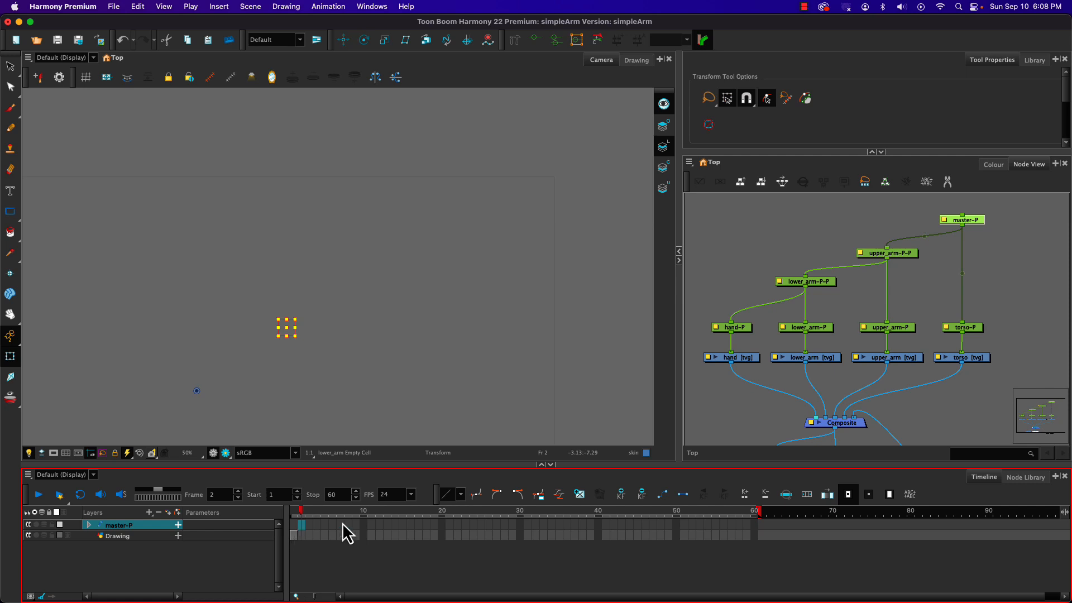
pyautogui.click(755, 525)
pyautogui.click(293, 526)
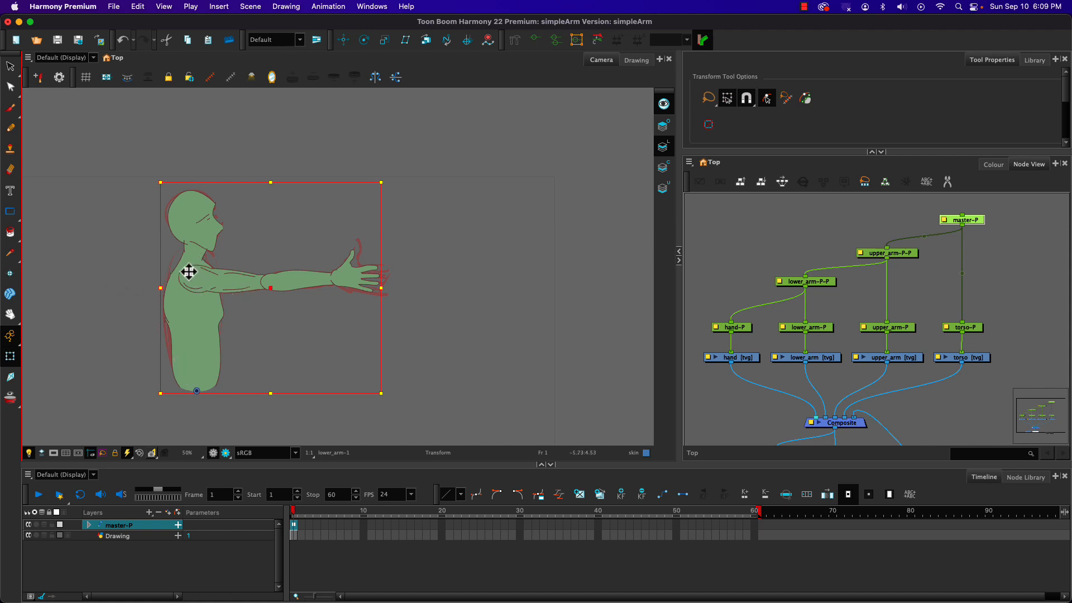
# Rotate the whole arm down beside the torso using the upper_arm-P-P peg, then clear the selection.
pyautogui.click(124, 278)
pyautogui.click(202, 281)
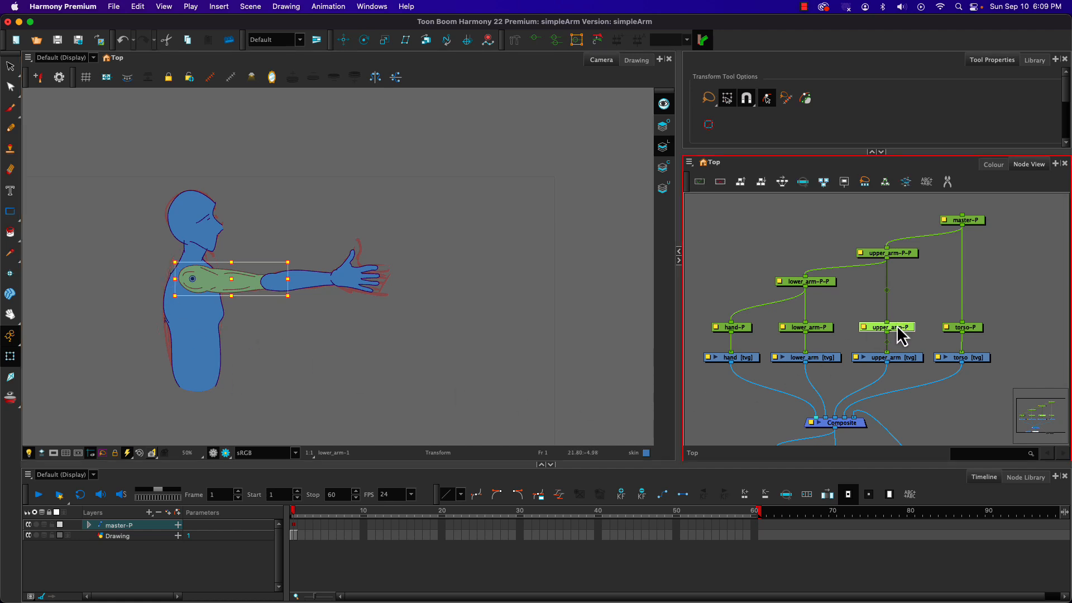
pyautogui.click(887, 253)
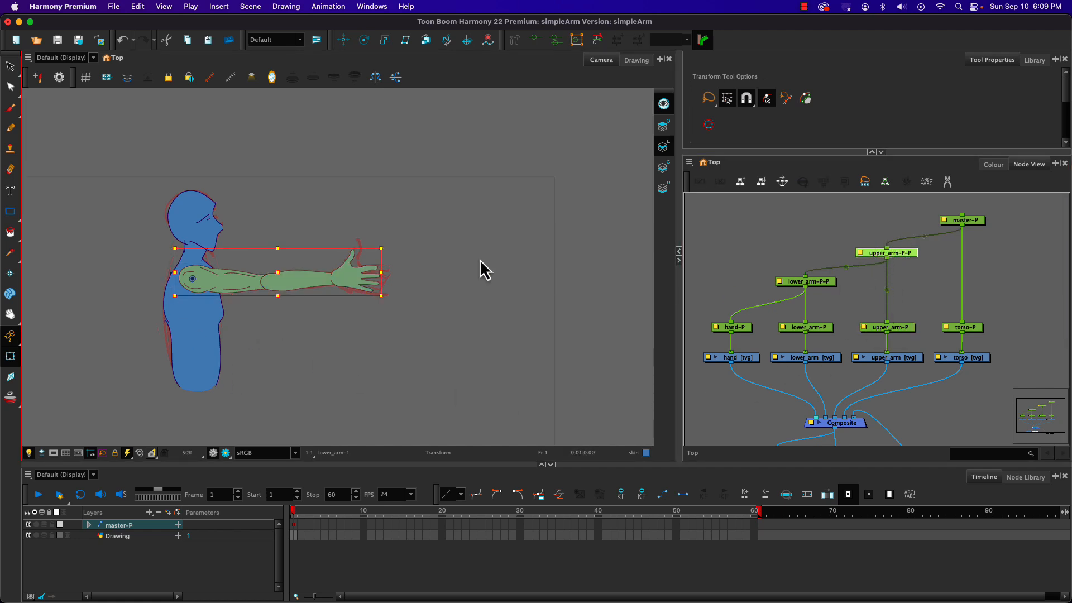
pyautogui.moveTo(170, 305); pyautogui.dragTo(155, 230)
pyautogui.click(151, 364)
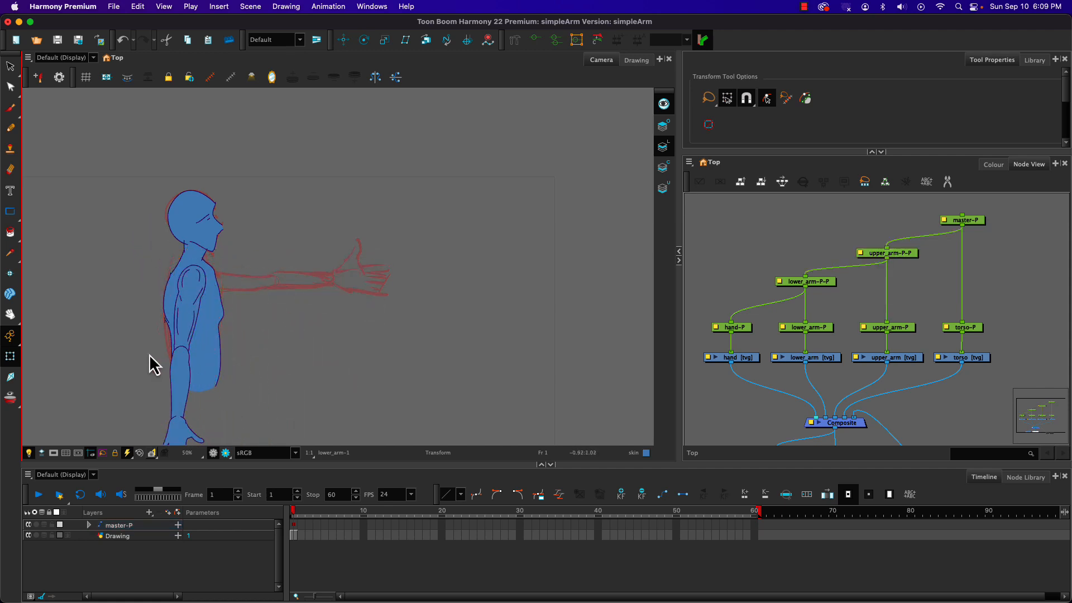
# Rotate the forearm and hand slightly forward at frame 1 using the lower_arm-P-P peg.
pyautogui.click(179, 364)
pyautogui.moveTo(151, 338); pyautogui.dragTo(152, 344)
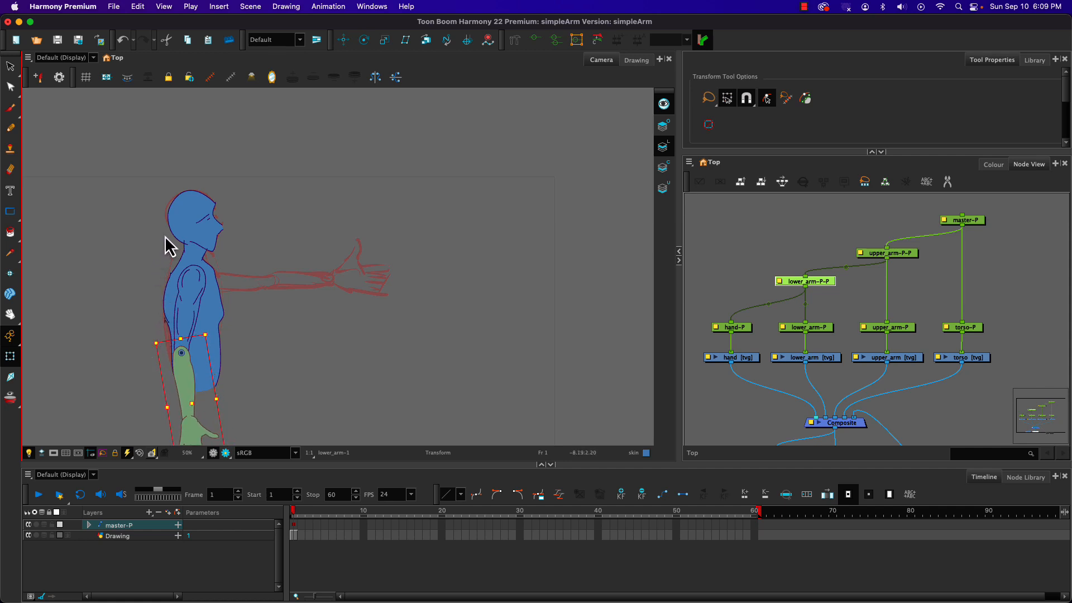
pyautogui.click(294, 522)
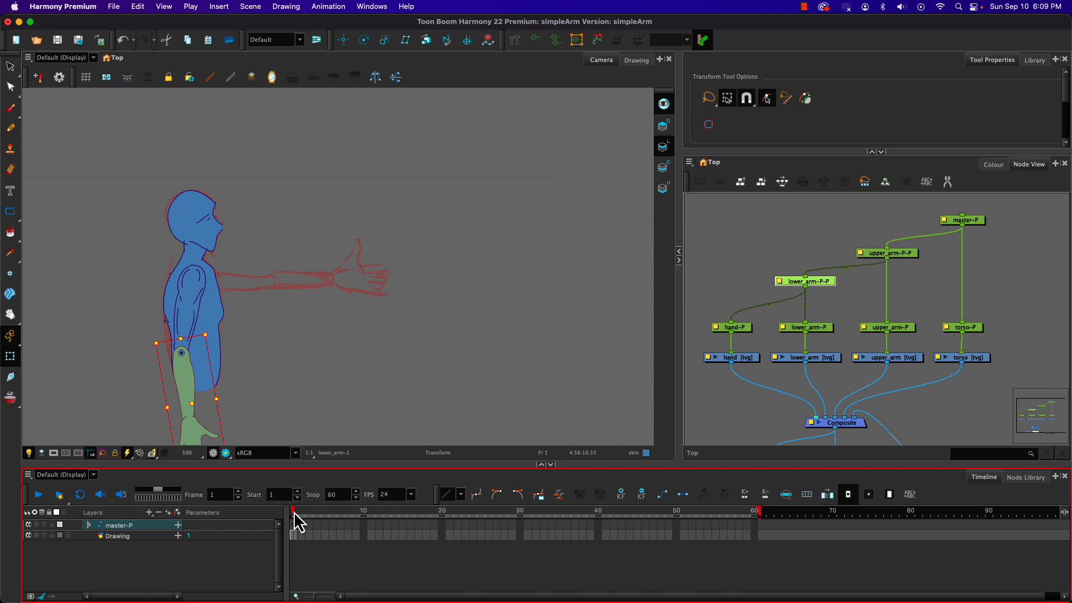
pyautogui.click(303, 516)
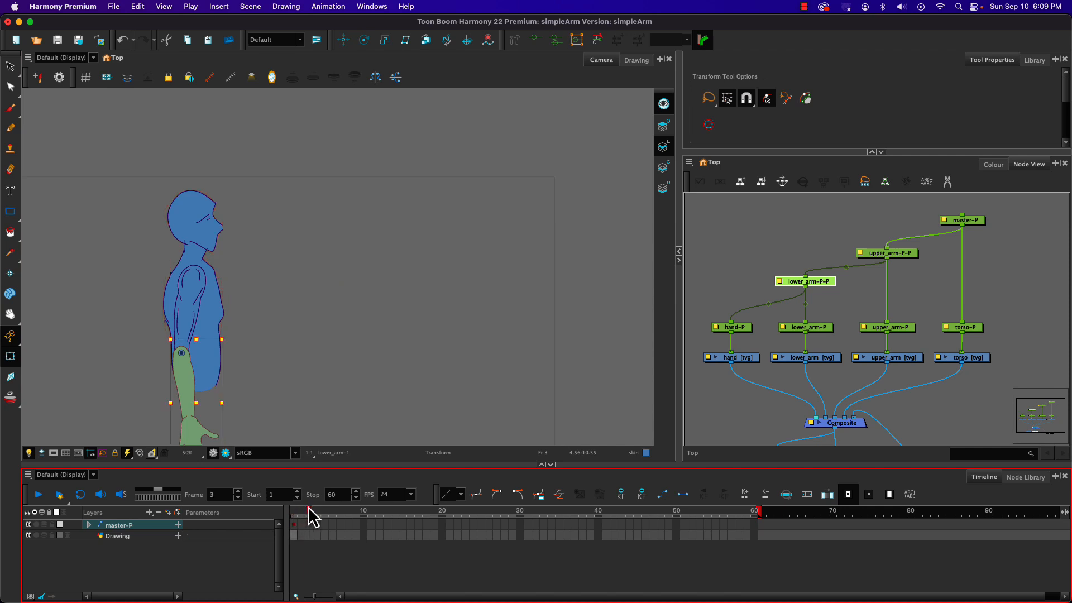
# Tilt the whole figure slightly forward at frame 6 using the master-P peg, and scrub back to check the motion.
pyautogui.moveTo(302, 510); pyautogui.dragTo(326, 513)
pyautogui.click(333, 524)
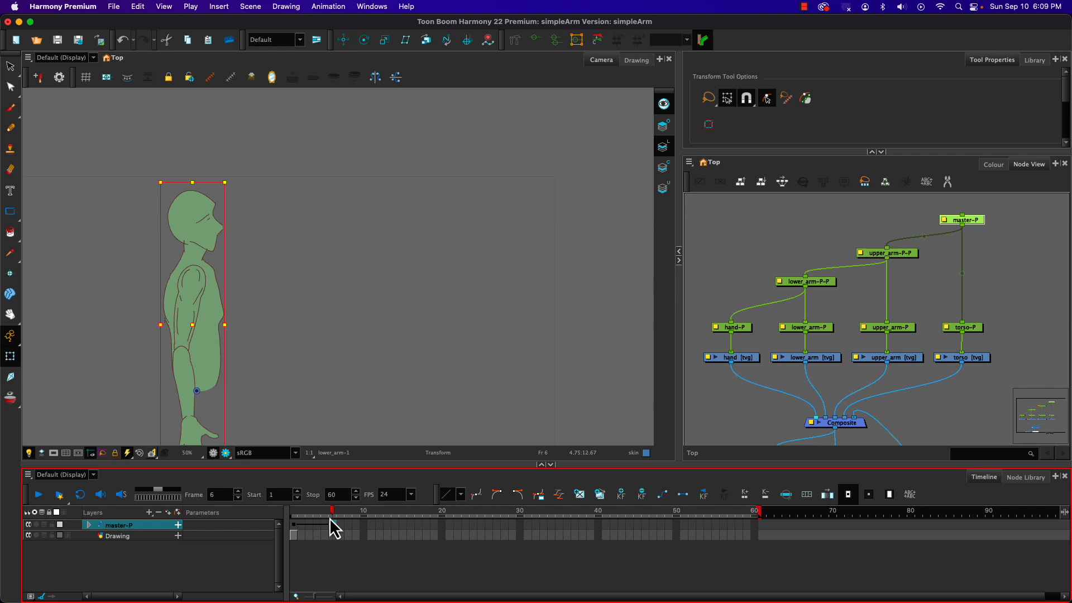
pyautogui.click(296, 525)
pyautogui.click(327, 524)
pyautogui.click(331, 525)
pyautogui.moveTo(155, 179); pyautogui.dragTo(173, 173)
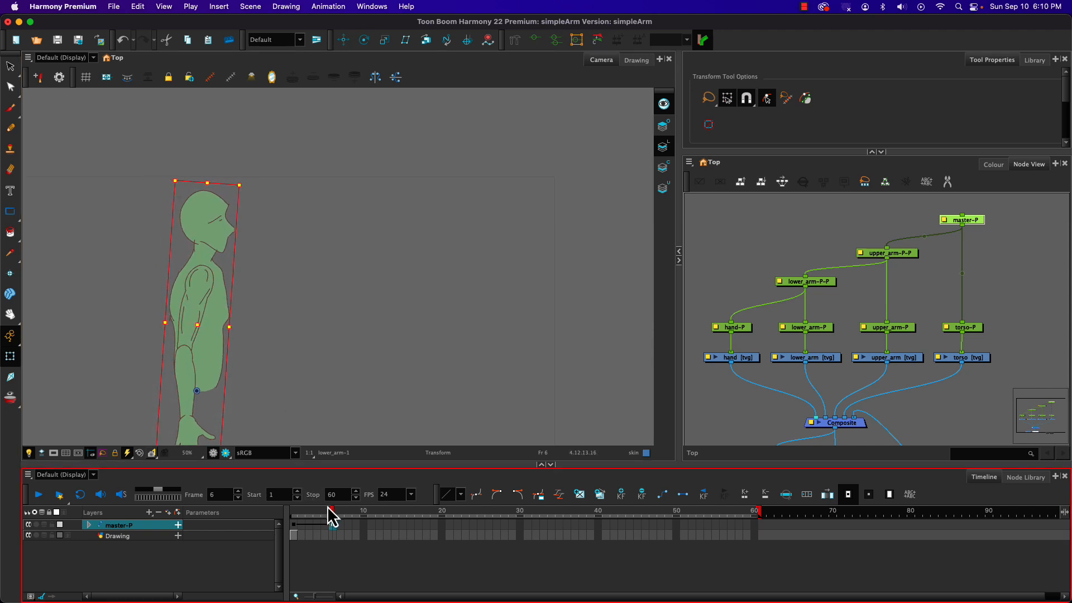
pyautogui.moveTo(328, 514)
pyautogui.mouseDown()
pyautogui.moveTo(299, 522)
pyautogui.moveTo(326, 515)
pyautogui.mouseUp()
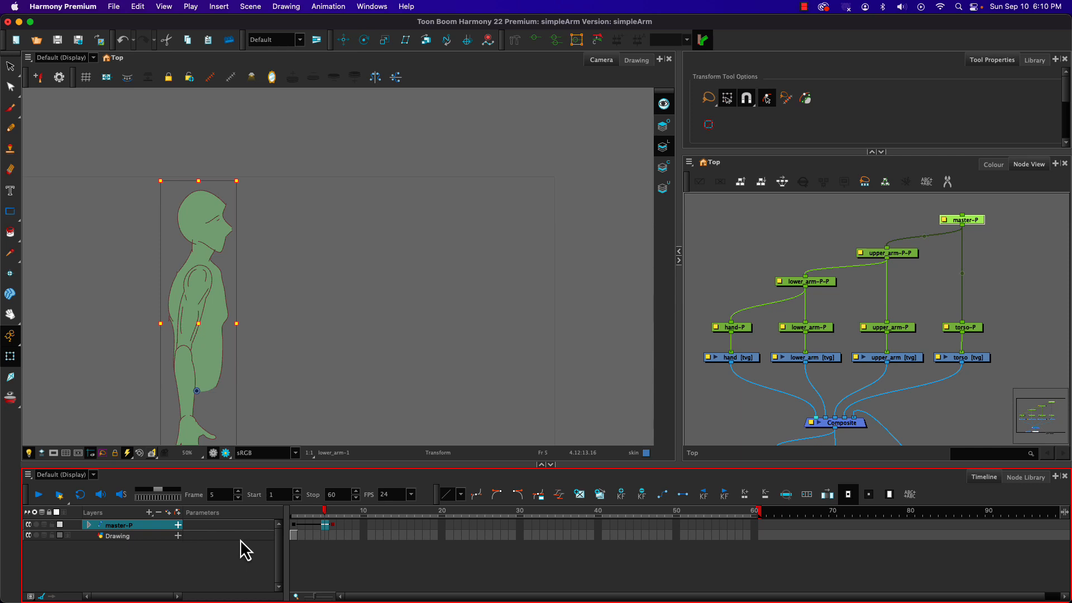
# Disable the Drawing layer that holds the reference sketch and return to frame 1.
pyautogui.click(115, 537)
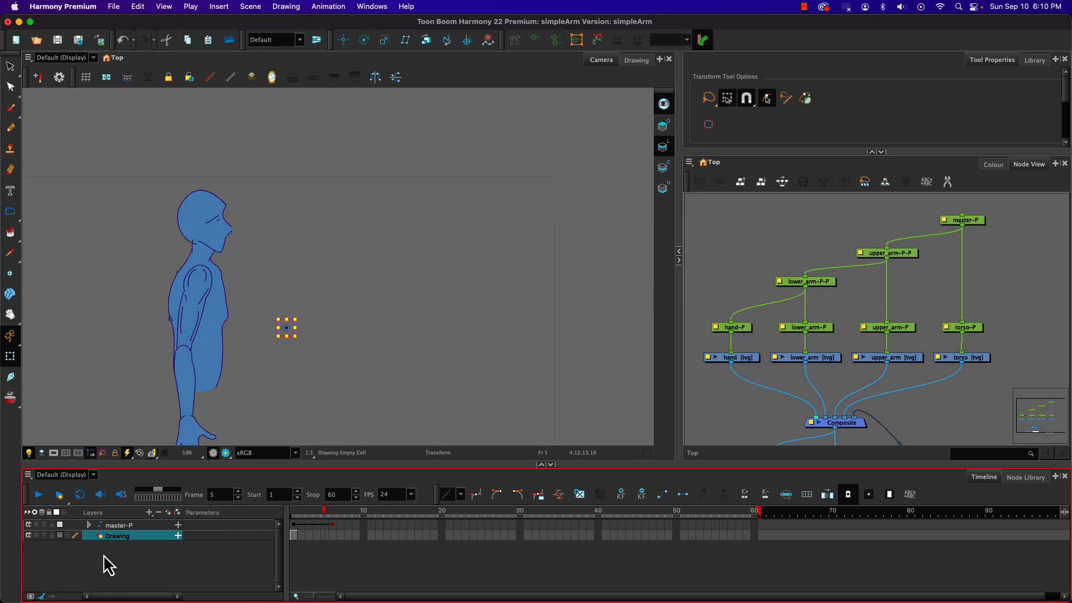
pyautogui.hotkey('alt', 'd')
pyautogui.click(290, 513)
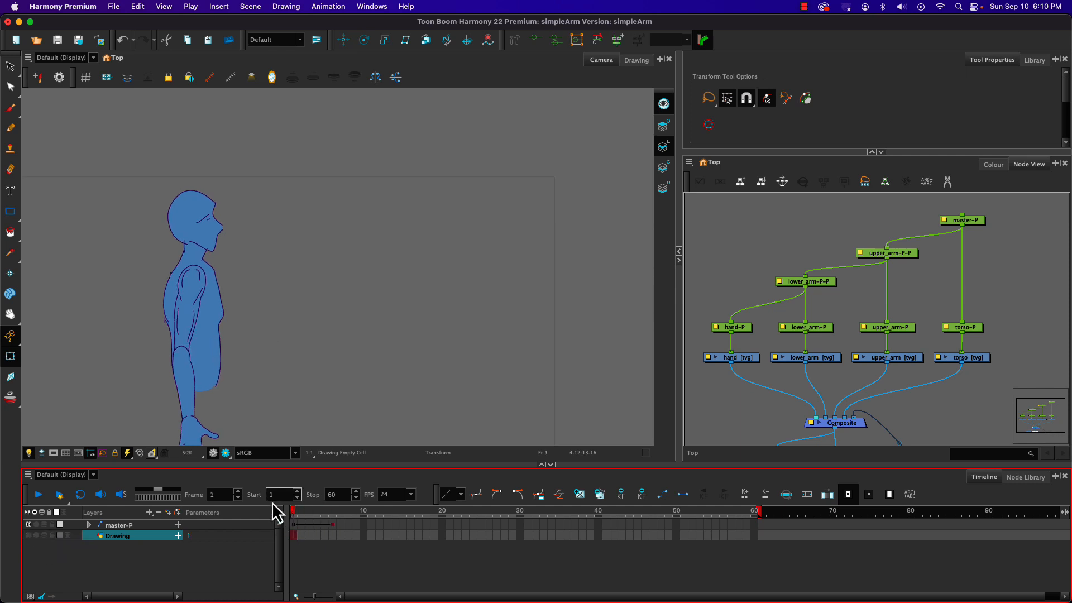
# Swing the whole arm backward behind the torso at frame 10 using the upper_arm-P-P peg.
pyautogui.moveTo(293, 513); pyautogui.dragTo(365, 528)
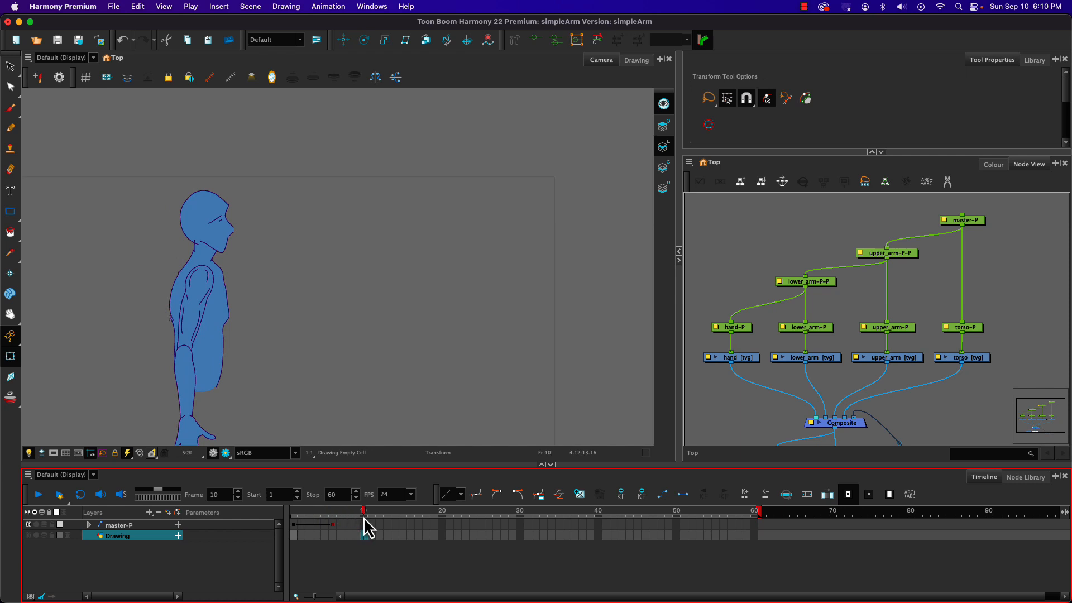
pyautogui.click(199, 286)
pyautogui.press('b')
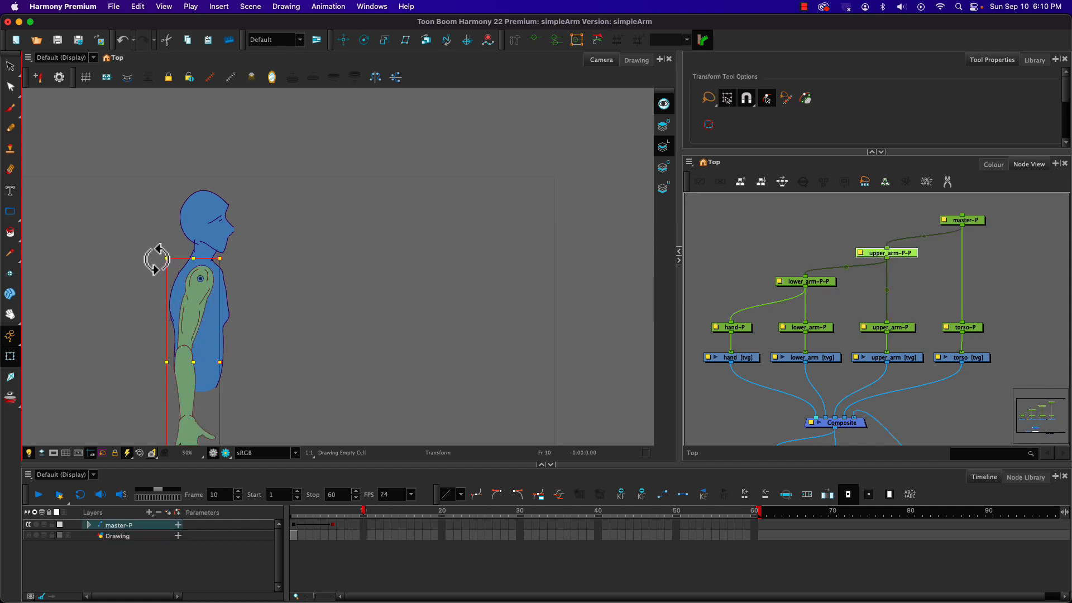
pyautogui.moveTo(156, 256); pyautogui.dragTo(162, 250)
pyautogui.click(364, 526)
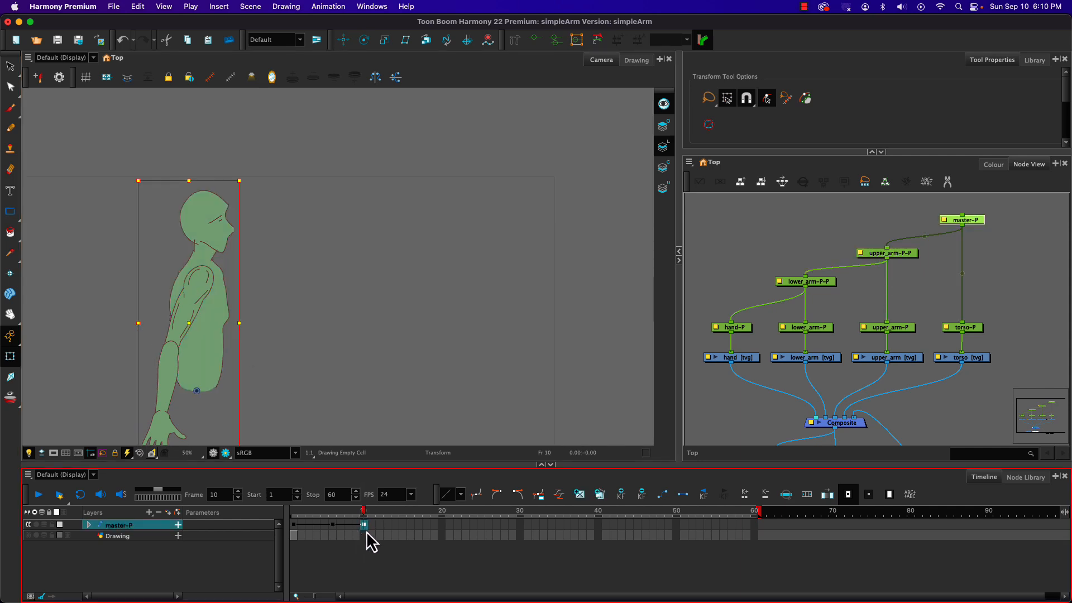
# Bend the forearm and hand slightly forward at frame 13 using the lower_arm-P-P peg, and check the motion.
pyautogui.moveTo(368, 512); pyautogui.dragTo(387, 512)
pyautogui.click(388, 525)
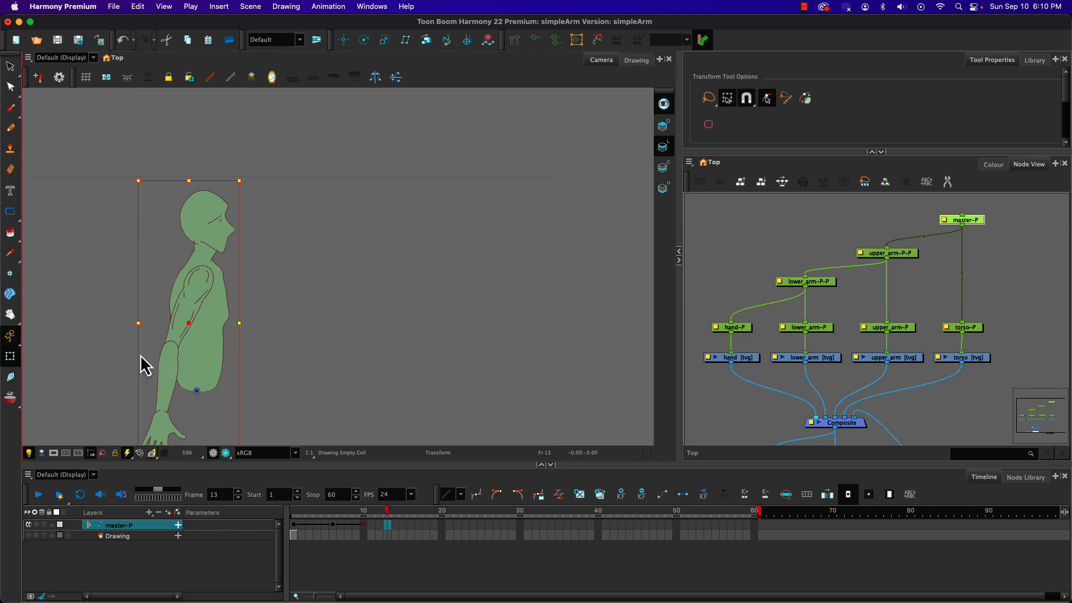
pyautogui.click(162, 375)
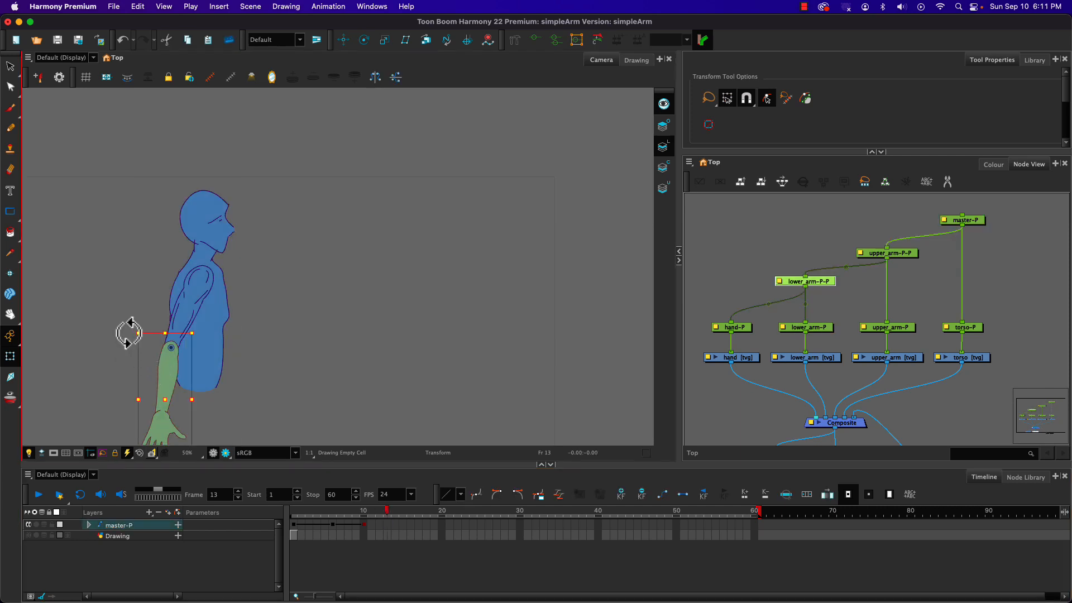
pyautogui.moveTo(129, 333); pyautogui.dragTo(129, 342)
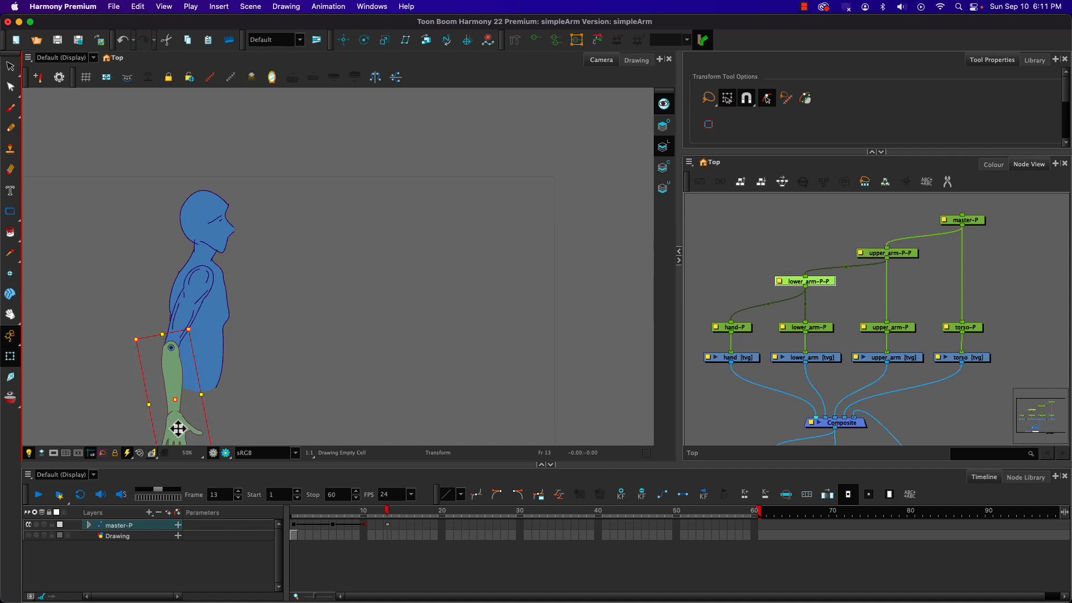
pyautogui.click(386, 525)
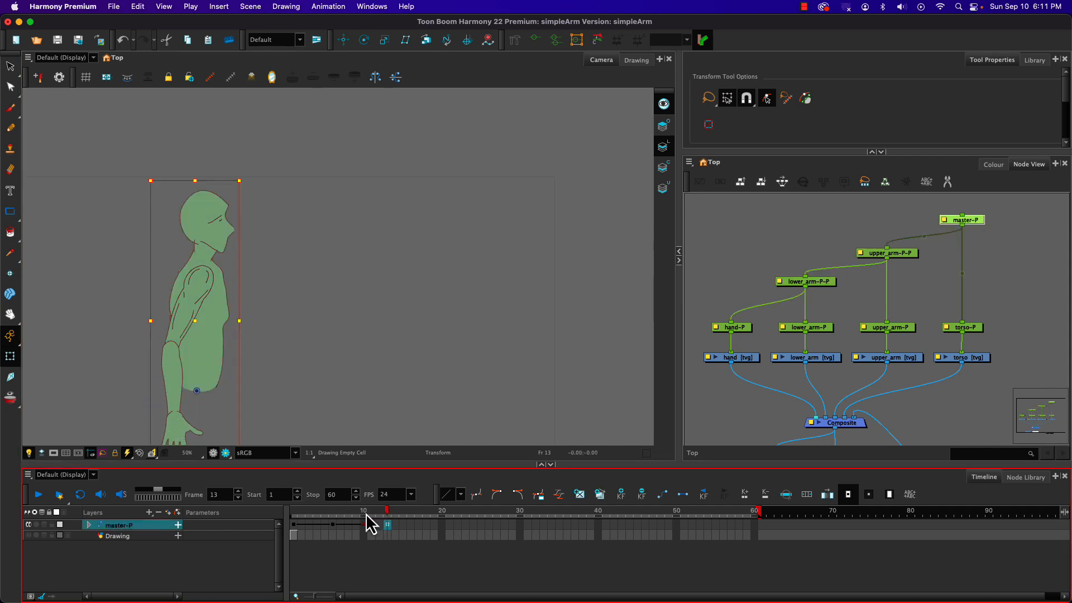
pyautogui.moveTo(383, 512)
pyautogui.mouseDown()
pyautogui.moveTo(312, 511)
pyautogui.moveTo(366, 509)
pyautogui.moveTo(370, 498)
pyautogui.moveTo(376, 519)
pyautogui.moveTo(306, 524)
pyautogui.moveTo(390, 537)
pyautogui.moveTo(289, 539)
pyautogui.moveTo(387, 528)
pyautogui.mouseUp()
# Tilt the whole figure slightly back at frame 23 using the master-P peg, then clear the selection.
pyautogui.click(450, 529)
pyautogui.click(444, 529)
pyautogui.click(391, 530)
pyautogui.click(454, 530)
pyautogui.click(420, 537)
pyautogui.click(450, 536)
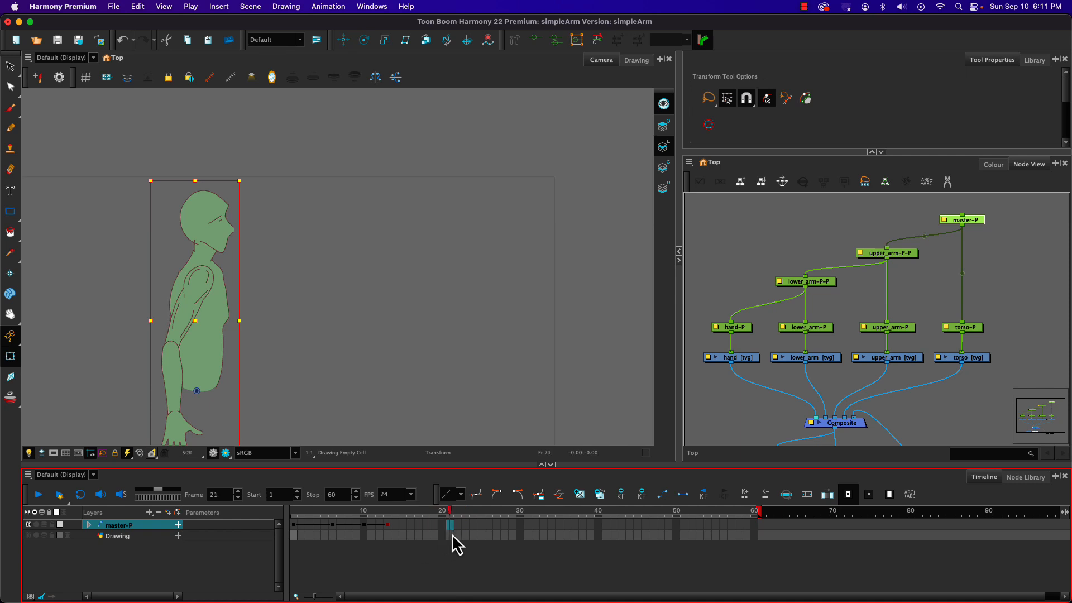
pyautogui.click(468, 537)
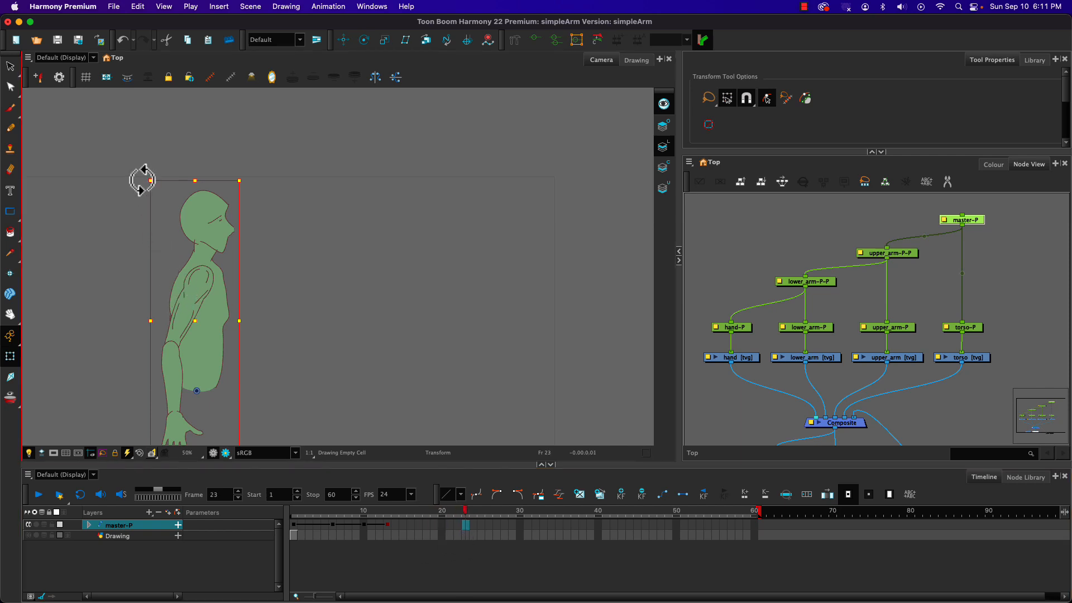
pyautogui.moveTo(140, 179); pyautogui.dragTo(136, 179)
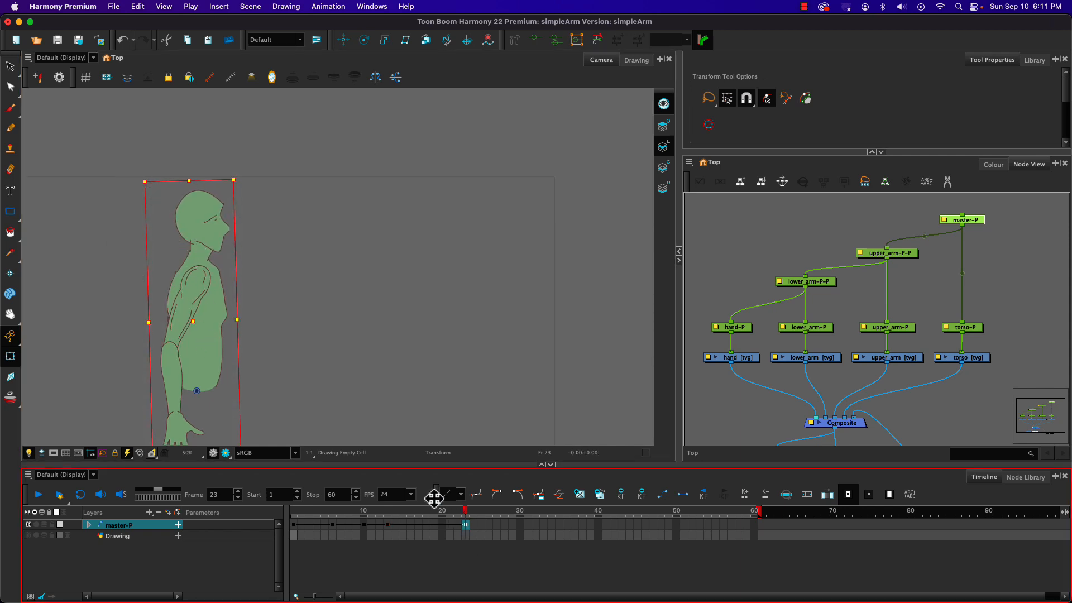
pyautogui.click(438, 545)
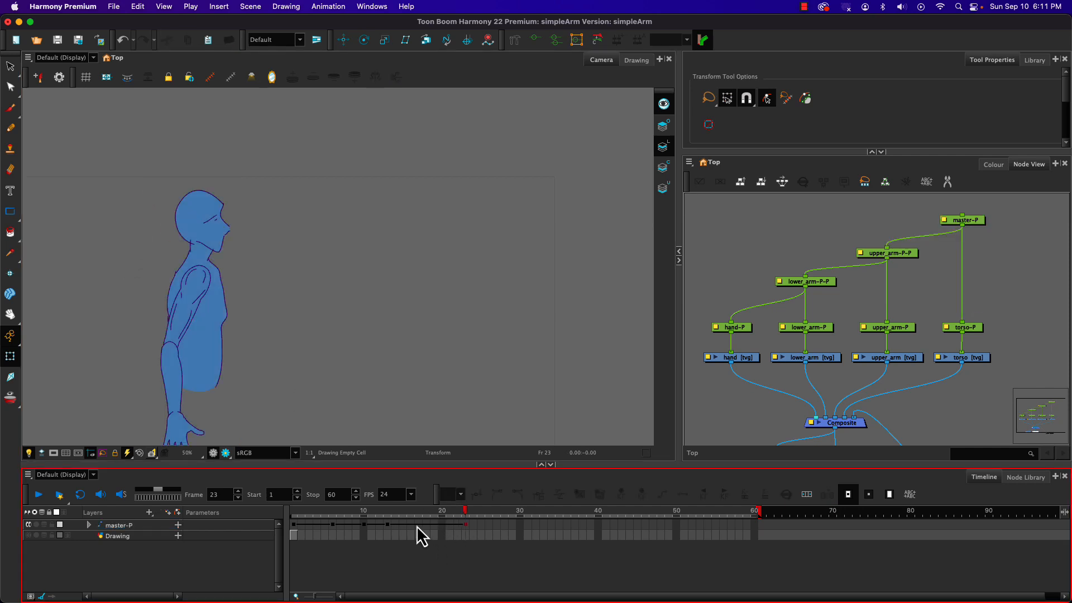
pyautogui.click(197, 288)
pyautogui.click(432, 525)
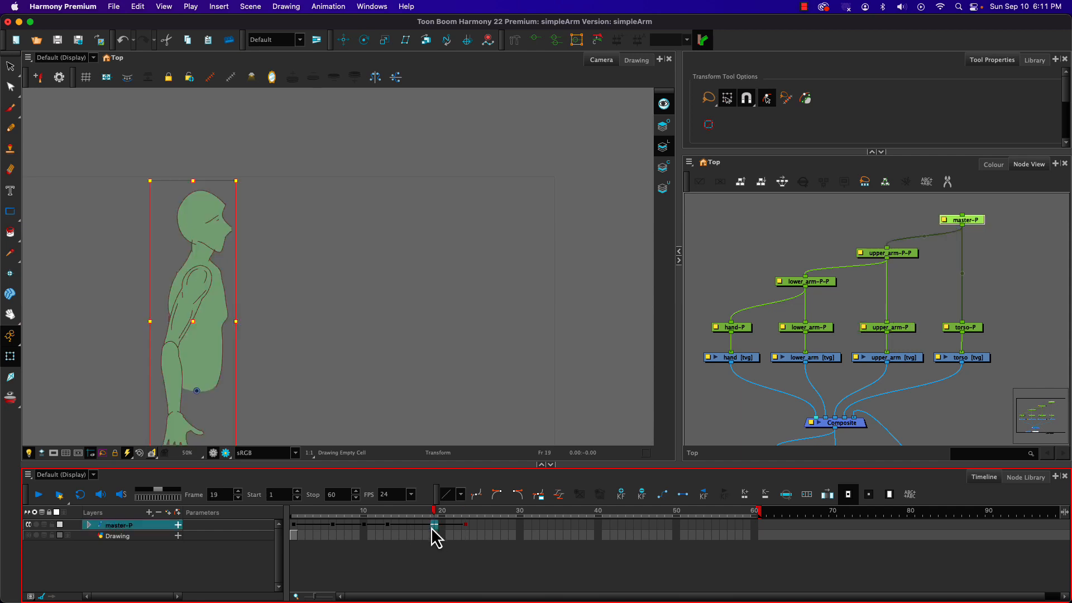
pyautogui.click(137, 292)
pyautogui.click(198, 289)
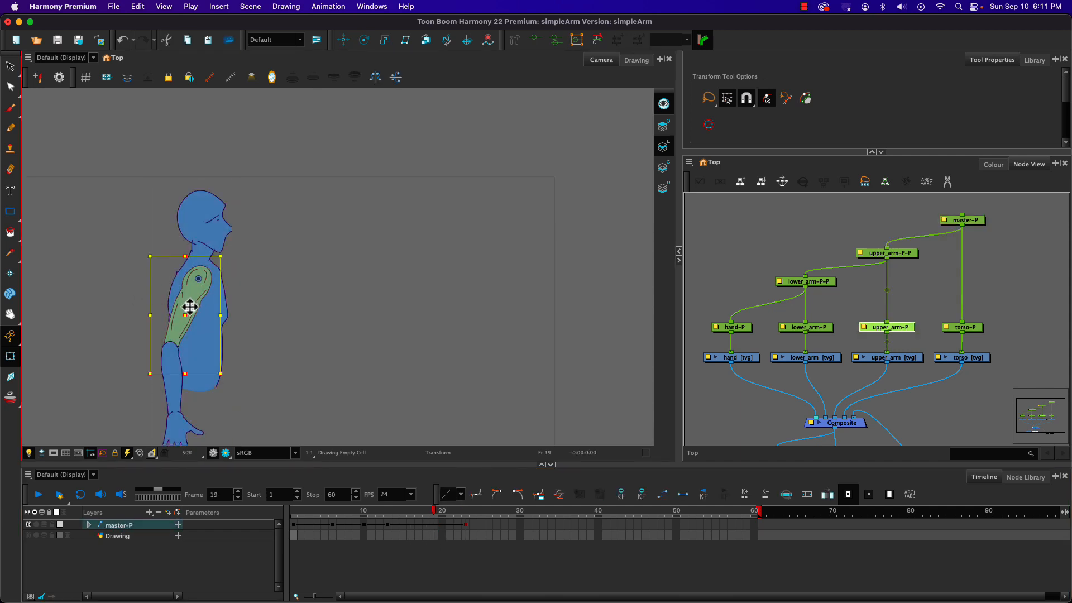
pyautogui.press('b')
pyautogui.moveTo(144, 254); pyautogui.dragTo(142, 257)
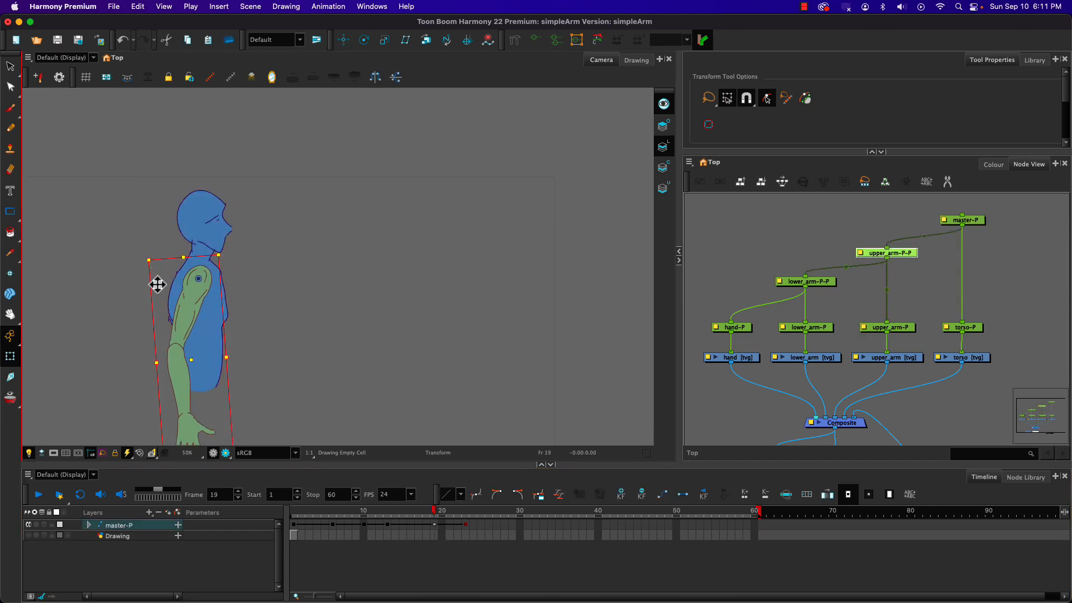
pyautogui.hotkey('ctrl', 'z')
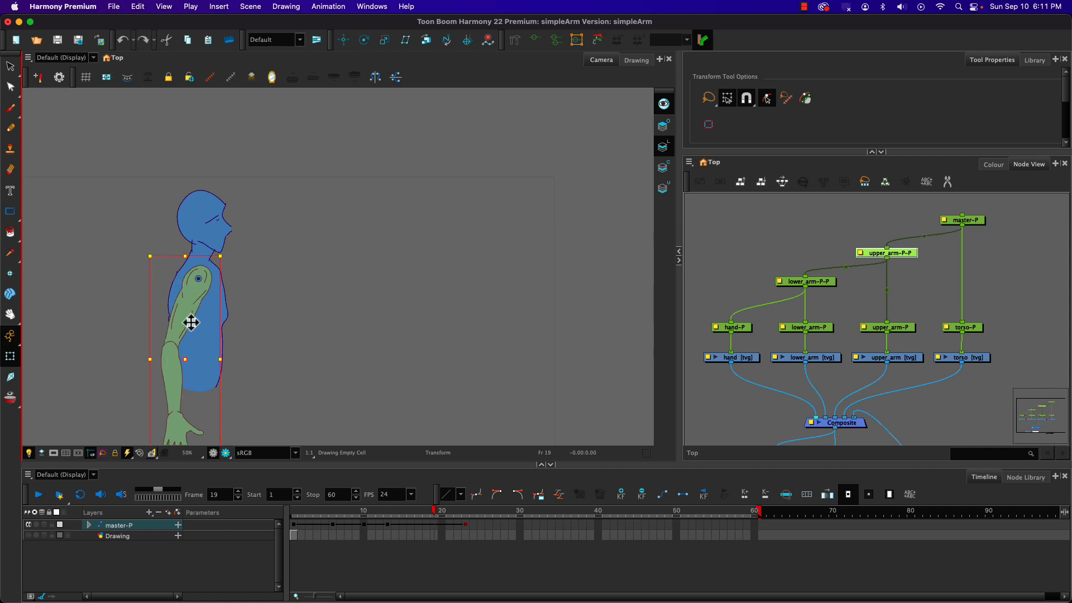
# Raise the whole arm forward in front of the torso at frame 23 using the upper_arm-P-P peg.
pyautogui.click(434, 518)
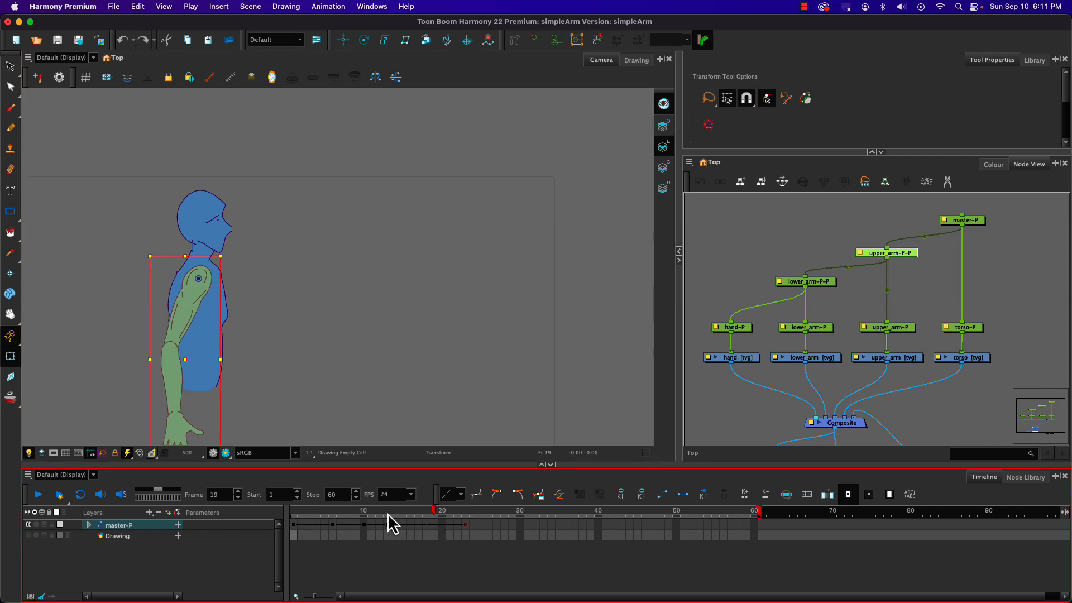
pyautogui.moveTo(434, 510); pyautogui.dragTo(456, 511)
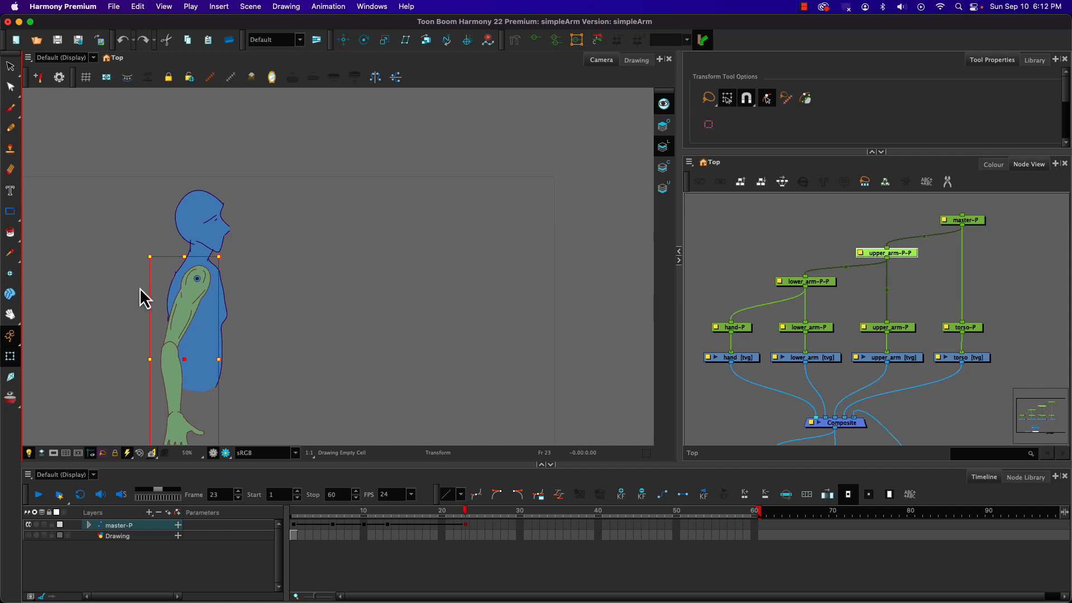
pyautogui.moveTo(141, 254); pyautogui.dragTo(187, 335)
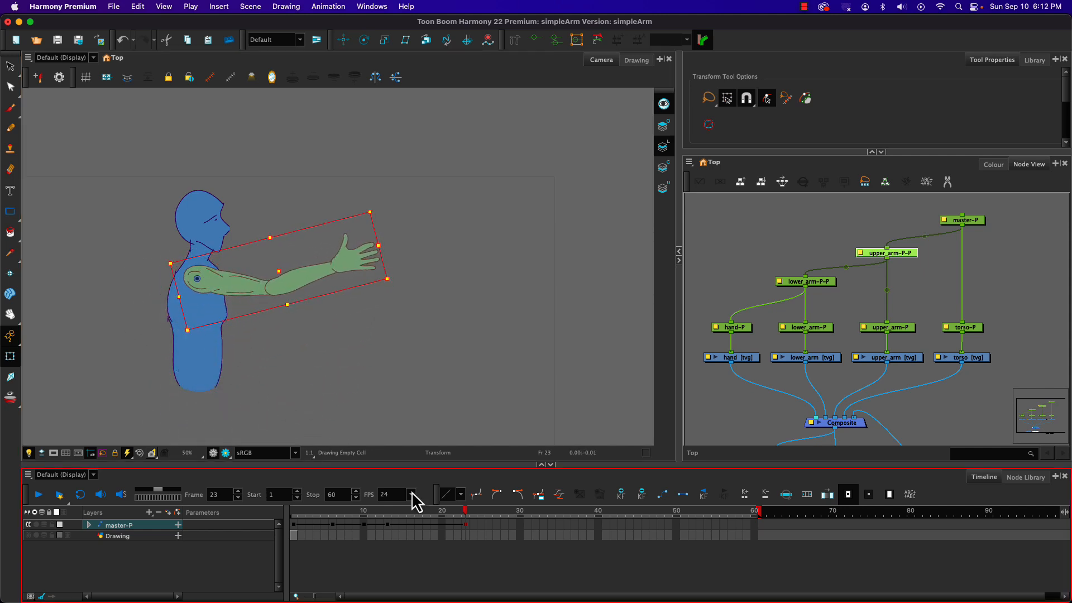
# Bend the forearm up to roughly horizontal at the in-between frame 18 using the lower_arm-P-P peg.
pyautogui.moveTo(462, 516); pyautogui.dragTo(424, 505)
pyautogui.click(427, 524)
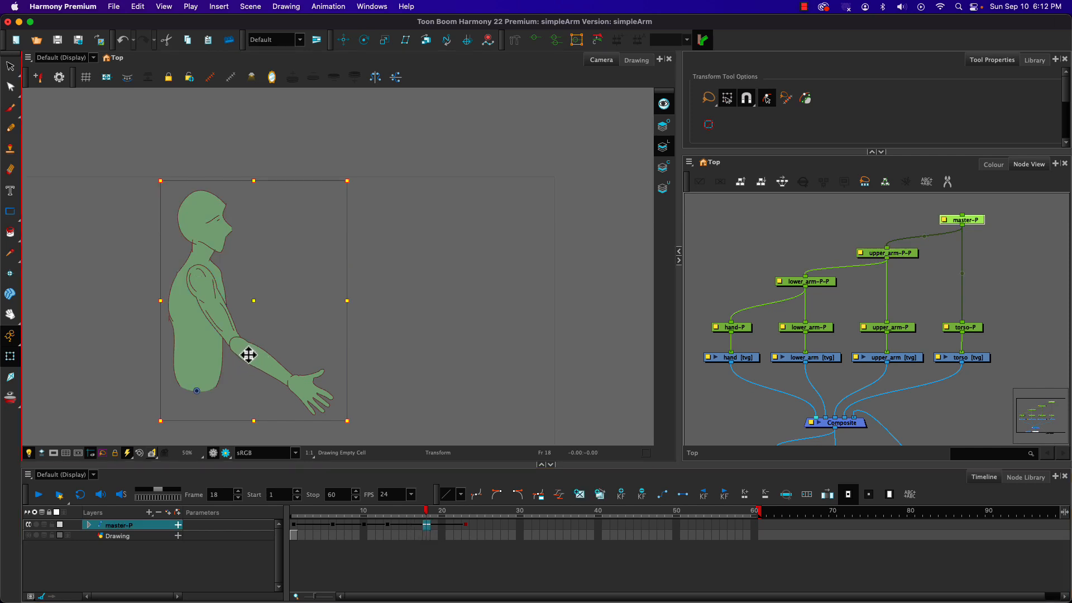
pyautogui.click(141, 335)
pyautogui.click(258, 368)
pyautogui.press('b')
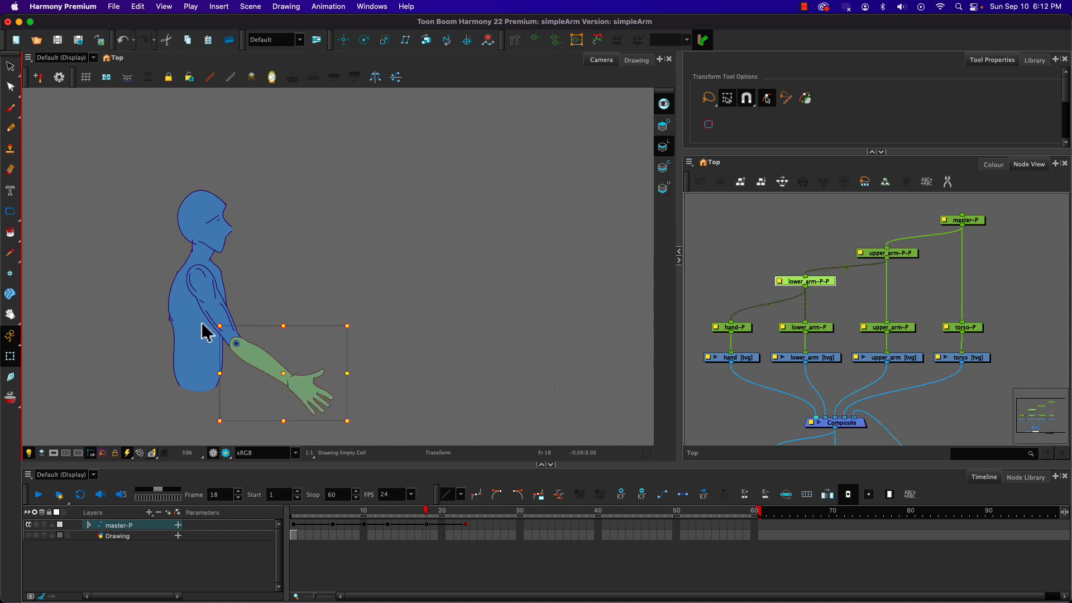
pyautogui.moveTo(210, 318); pyautogui.dragTo(210, 343)
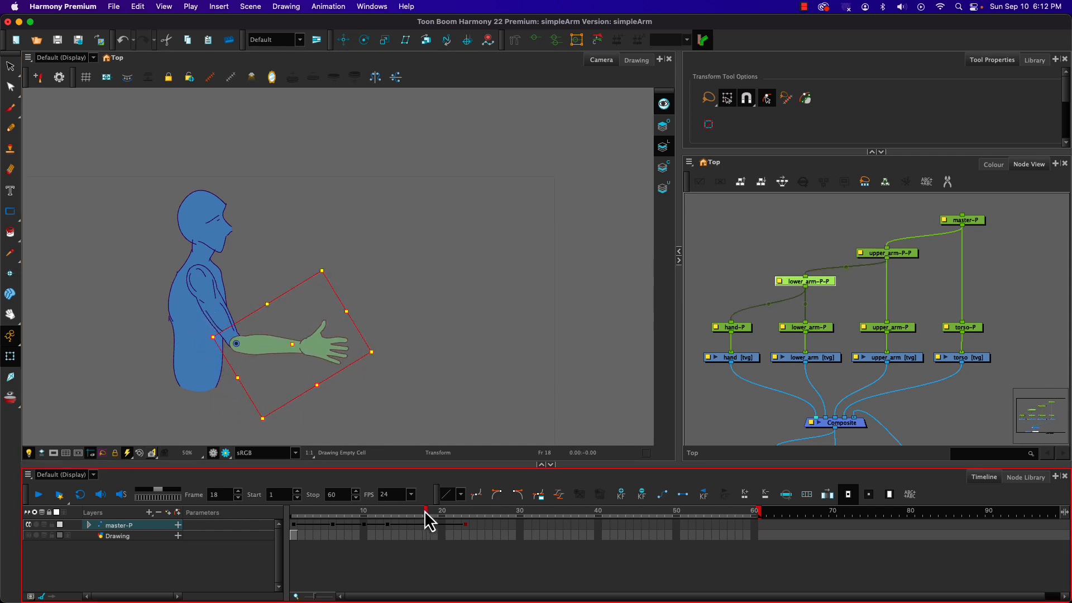
# Review the arm swing from frame 18 onward and add a keyframe at frame 27.
pyautogui.moveTo(424, 510); pyautogui.dragTo(467, 536)
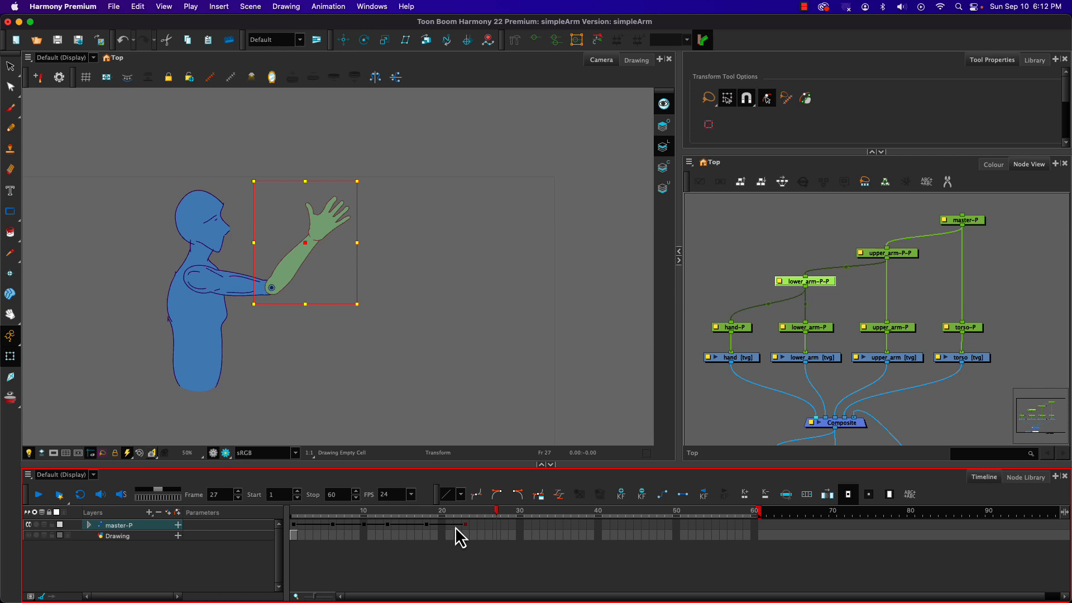
pyautogui.press('F6')
pyautogui.click(496, 525)
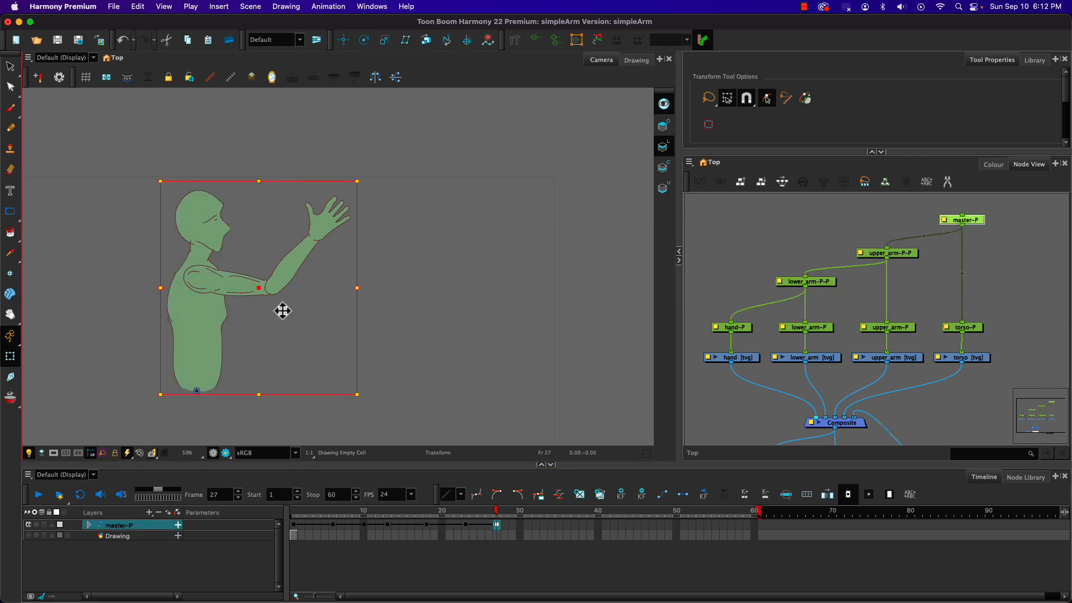
# Rotate the forearm and hand down to nearly straighten the arm at frame 27 using lower_arm-P-P, and scrub through the motion.
pyautogui.click(379, 316)
pyautogui.click(287, 268)
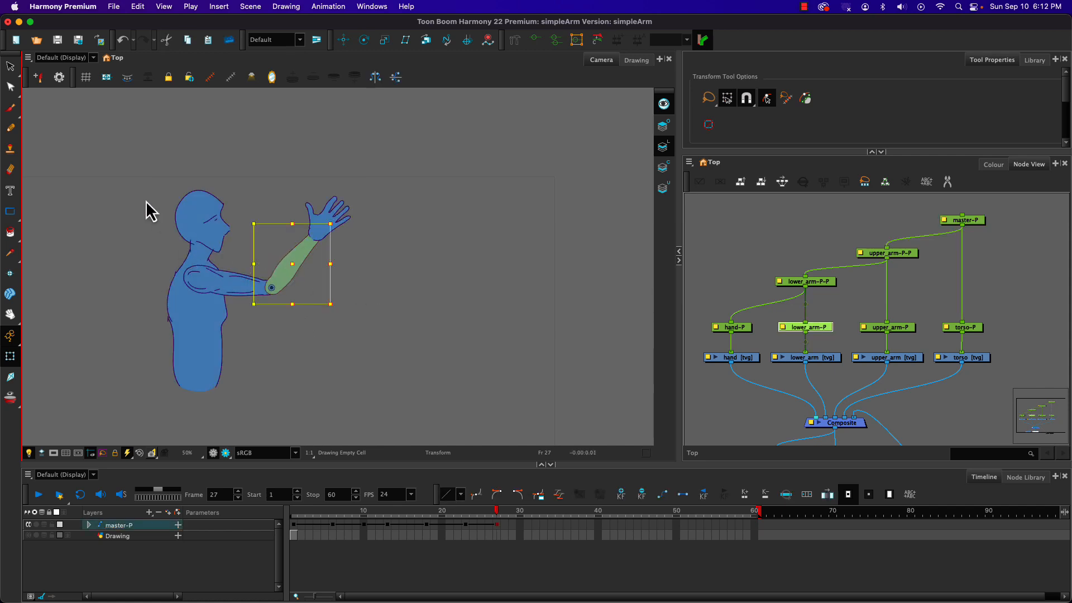
pyautogui.moveTo(146, 201); pyautogui.dragTo(320, 369)
pyautogui.click(160, 304)
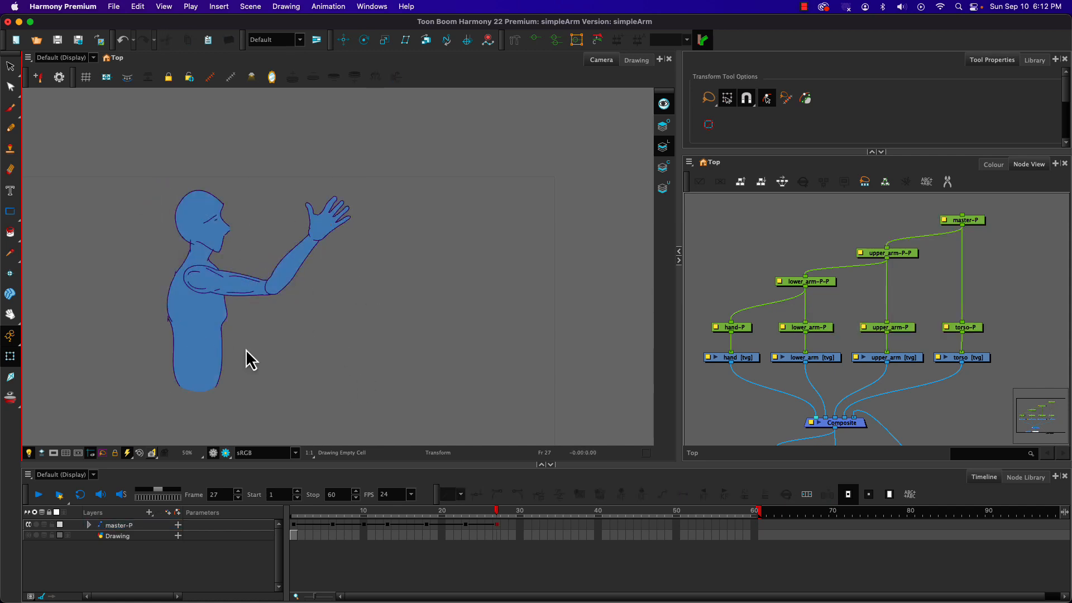
pyautogui.click(289, 272)
pyautogui.press('b')
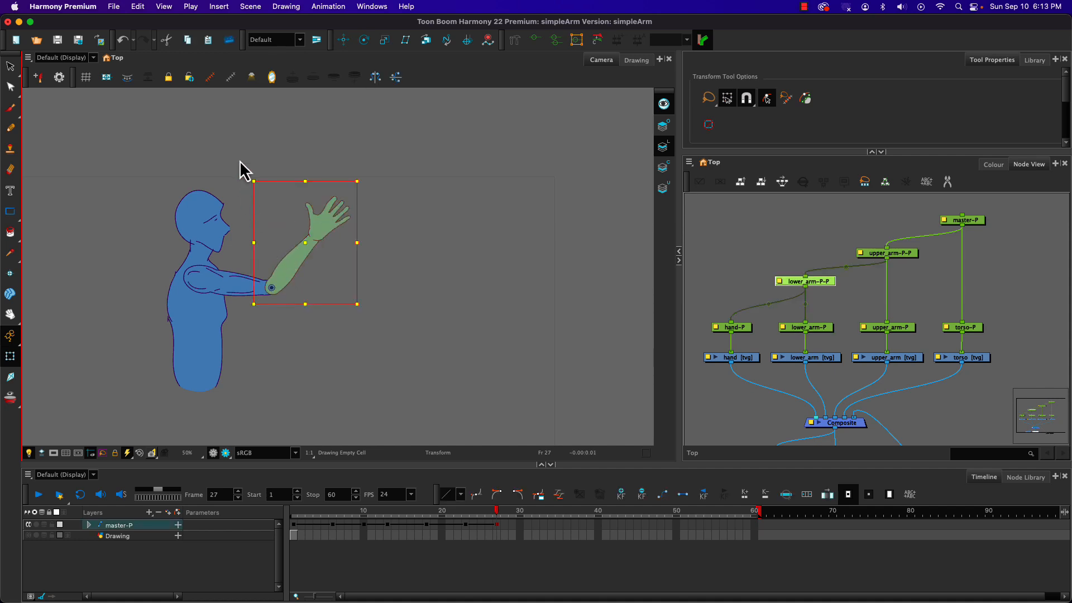
pyautogui.moveTo(245, 178); pyautogui.dragTo(317, 203)
pyautogui.moveTo(495, 521); pyautogui.dragTo(463, 511)
pyautogui.moveTo(441, 516); pyautogui.dragTo(499, 506)
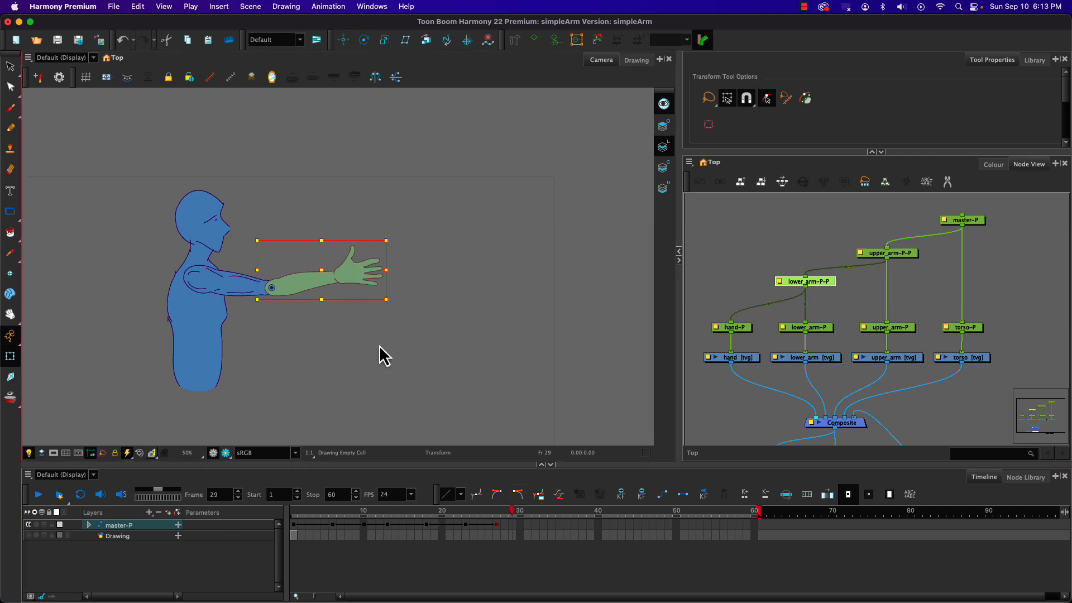
# Rotate the hand upward at the wrist at frame 27 using the hand-P peg.
pyautogui.moveTo(509, 521)
pyautogui.mouseDown()
pyautogui.moveTo(484, 509)
pyautogui.moveTo(497, 511)
pyautogui.mouseUp()
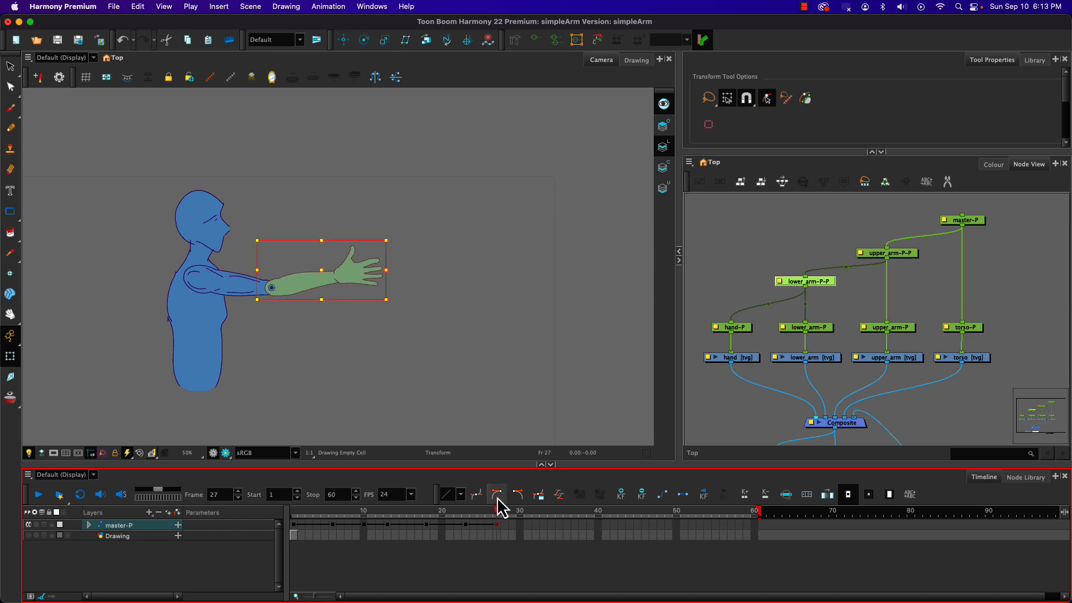
pyautogui.click(352, 230)
pyautogui.click(354, 278)
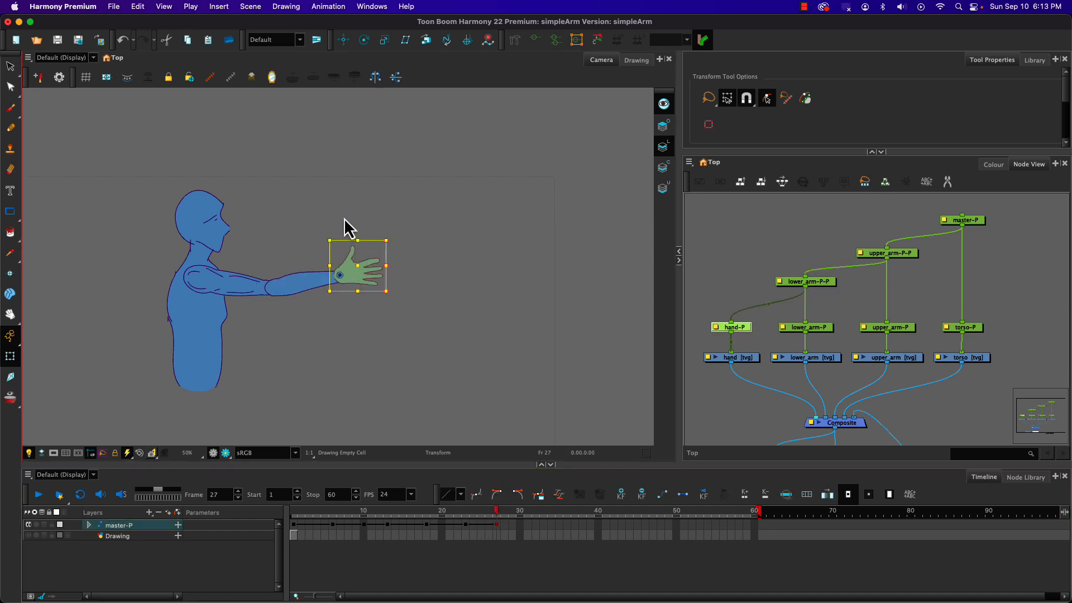
pyautogui.moveTo(323, 234); pyautogui.dragTo(321, 254)
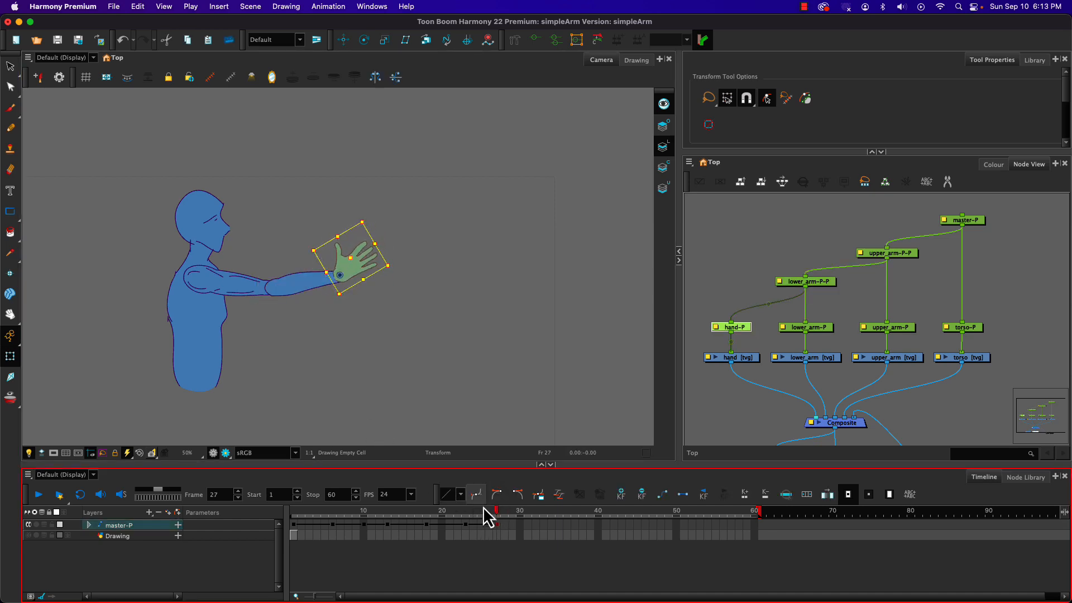
# Add a keyframe at frame 29 and rotate the hand down past the forearm line using the hand-P peg.
pyautogui.moveTo(484, 514); pyautogui.dragTo(513, 515)
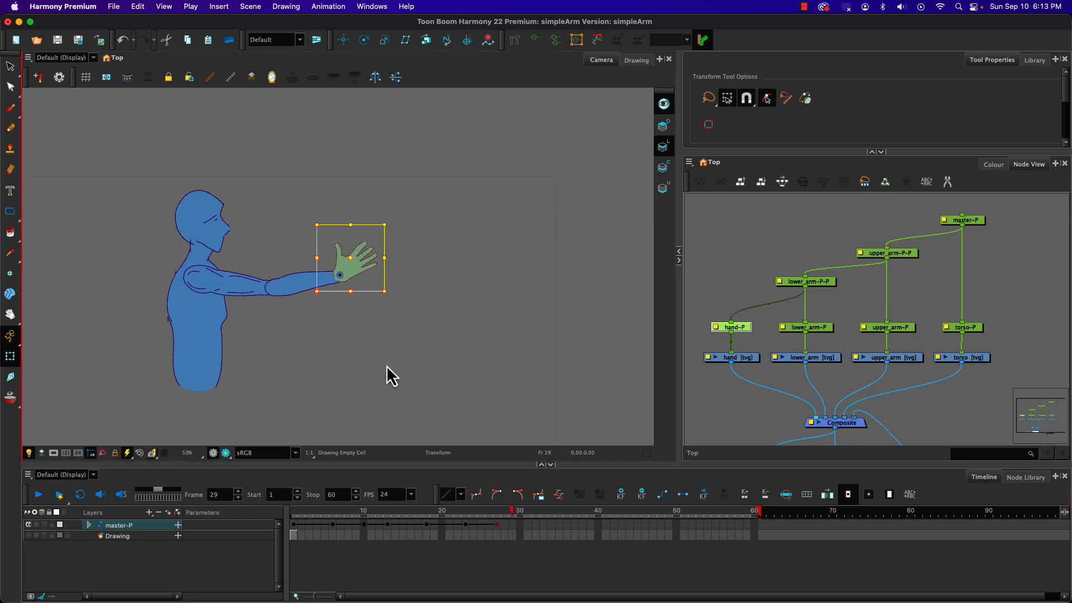
pyautogui.click(512, 525)
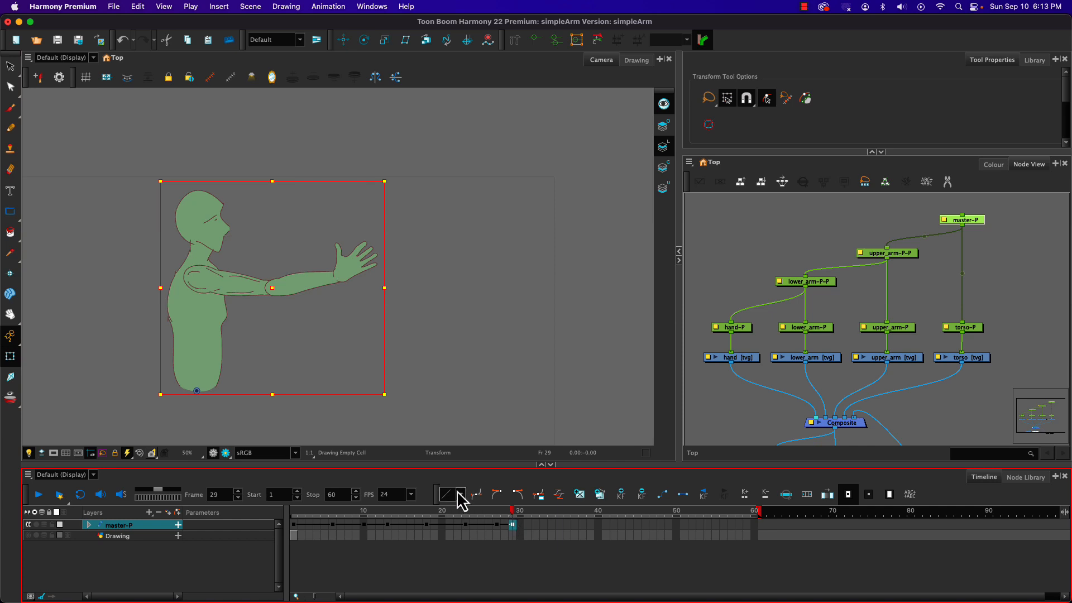
pyautogui.click(354, 263)
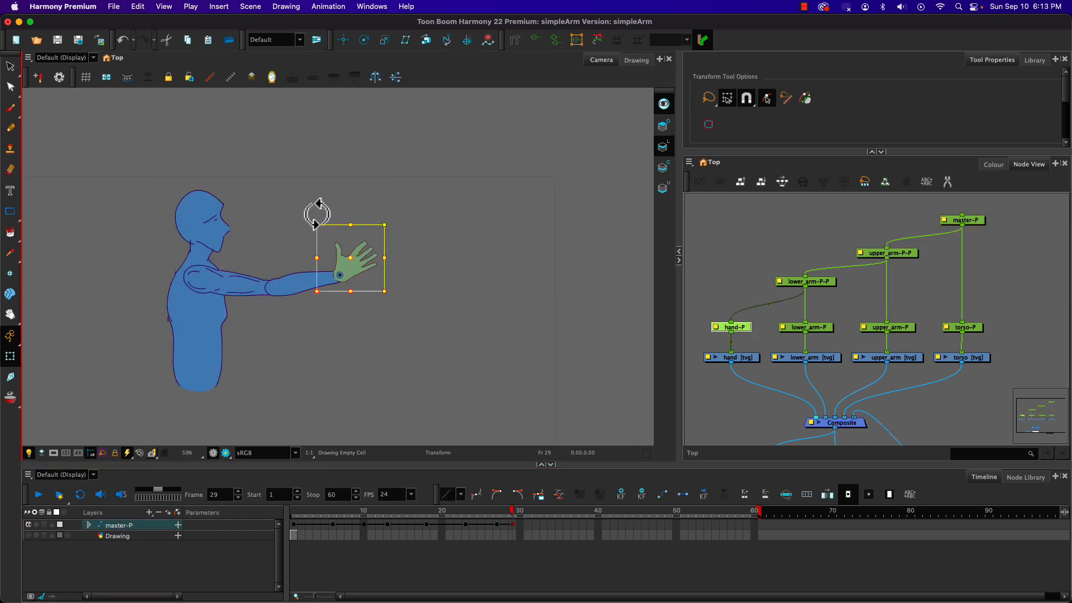
pyautogui.moveTo(304, 220); pyautogui.dragTo(354, 233)
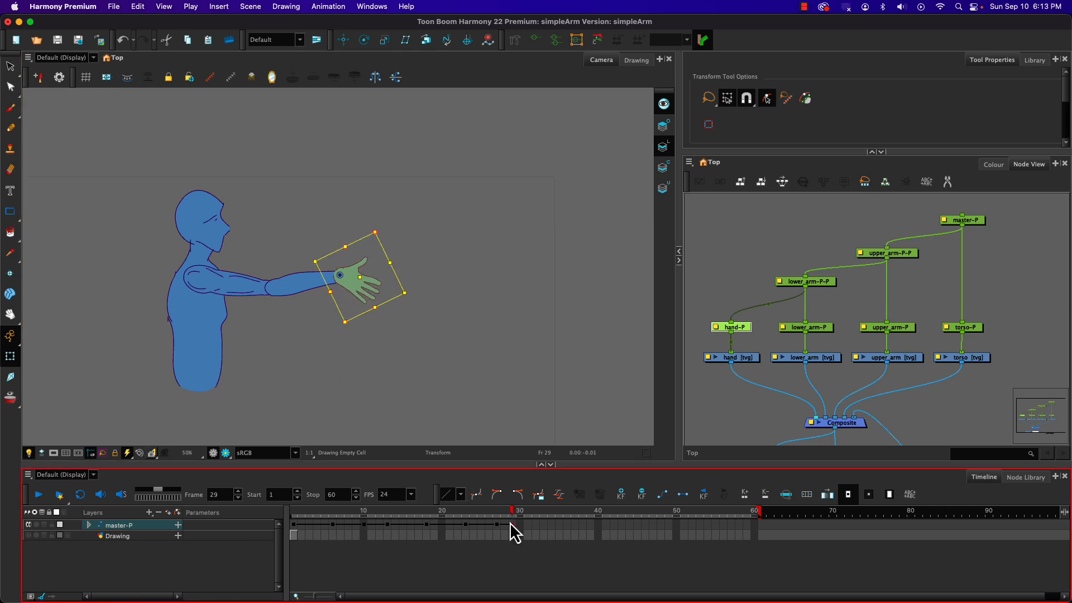
# Rotate the hand slightly back up at frame 31 using the hand-P peg to settle the swing.
pyautogui.click(527, 536)
pyautogui.click(436, 354)
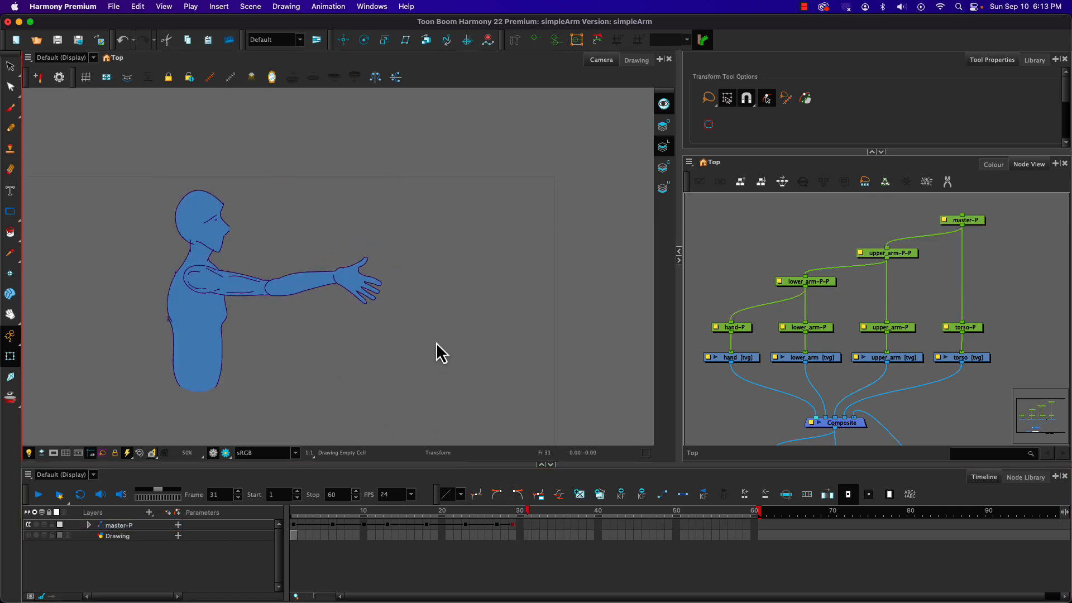
pyautogui.click(358, 280)
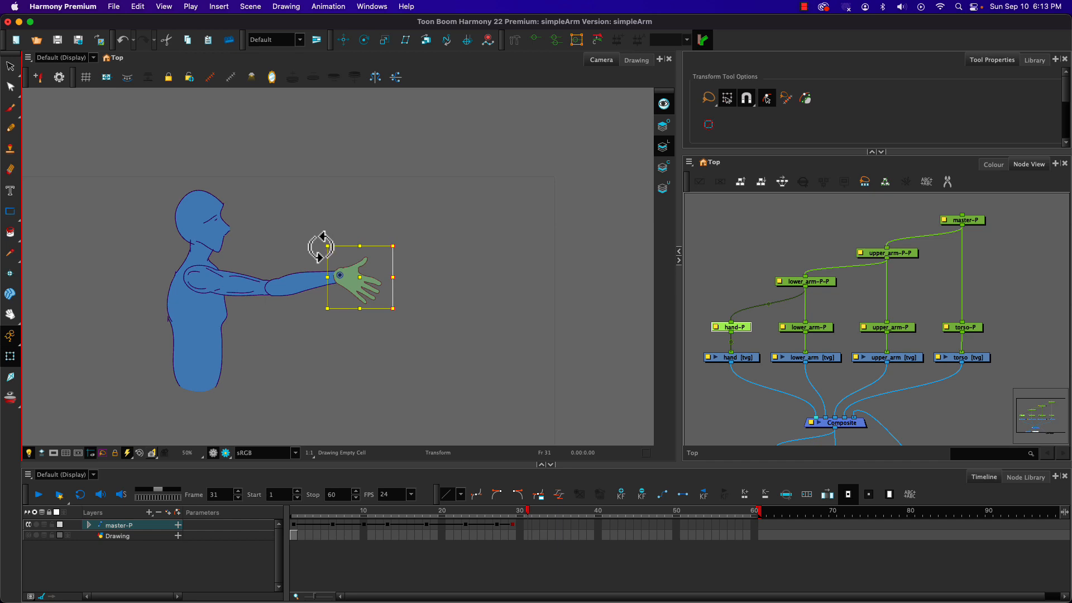
pyautogui.moveTo(320, 249)
pyautogui.mouseDown()
pyautogui.moveTo(313, 241)
pyautogui.moveTo(312, 255)
pyautogui.mouseUp()
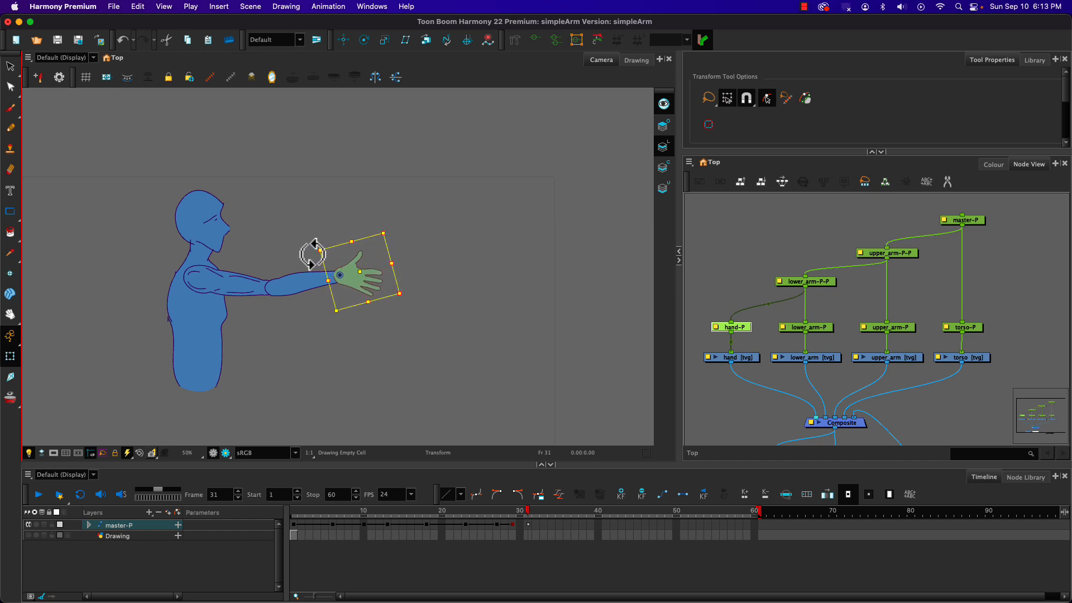
pyautogui.click(527, 525)
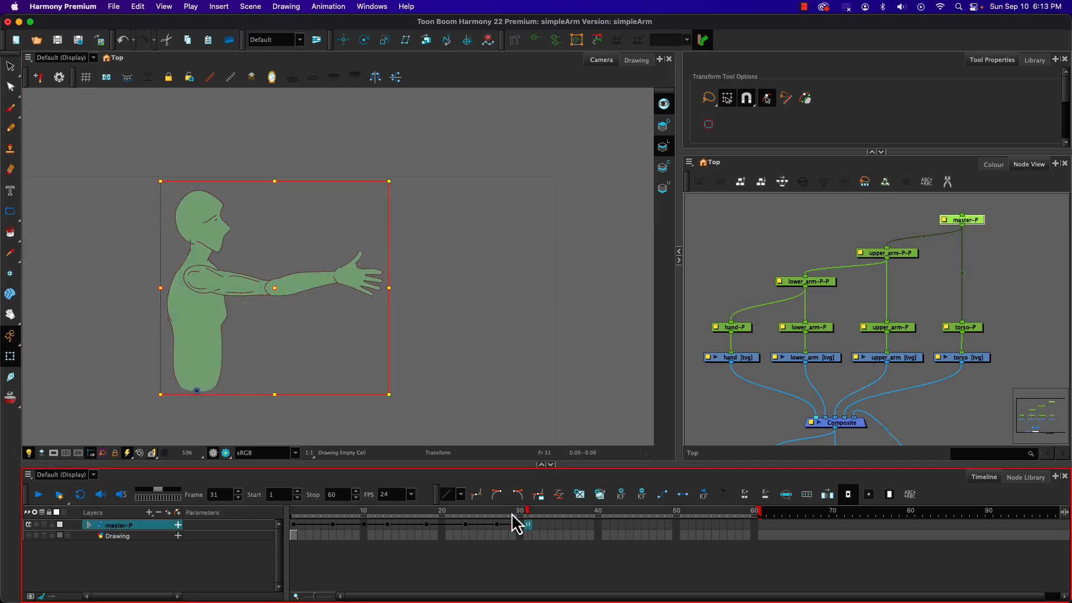
# Play back the arm-swing animation from frame 1.
pyautogui.moveTo(527, 520); pyautogui.dragTo(206, 501)
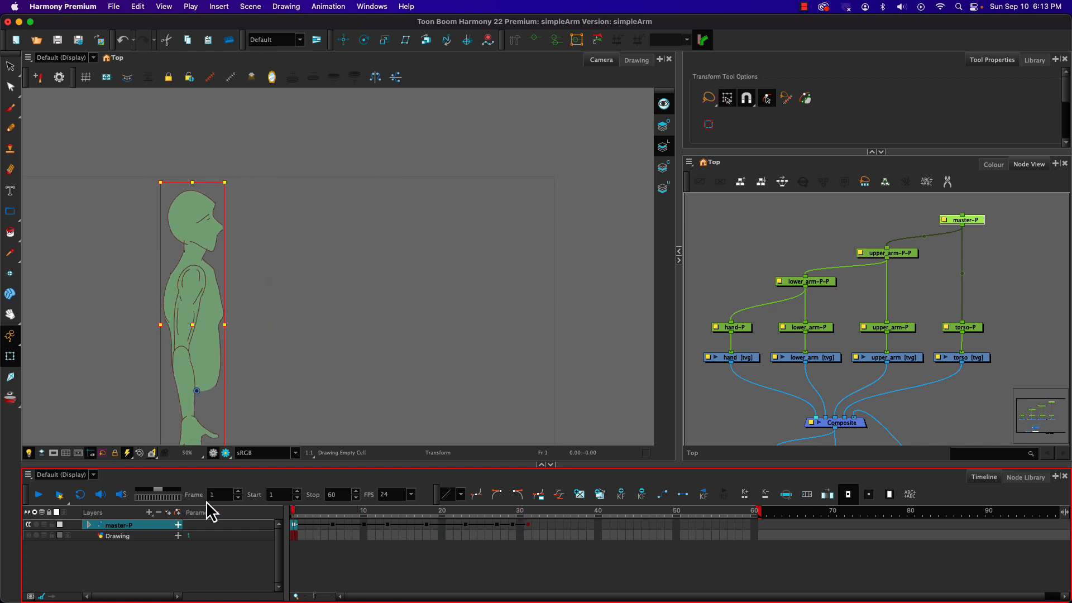
pyautogui.press('Return')
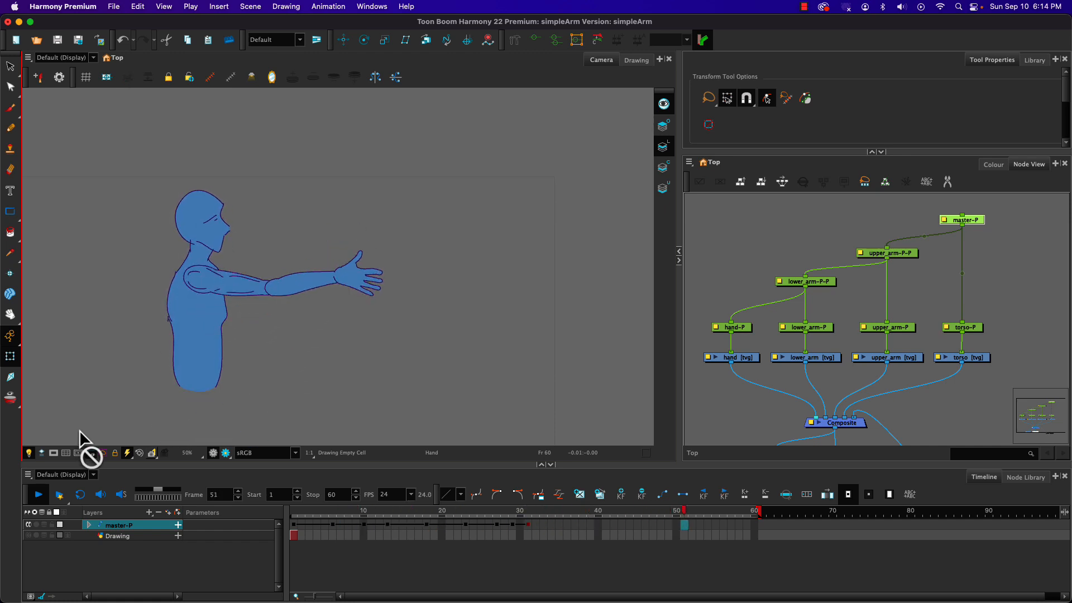
pyautogui.press('Return')
# Lean the whole figure slightly backward at frame 21 using the master-P peg, and play the animation from frame 1.
pyautogui.moveTo(320, 509); pyautogui.dragTo(450, 510)
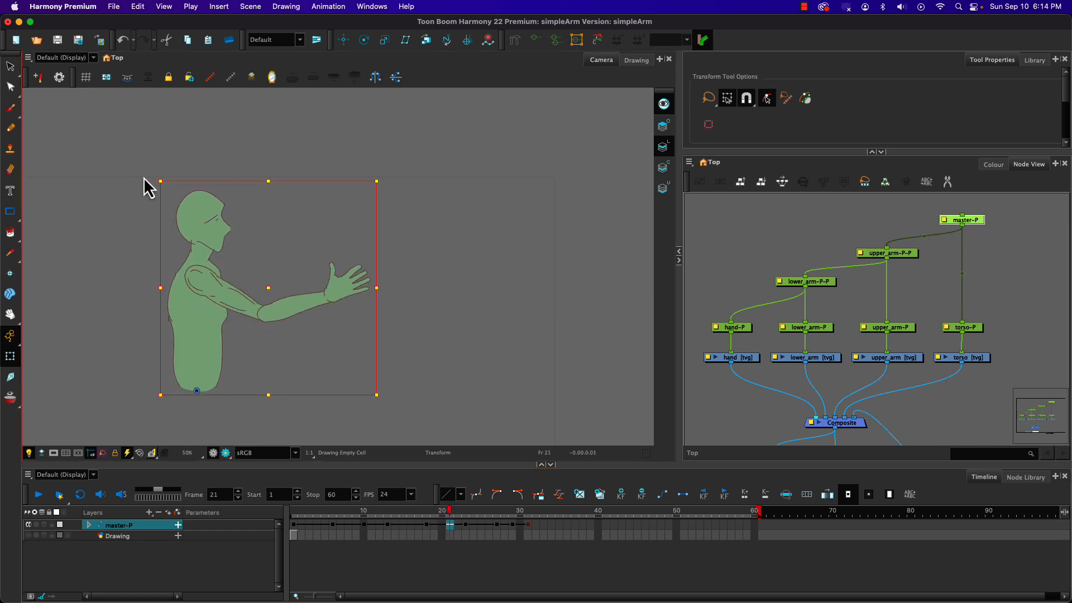
pyautogui.moveTo(148, 177); pyautogui.dragTo(142, 179)
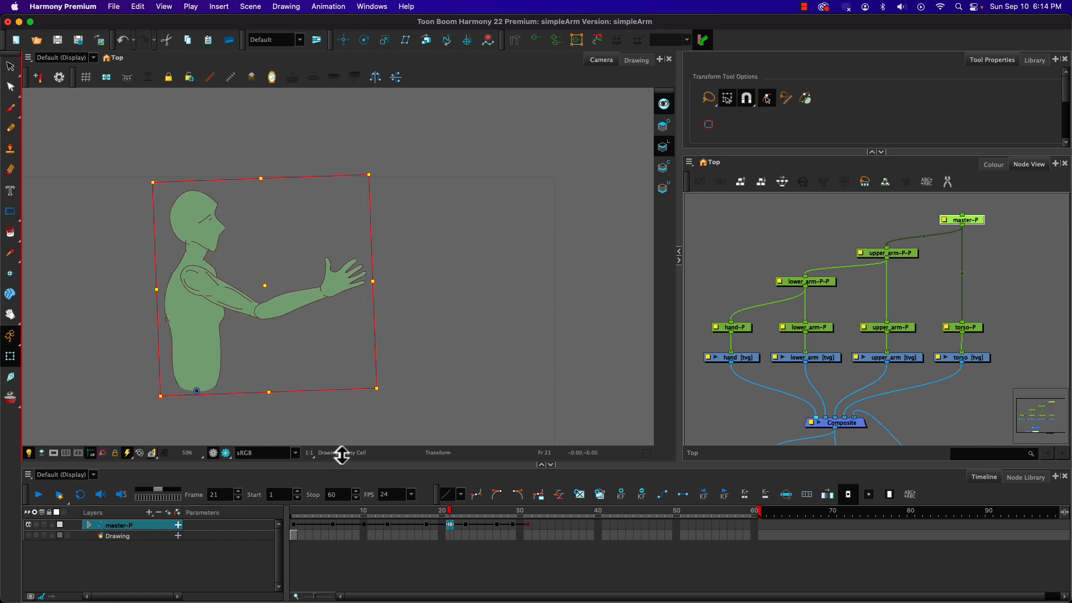
pyautogui.moveTo(450, 512); pyautogui.dragTo(282, 510)
pyautogui.press('Return')
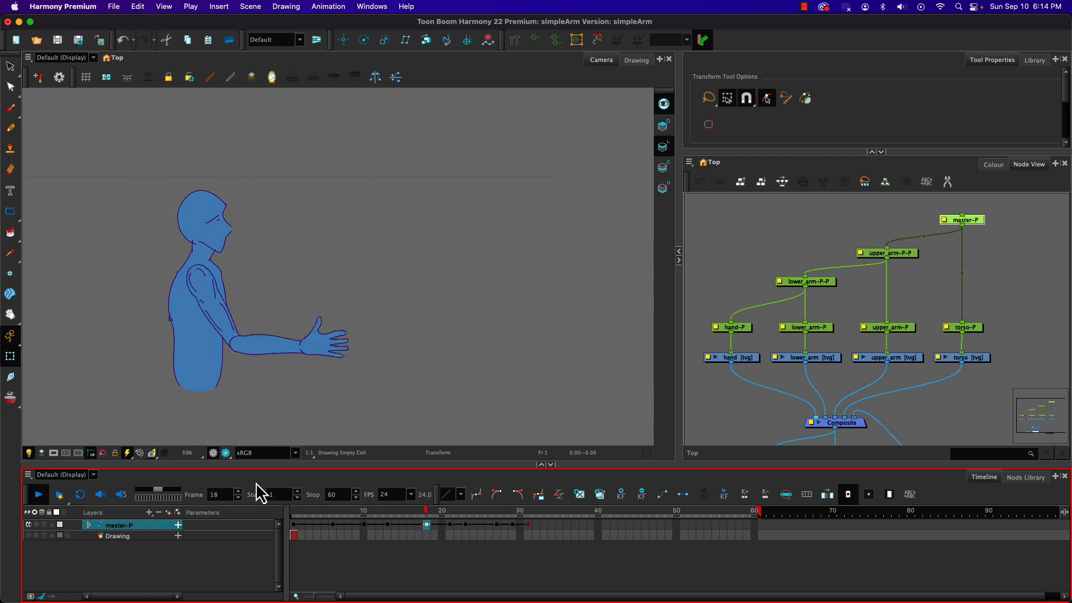
pyautogui.press('Return')
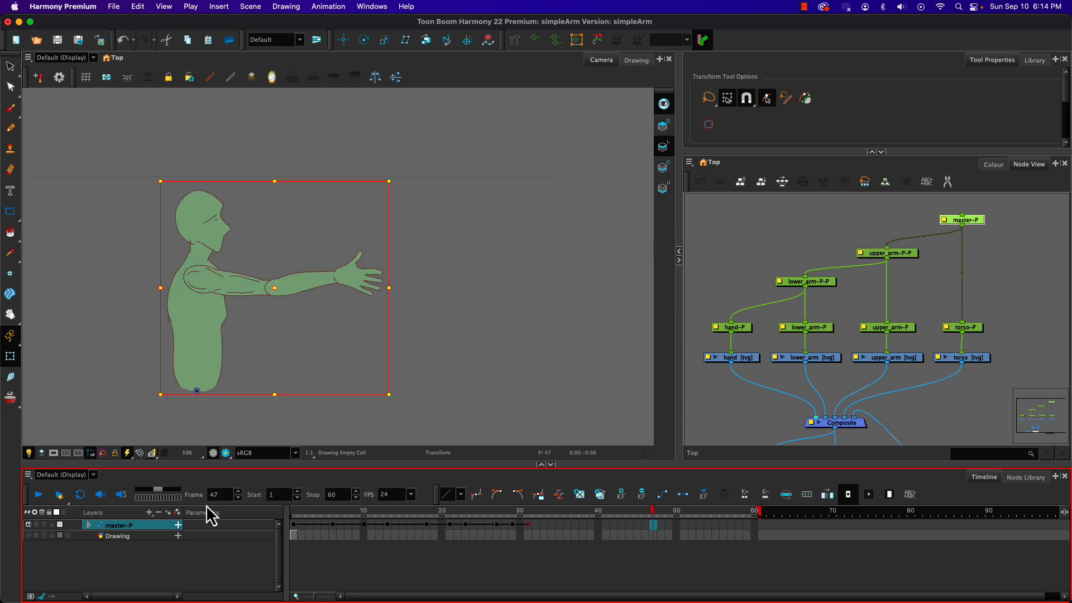
# Delete all master-P keyframes after frame 1, keeping the drawing exposures and the starting pose.
pyautogui.moveTo(304, 511); pyautogui.dragTo(531, 510)
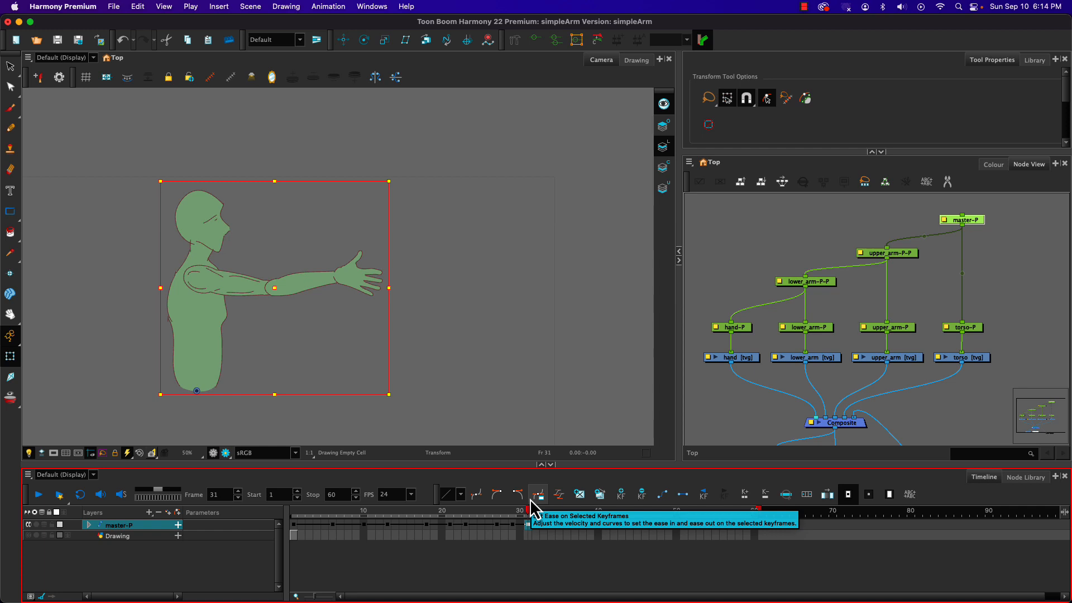
pyautogui.click(380, 542)
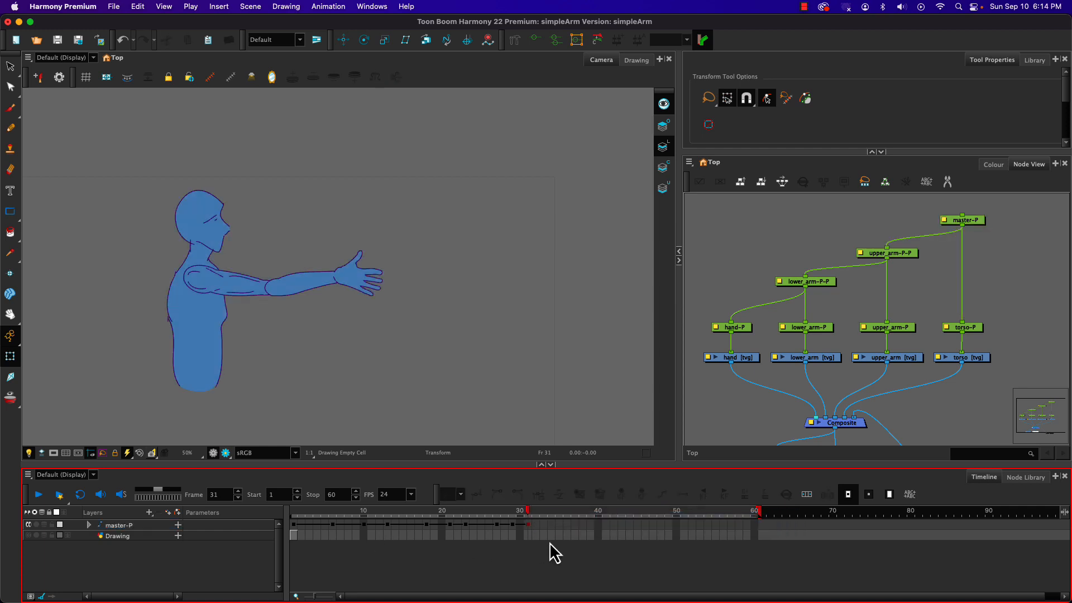
pyautogui.moveTo(555, 525)
pyautogui.mouseDown()
pyautogui.moveTo(352, 513)
pyautogui.moveTo(311, 523)
pyautogui.mouseUp()
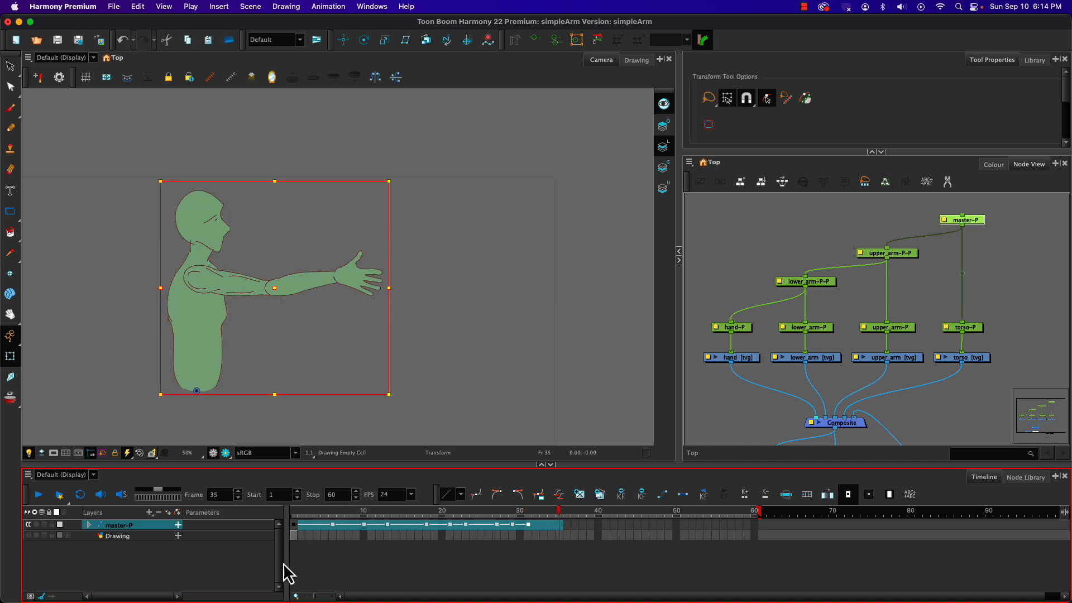
pyautogui.press('Delete')
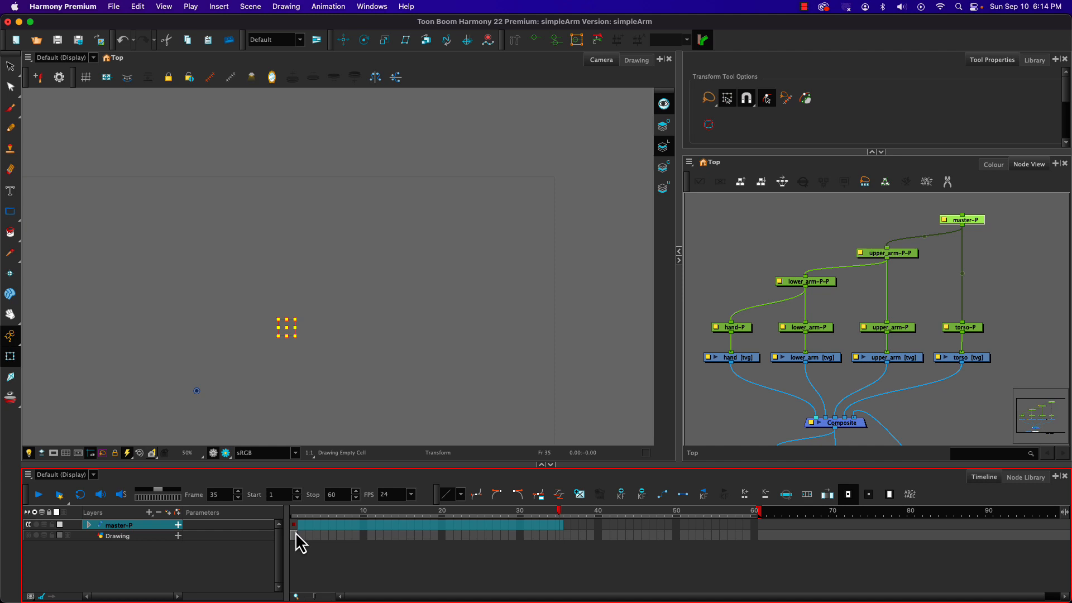
pyautogui.press('super+z')
pyautogui.click(642, 494)
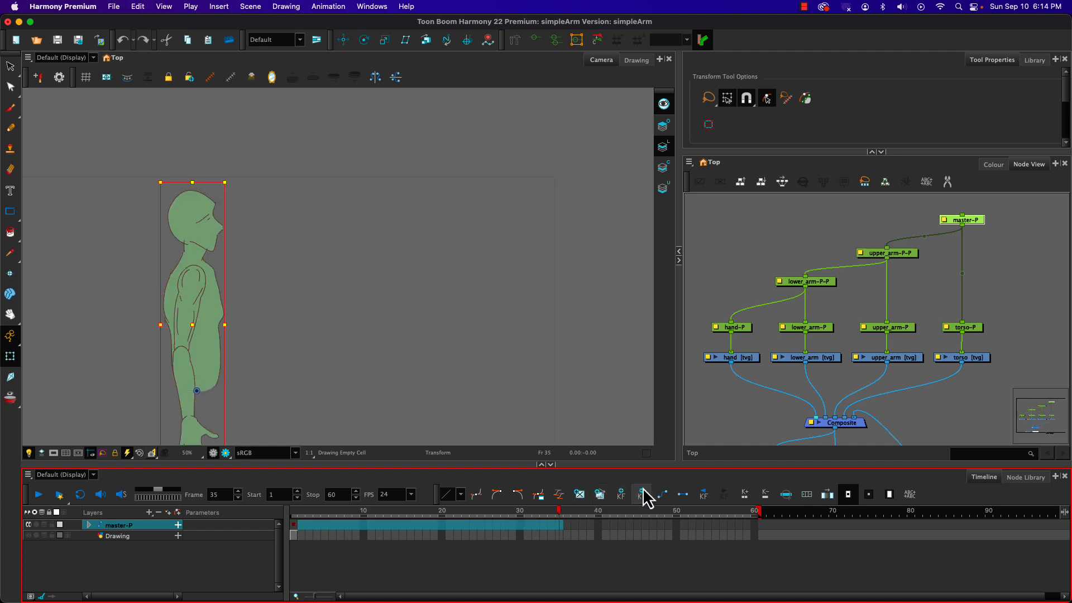
pyautogui.click(294, 526)
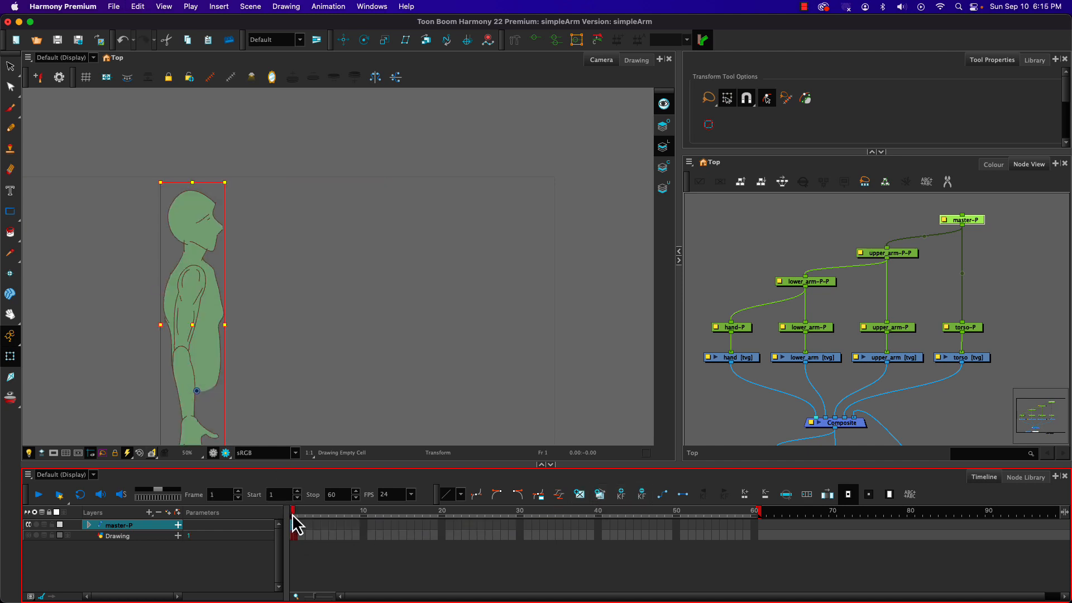
# Add a keyframe at frame 25 and raise the whole arm to nearly horizontal in front of the torso using upper_arm-P-P.
pyautogui.moveTo(296, 522); pyautogui.dragTo(485, 512)
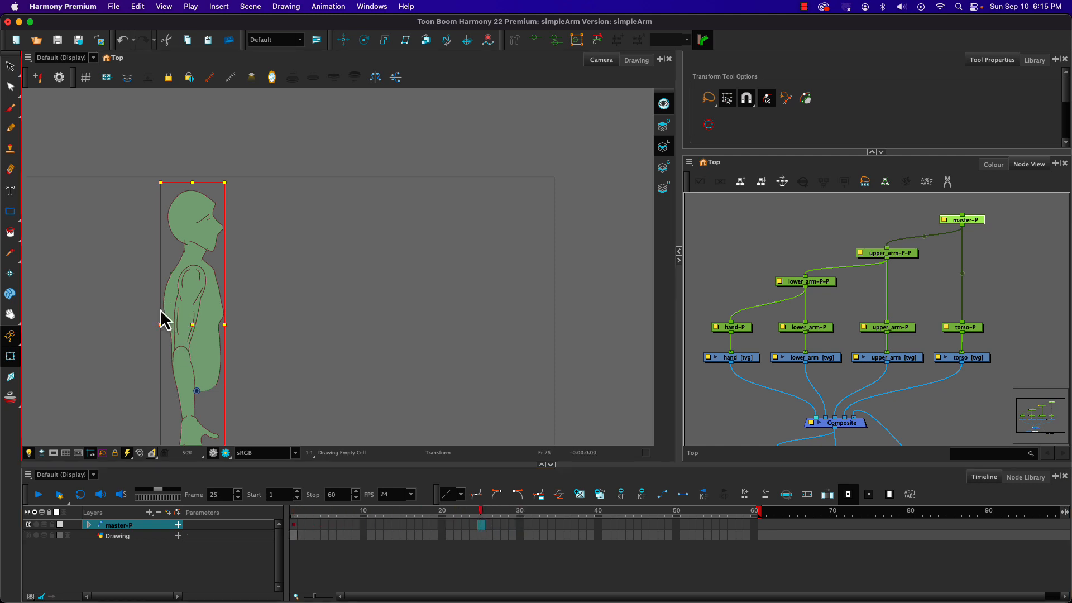
pyautogui.press('F6')
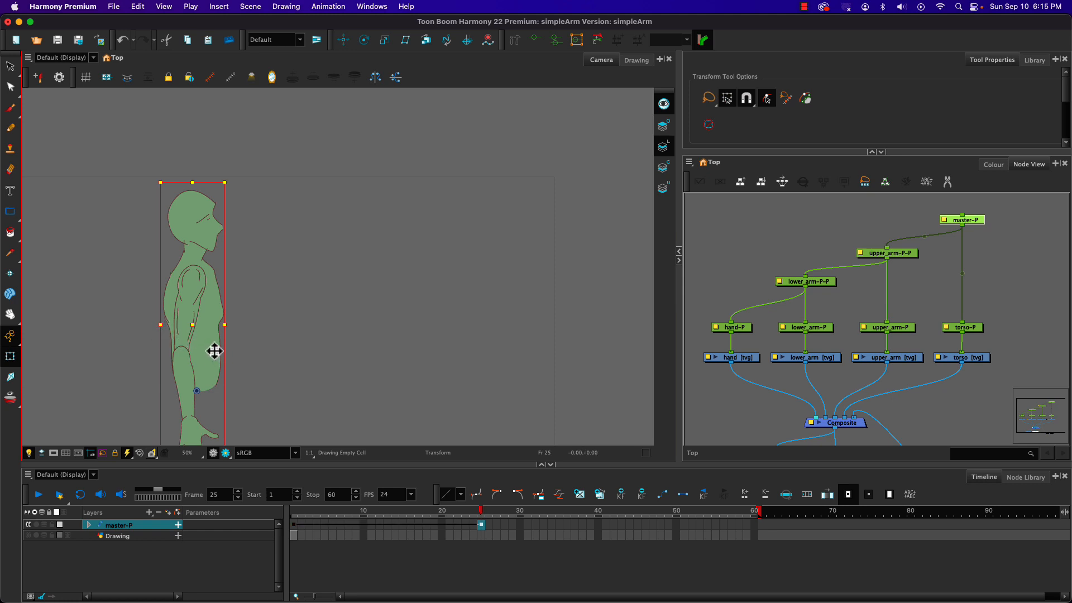
pyautogui.click(190, 316)
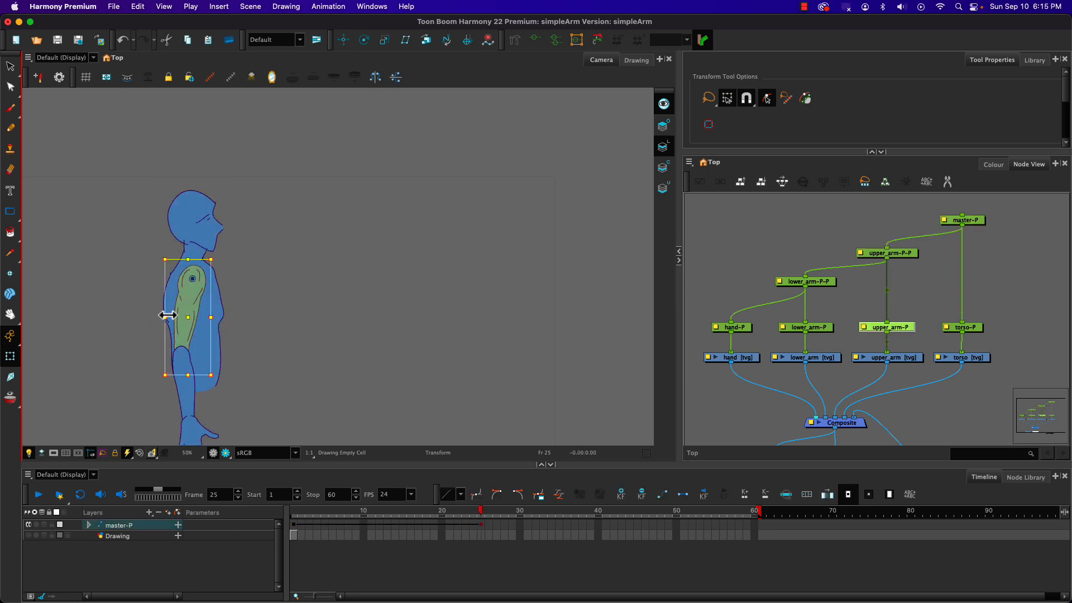
pyautogui.press('b')
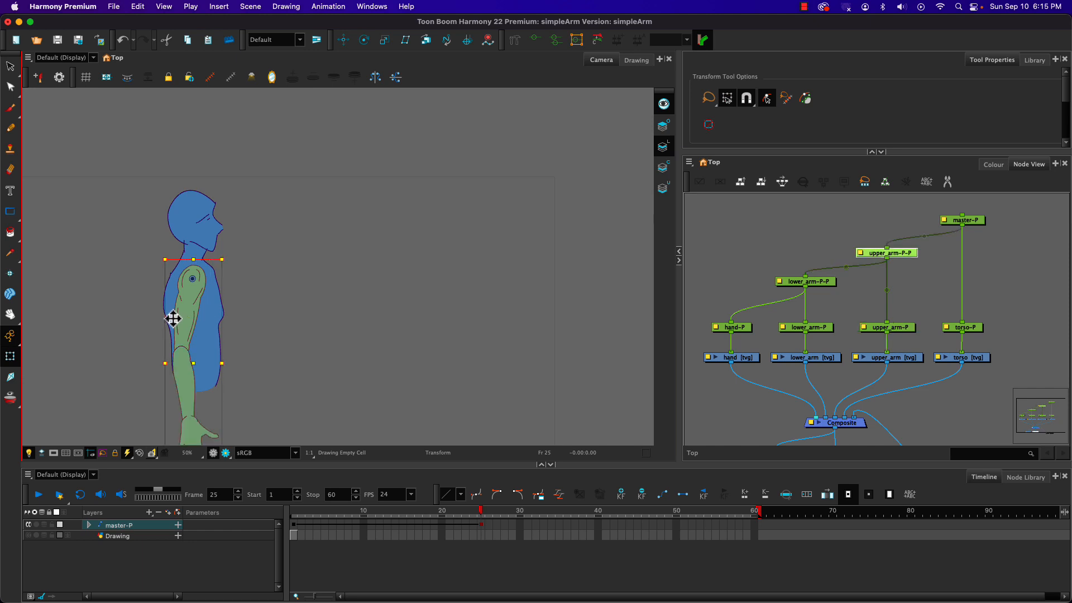
pyautogui.moveTo(158, 254); pyautogui.dragTo(163, 320)
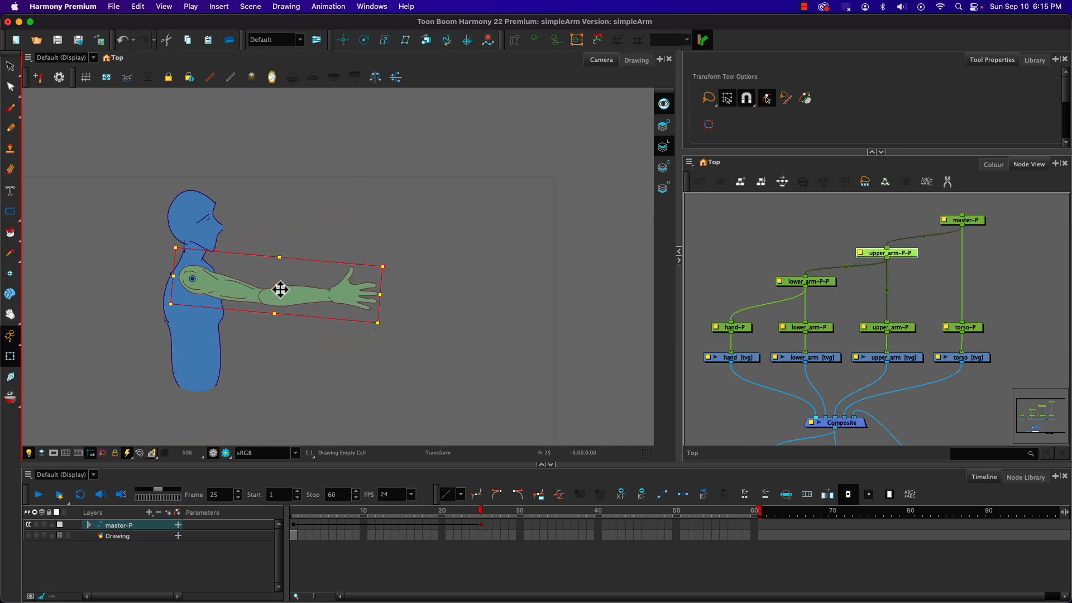
# Rotate the forearm and hand slightly upward at frame 25 using the lower_arm-P-P peg.
pyautogui.click(254, 371)
pyautogui.click(291, 301)
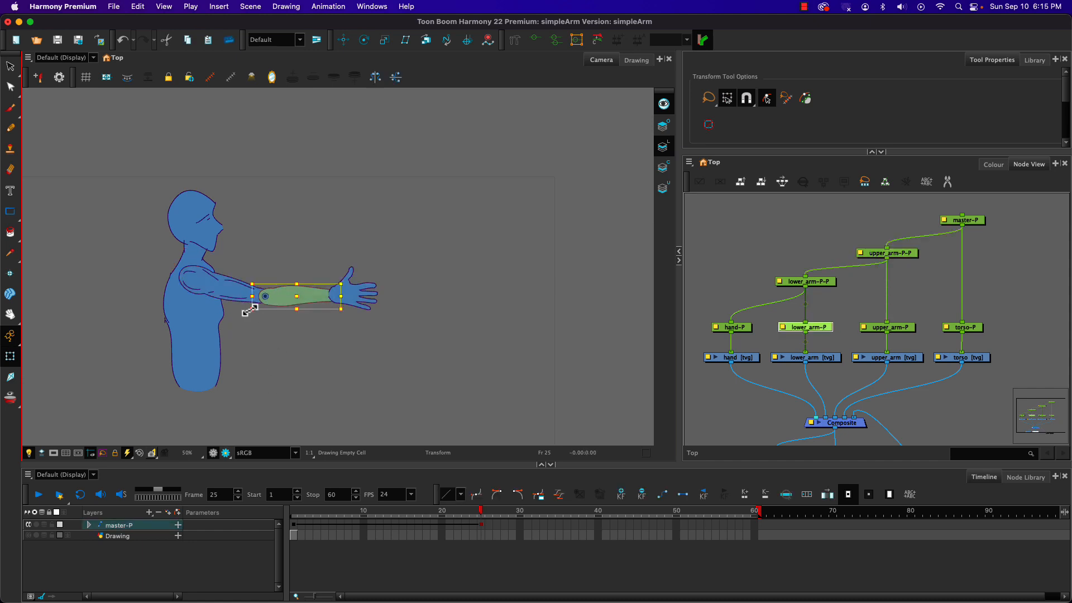
pyautogui.press('b')
pyautogui.moveTo(246, 260); pyautogui.dragTo(235, 268)
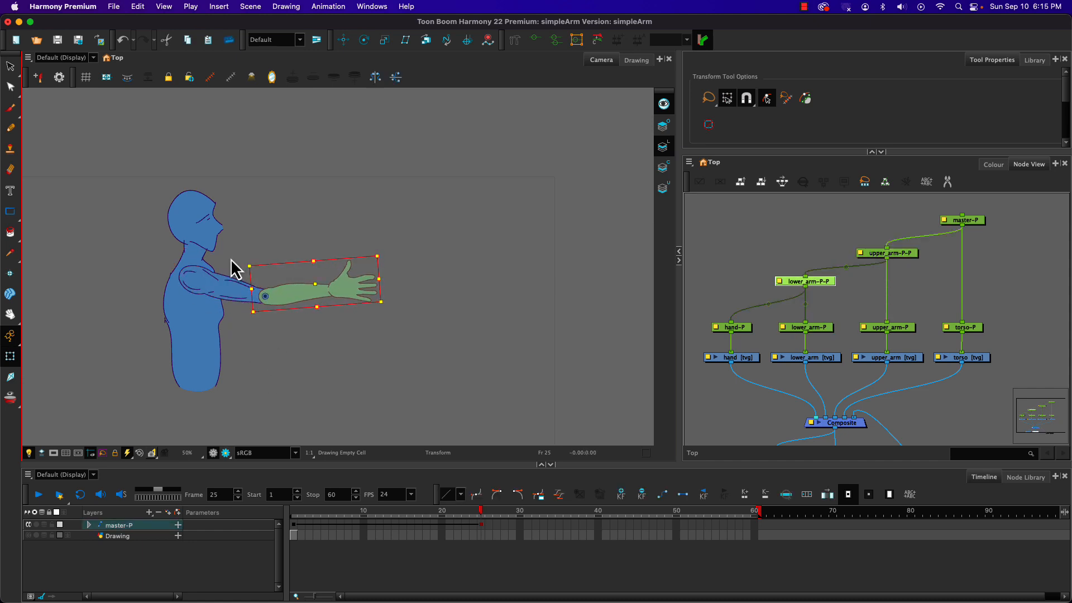
# Rotate the hand downward at the wrist at frame 25 using the hand-P peg.
pyautogui.click(317, 231)
pyautogui.click(349, 286)
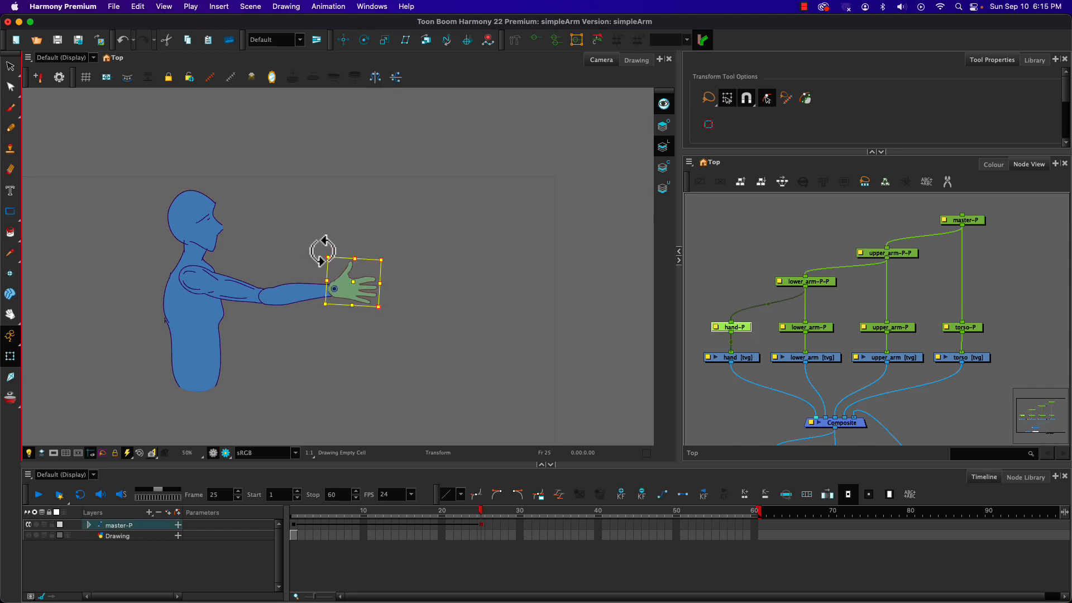
pyautogui.moveTo(322, 251); pyautogui.dragTo(339, 243)
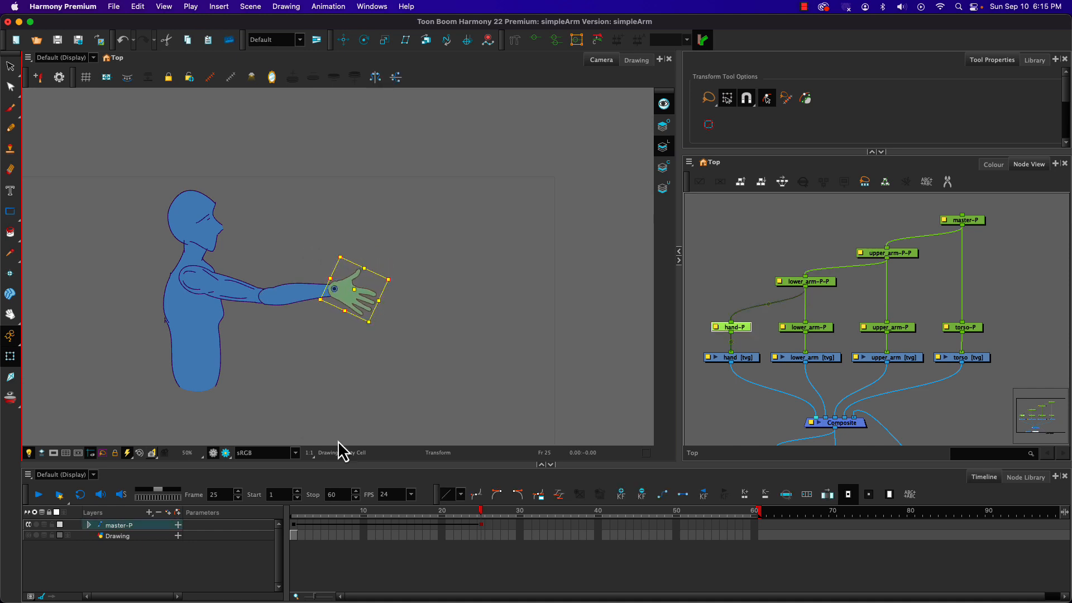
# Play back the two-keyframe arm raise from frame 1 and replay it.
pyautogui.moveTo(478, 512); pyautogui.dragTo(220, 511)
pyautogui.press('Return')
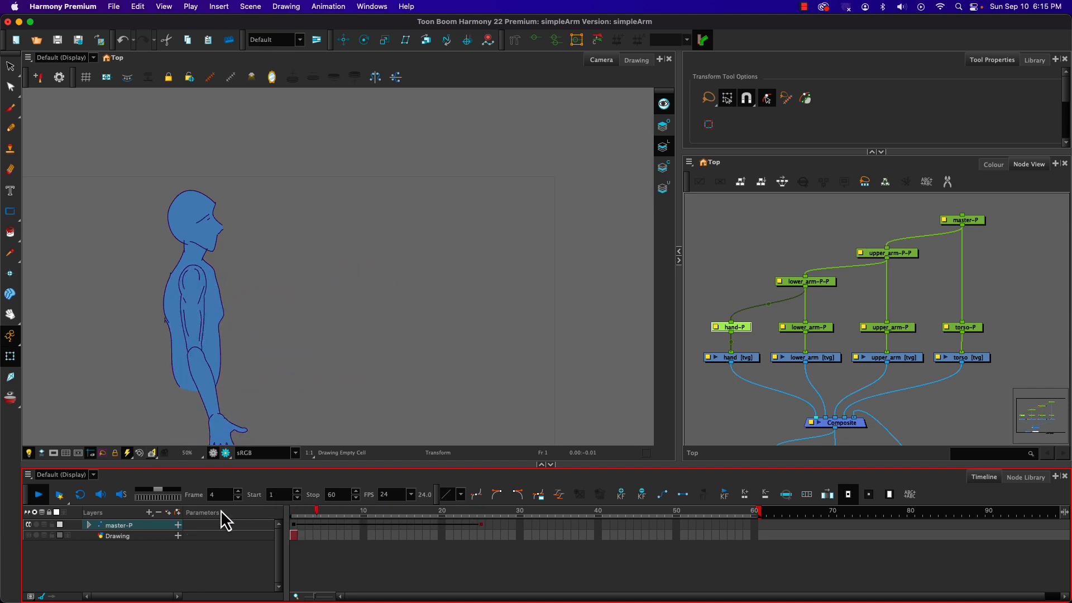
pyautogui.press('Return')
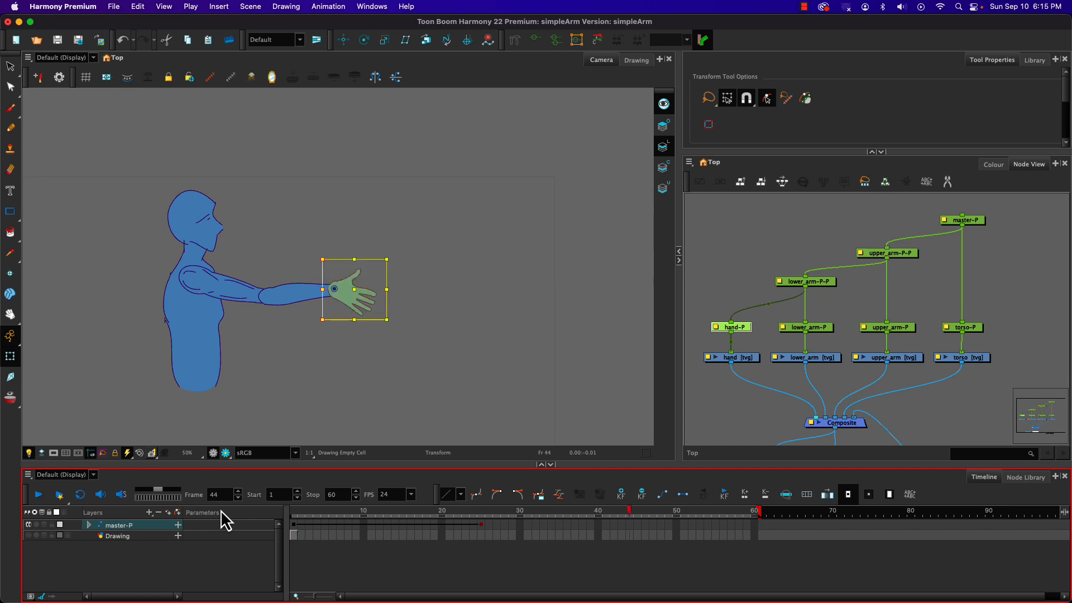
pyautogui.click(289, 512)
pyautogui.press('Return')
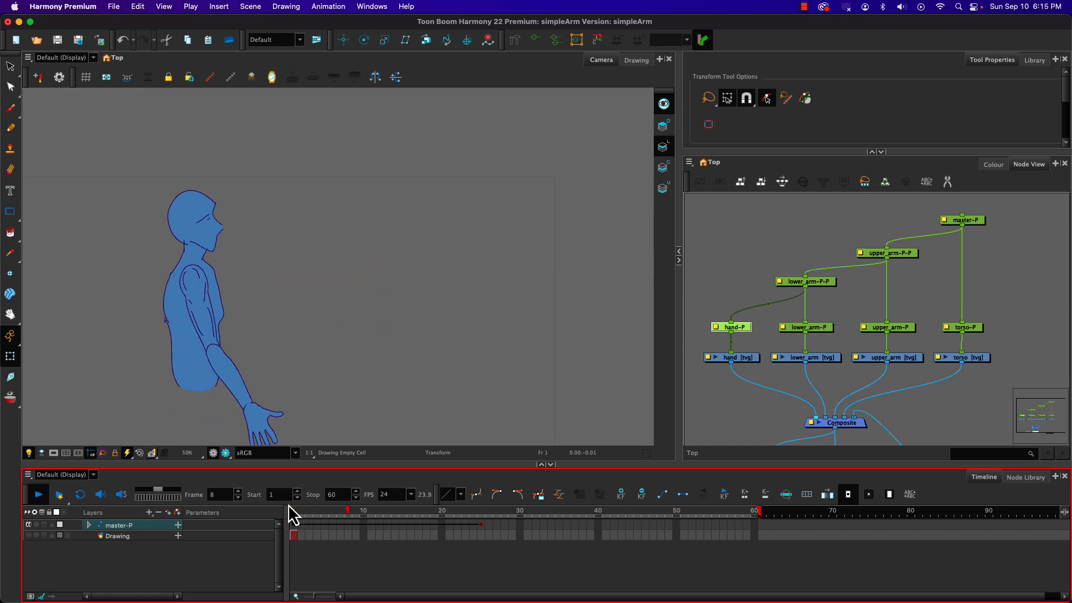
# At frame 7, add a keyframe and lean the whole figure forward from the waist using the master-P peg.
pyautogui.press('Return')
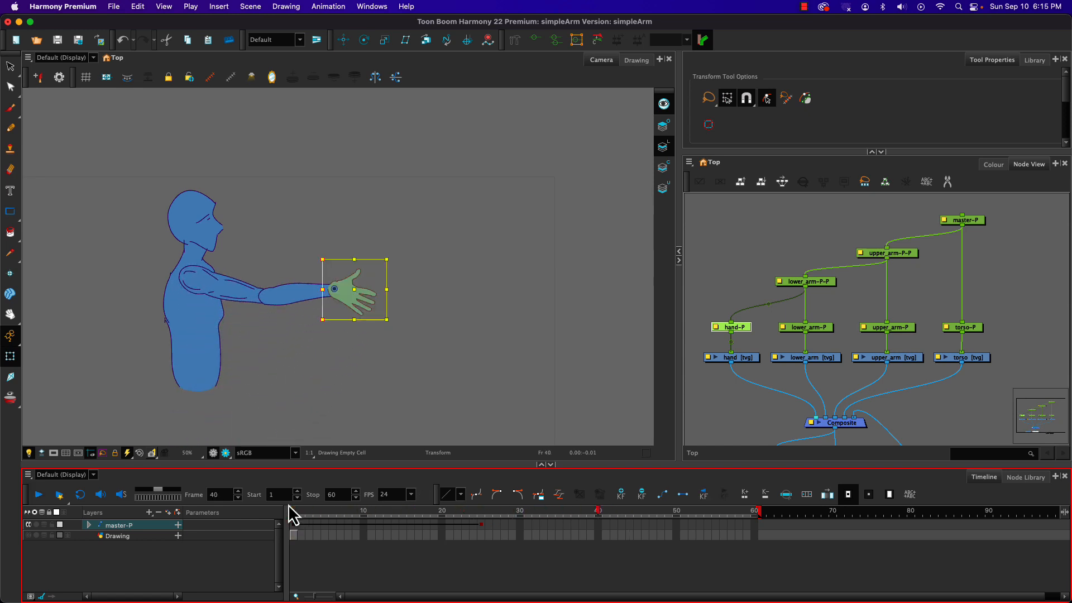
pyautogui.moveTo(293, 511); pyautogui.dragTo(319, 523)
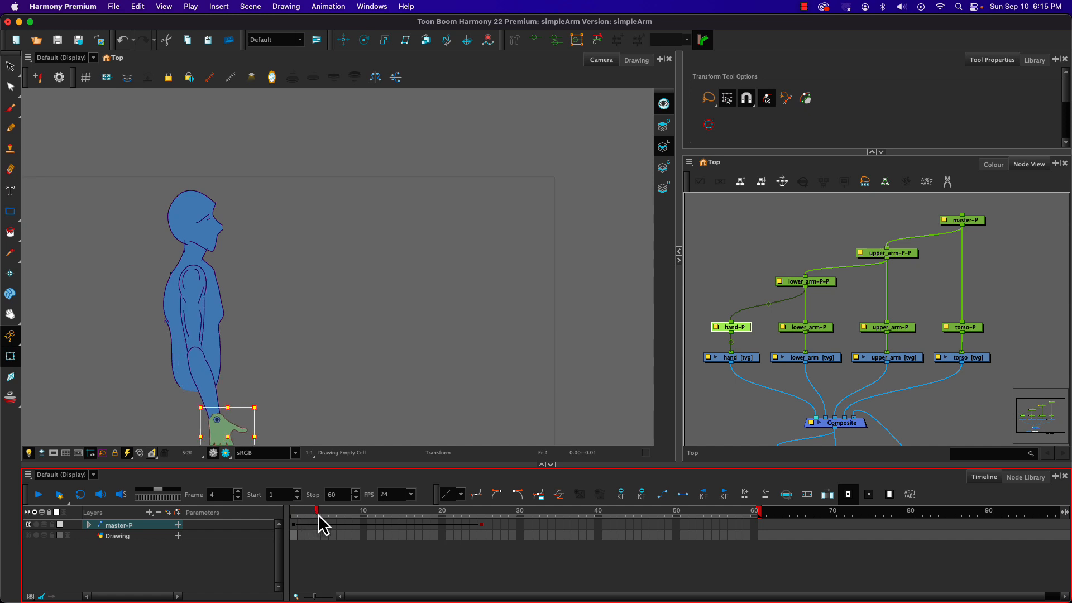
pyautogui.moveTo(320, 515); pyautogui.dragTo(337, 517)
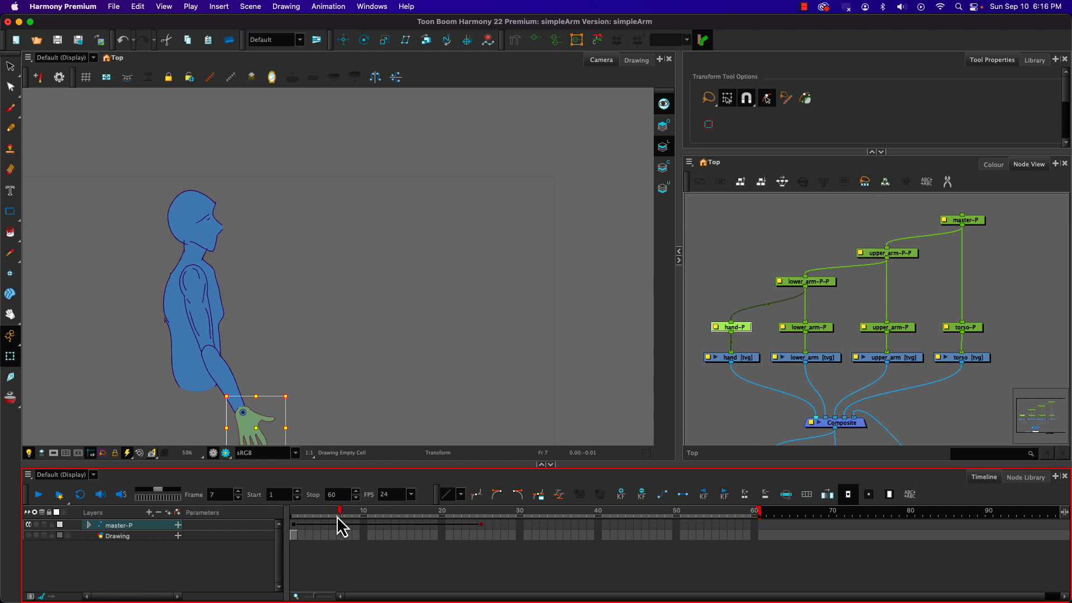
pyautogui.moveTo(338, 518)
pyautogui.mouseDown()
pyautogui.moveTo(292, 517)
pyautogui.moveTo(373, 524)
pyautogui.moveTo(383, 513)
pyautogui.moveTo(291, 513)
pyautogui.moveTo(337, 512)
pyautogui.mouseUp()
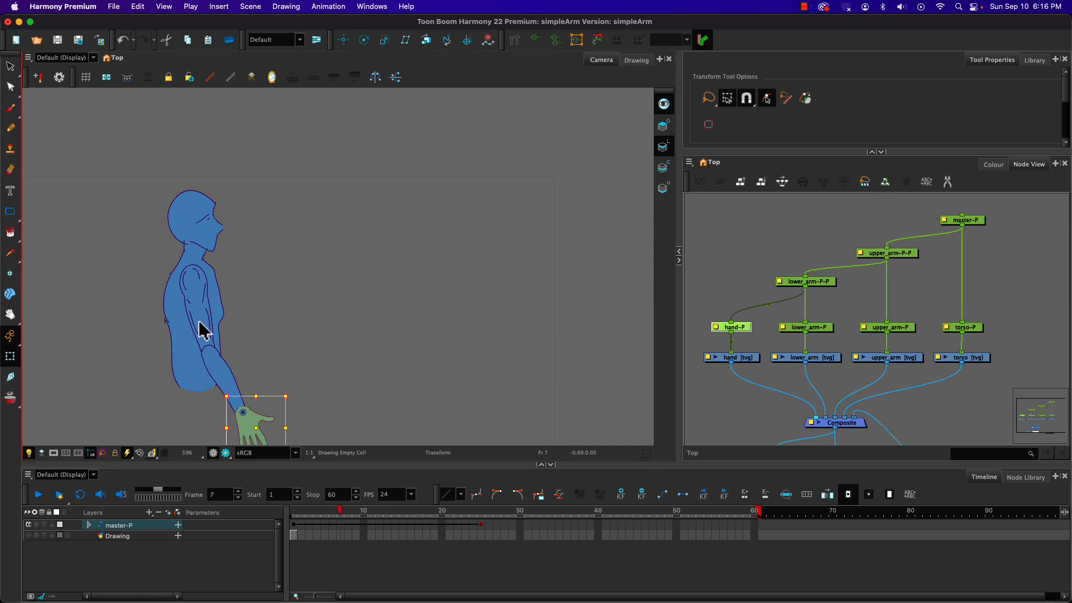
pyautogui.click(340, 525)
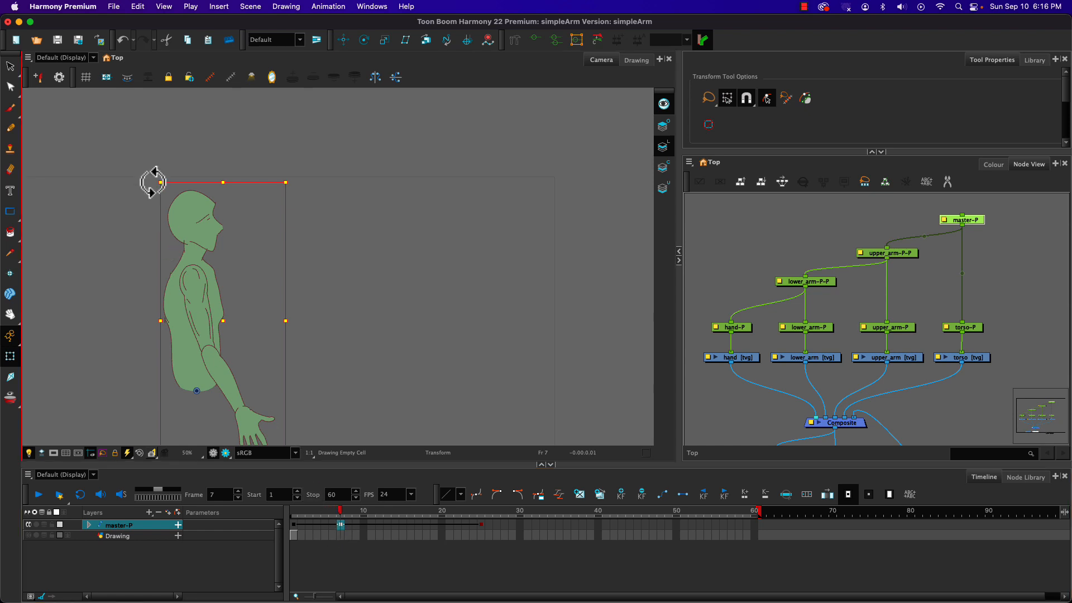
pyautogui.moveTo(152, 180); pyautogui.dragTo(189, 171)
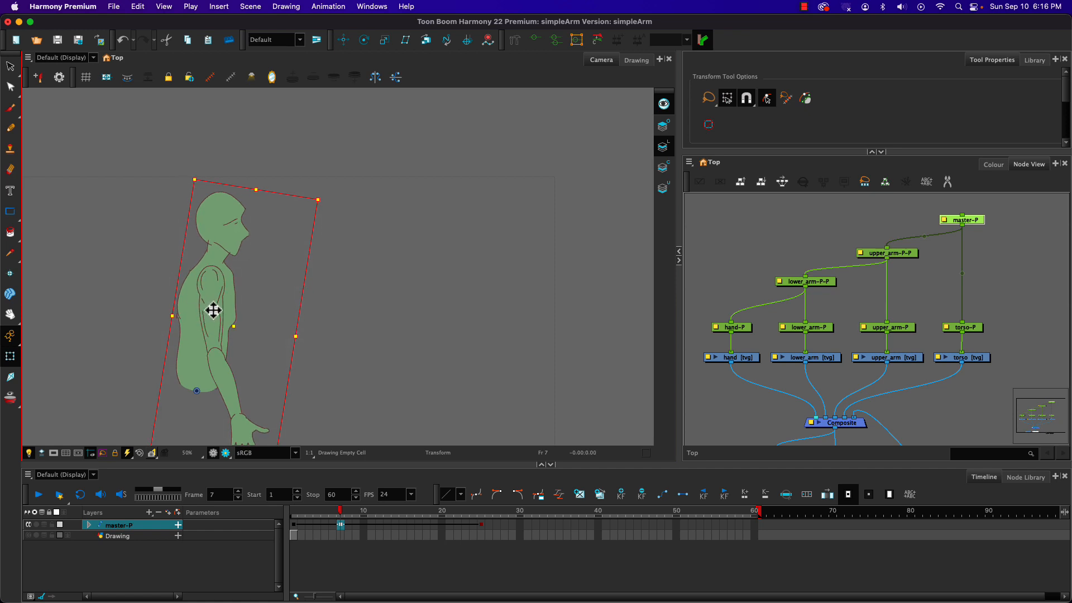
# Swing the whole arm back behind the torso at frame 7 using the upper_arm-P-P peg.
pyautogui.click(162, 305)
pyautogui.click(206, 313)
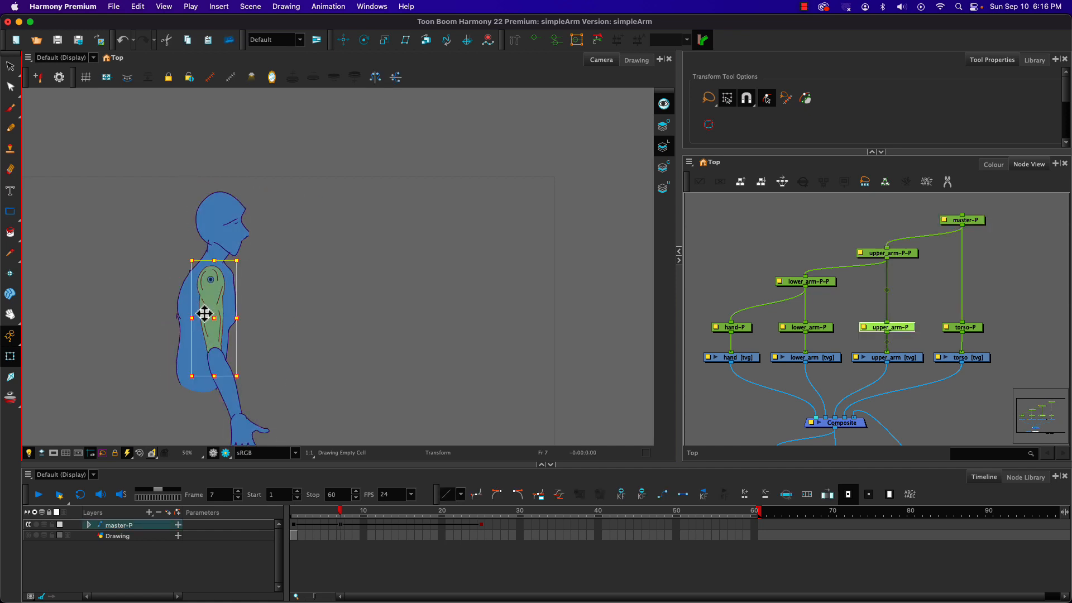
pyautogui.press('b')
pyautogui.moveTo(186, 259); pyautogui.dragTo(211, 213)
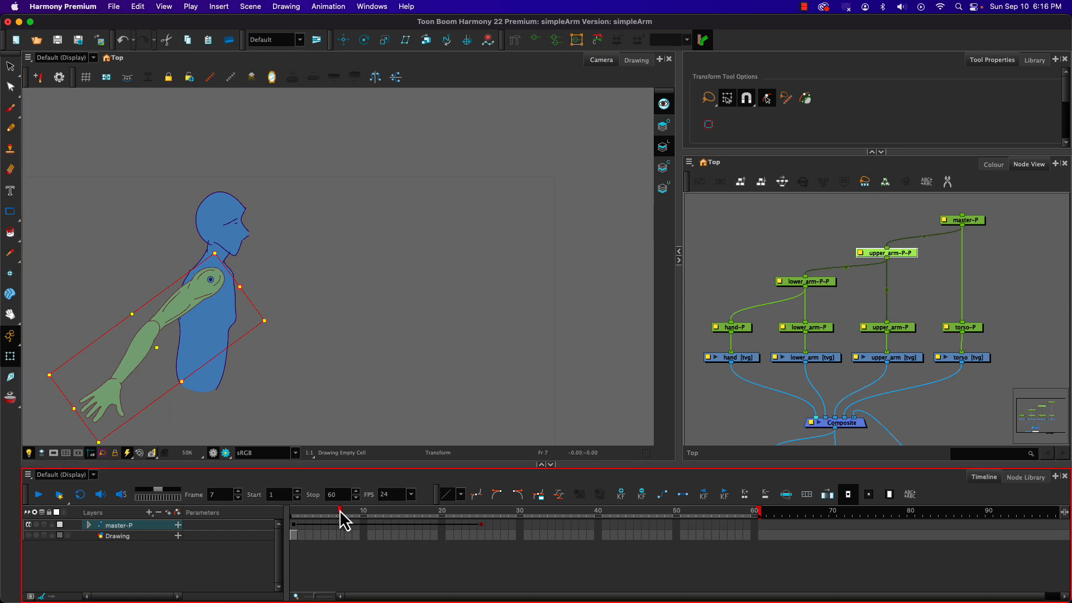
# Bend the forearm and hand forward at the elbow at frame 4 using the lower_arm-P-P peg.
pyautogui.moveTo(339, 510); pyautogui.dragTo(316, 505)
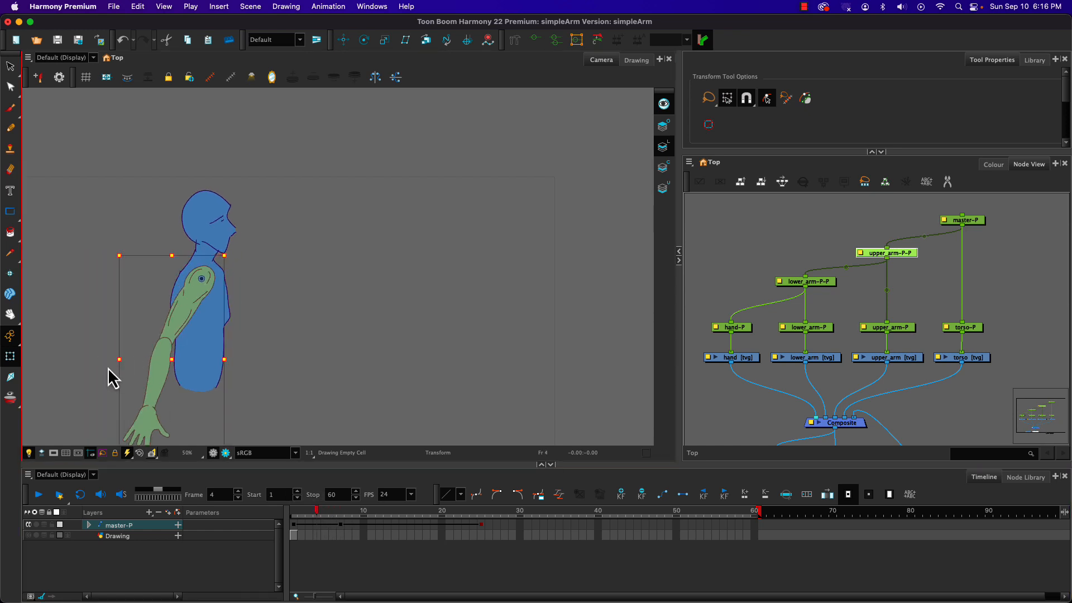
pyautogui.click(132, 366)
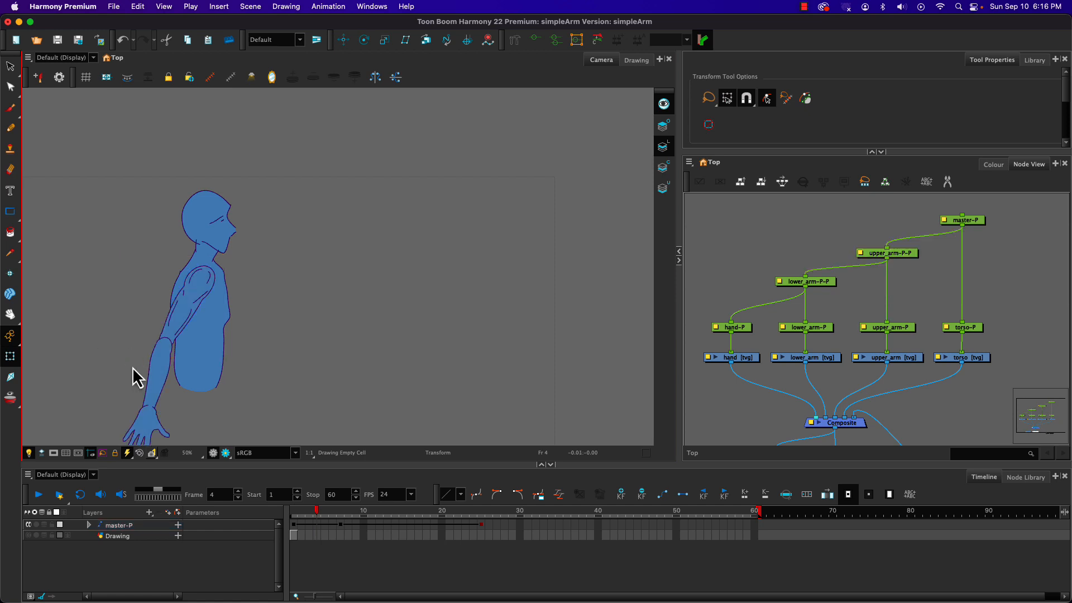
pyautogui.click(149, 360)
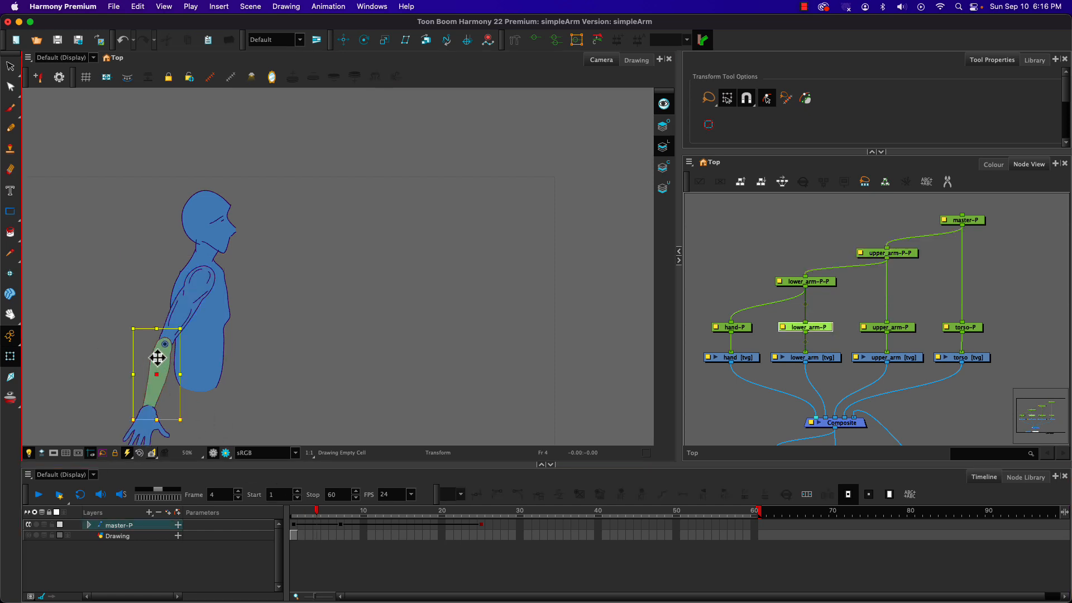
pyautogui.press('b')
pyautogui.click(118, 346)
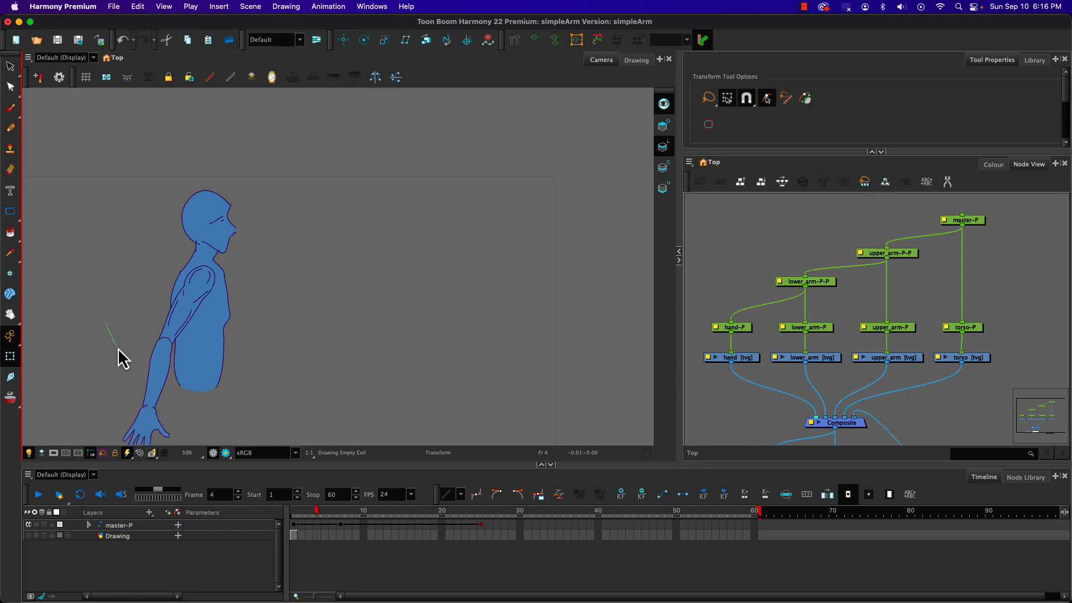
pyautogui.click(158, 372)
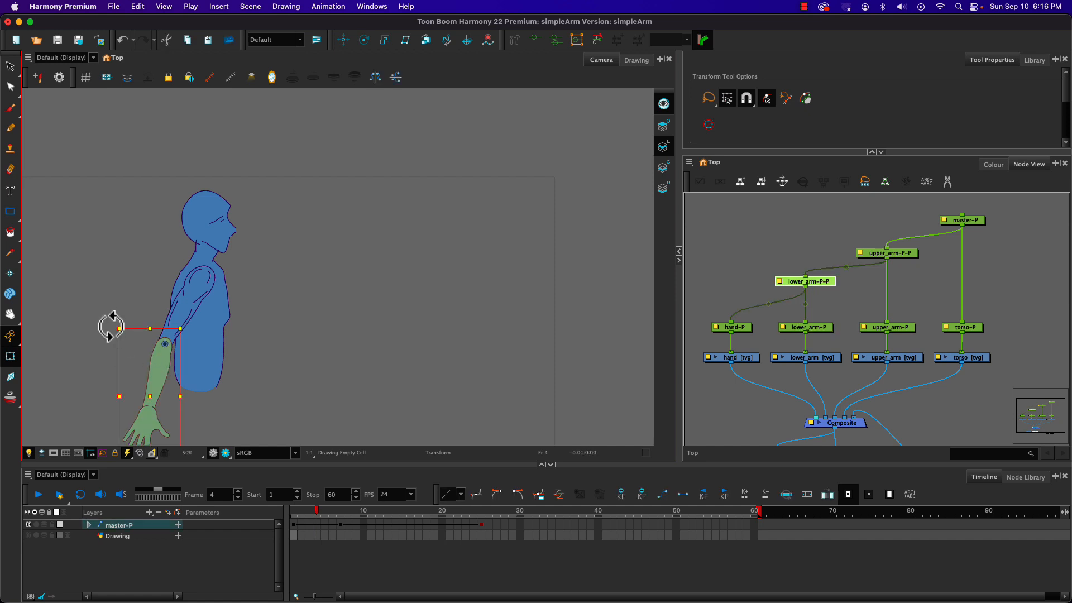
pyautogui.moveTo(110, 326); pyautogui.dragTo(115, 359)
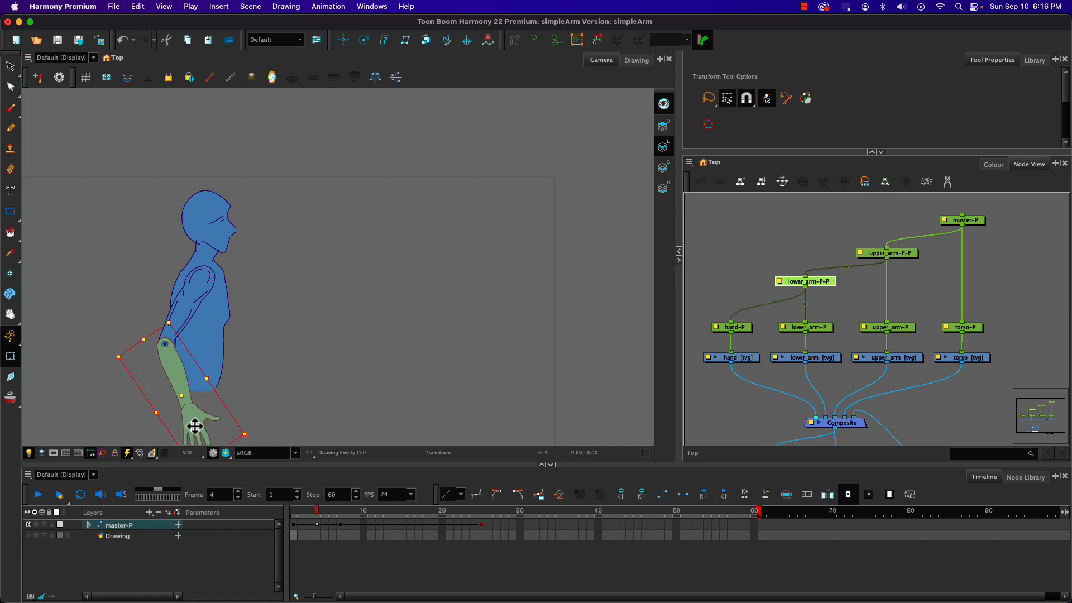
# Rotate the hand forward at the wrist at frame 4 using the hand-P peg.
pyautogui.click(131, 407)
pyautogui.click(193, 422)
pyautogui.moveTo(163, 387); pyautogui.dragTo(170, 416)
# Rotate the hand backward at the wrist at frame 10 using the hand-P peg.
pyautogui.moveTo(316, 511); pyautogui.dragTo(351, 507)
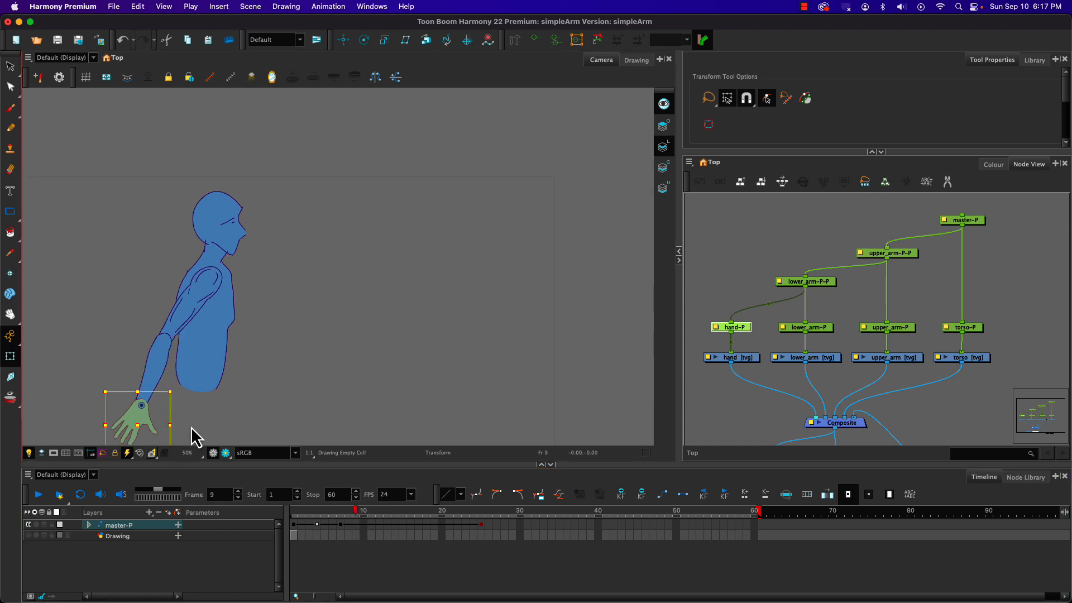
pyautogui.click(360, 521)
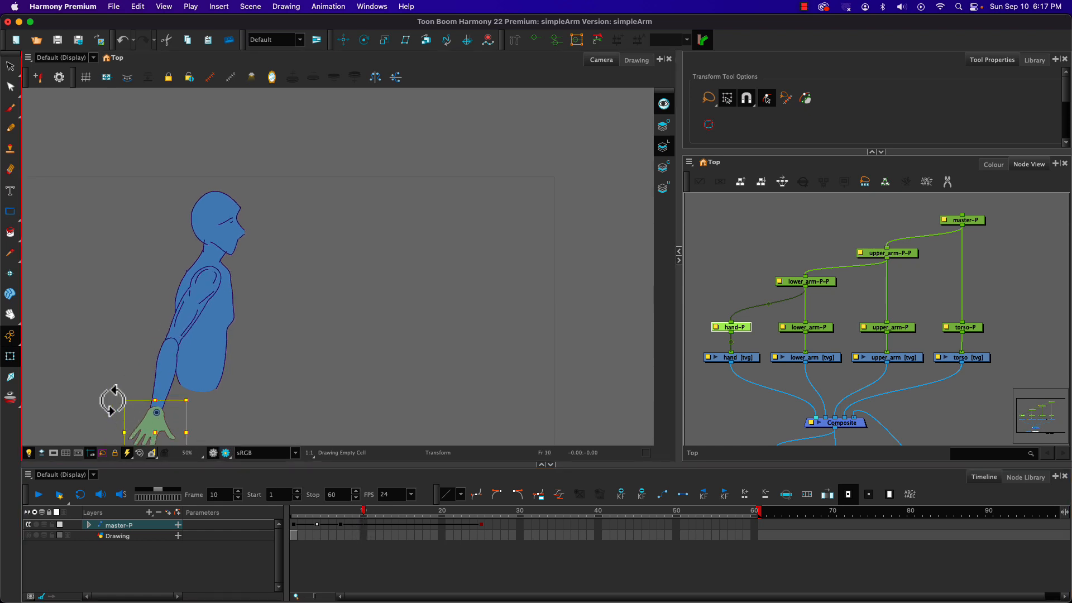
pyautogui.moveTo(112, 396); pyautogui.dragTo(131, 373)
# Find the mid-swing pose between frames 10 and 25 and add a master-P keyframe at frame 16.
pyautogui.moveTo(354, 515); pyautogui.dragTo(416, 513)
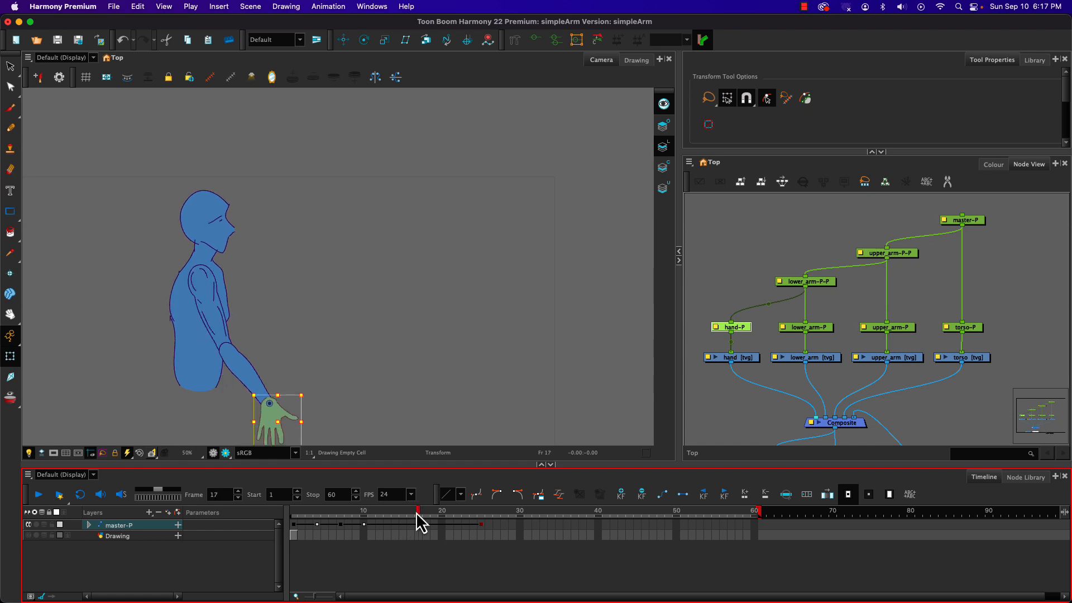
pyautogui.moveTo(420, 514)
pyautogui.mouseDown()
pyautogui.moveTo(430, 515)
pyautogui.moveTo(345, 517)
pyautogui.moveTo(477, 512)
pyautogui.moveTo(411, 519)
pyautogui.mouseUp()
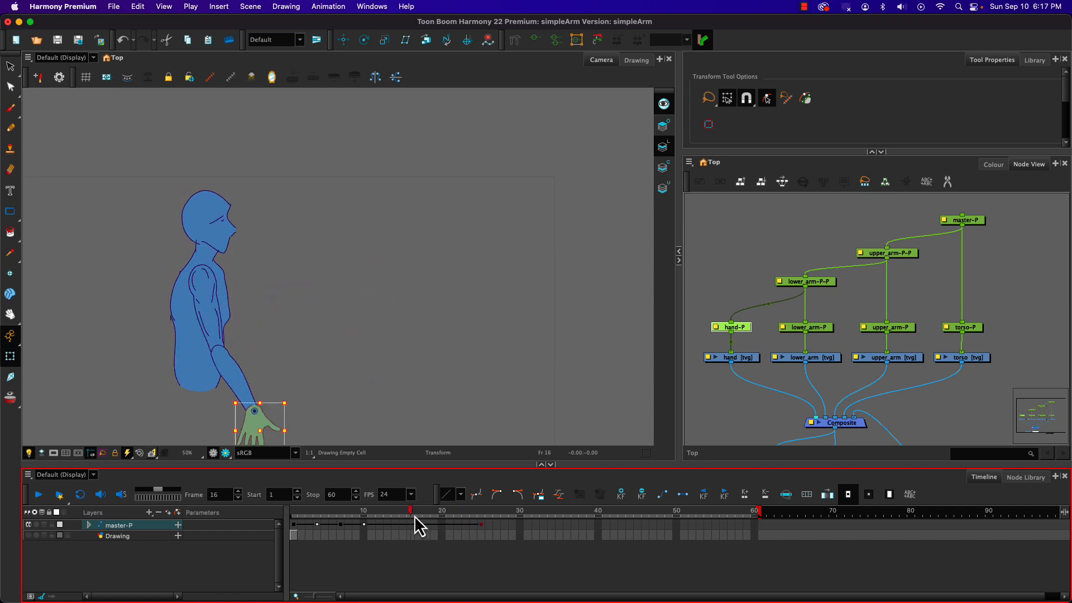
pyautogui.click(410, 524)
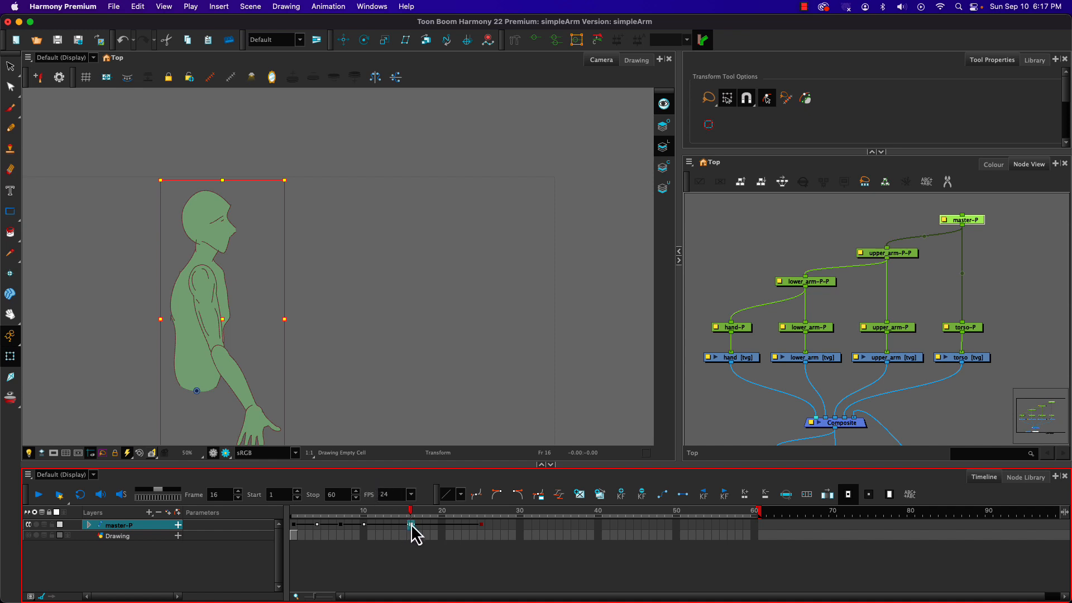
# Move the frame 16 keyframe to frame 19 and tilt the whole figure slightly backward there using the master-P peg.
pyautogui.moveTo(412, 525); pyautogui.dragTo(456, 505)
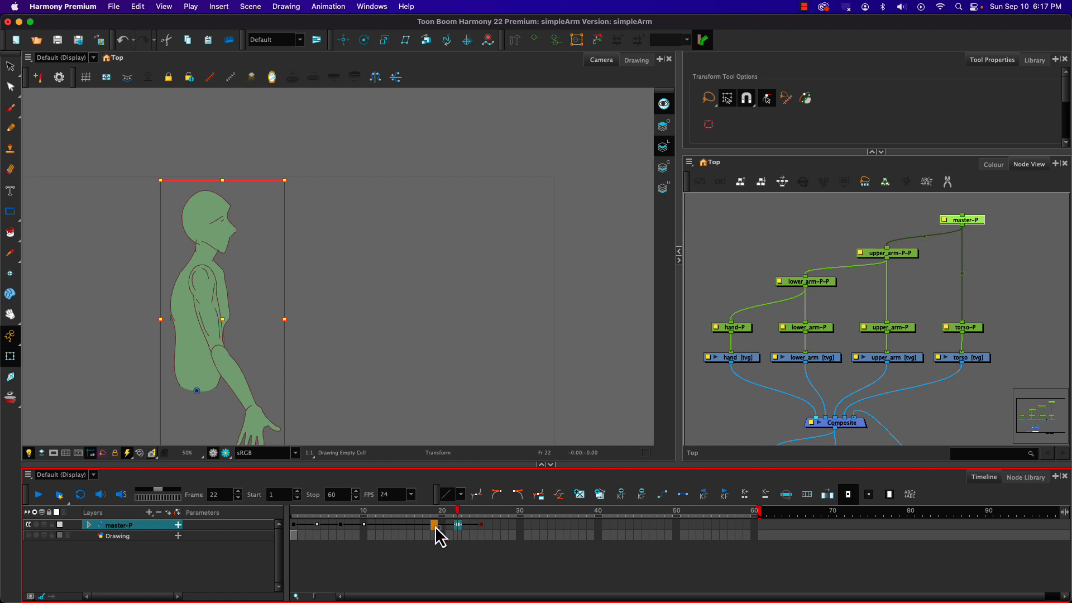
pyautogui.moveTo(428, 514)
pyautogui.mouseDown()
pyautogui.moveTo(346, 514)
pyautogui.moveTo(494, 513)
pyautogui.moveTo(355, 513)
pyautogui.moveTo(448, 513)
pyautogui.moveTo(435, 514)
pyautogui.mouseUp()
pyautogui.click(419, 513)
pyautogui.moveTo(419, 512); pyautogui.dragTo(433, 512)
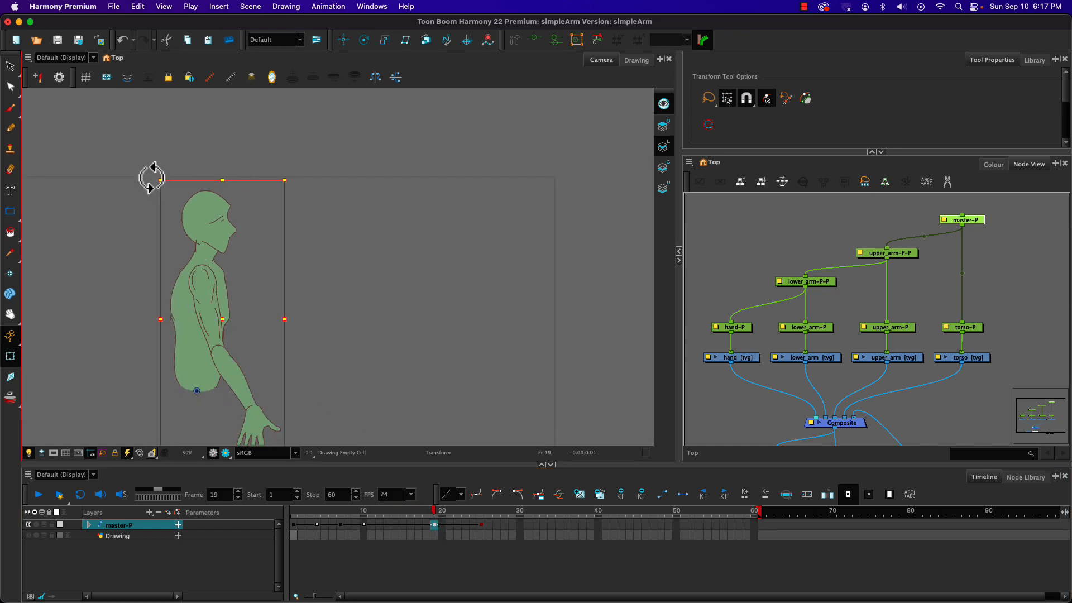
pyautogui.moveTo(150, 180); pyautogui.dragTo(129, 190)
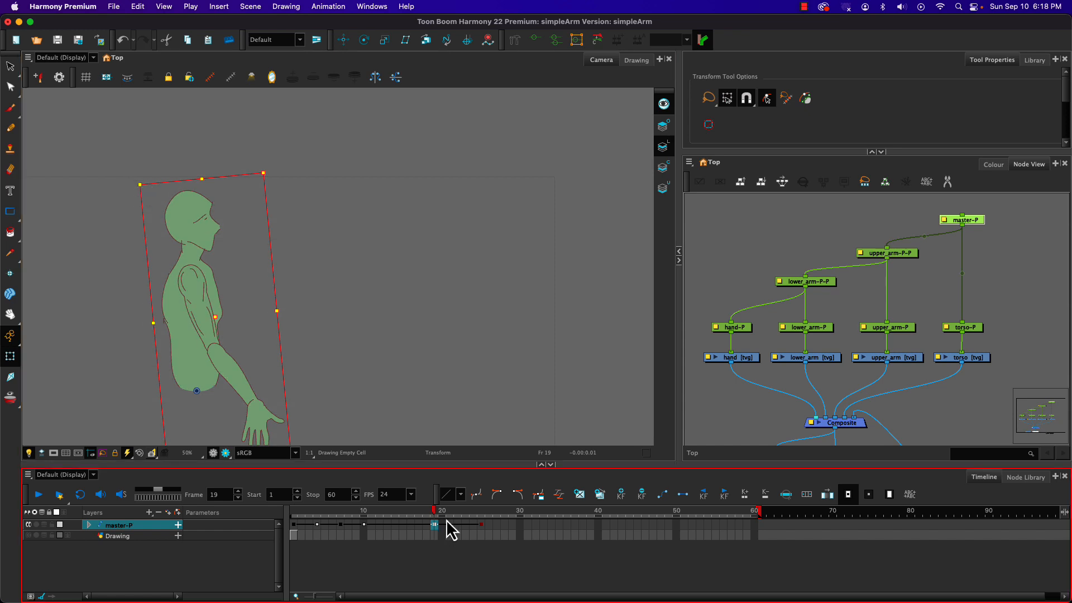
# Copy the raised-arm keyframe at frame 25 on master-P and paste it at frame 29.
pyautogui.click(467, 524)
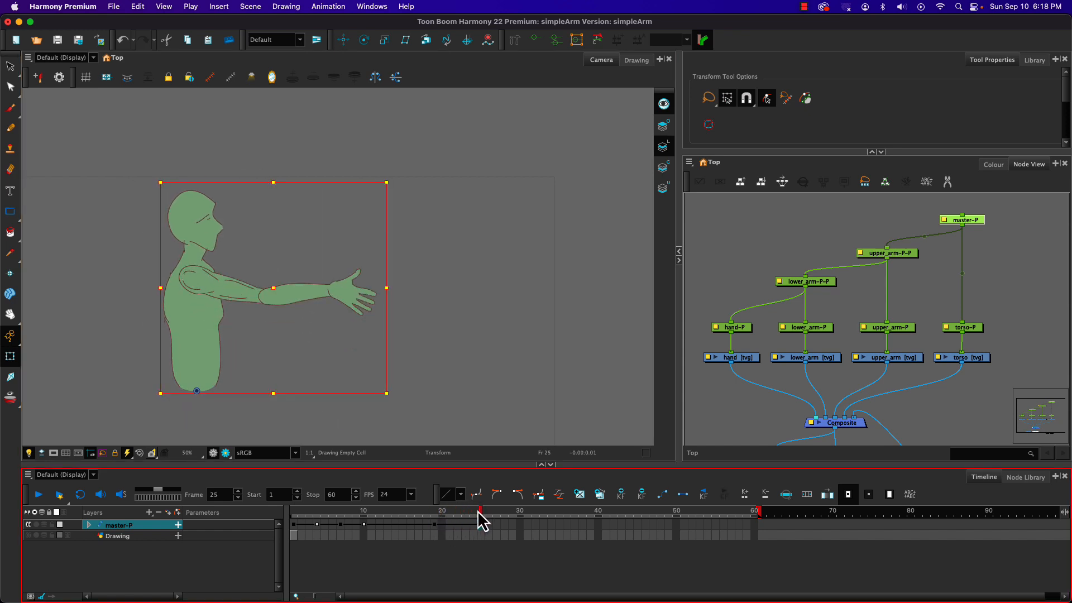
pyautogui.moveTo(478, 515)
pyautogui.mouseDown()
pyautogui.moveTo(431, 509)
pyautogui.moveTo(483, 517)
pyautogui.moveTo(439, 513)
pyautogui.moveTo(483, 516)
pyautogui.moveTo(466, 521)
pyautogui.mouseUp()
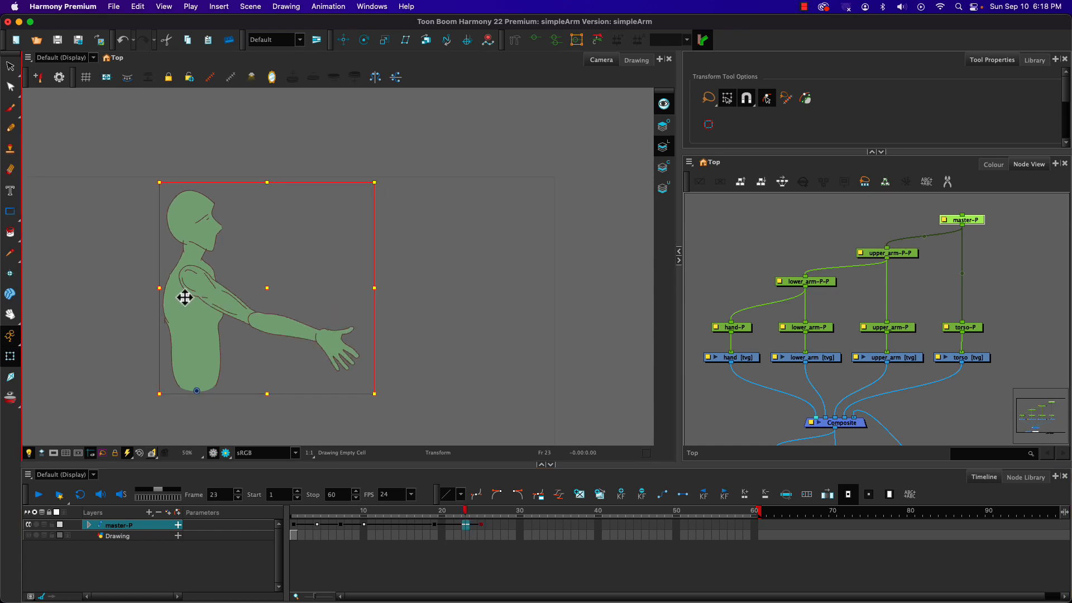
pyautogui.click(468, 525)
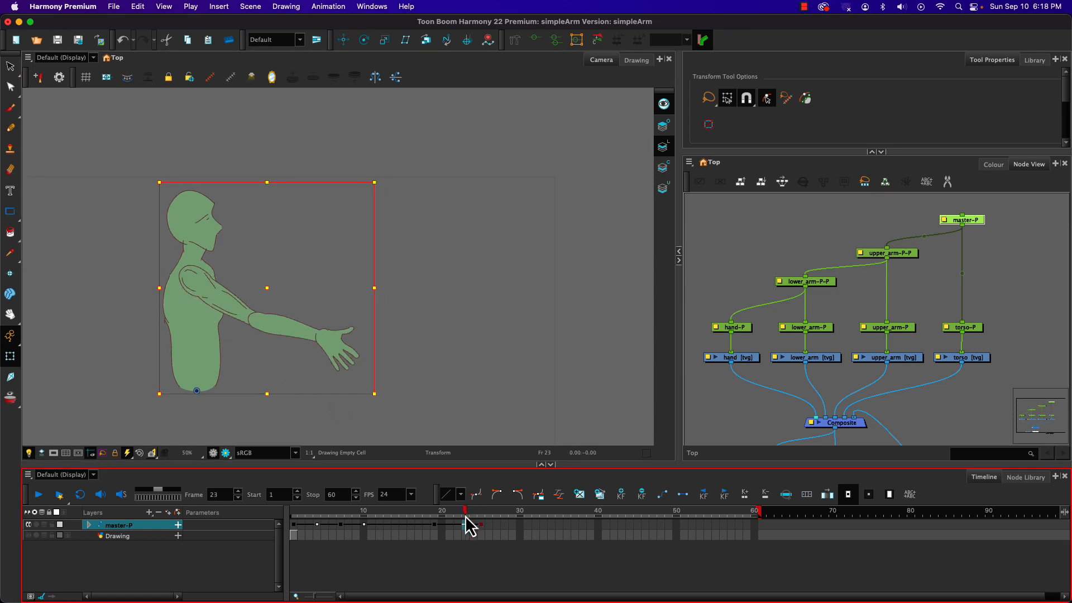
pyautogui.moveTo(464, 519); pyautogui.dragTo(481, 515)
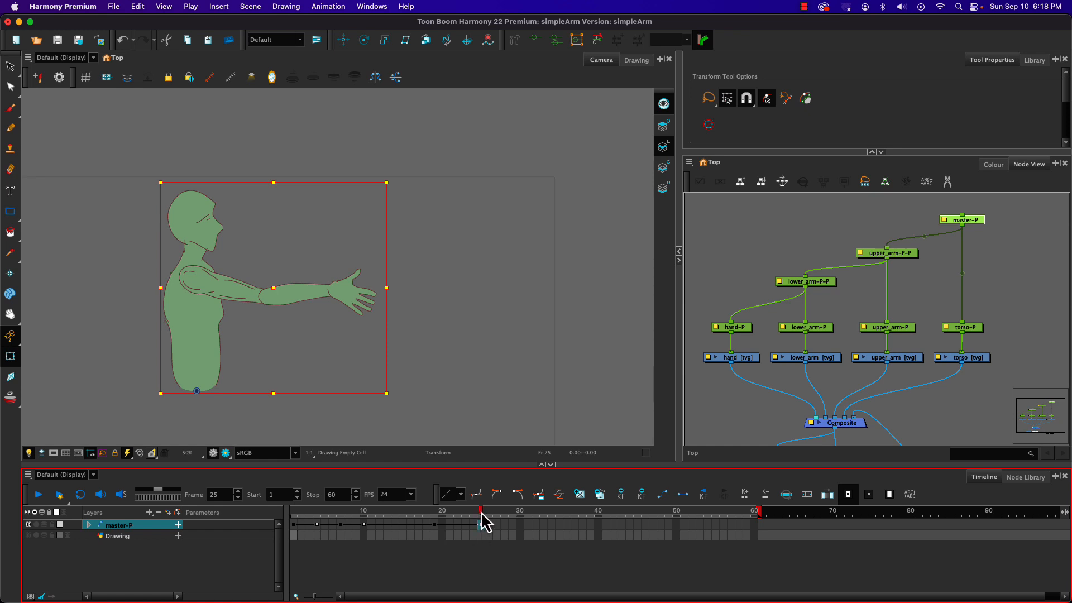
pyautogui.click(482, 526)
pyautogui.press('super+c')
pyautogui.click(512, 525)
# Raise the whole arm slightly at frame 27 as an overshoot using the upper_arm-P-P peg.
pyautogui.click(497, 513)
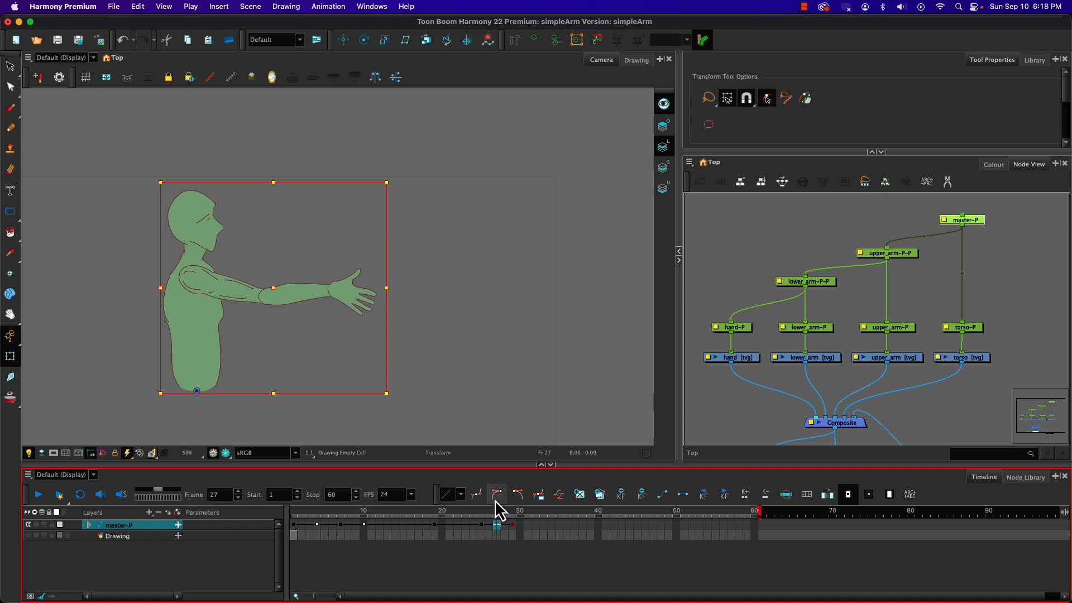
pyautogui.click(386, 310)
pyautogui.click(225, 297)
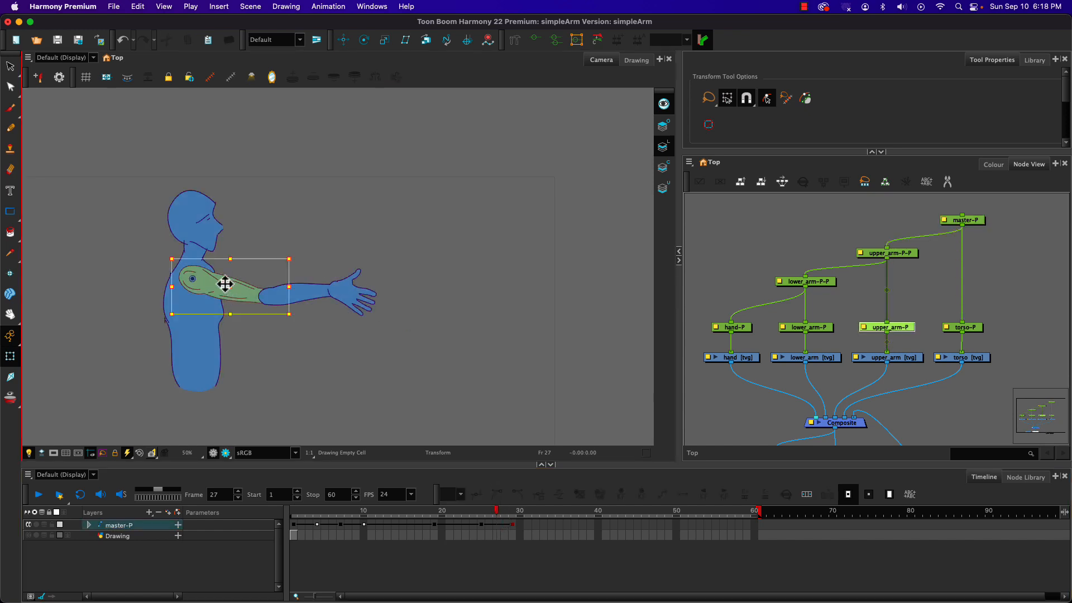
pyautogui.press('b')
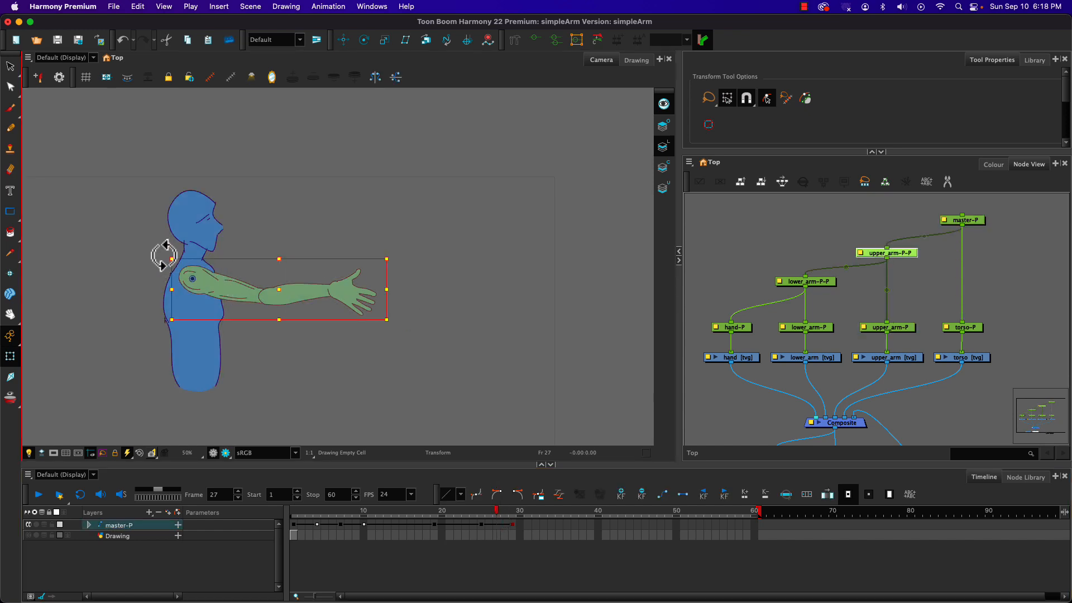
pyautogui.moveTo(163, 249); pyautogui.dragTo(179, 270)
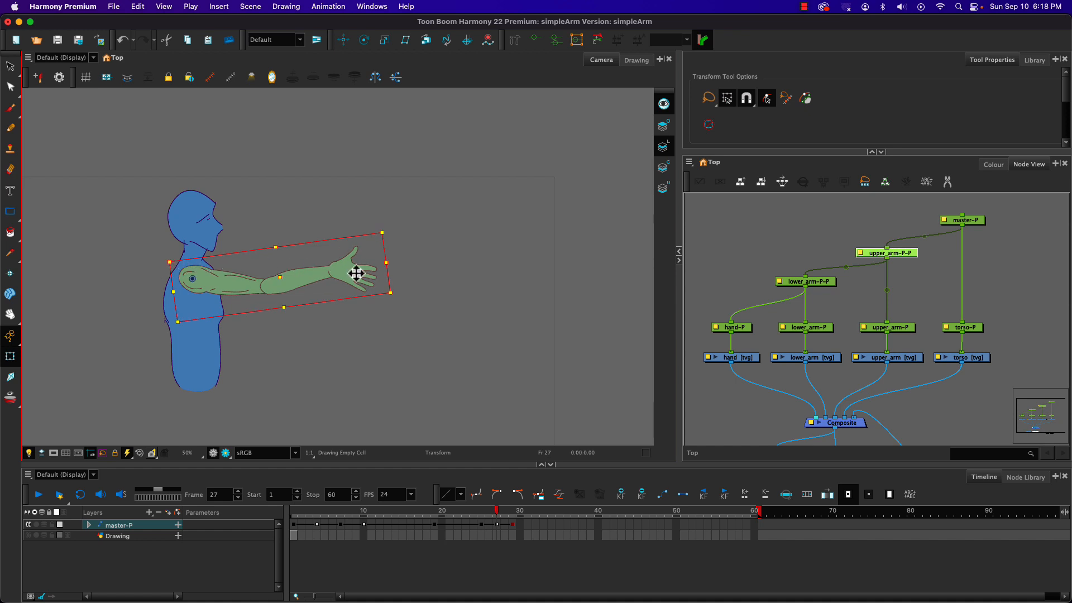
# Rotate the hand upward at the wrist at frame 27 using the hand-P peg.
pyautogui.click(333, 220)
pyautogui.click(346, 248)
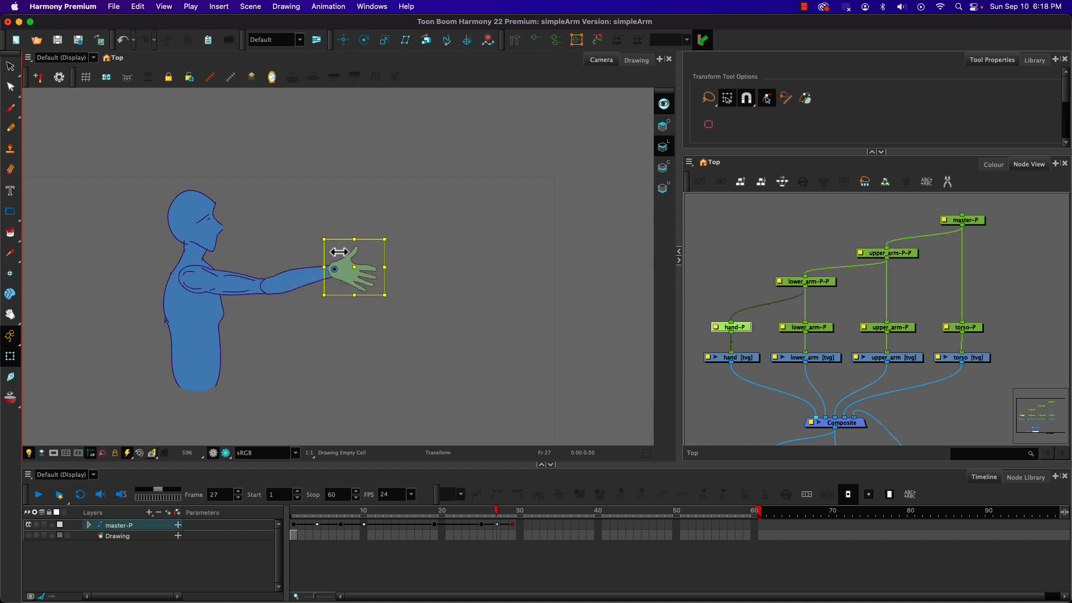
pyautogui.moveTo(314, 229); pyautogui.dragTo(315, 255)
pyautogui.rightClick(316, 254)
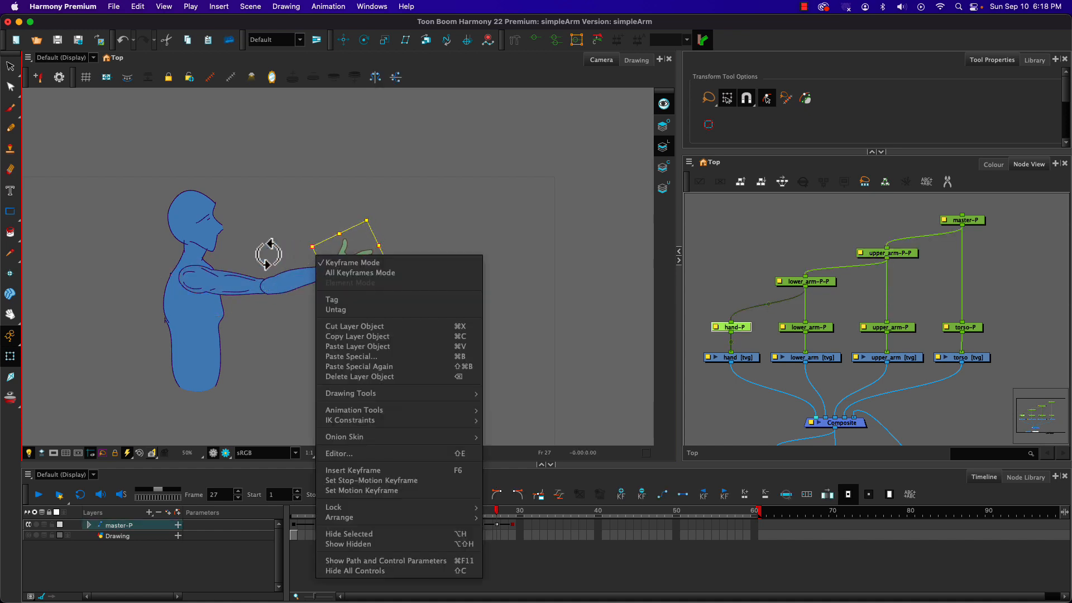
pyautogui.click(269, 255)
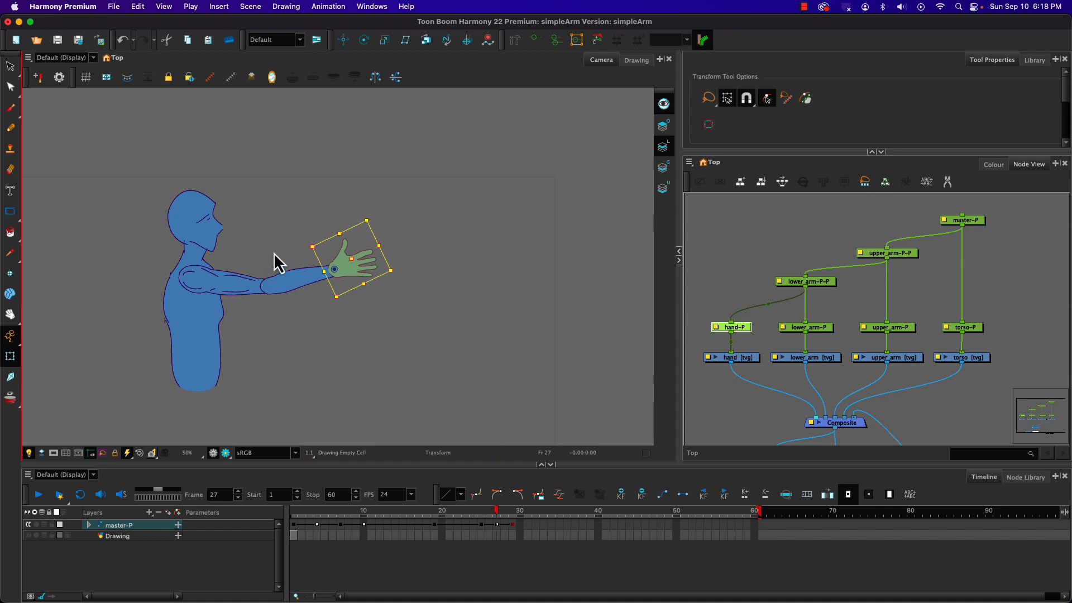
# Rotate the forearm and hand slightly upward at the elbow at frame 27 using the lower_arm-P-P peg.
pyautogui.click(271, 219)
pyautogui.click(343, 259)
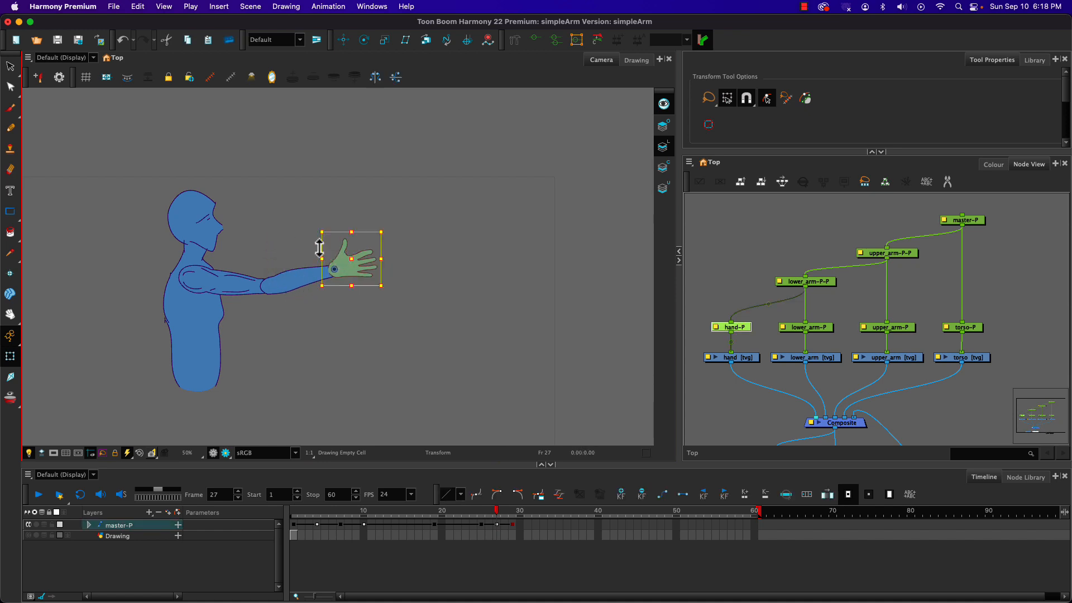
pyautogui.press('b')
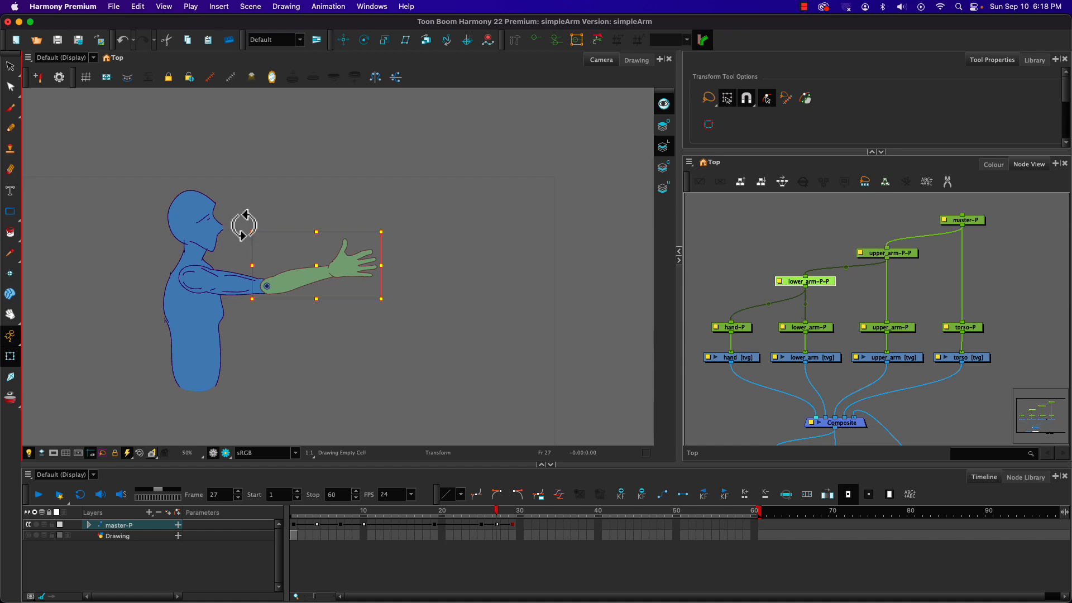
pyautogui.moveTo(244, 225); pyautogui.dragTo(240, 233)
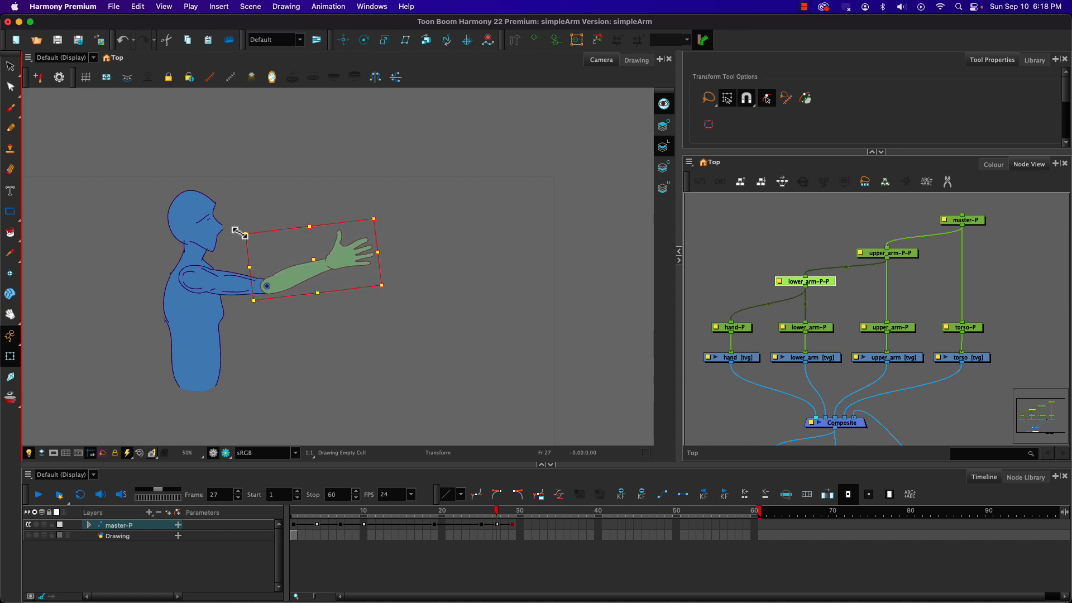
# Return to frame 1 and play the arm-raise animation repeatedly to review its anticipation, wrist drag and overshoot timing.
pyautogui.click(496, 522)
pyautogui.moveTo(496, 512); pyautogui.dragTo(85, 459)
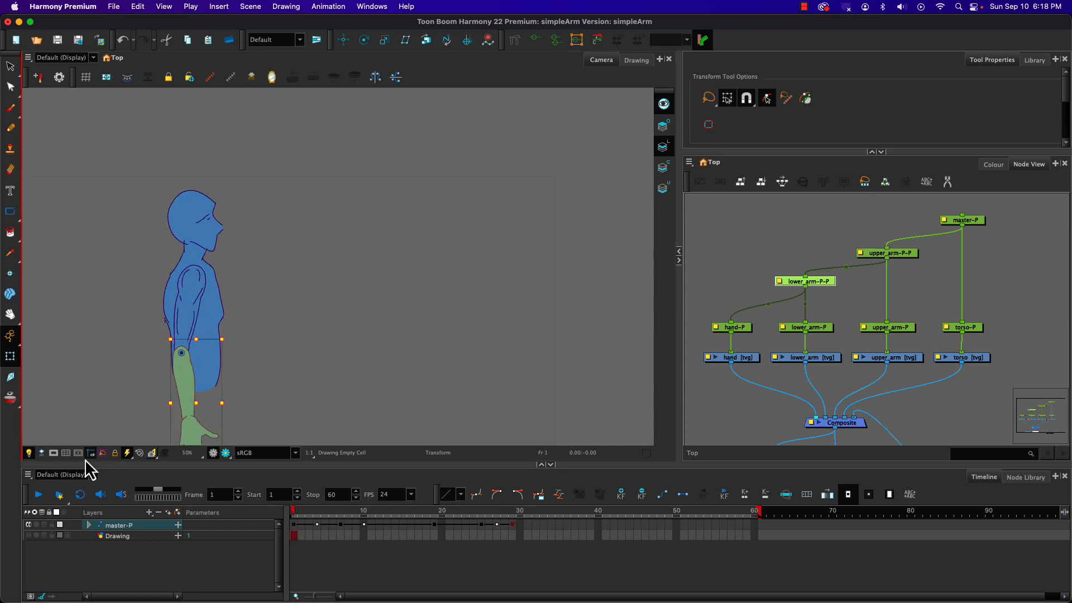
pyautogui.press('Return')
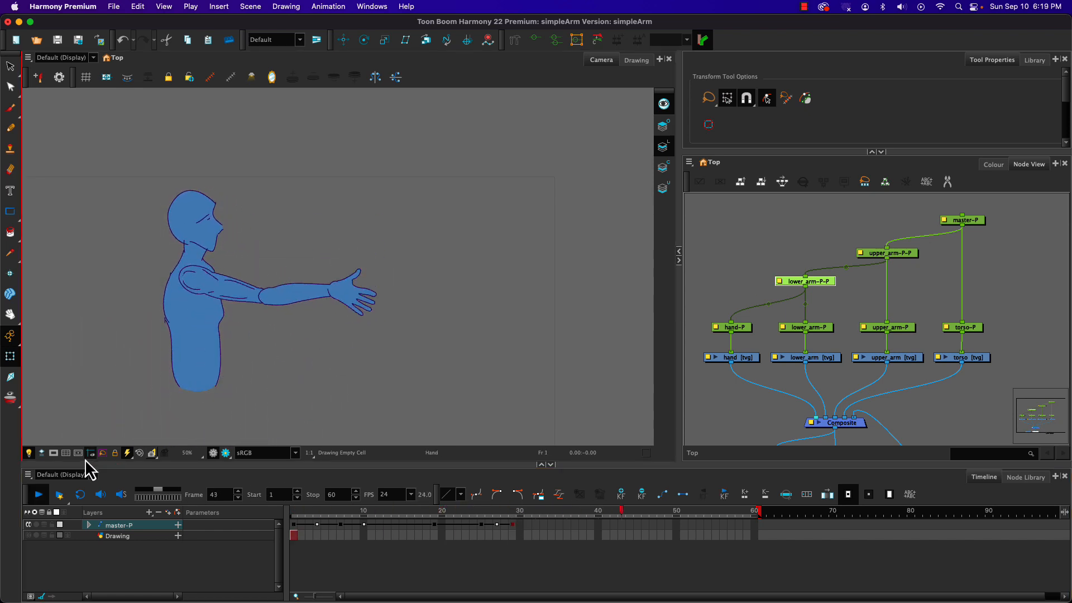
pyautogui.click(293, 509)
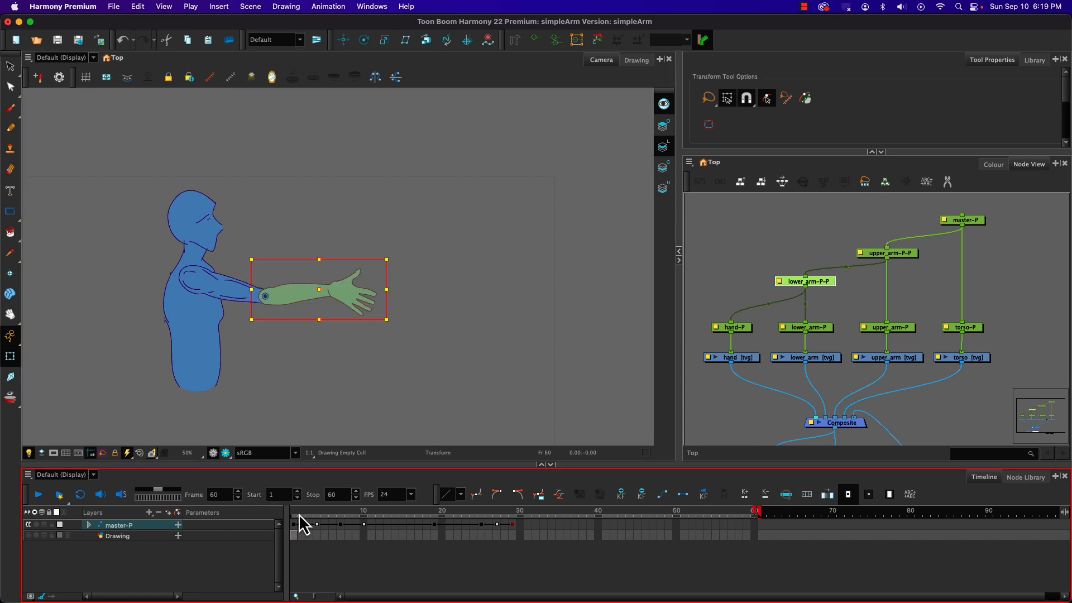
pyautogui.press('Return')
pyautogui.click(294, 510)
pyautogui.press('Return')
pyautogui.click(291, 511)
pyautogui.press('Return')
pyautogui.press('Return')
pyautogui.press('Return')
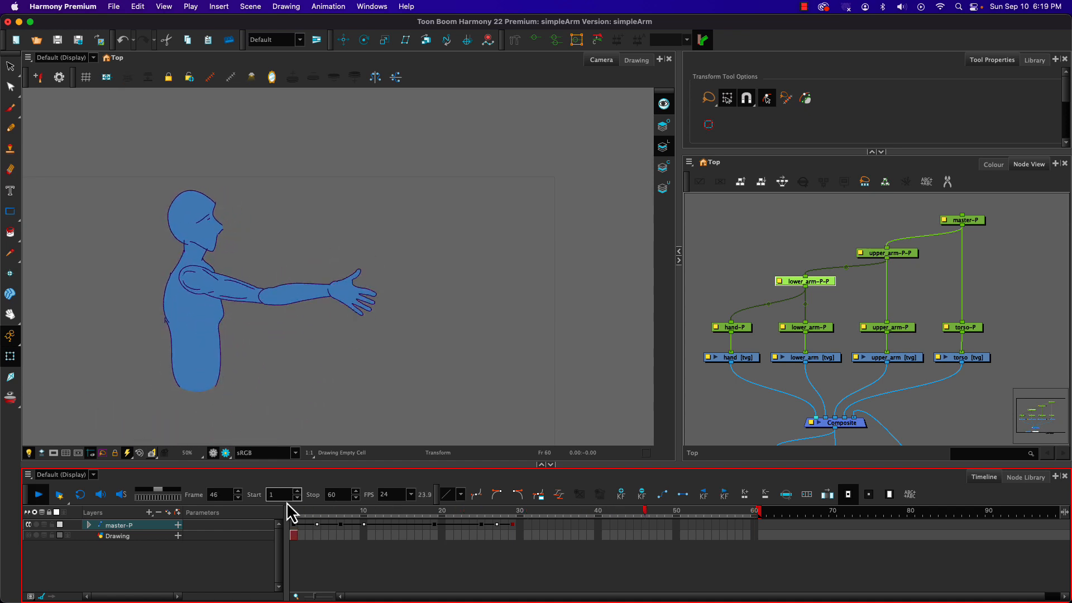
pyautogui.press('Return')
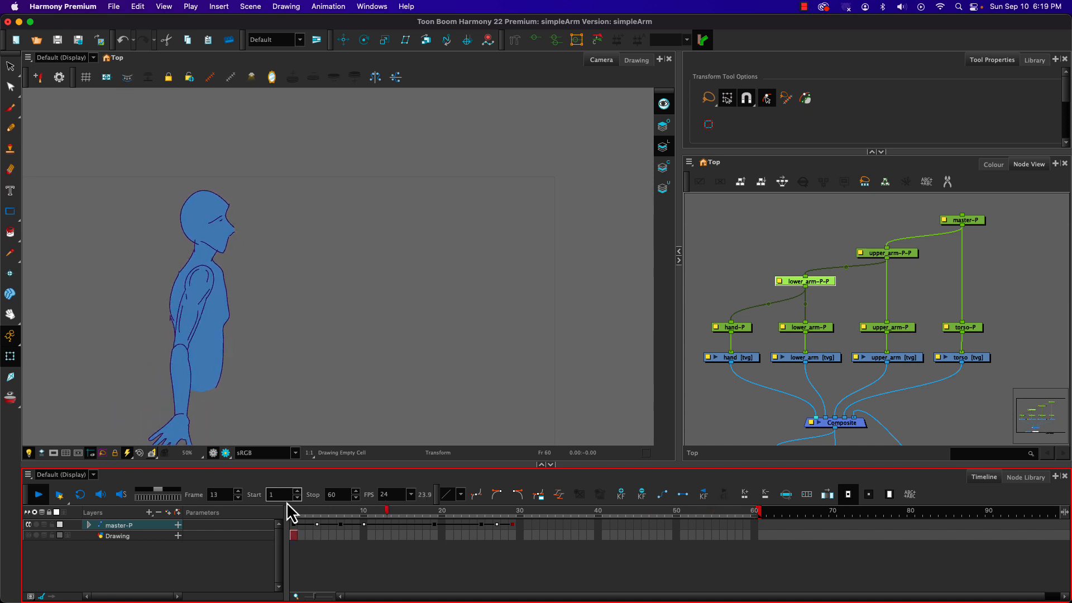